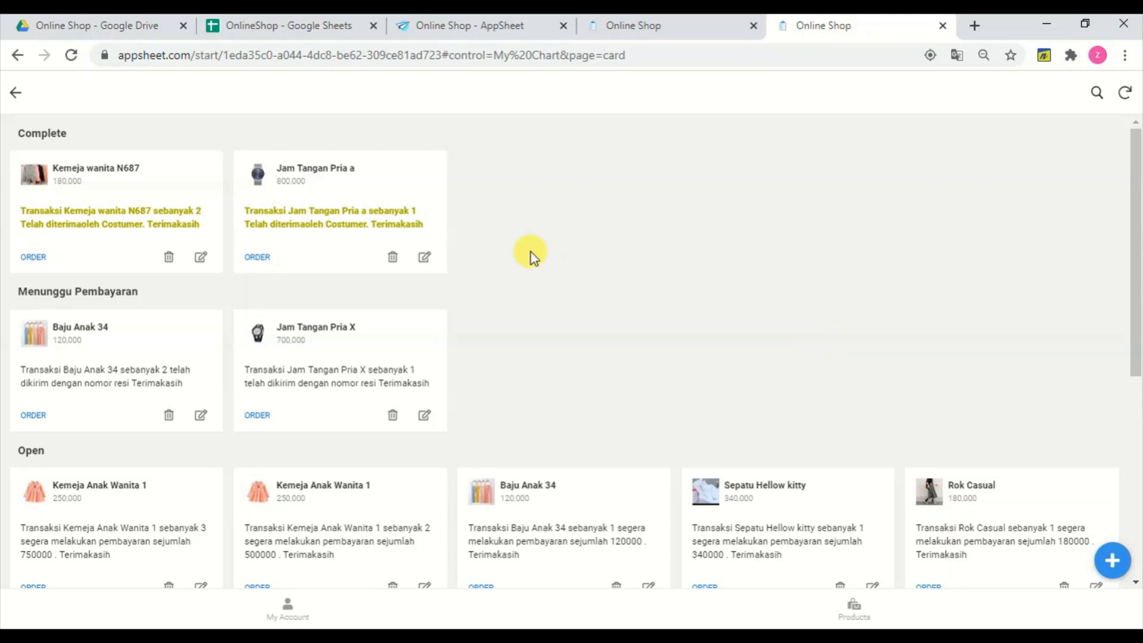
Switch to the OnlineShop spreadsheet in Google Sheets, look over the Recap sheet and open the Costumers sheet
click(299, 30)
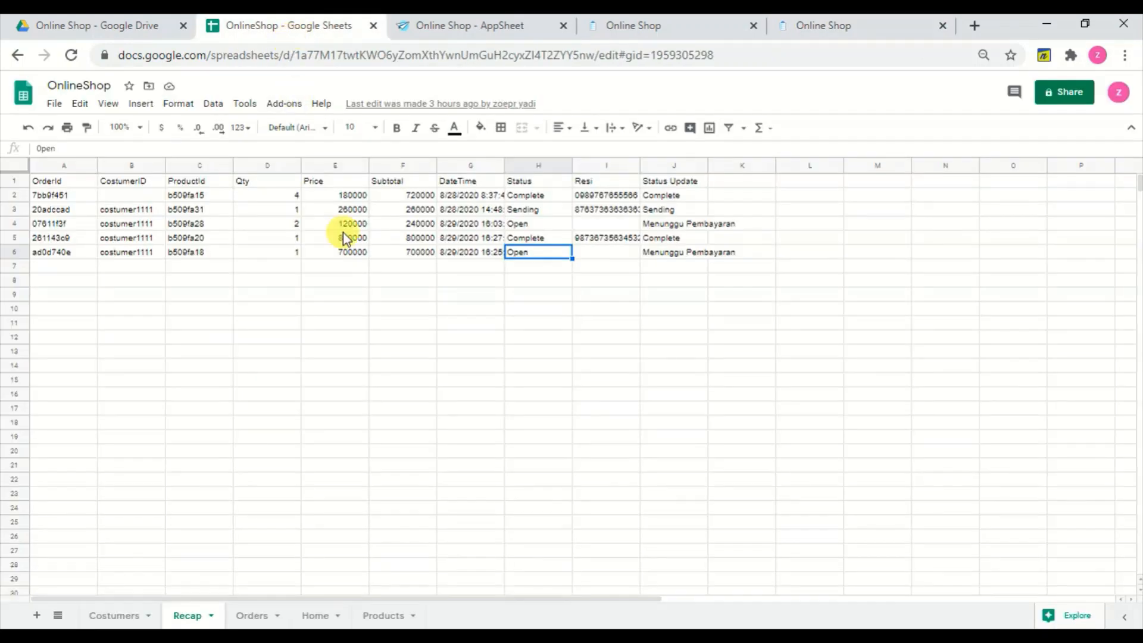
click(337, 279)
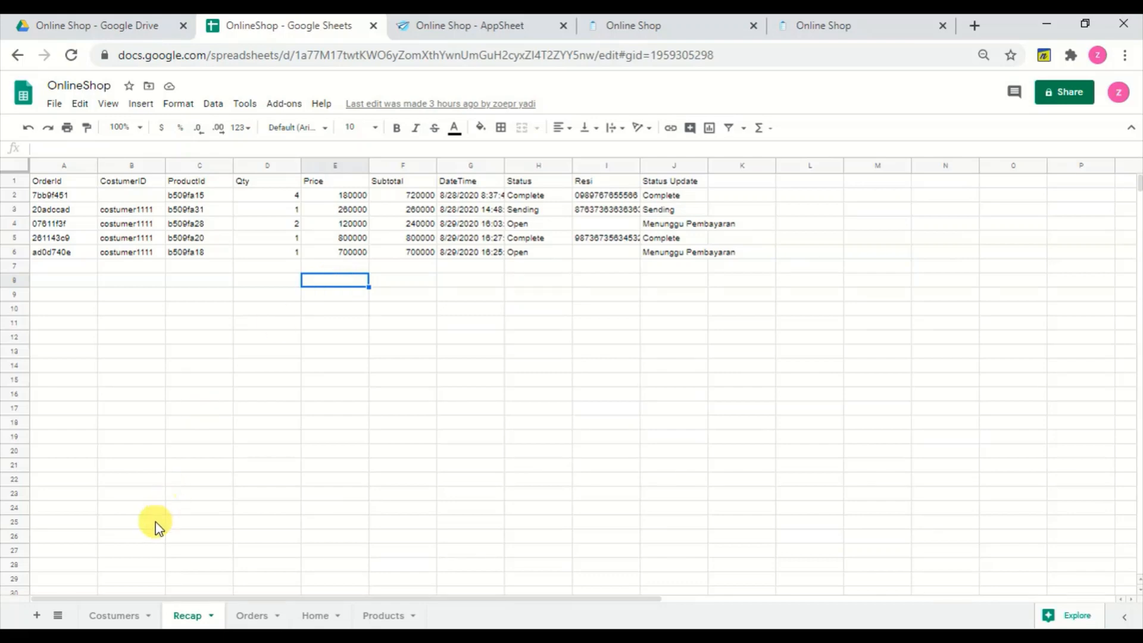
click(114, 619)
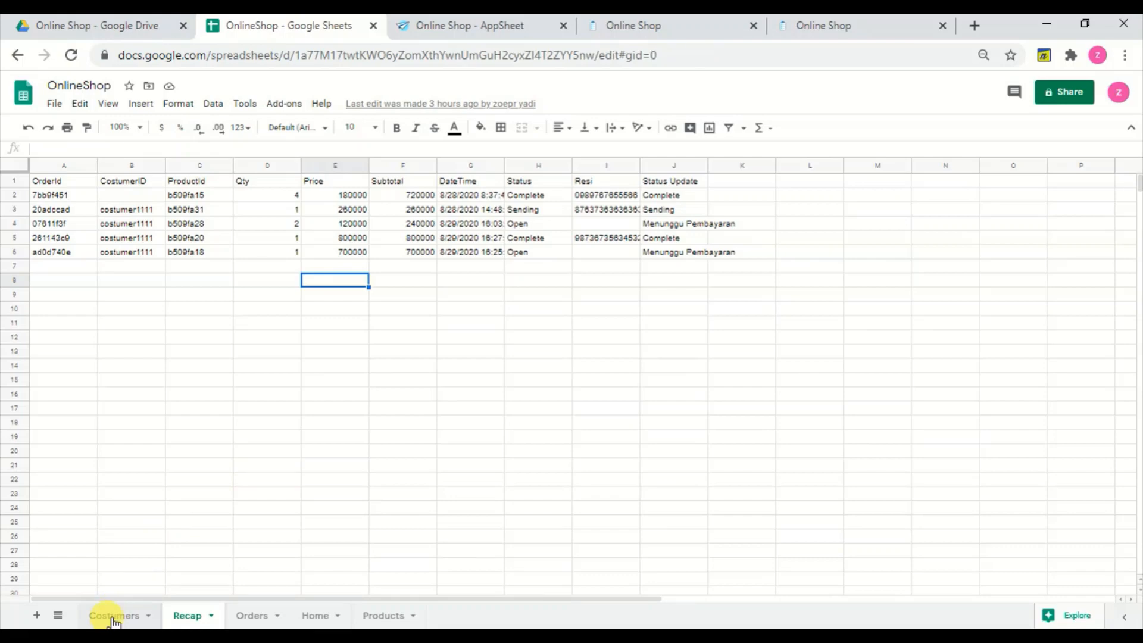
click(395, 311)
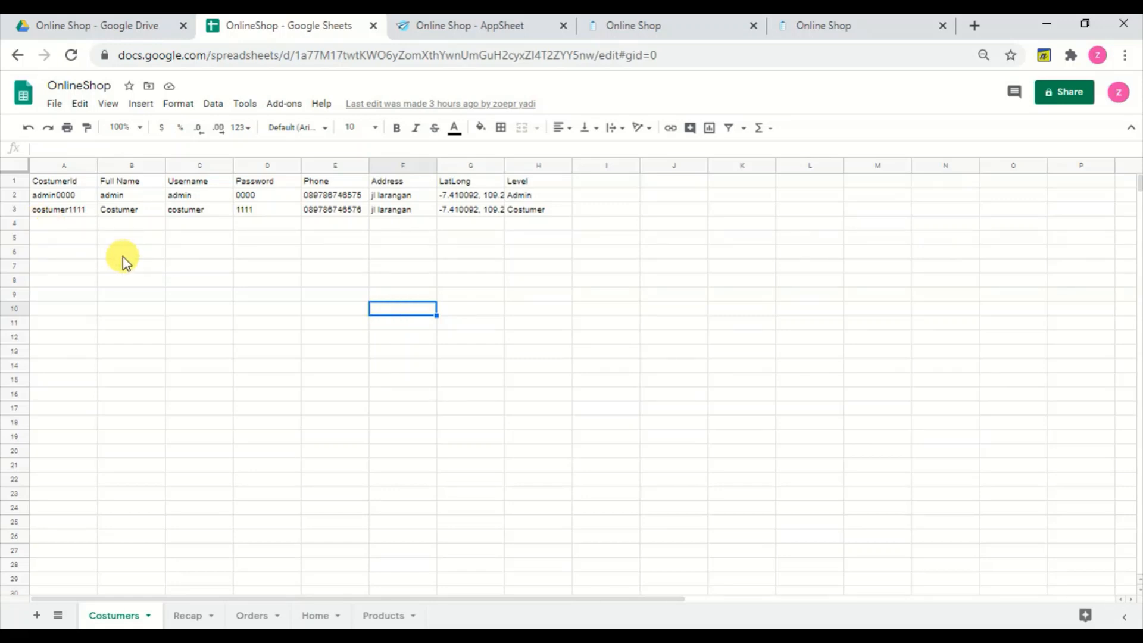
Examine the column headers of the Costumers sheet one by one, from CostumerId through to Level
click(73, 184)
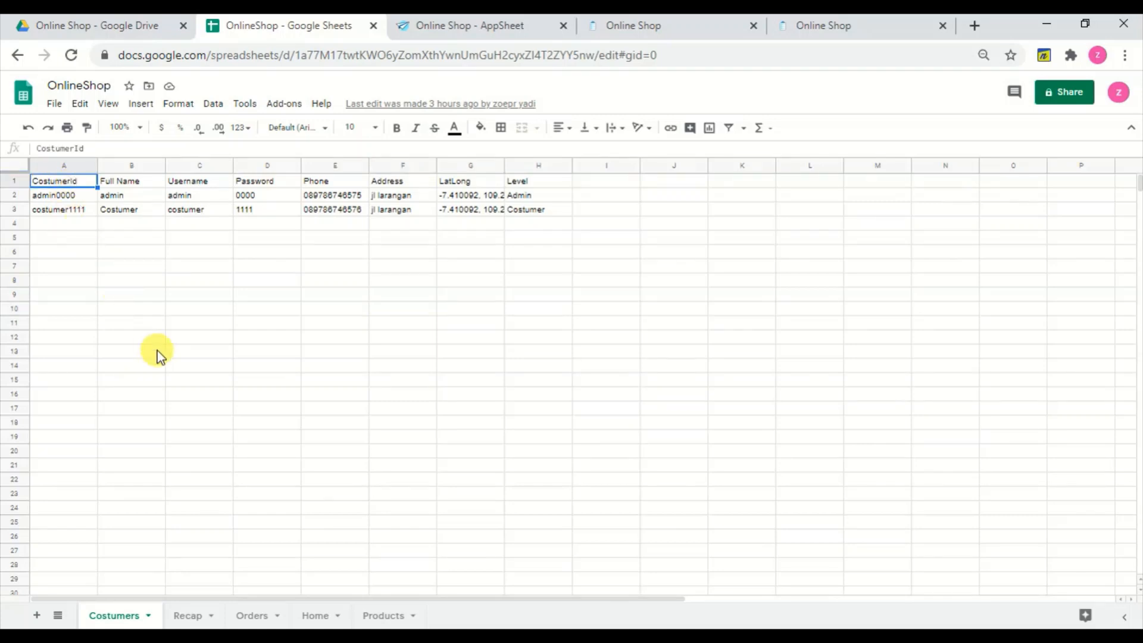
key(Right)
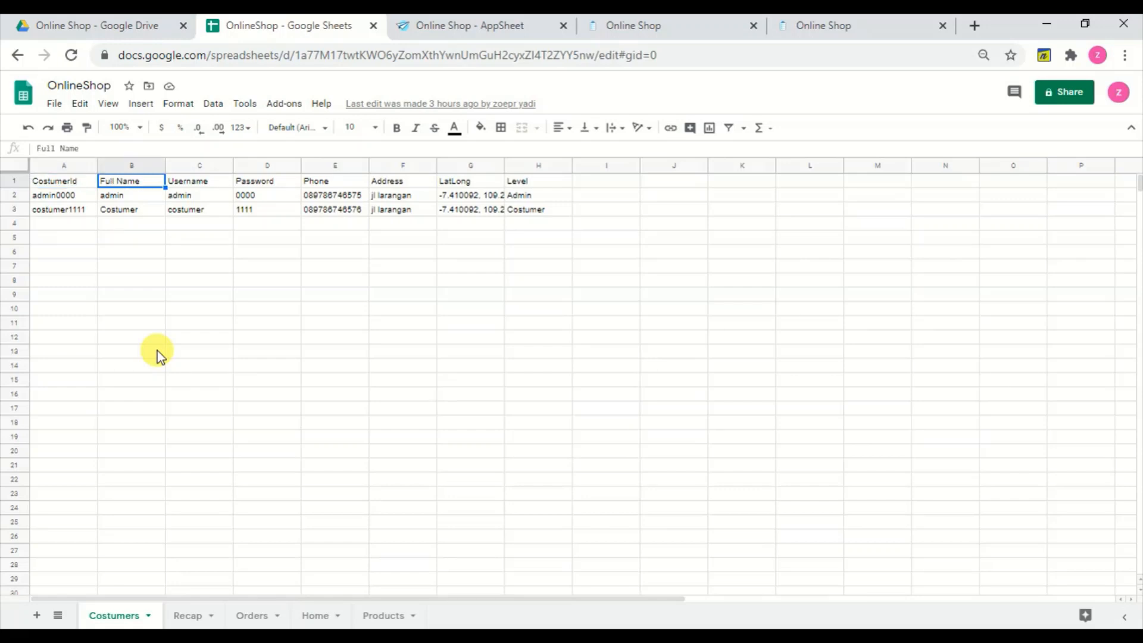
key(Right)
key(Right)
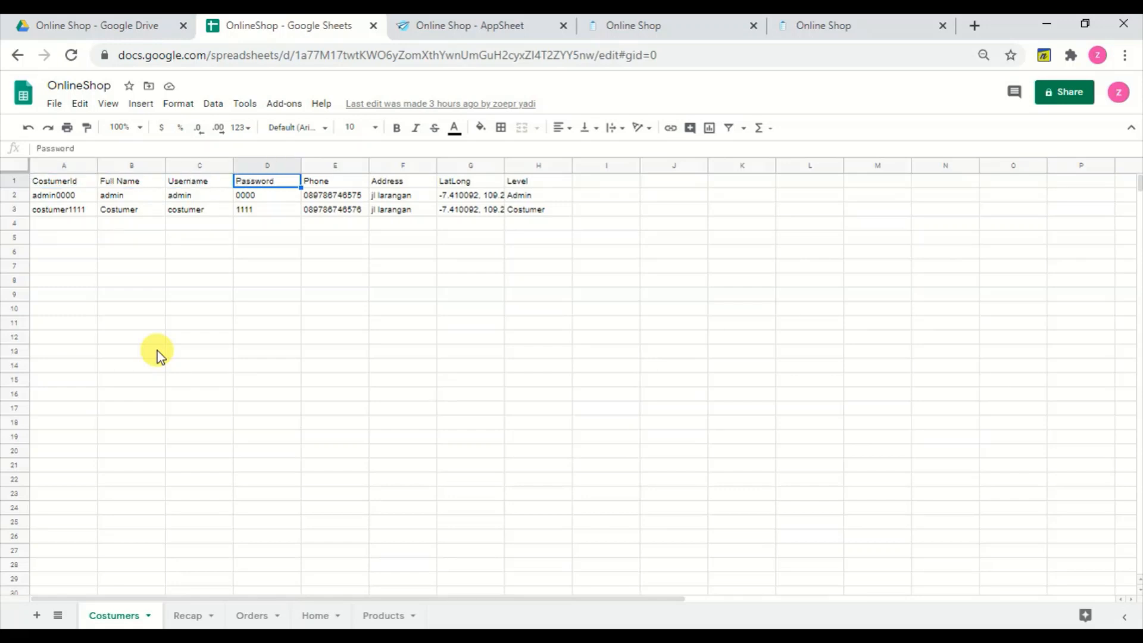
key(Right)
key(Right)
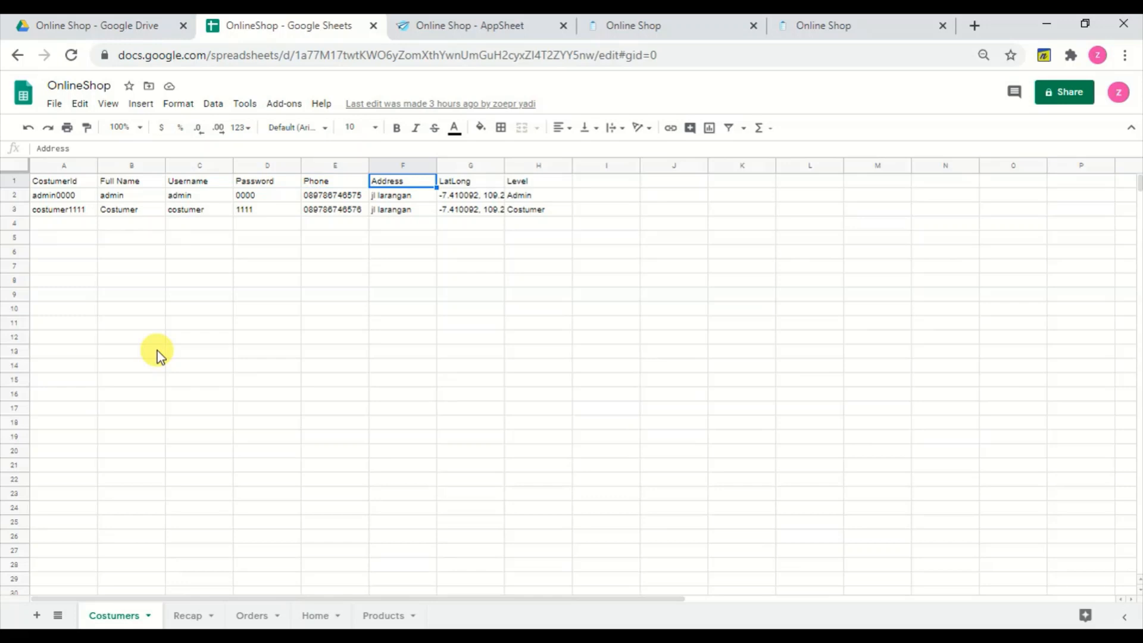
key(Right)
key(Right)
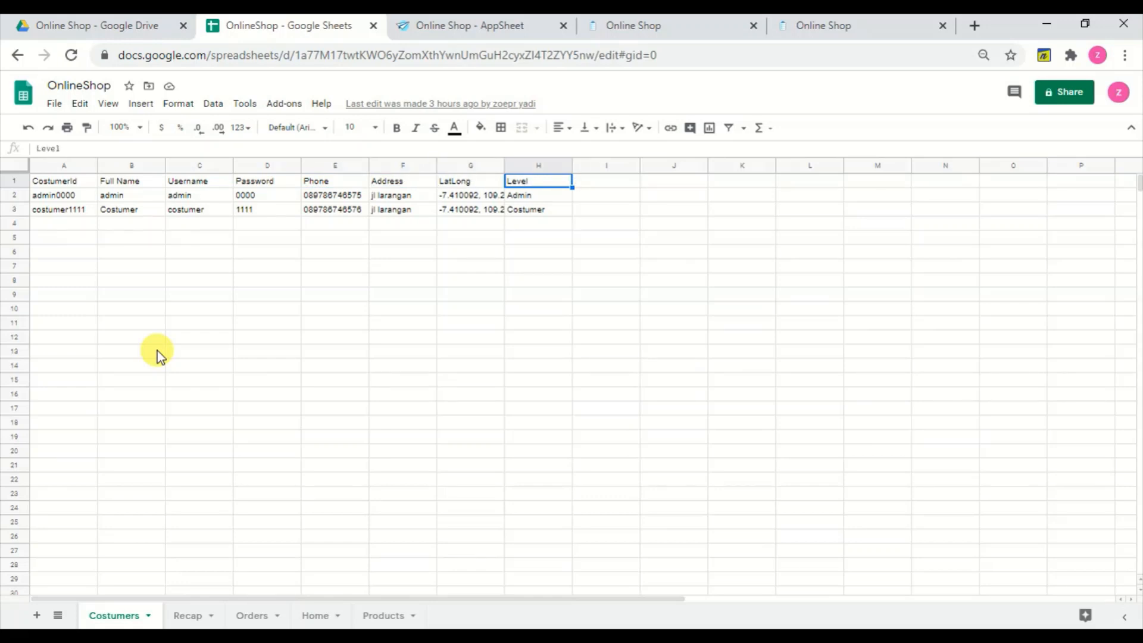
Return to the CostumerId header and go through the Costumers column headers again up to LatLong
key(Left)
key(Left)
key(Left)
key(Left)
key(Left)
key(Left)
key(Left)
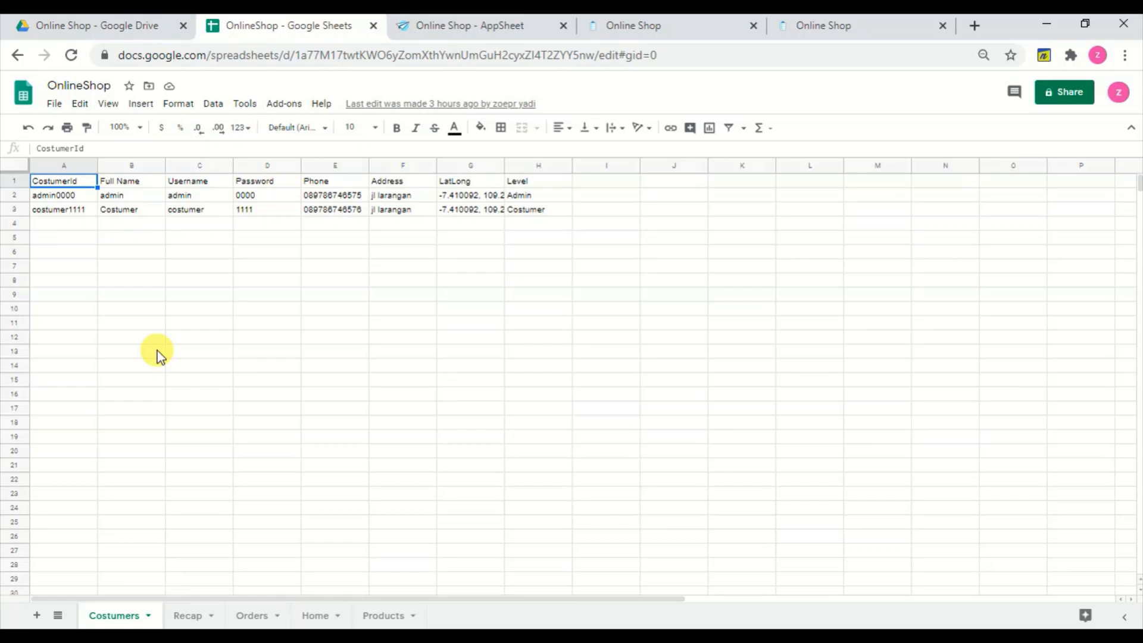
key(Right)
key(Right)
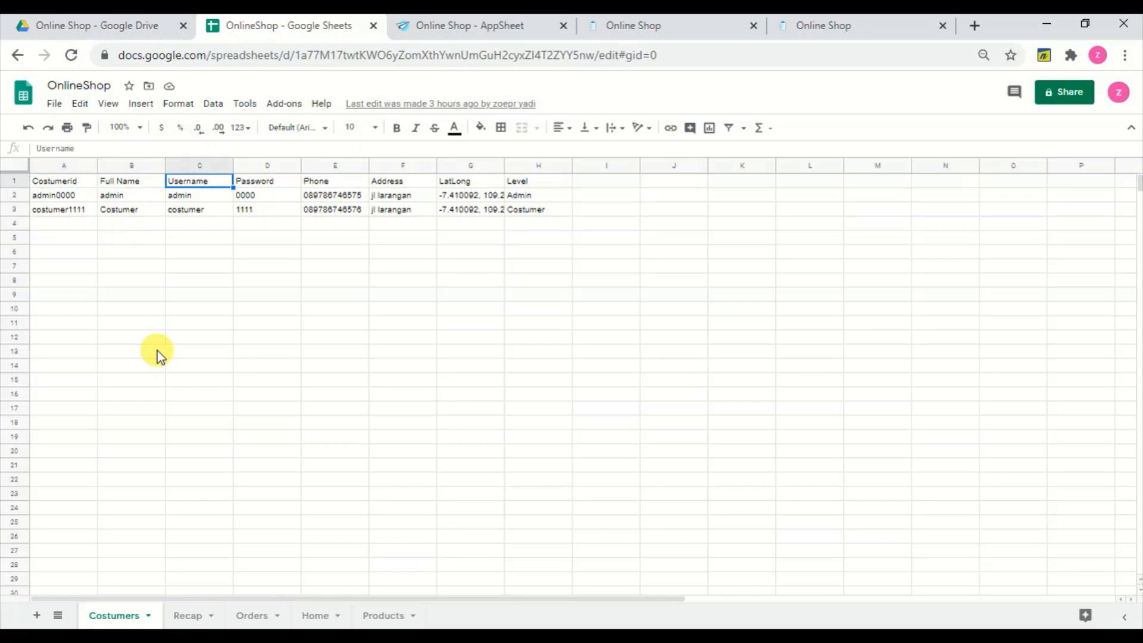
key(Right)
key(Right)
key(Right)
key(Right)
key(Right)
key(Right)
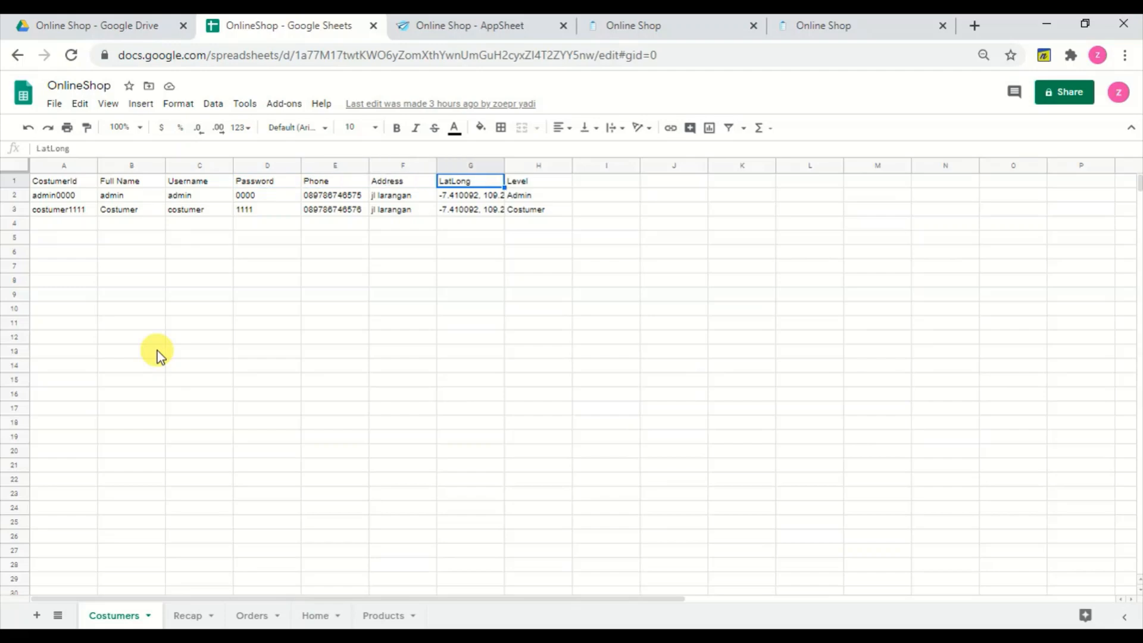
Go back to the CostumerId header and review the Costumers headers once more as far as Phone
key(Left)
key(Left)
key(Left)
key(Left)
key(Left)
key(Left)
key(Left)
key(Left)
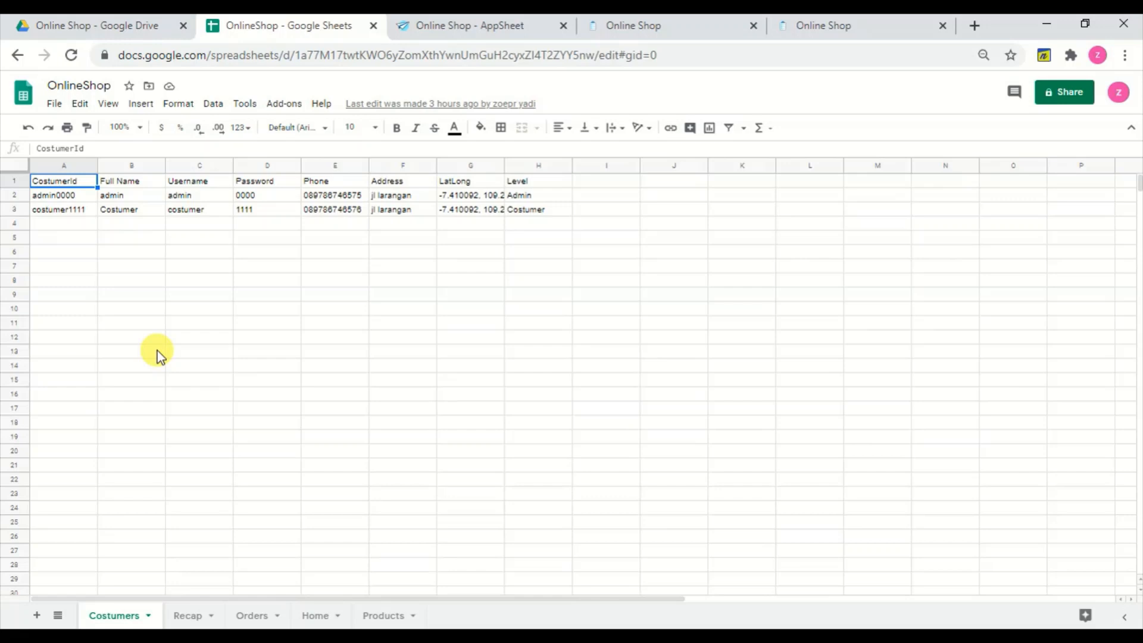
key(Right)
key(Right)
key(Right)
key(Right)
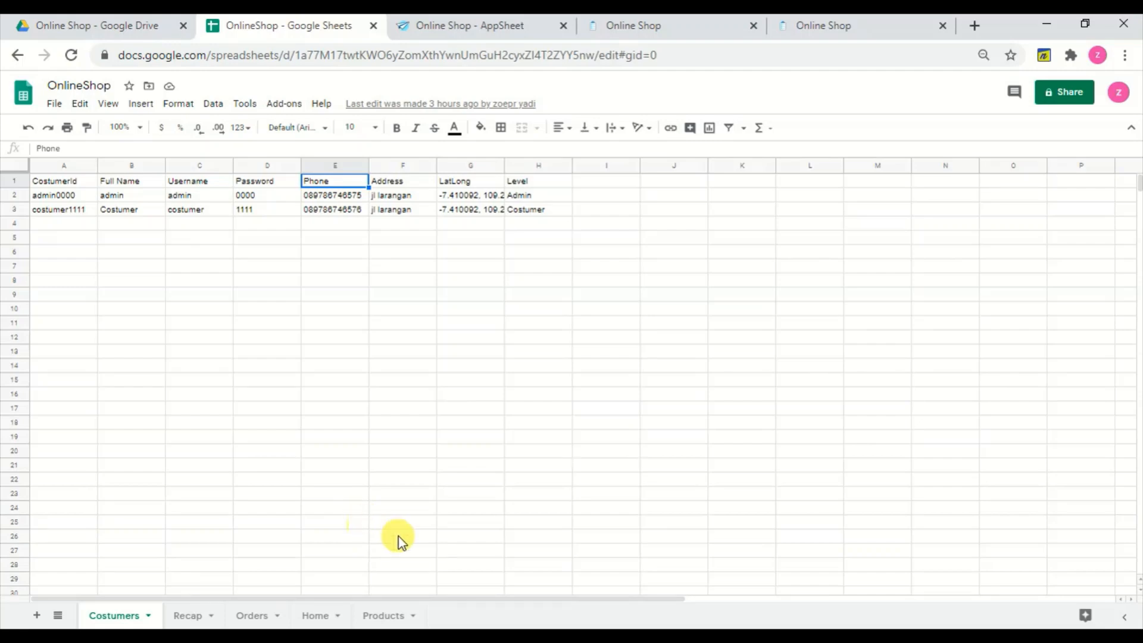
Open the Products sheet and examine its column headers from ProductId through to Announcement
click(386, 617)
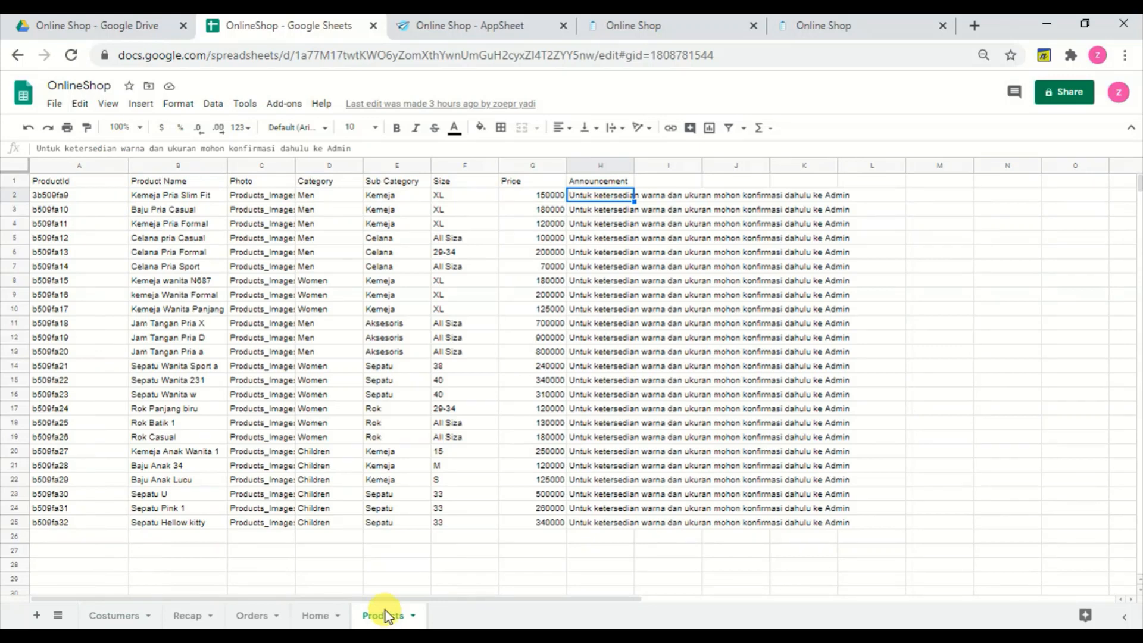
click(65, 181)
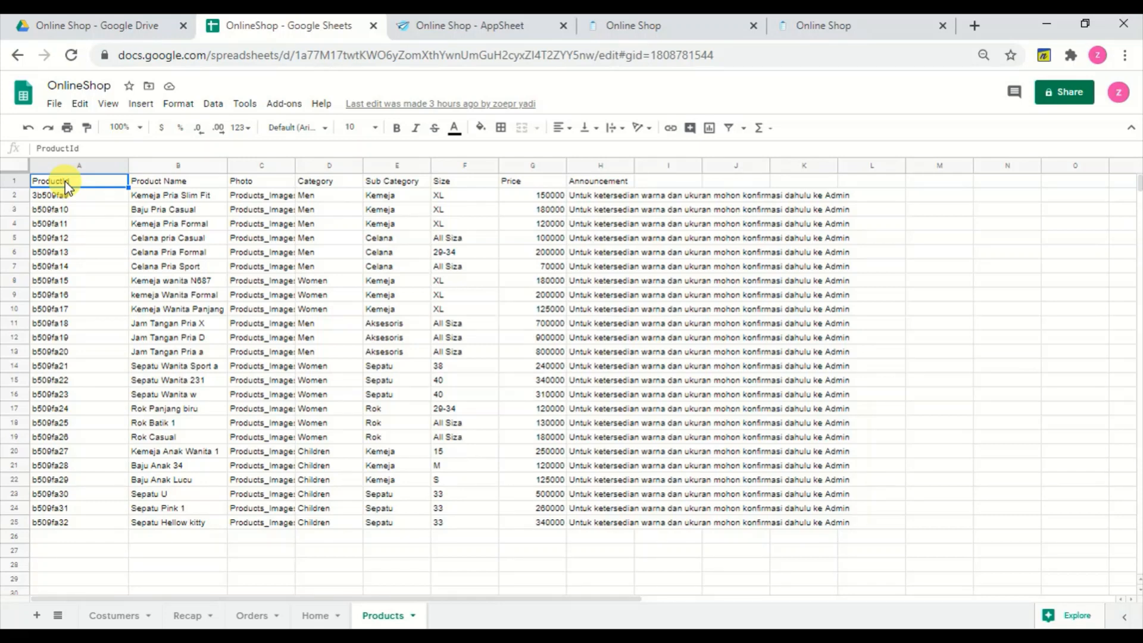
key(Right)
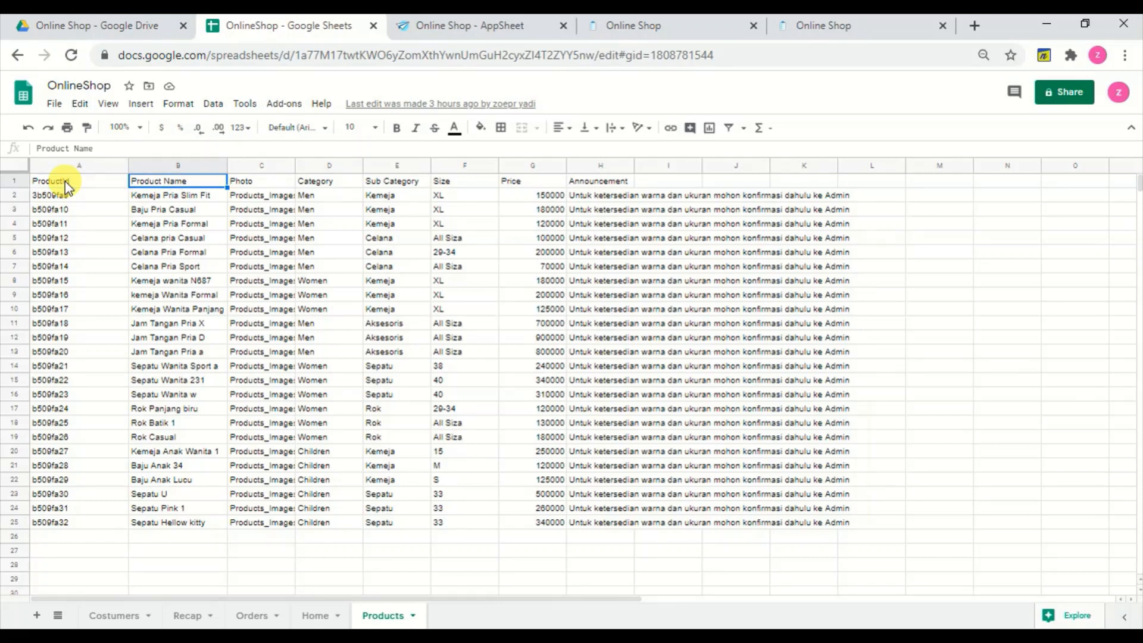
key(Right)
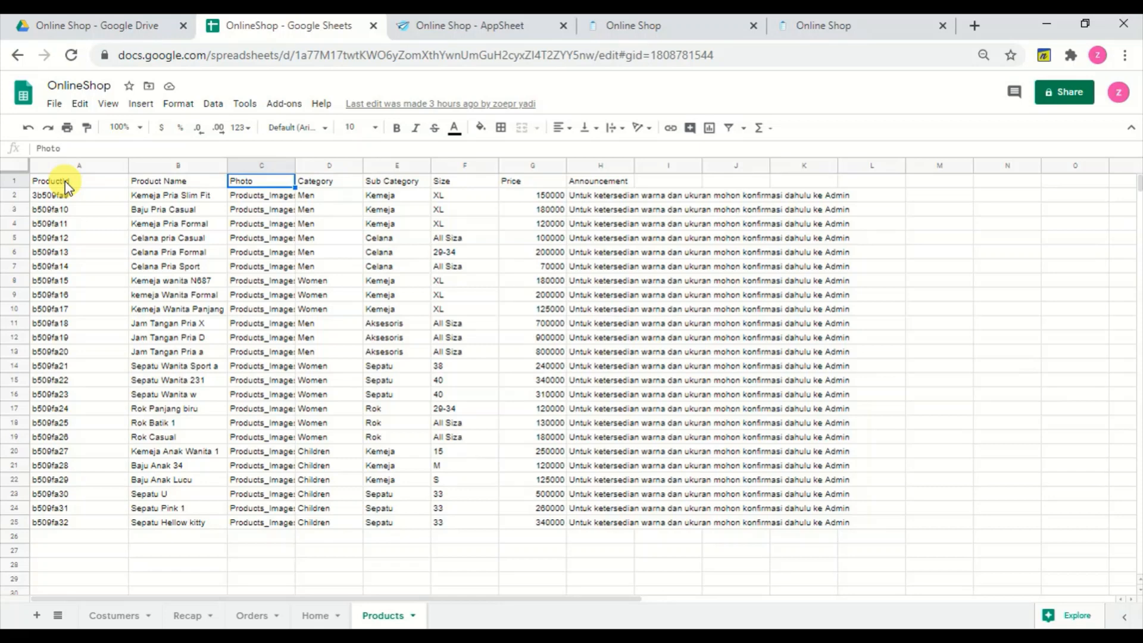
key(Right)
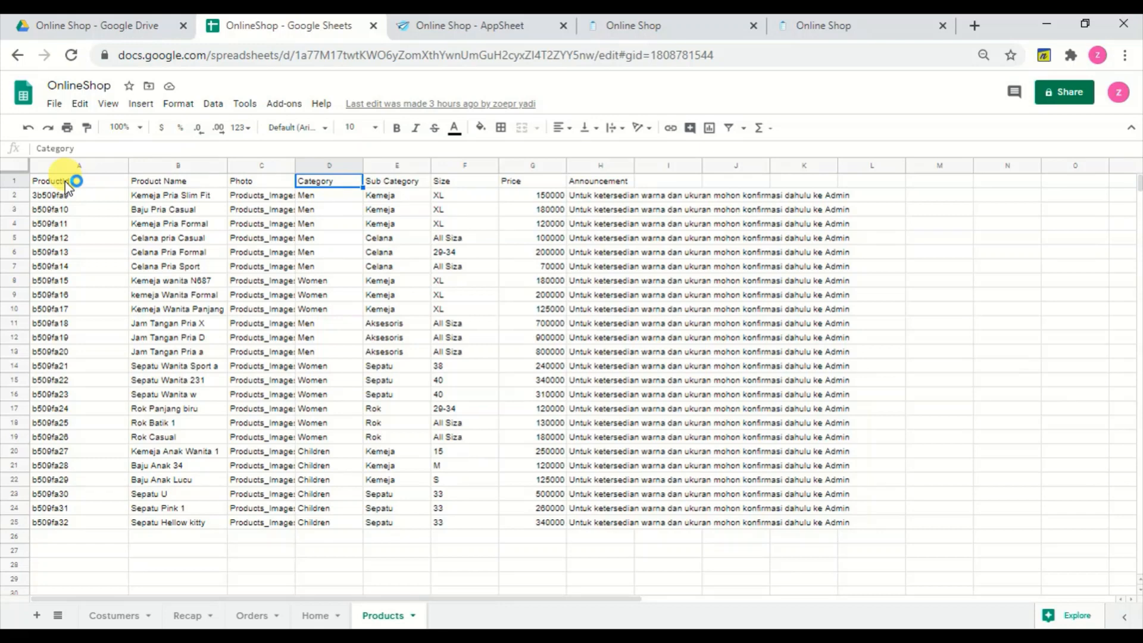
key(Right)
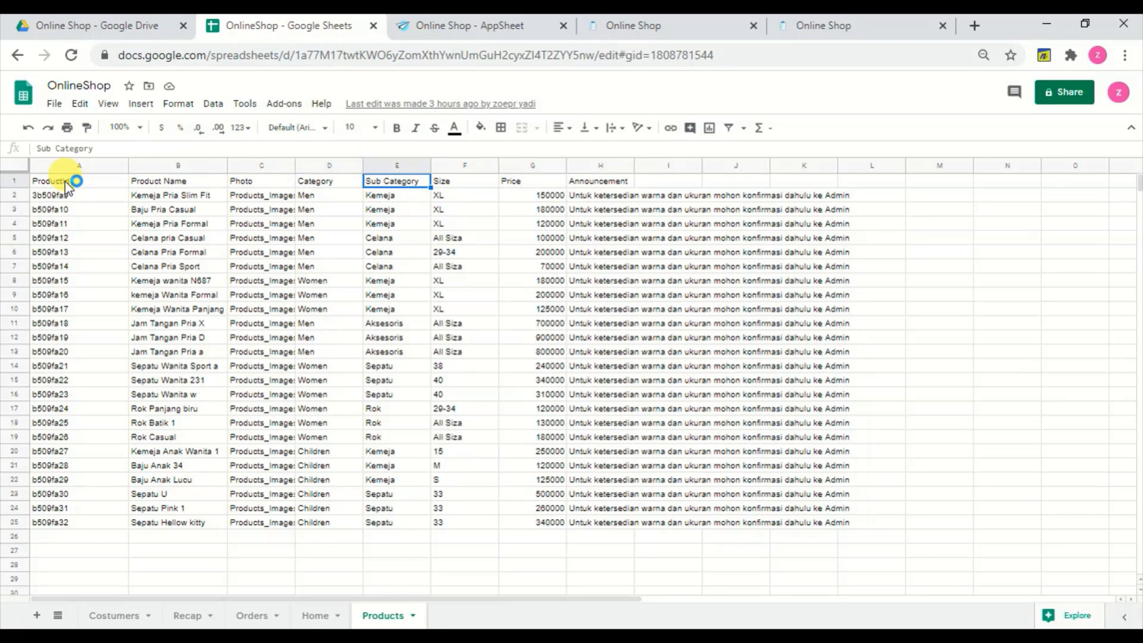
key(Right)
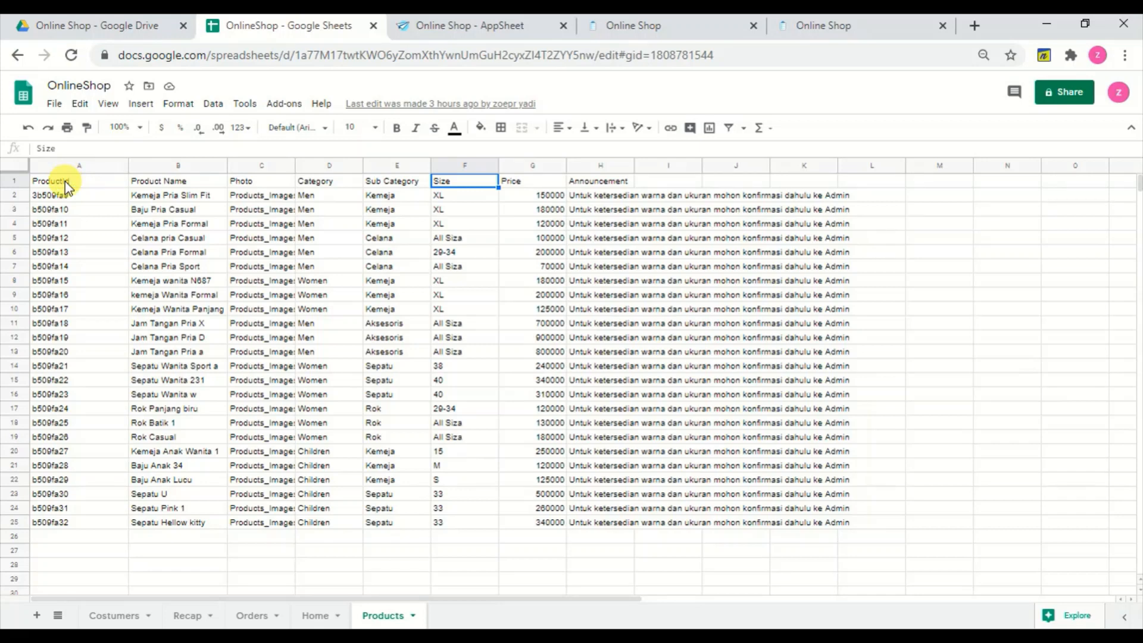
key(Right)
key(Right)
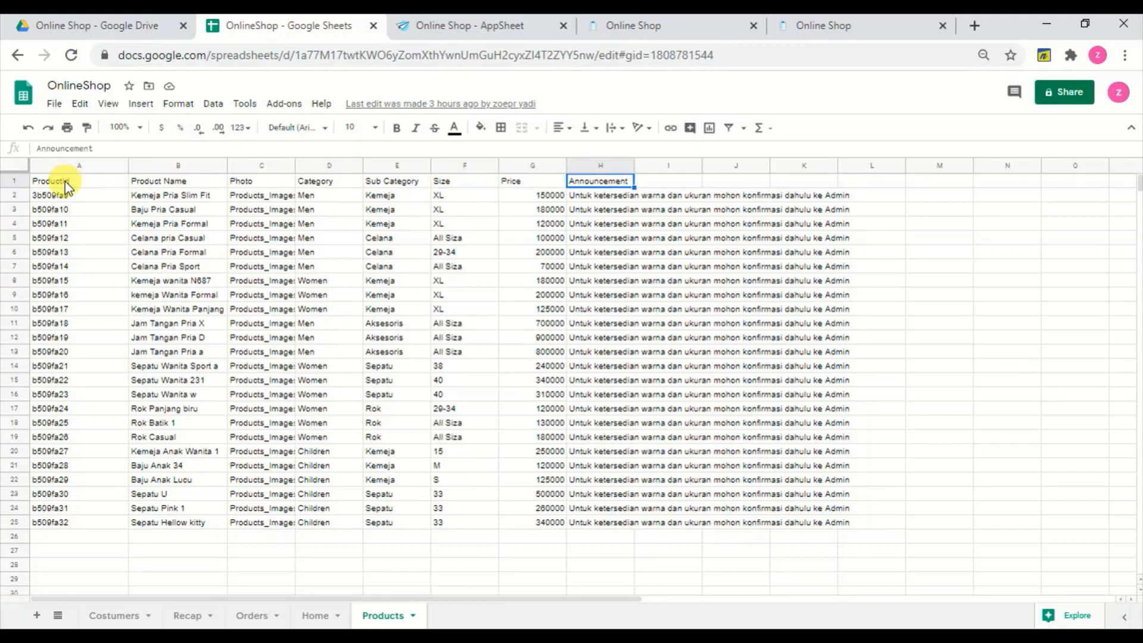
Look through the announcement texts of the product rows in the Announcement column of the Products sheet
key(Down)
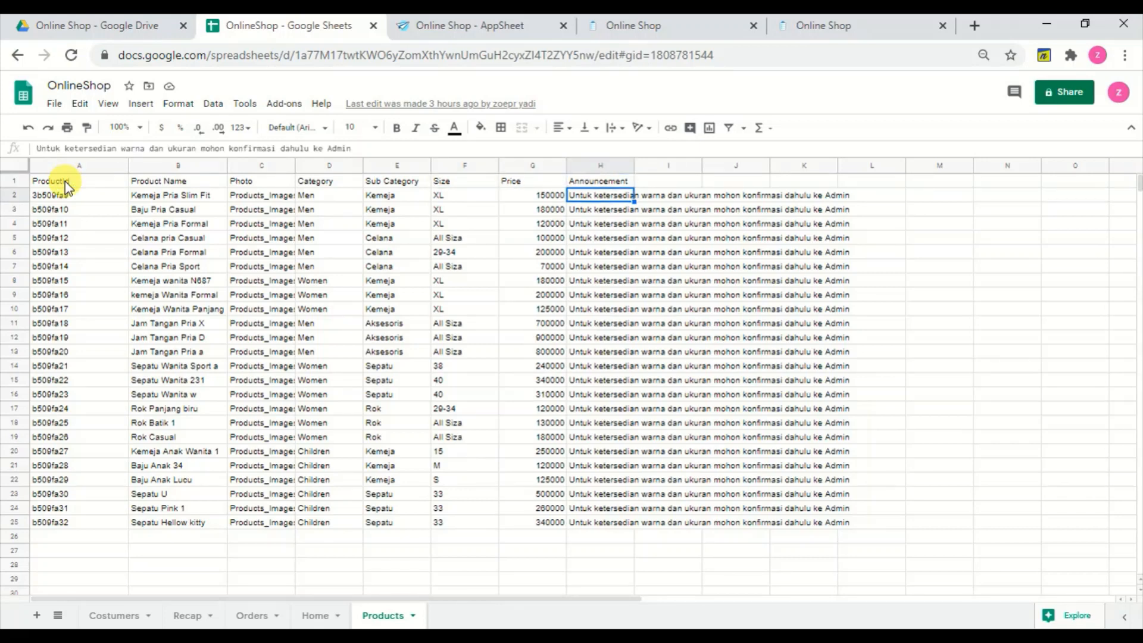
key(Down)
key(Down)
key(Down)
key(Down)
key(Down)
key(Down)
key(Down)
key(Down)
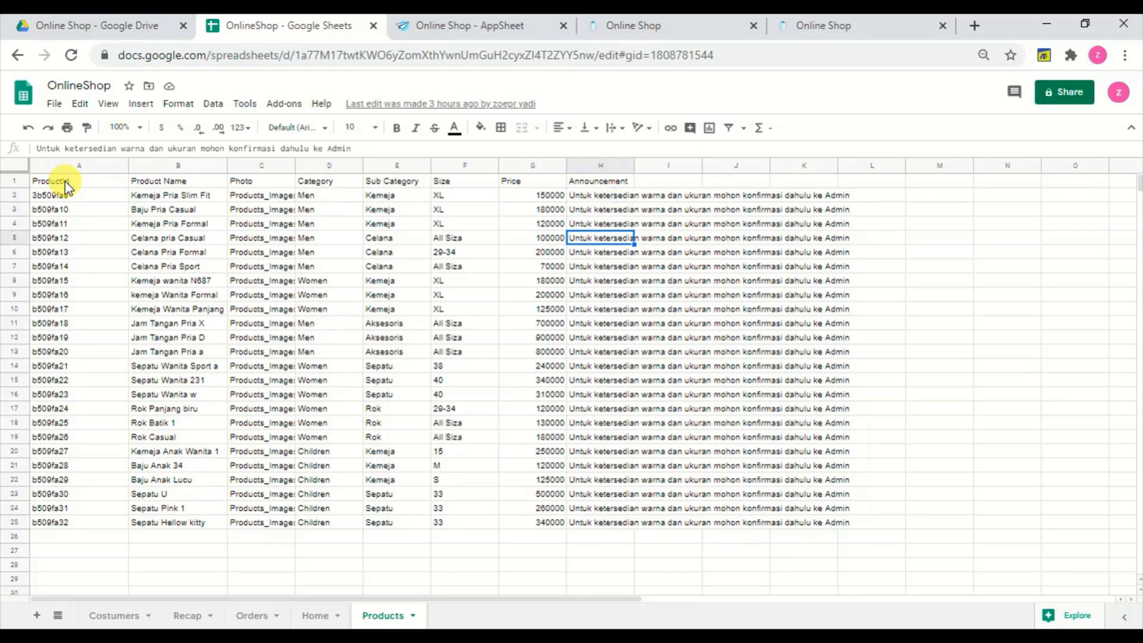
key(Down)
key(Down)
key(Down)
key(Down)
key(Down)
key(Down)
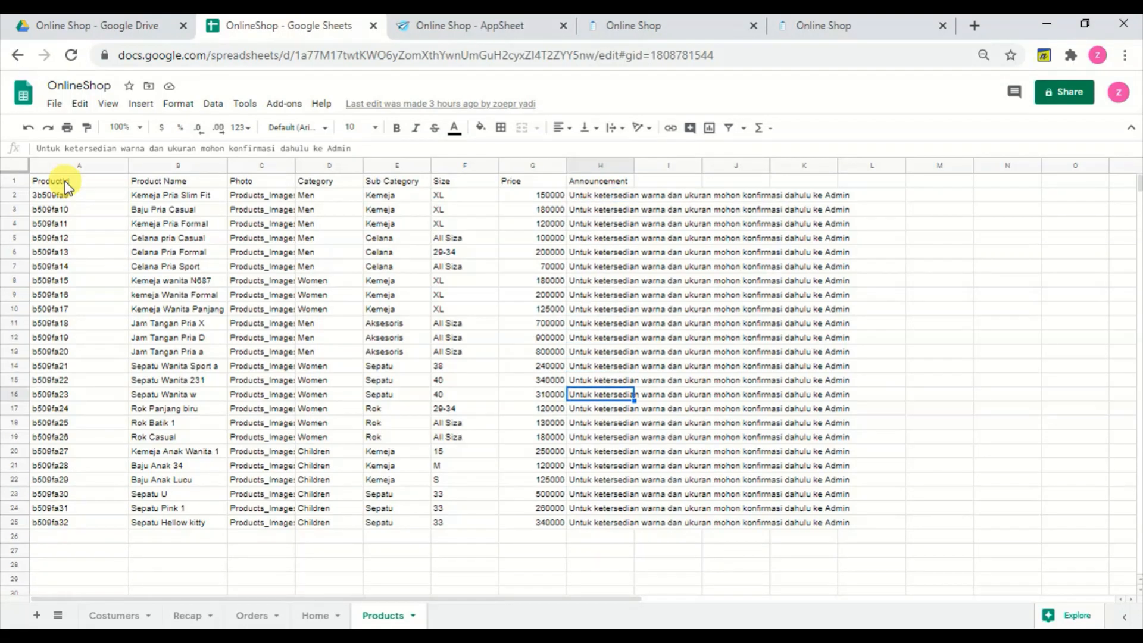
key(Up)
key(Up)
key(Up)
key(Up)
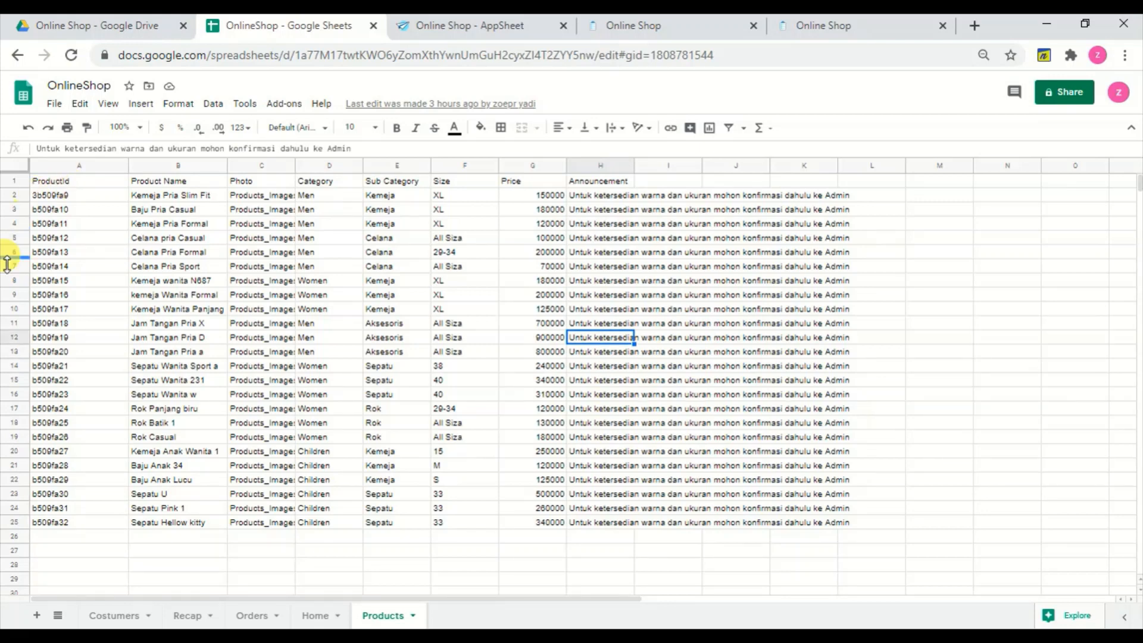
click(609, 286)
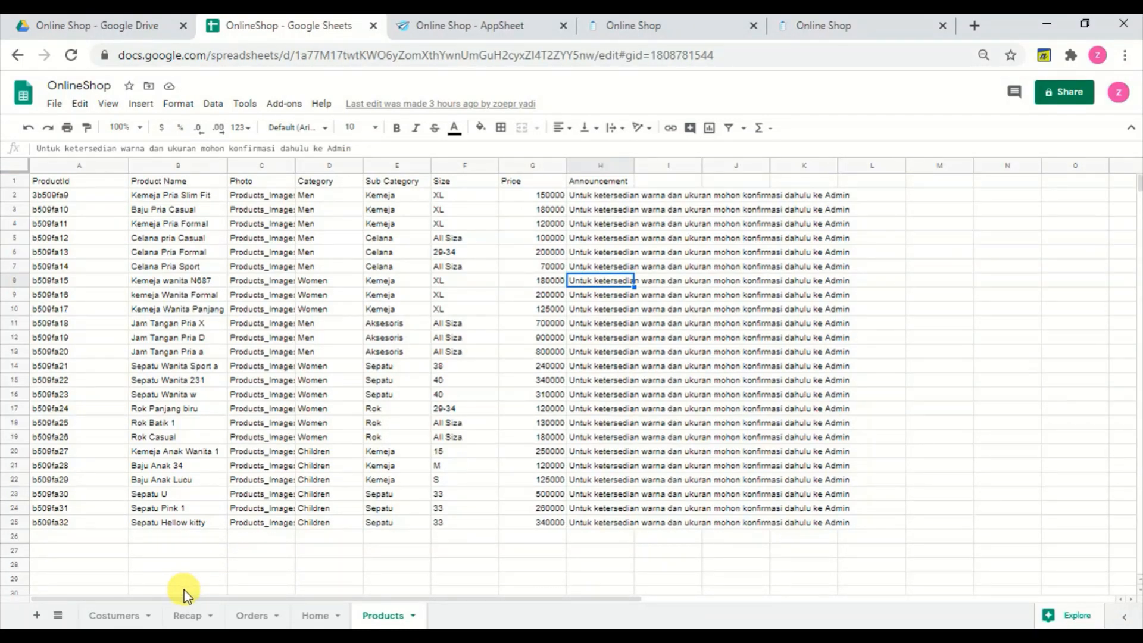
Open the Orders sheet and look at the Status and DateTime entries in its order rows
click(265, 622)
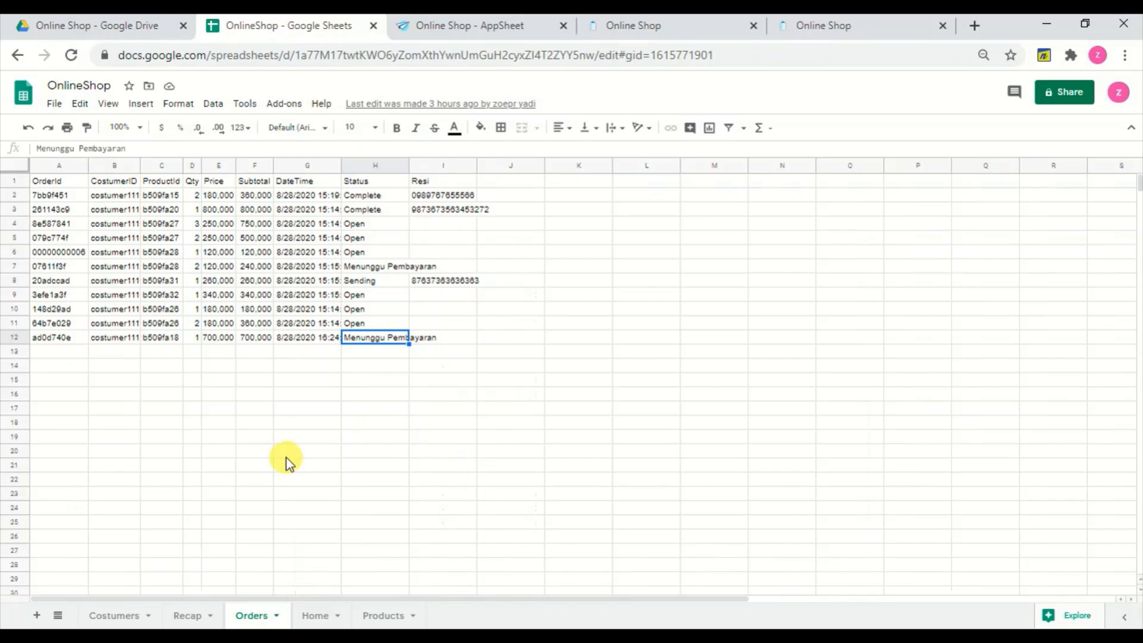
click(393, 235)
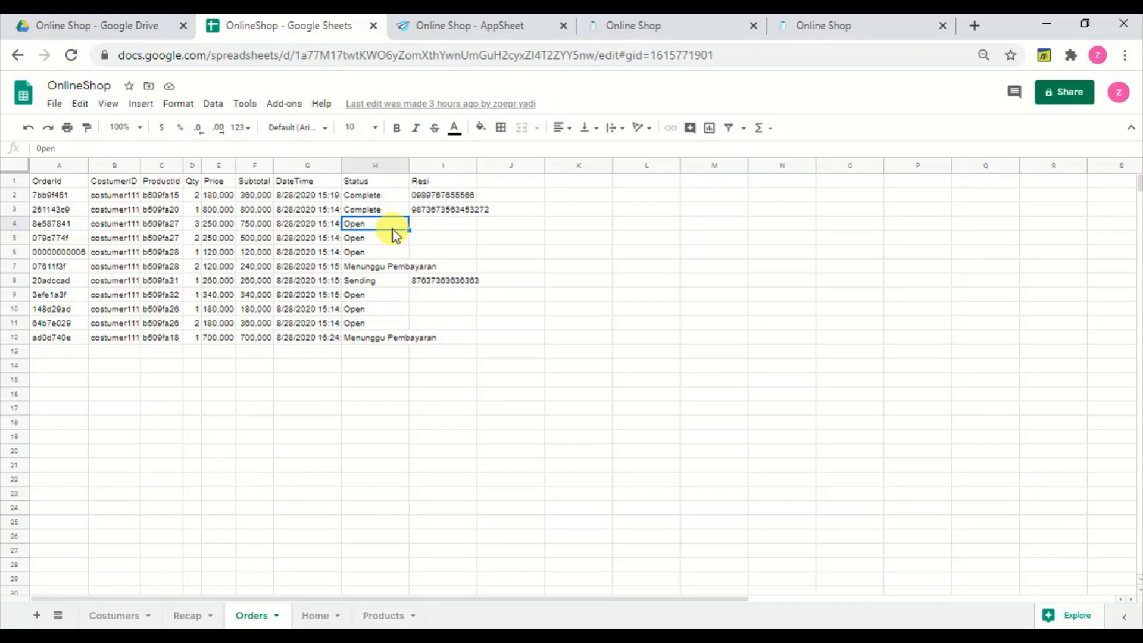
click(322, 241)
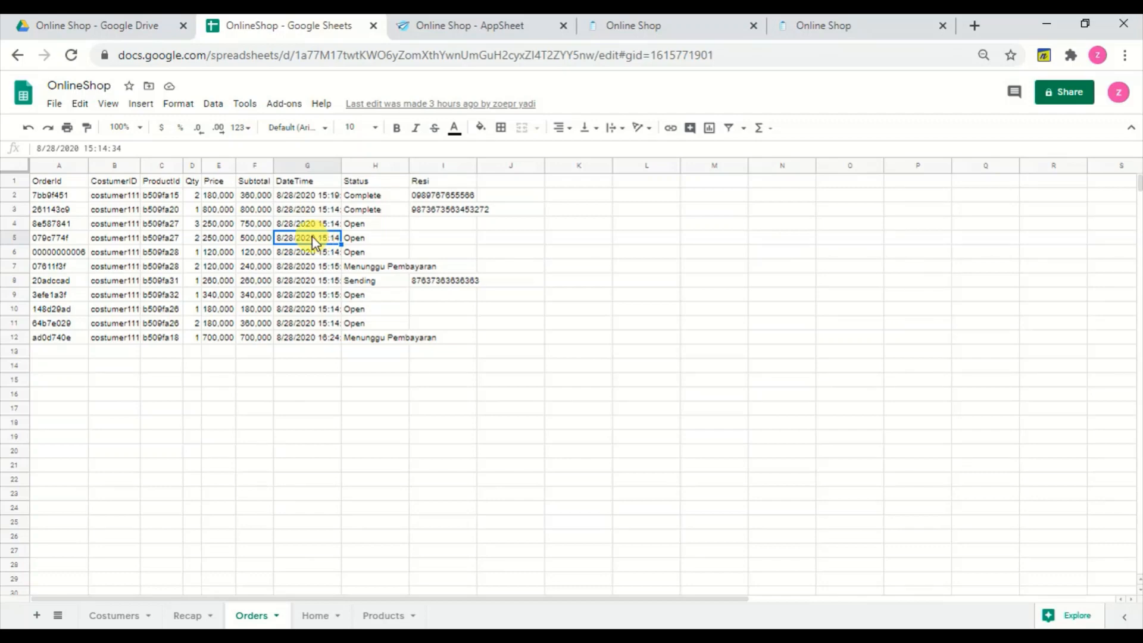
Go through the Orders column headers one by one from OrderId to Status
click(67, 183)
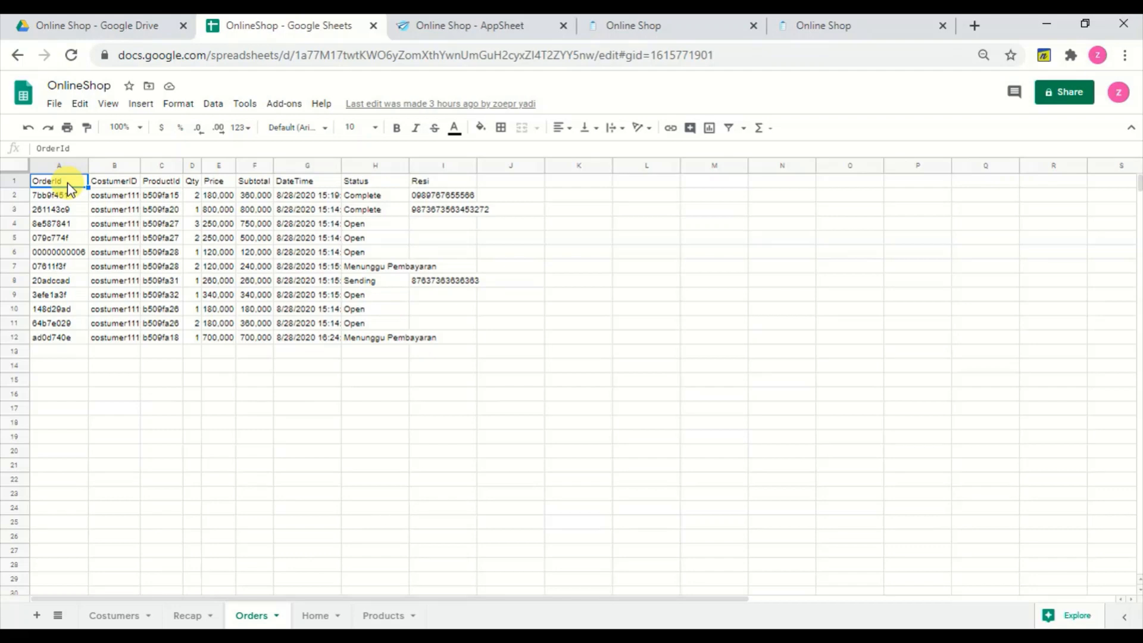
key(Right)
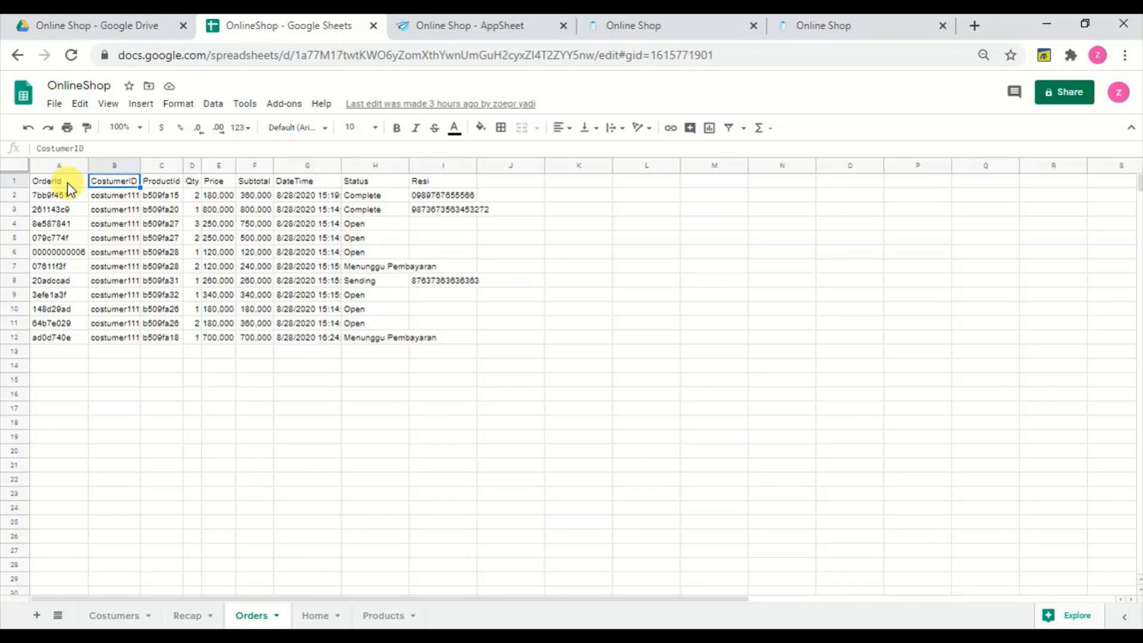
key(Right)
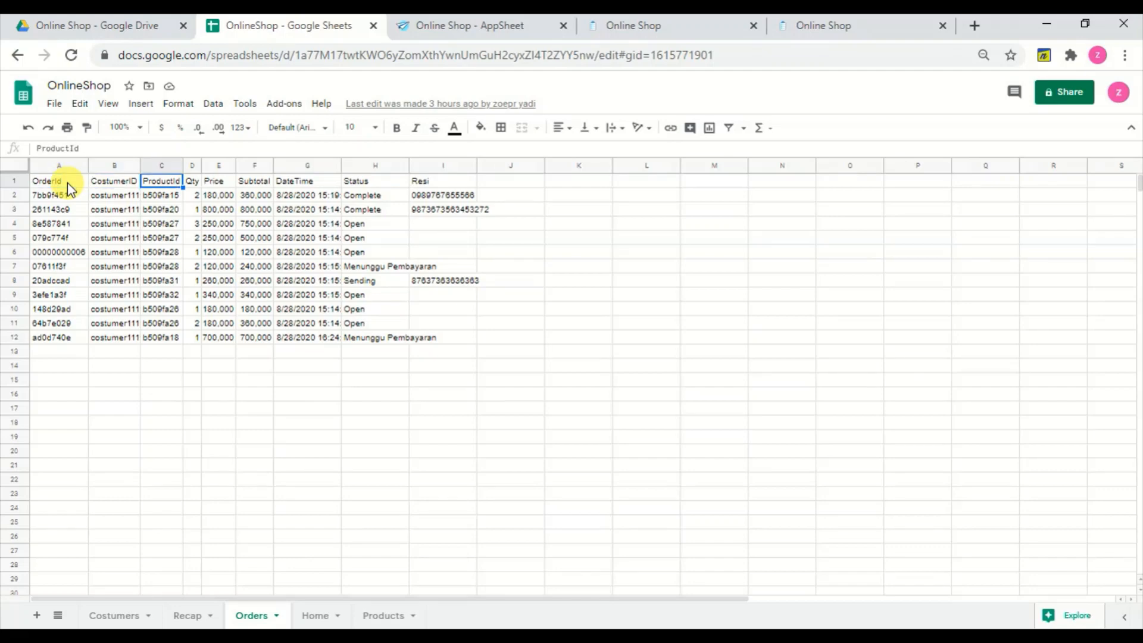
key(Right)
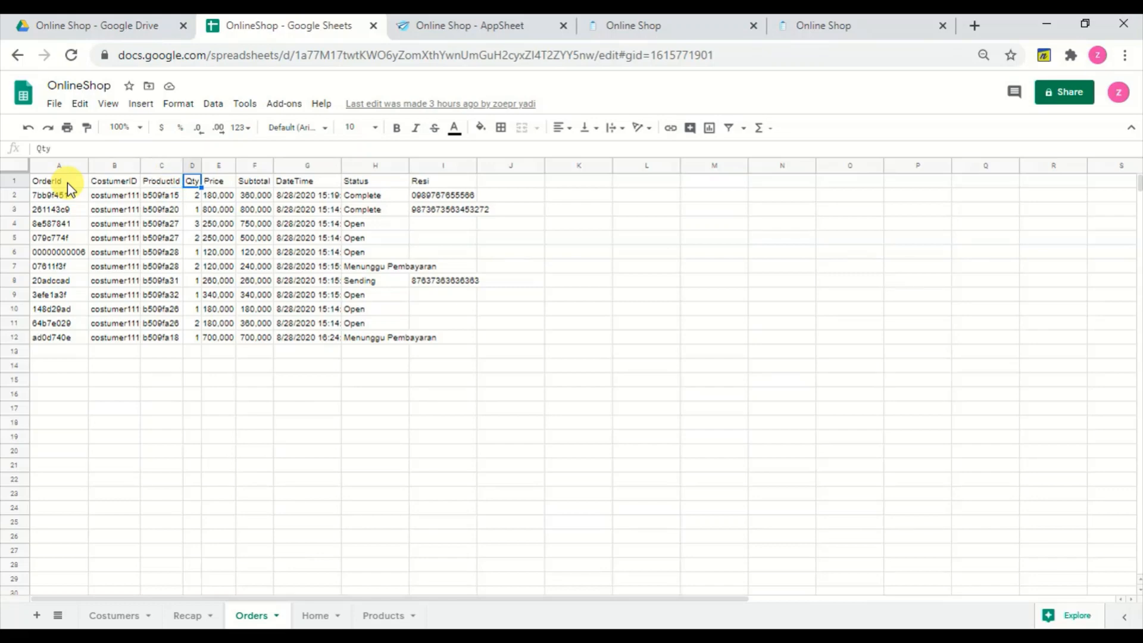
key(Right)
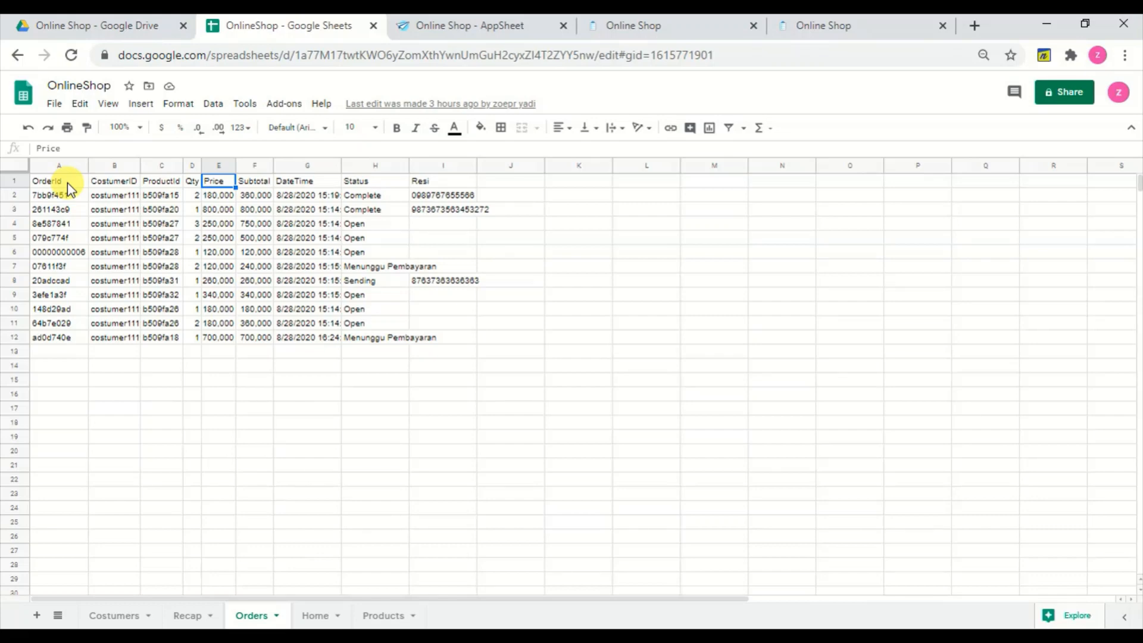
key(Right)
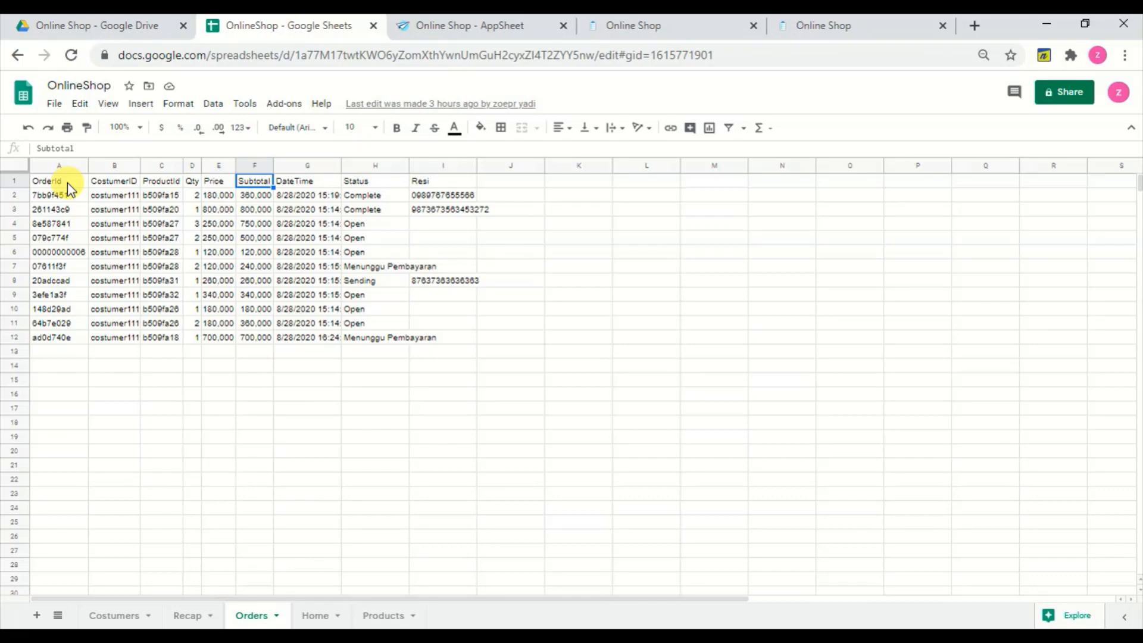
key(Right)
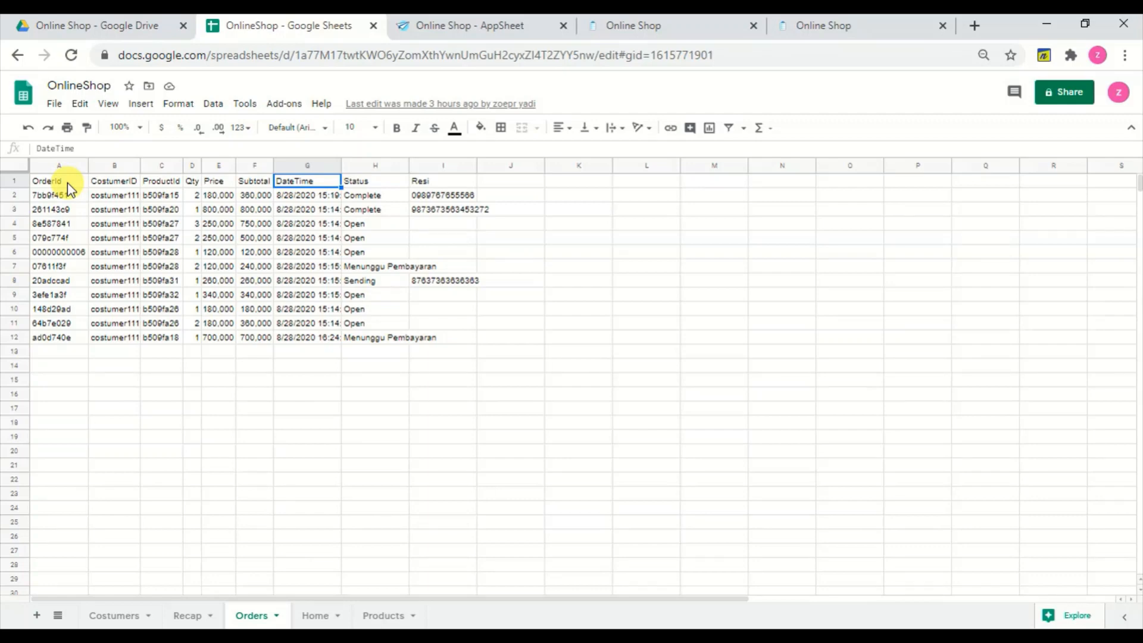
key(Right)
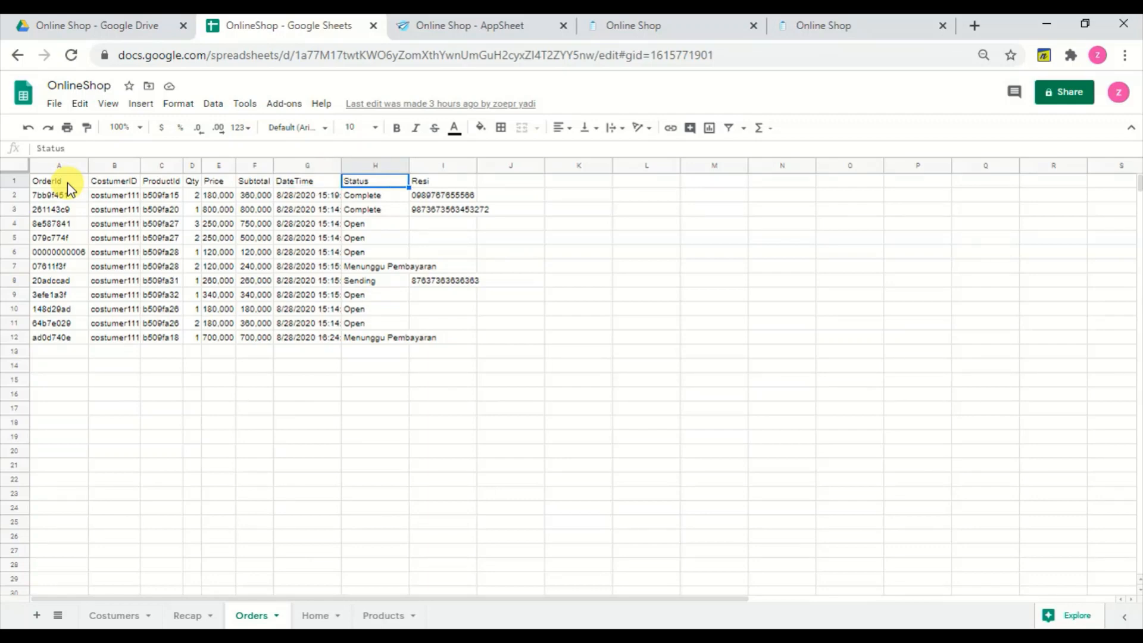
Review the DateTime, Status and Resi headers of the Orders sheet, ending on Resi
key(Left)
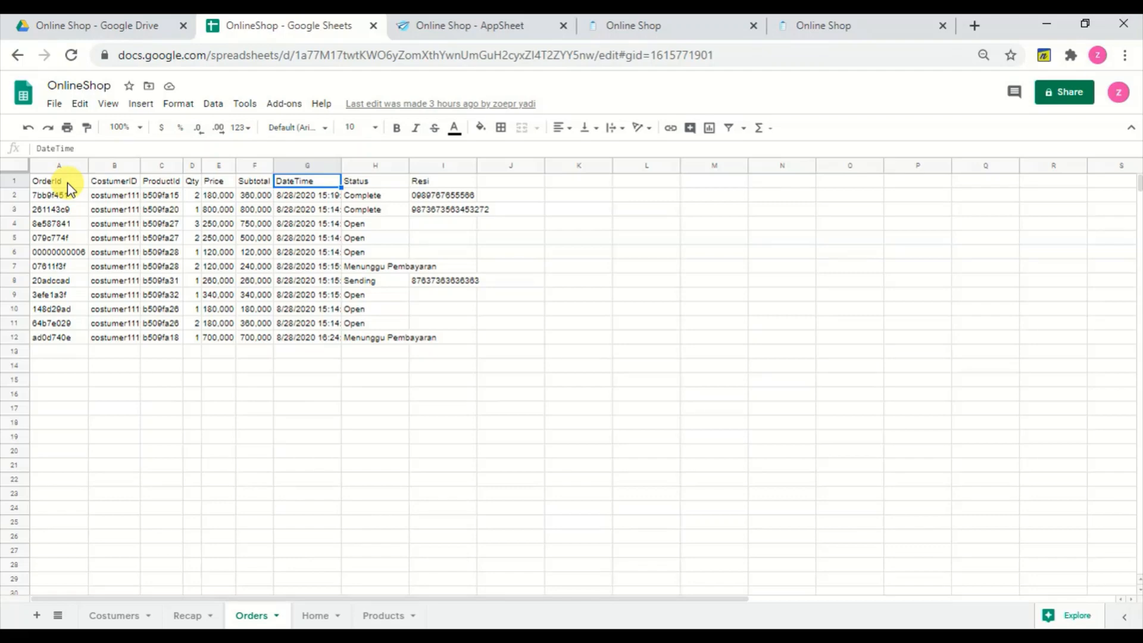
key(Right)
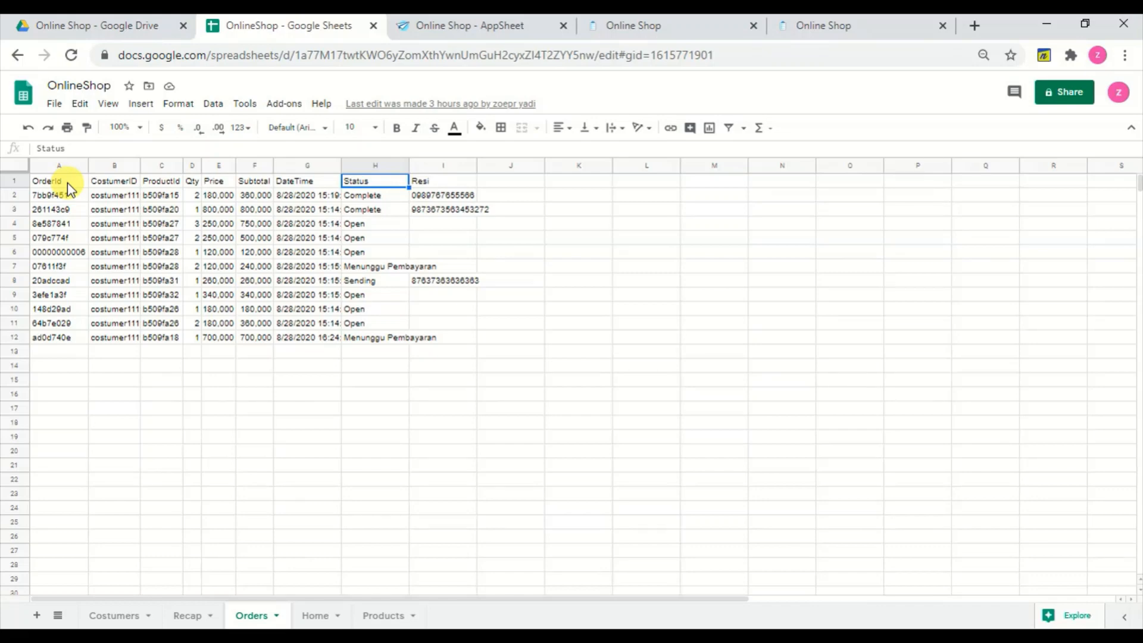
key(Right)
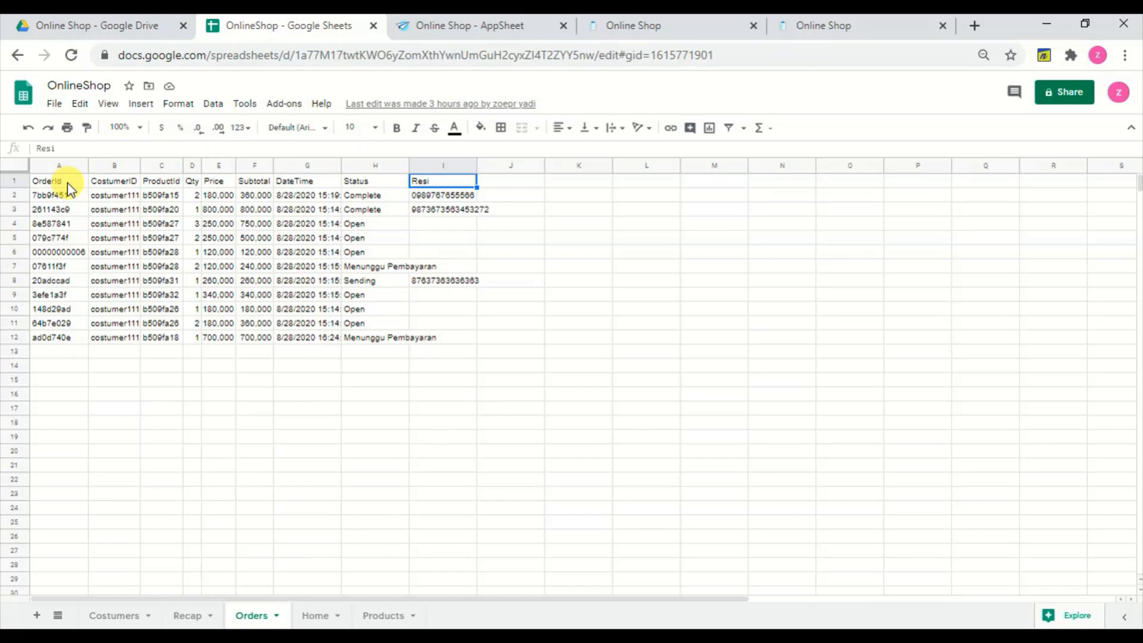
key(Left)
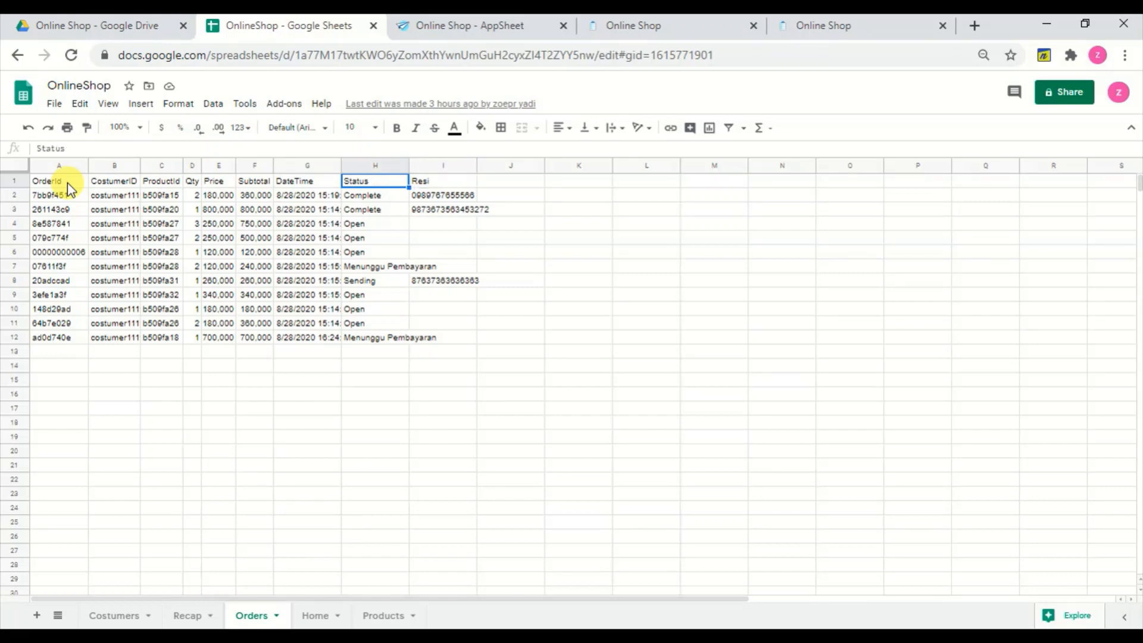
key(Right)
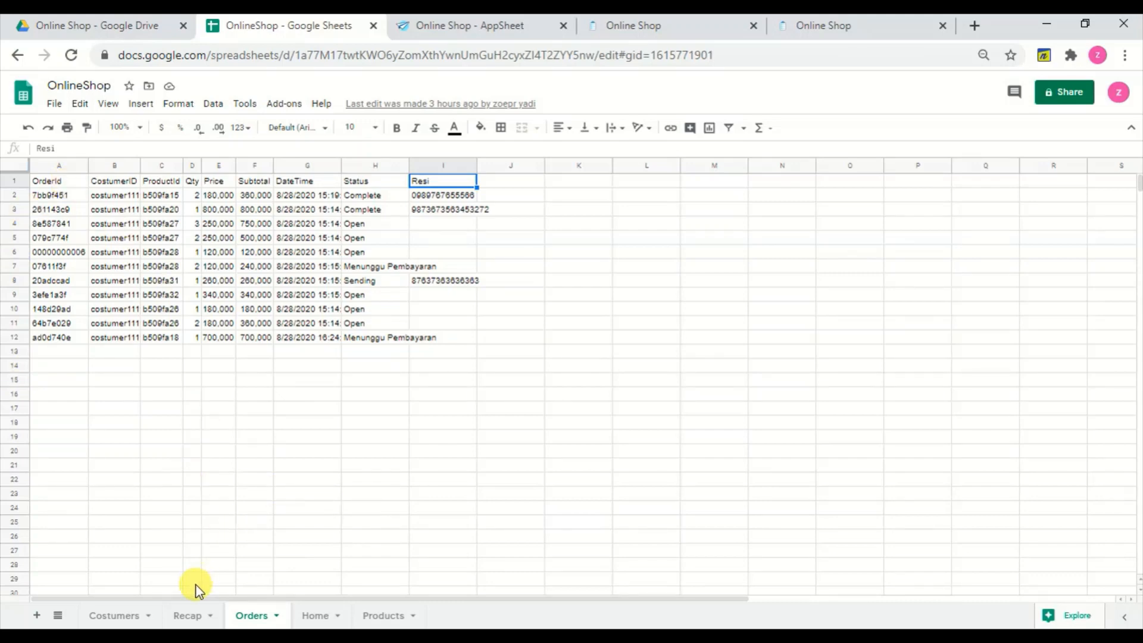
Open the Recap sheet and examine its column headers from OrderId through to Status Update
click(189, 616)
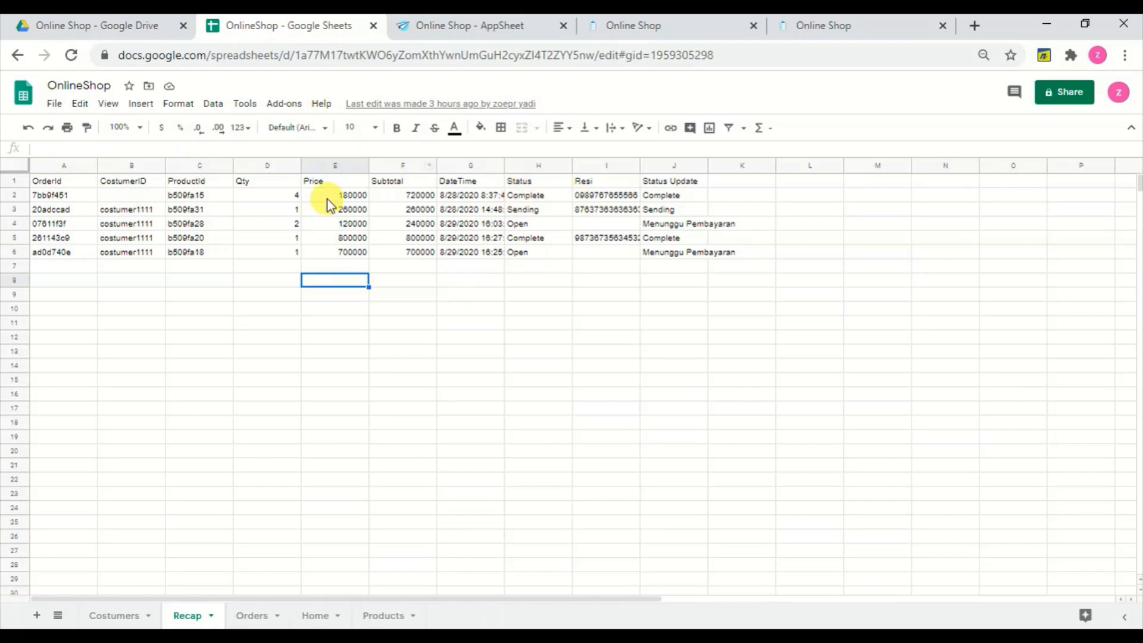
click(54, 186)
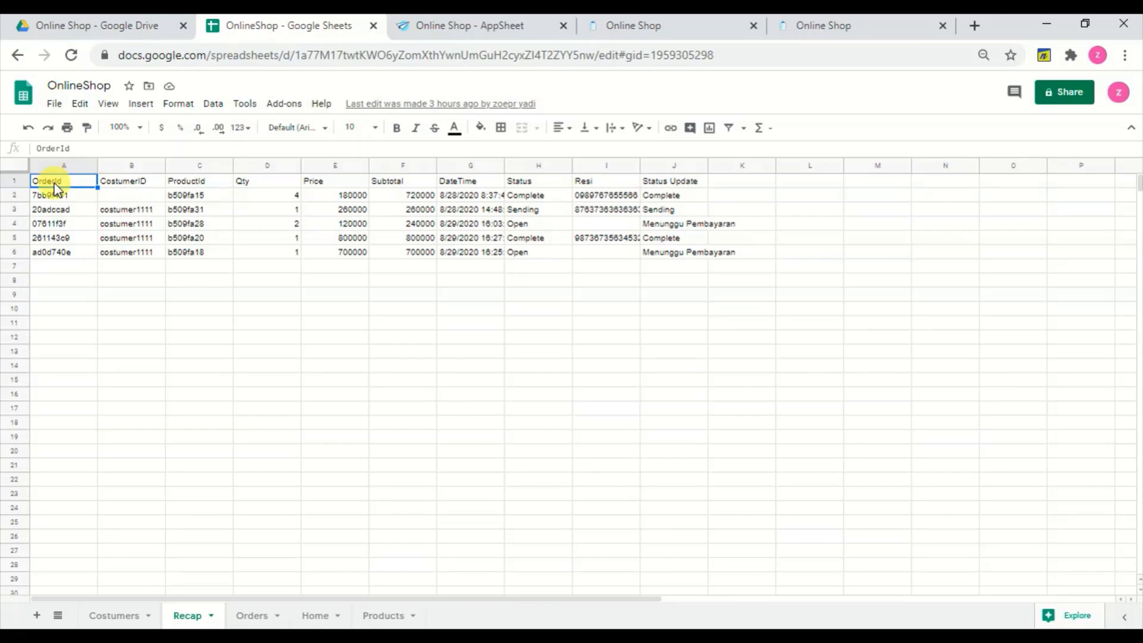
key(Right)
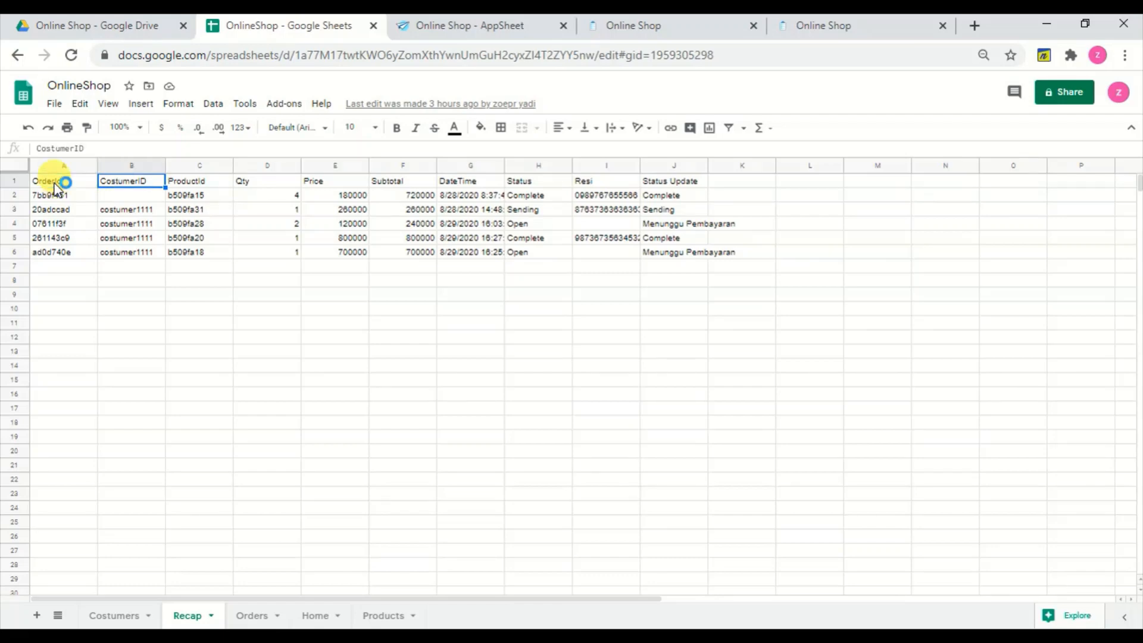
key(Right)
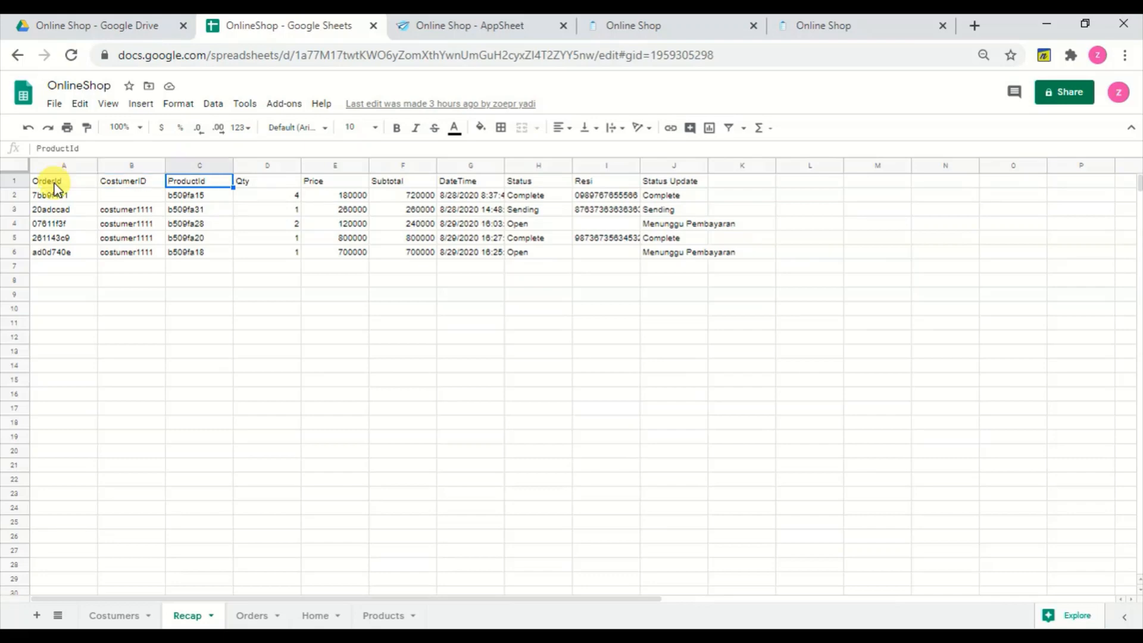
key(Right)
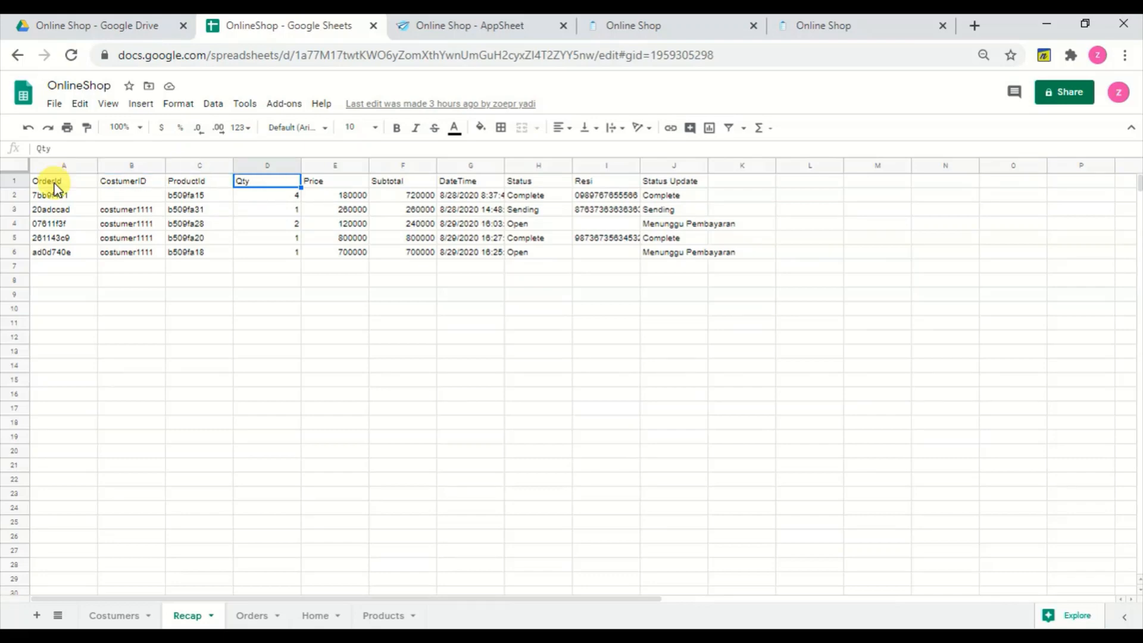
key(Right)
key(Right)
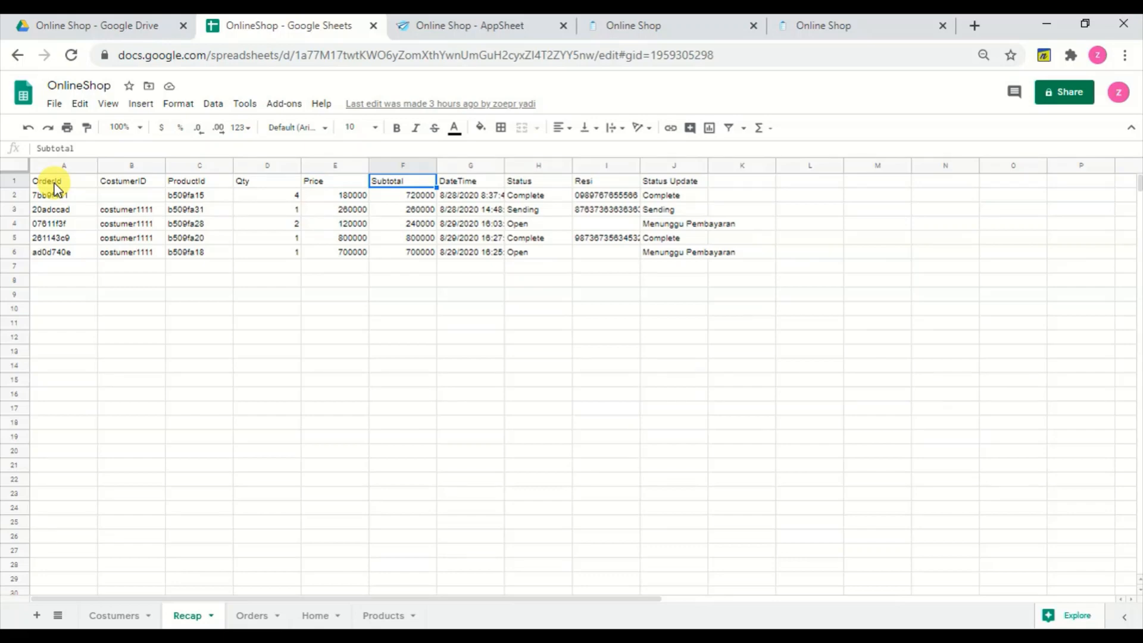
key(Right)
key(Right)
key(Right)
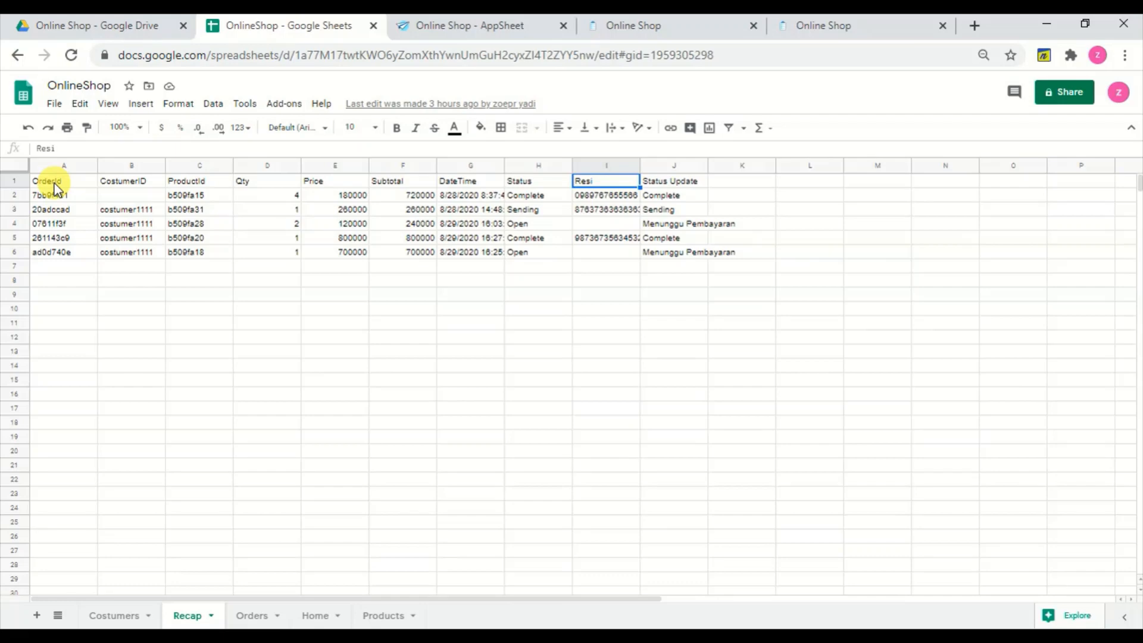
key(Right)
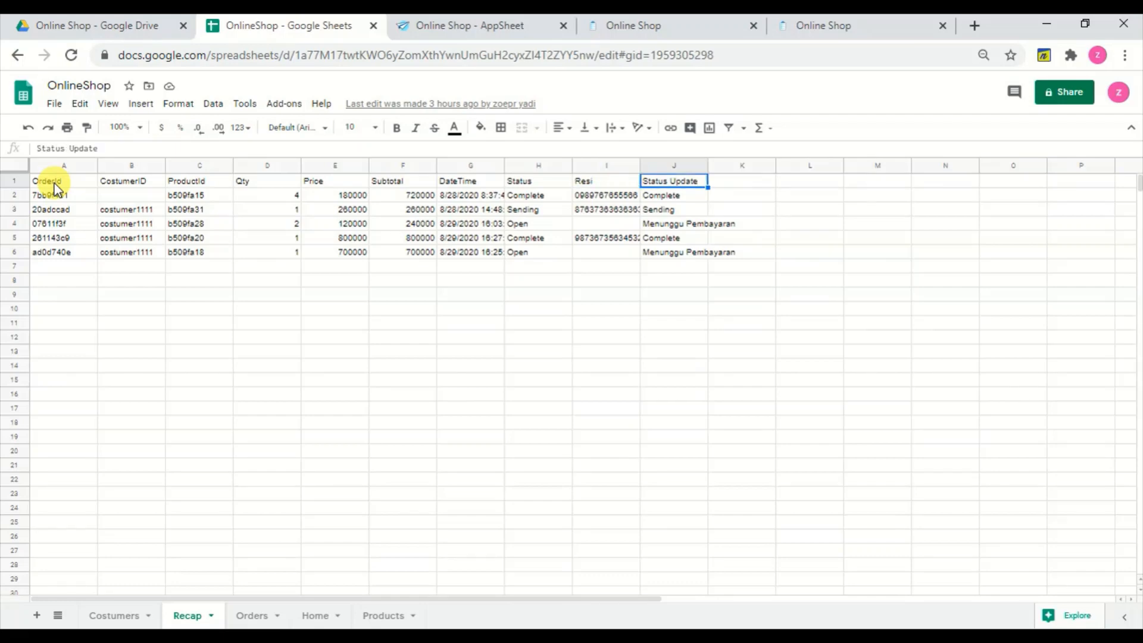
Examine the Status Update formula in J2 of the Recap sheet together with the DateTime cell it refers to
key(Down)
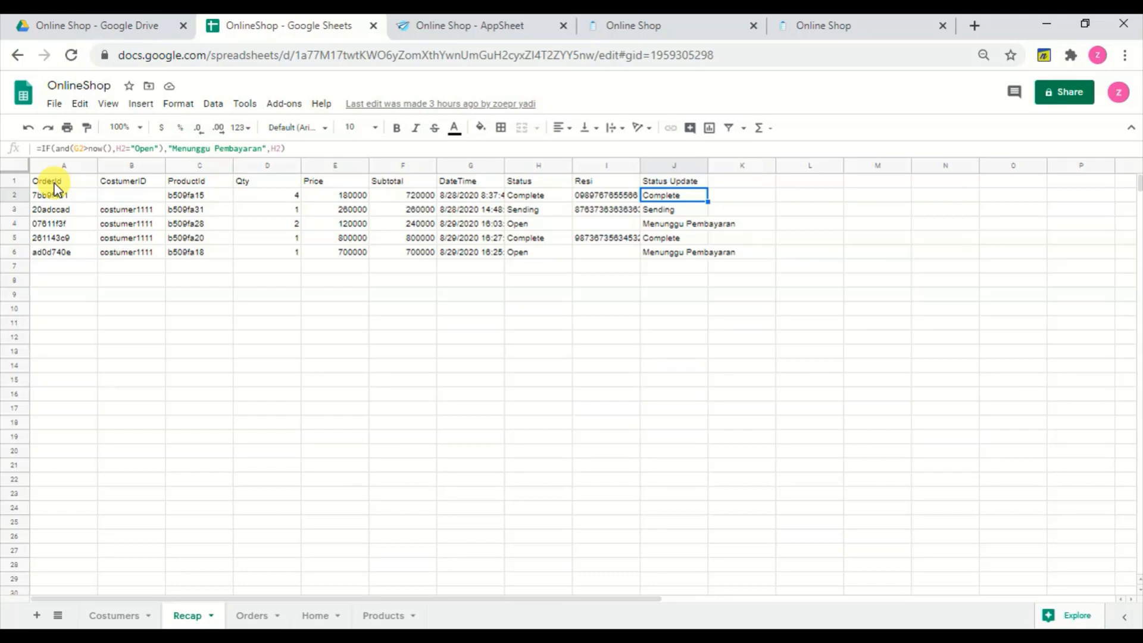
key(Left)
key(Left)
key(Left)
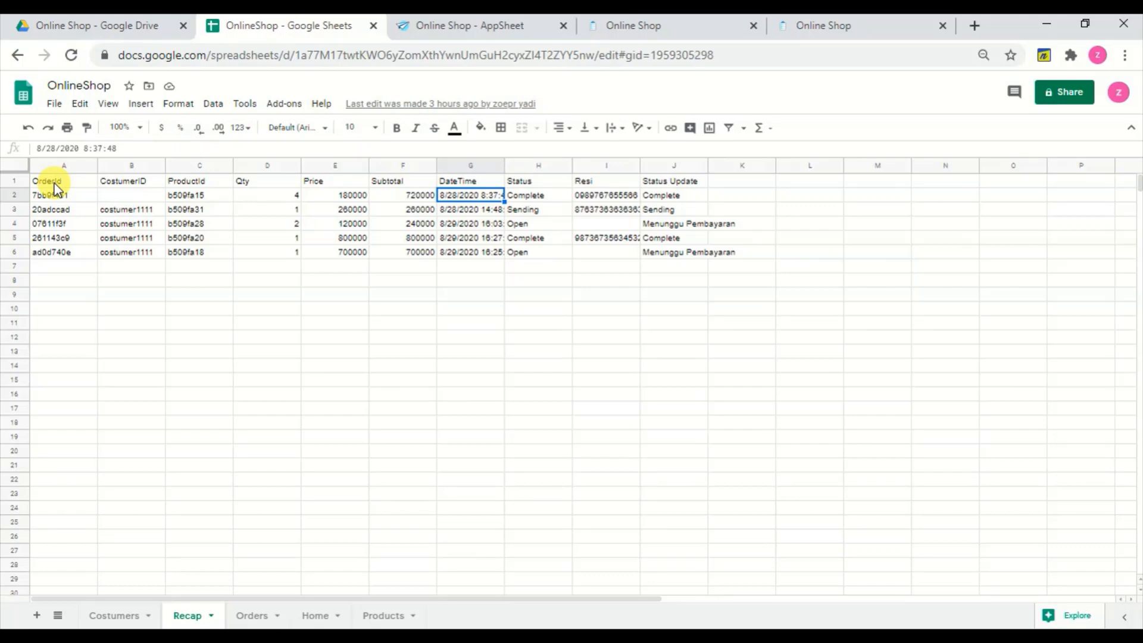
key(Right)
key(Right)
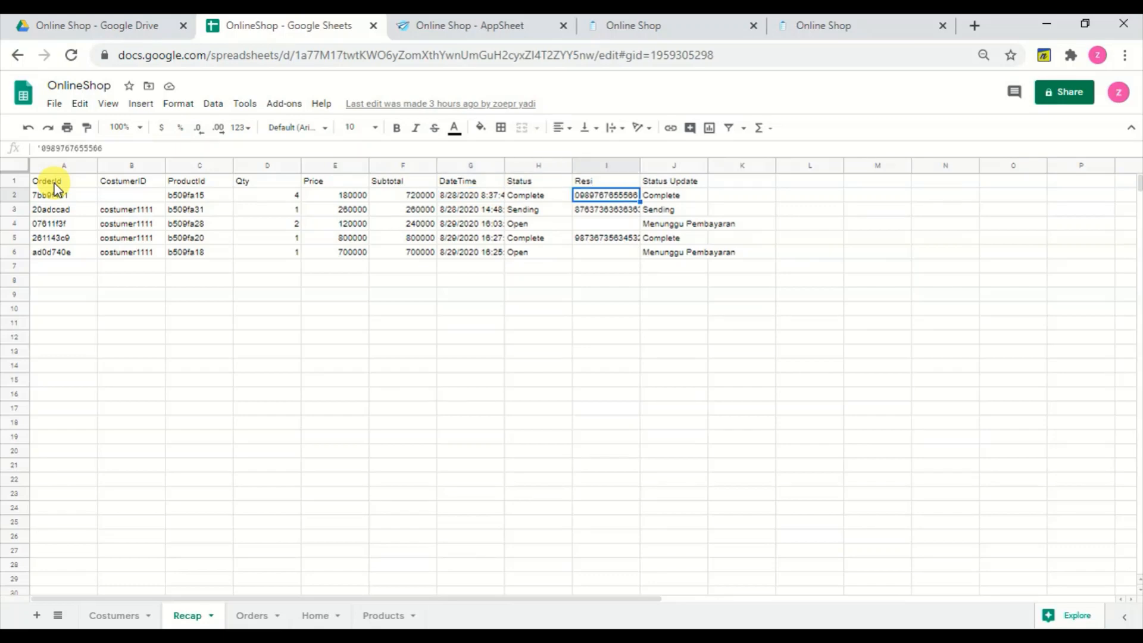
key(Right)
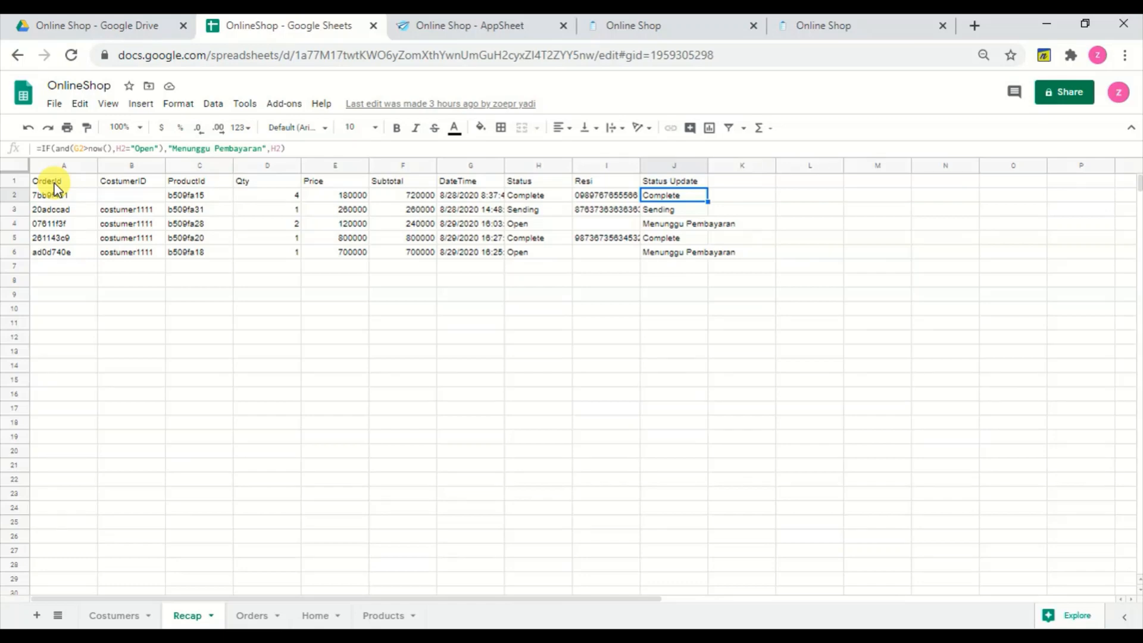
Check the Status cell H2 that the formula refers to and return to the Status Update formula in J2
key(Left)
key(Left)
key(Left)
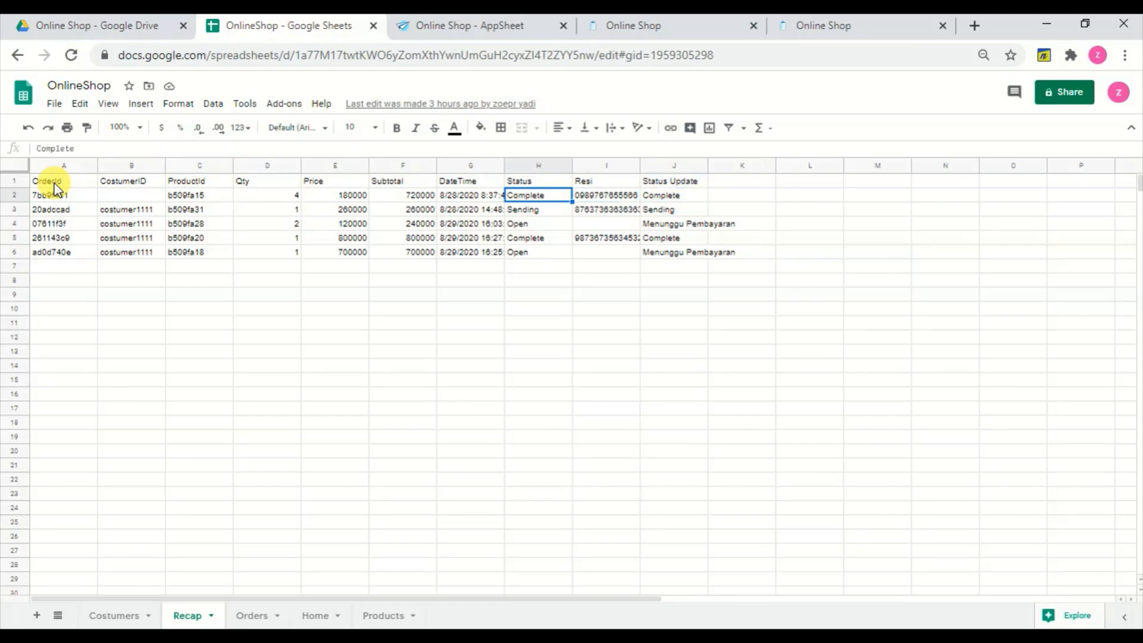
key(Right)
key(Right)
key(Right)
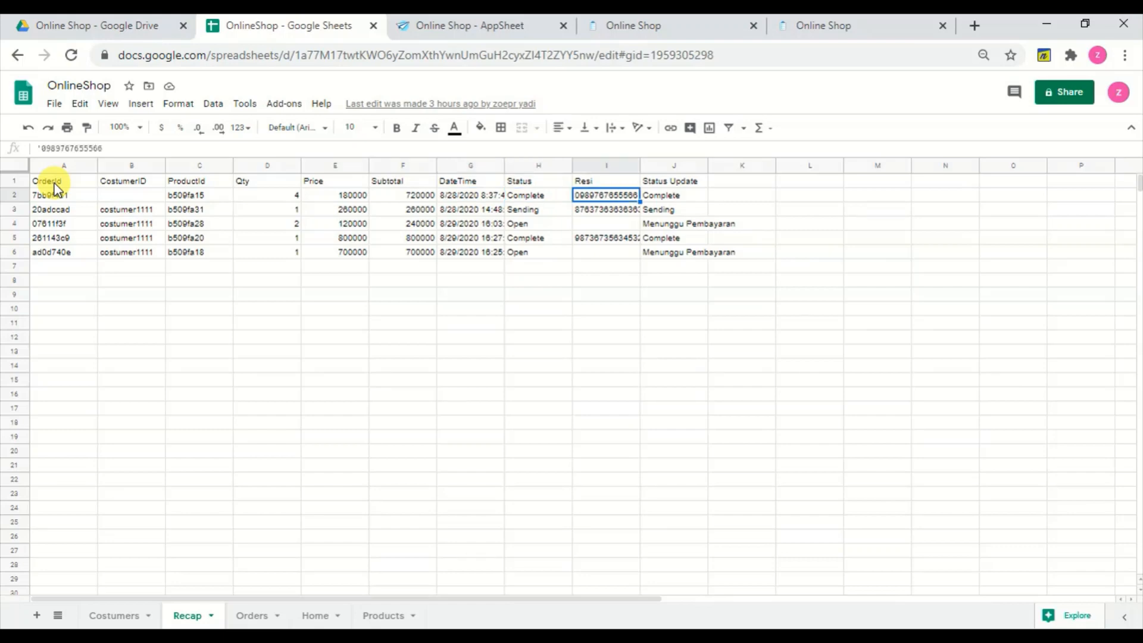
key(Right)
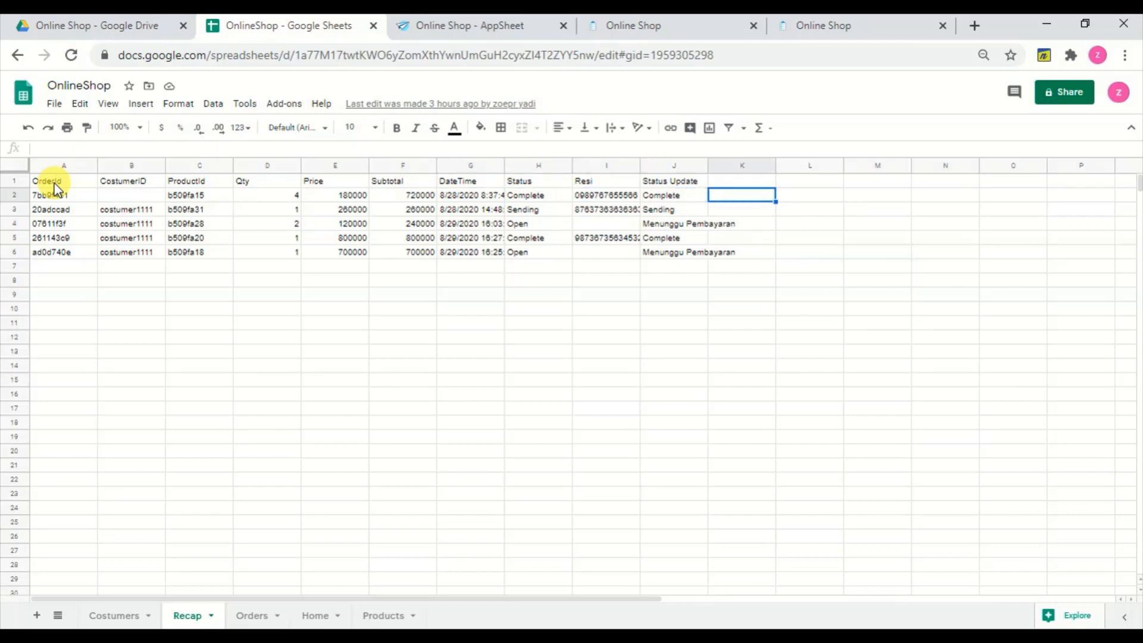
key(Left)
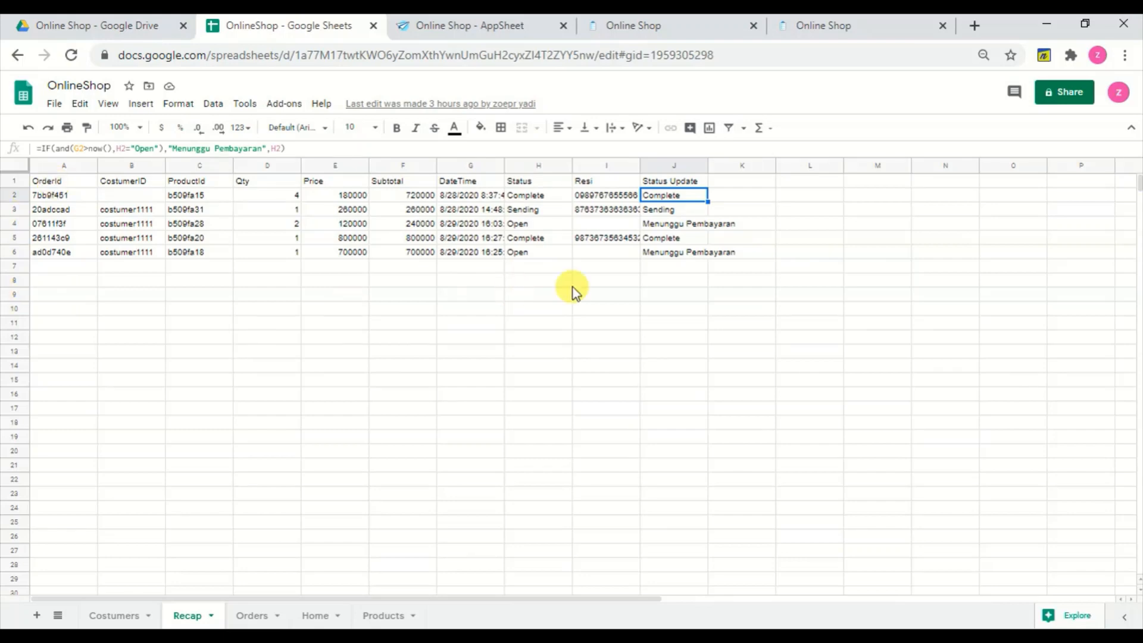
Compare the Status Update formula in J6 with the Status entry in H6 of the Recap sheet
click(666, 254)
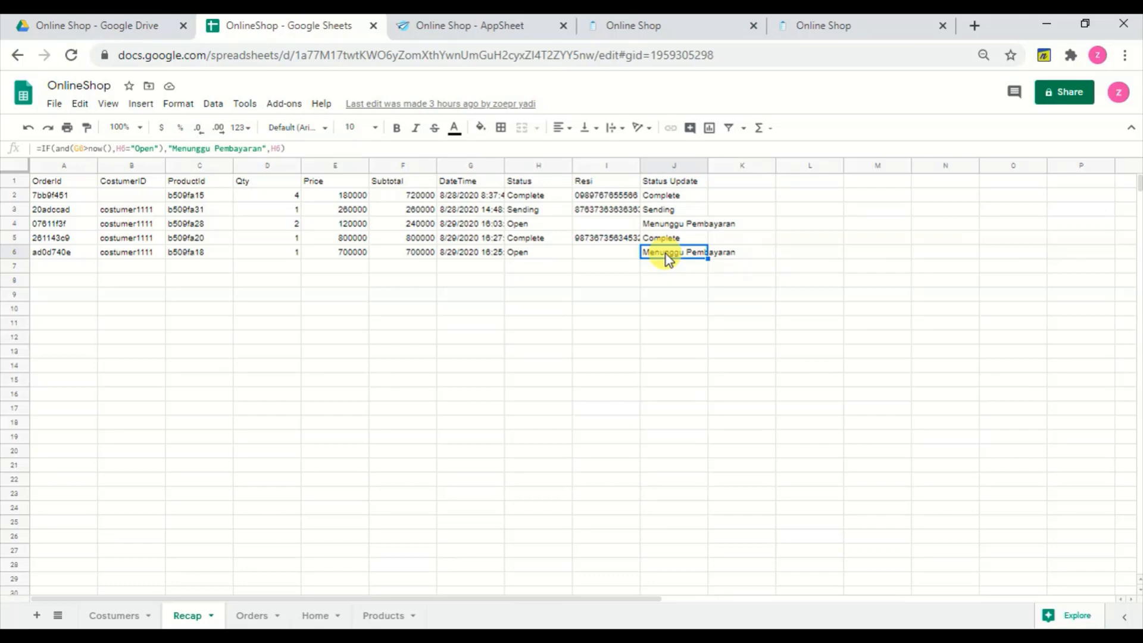
click(538, 252)
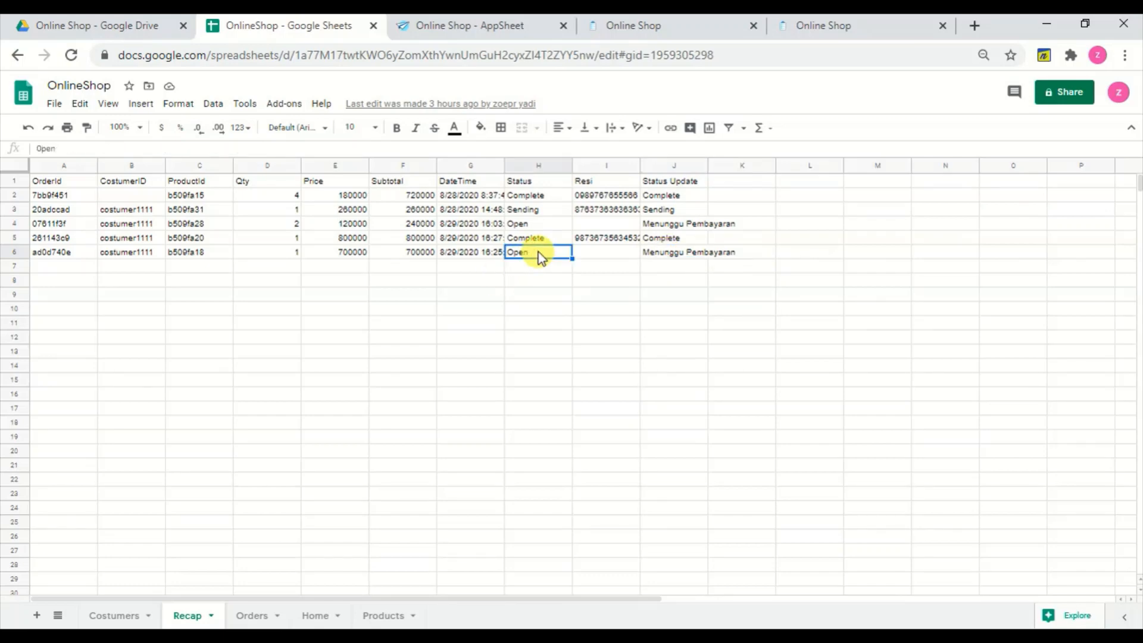
click(689, 256)
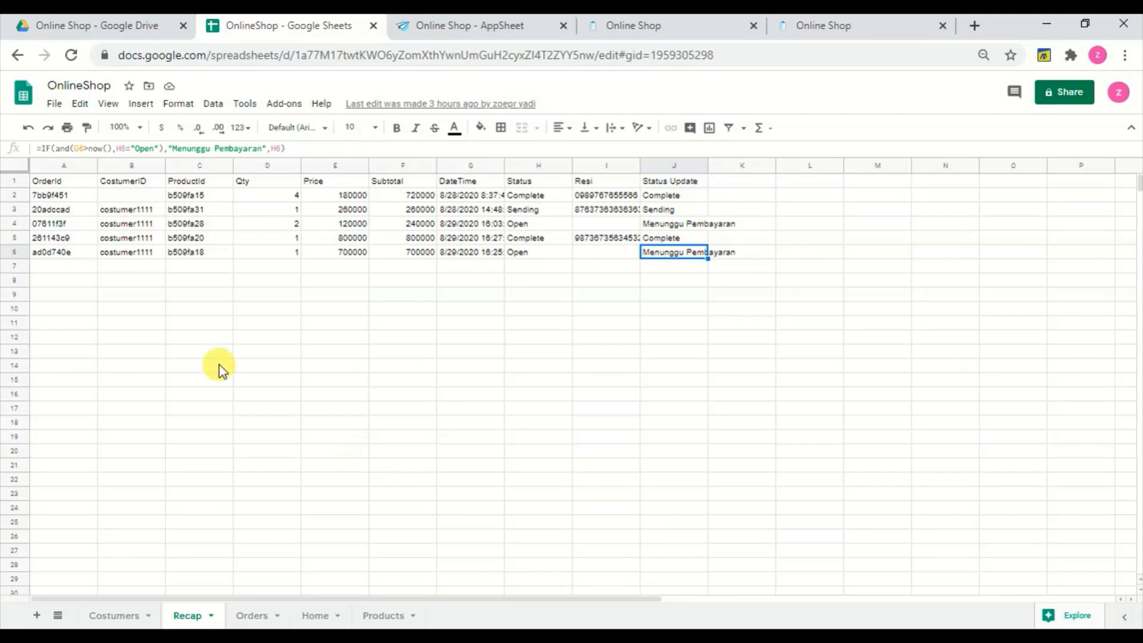
Check the ProductId, CostumerID and OrderId cells in row 2 of the Recap sheet
click(198, 268)
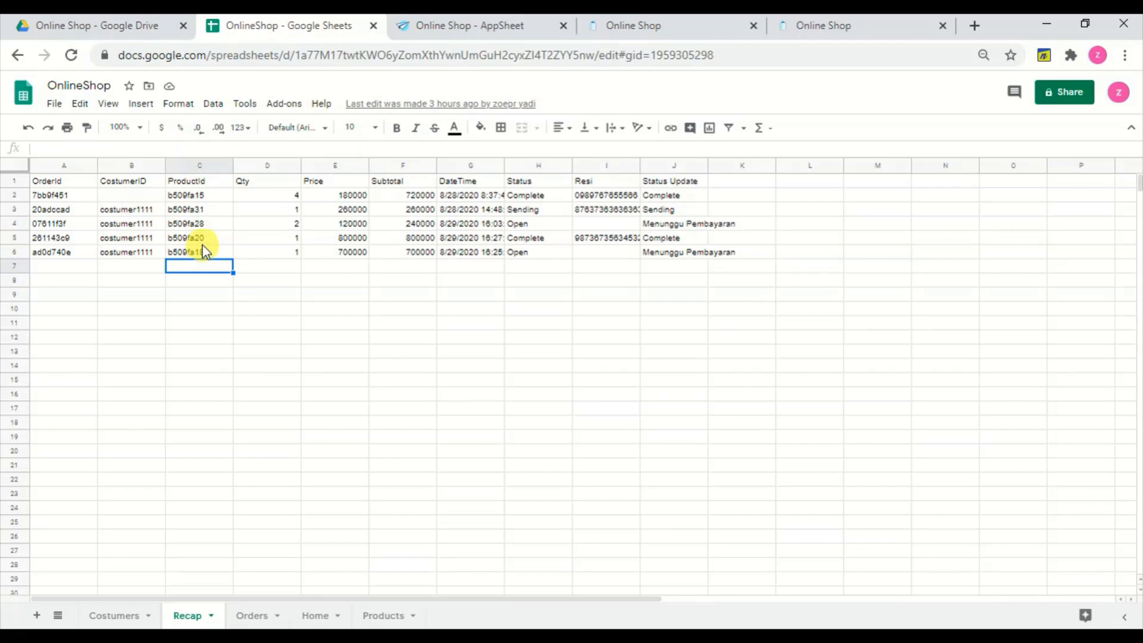
click(205, 194)
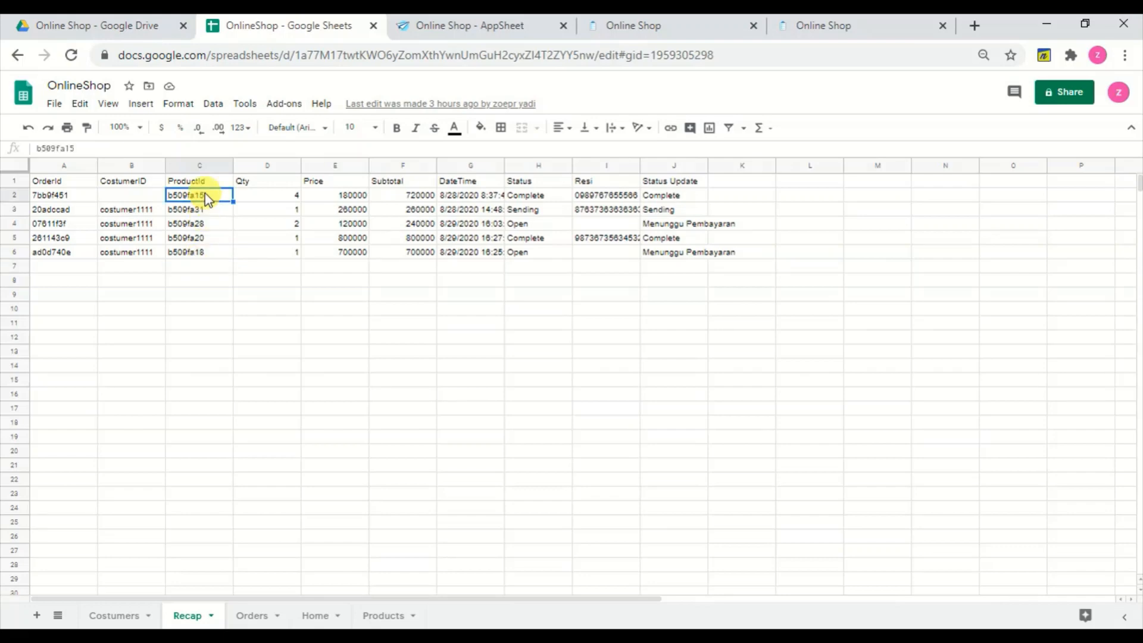
click(146, 201)
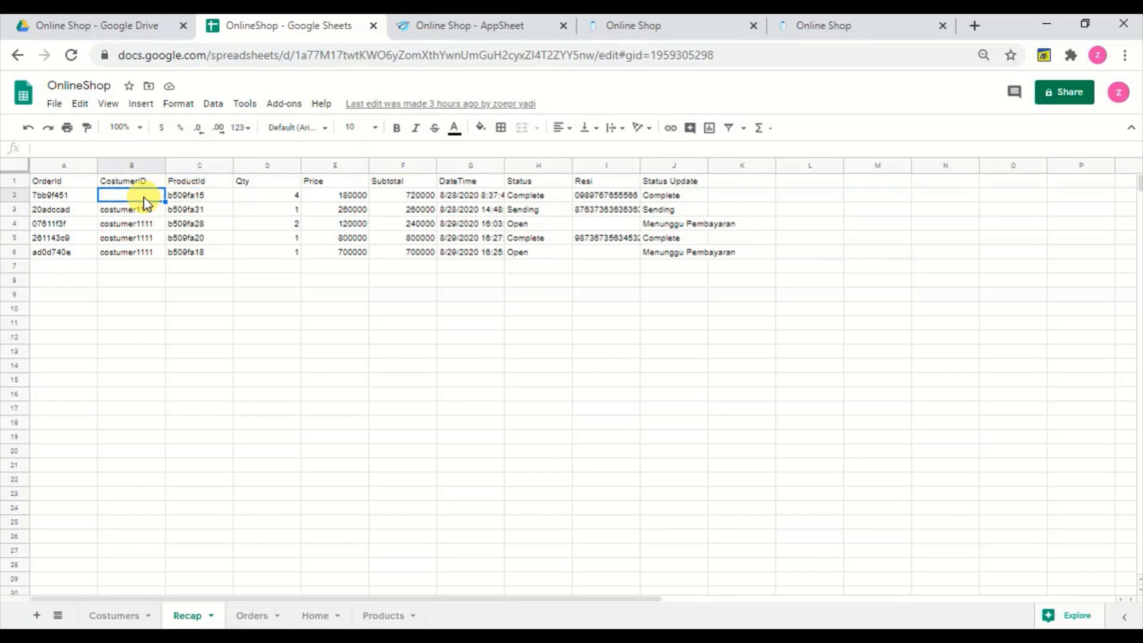
click(76, 198)
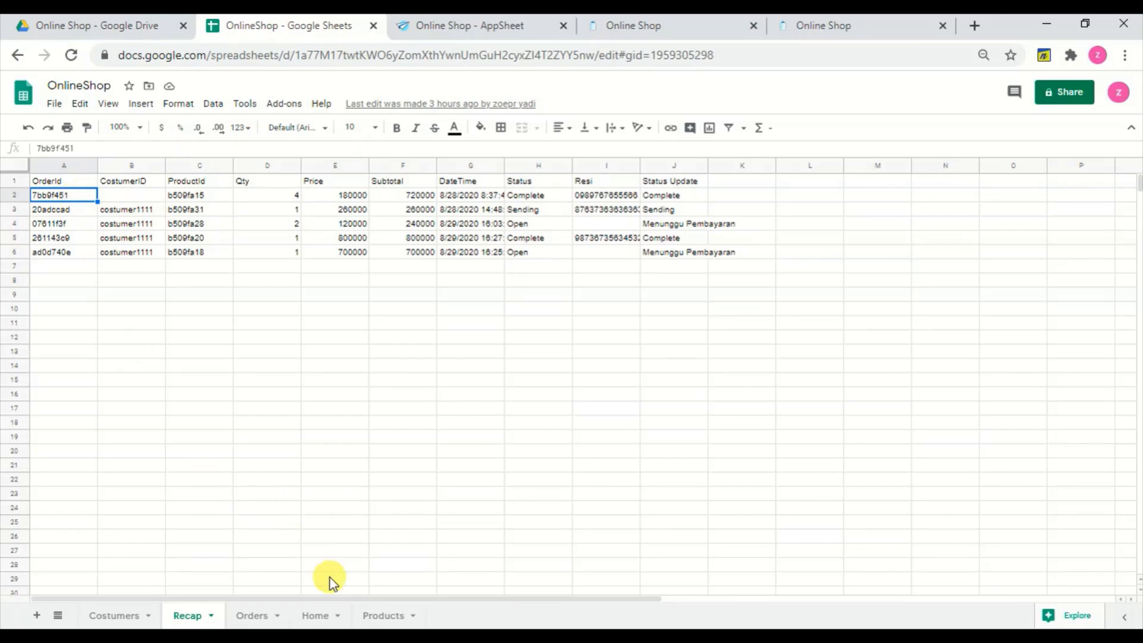
Open the Home sheet and examine its Menu, Photo and Level column headers
click(321, 618)
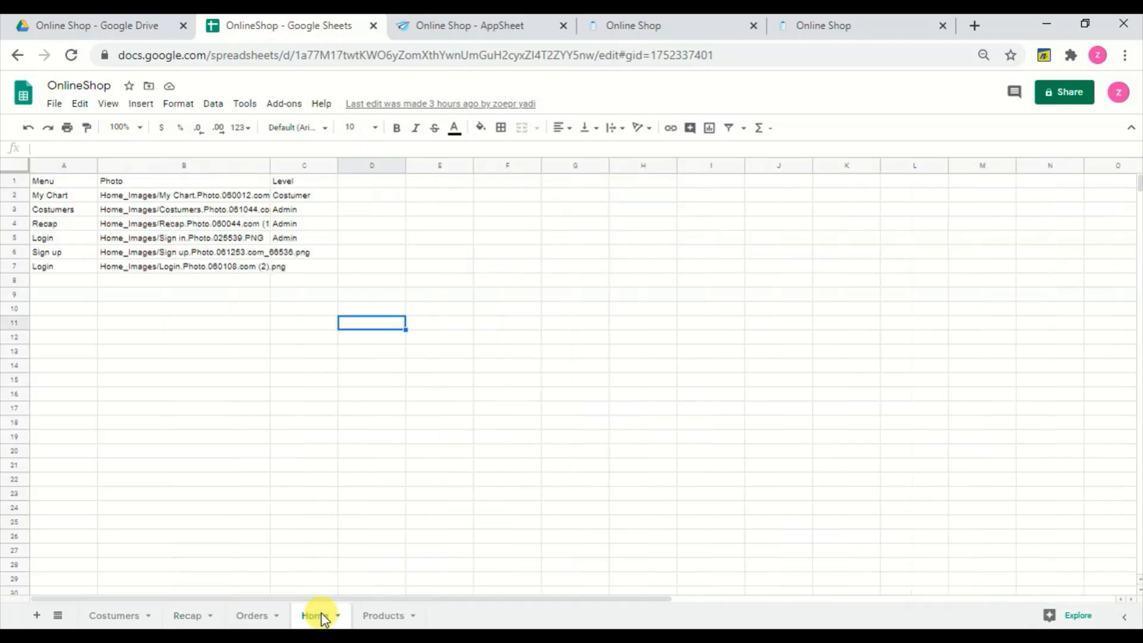
click(61, 183)
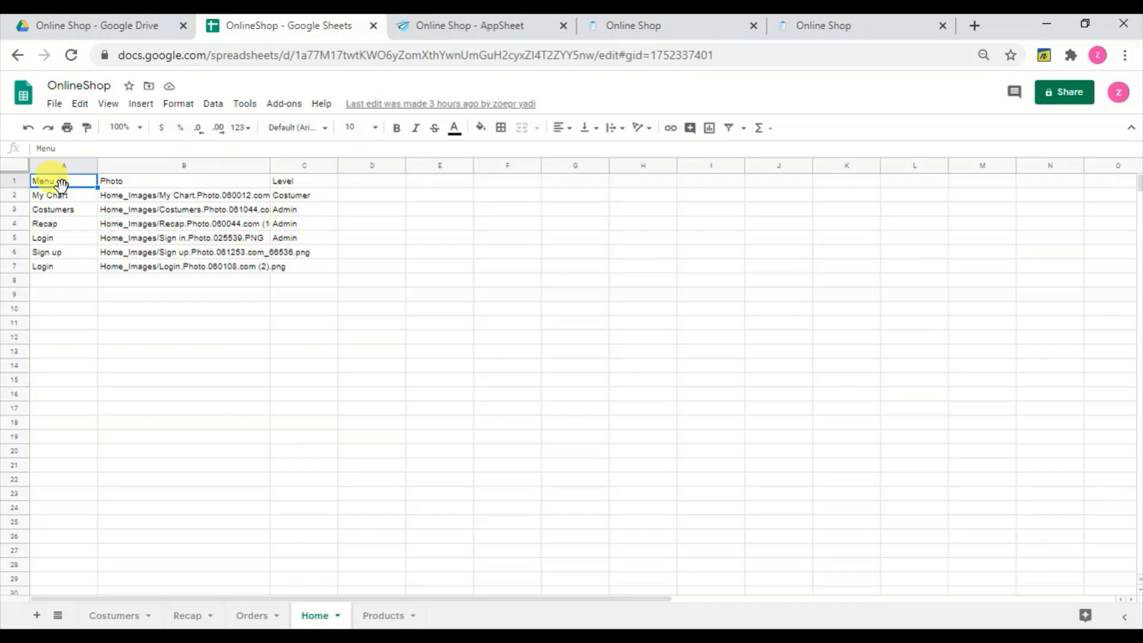
key(Right)
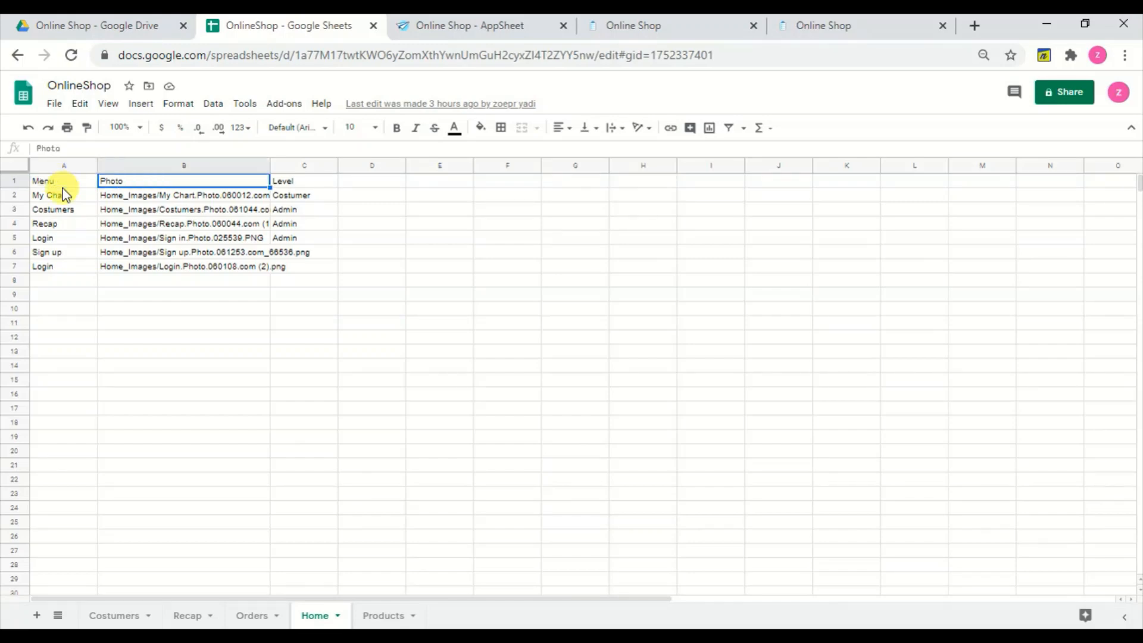
key(Right)
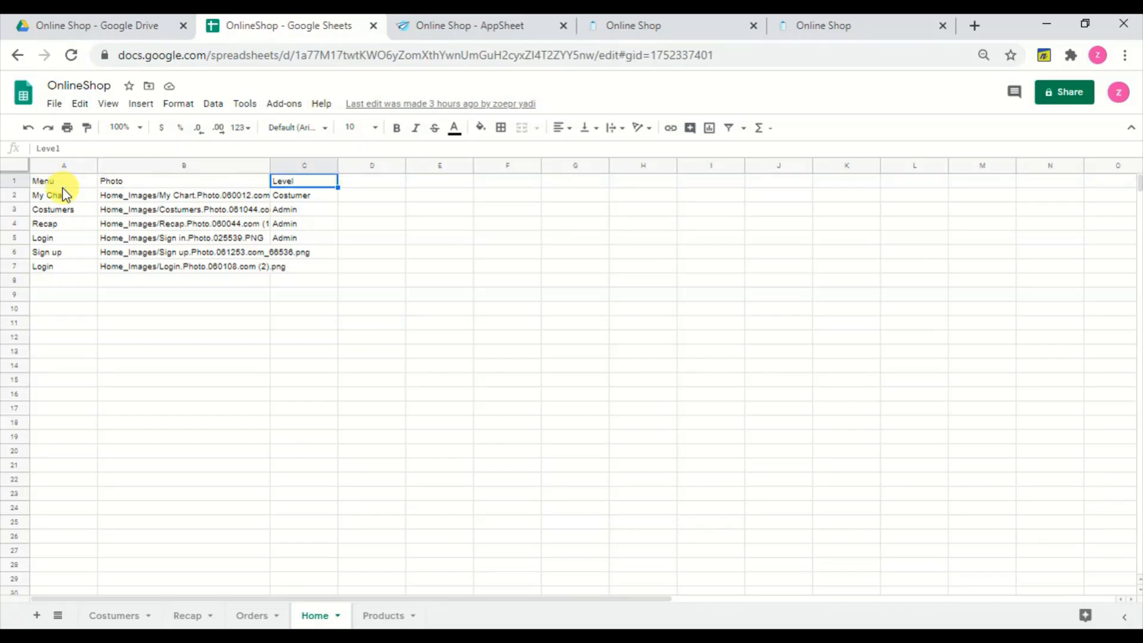
key(Left)
key(Left)
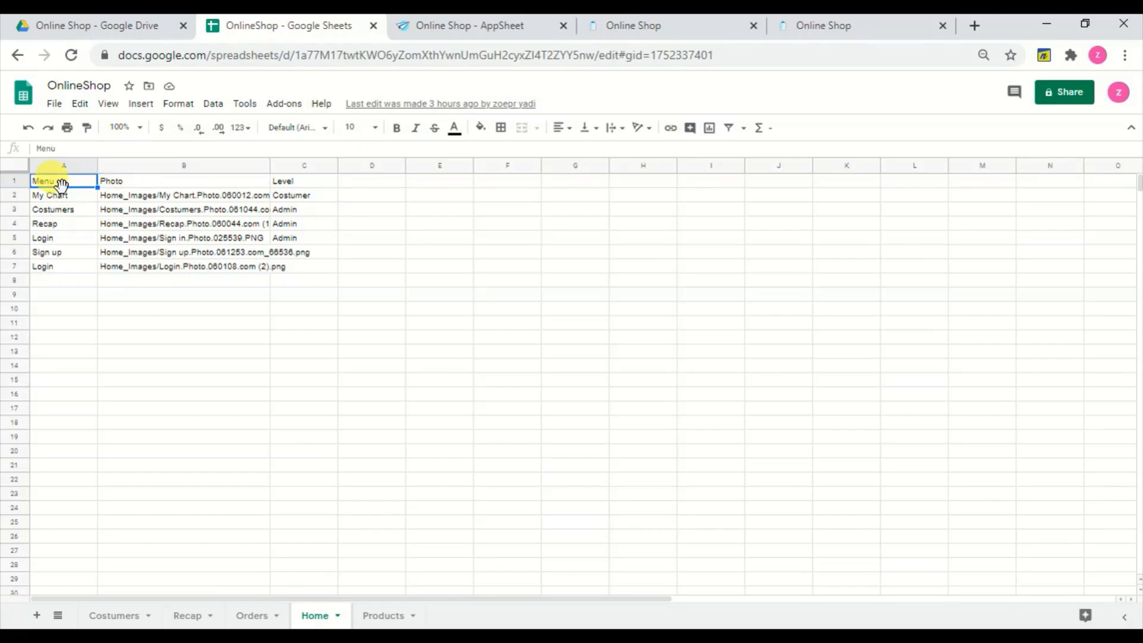
Go through the Menu entries of the Home sheet from My Chart down to Sign up
key(Down)
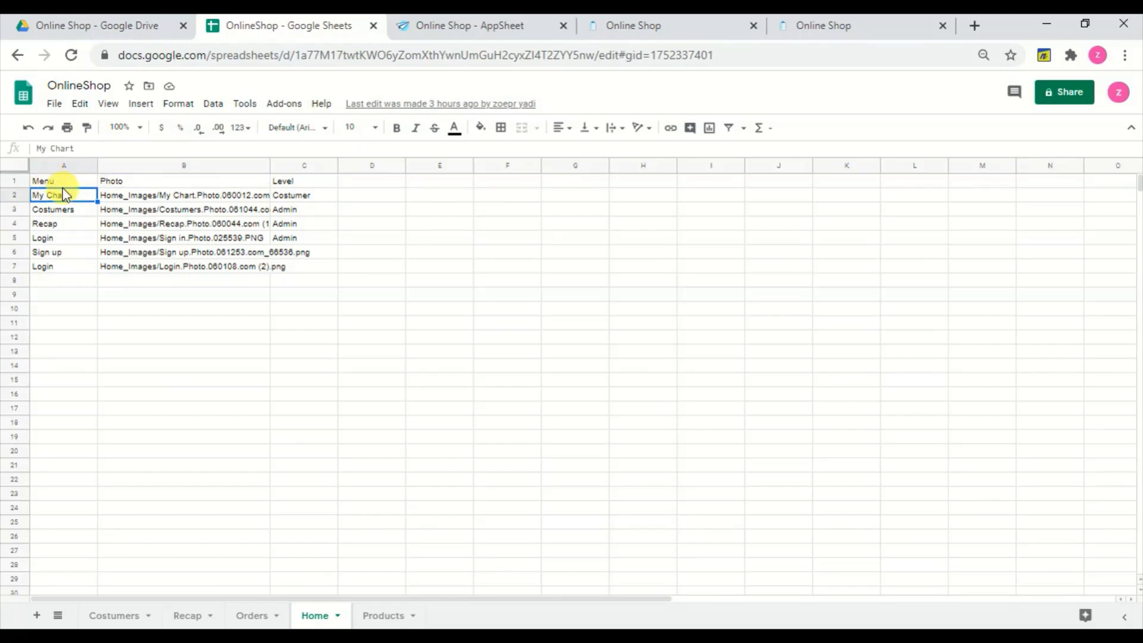
key(Down)
key(Down)
key(Down)
key(Down)
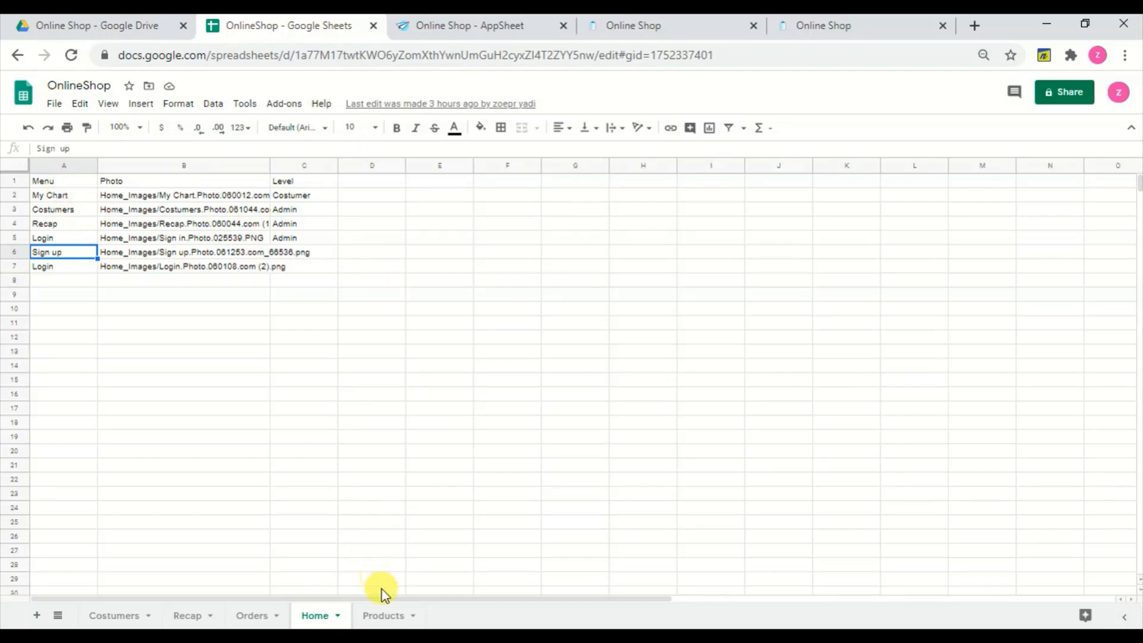
Compare the Level cells C6 and C7 for the Sign up and Login entries of the Home sheet
click(324, 252)
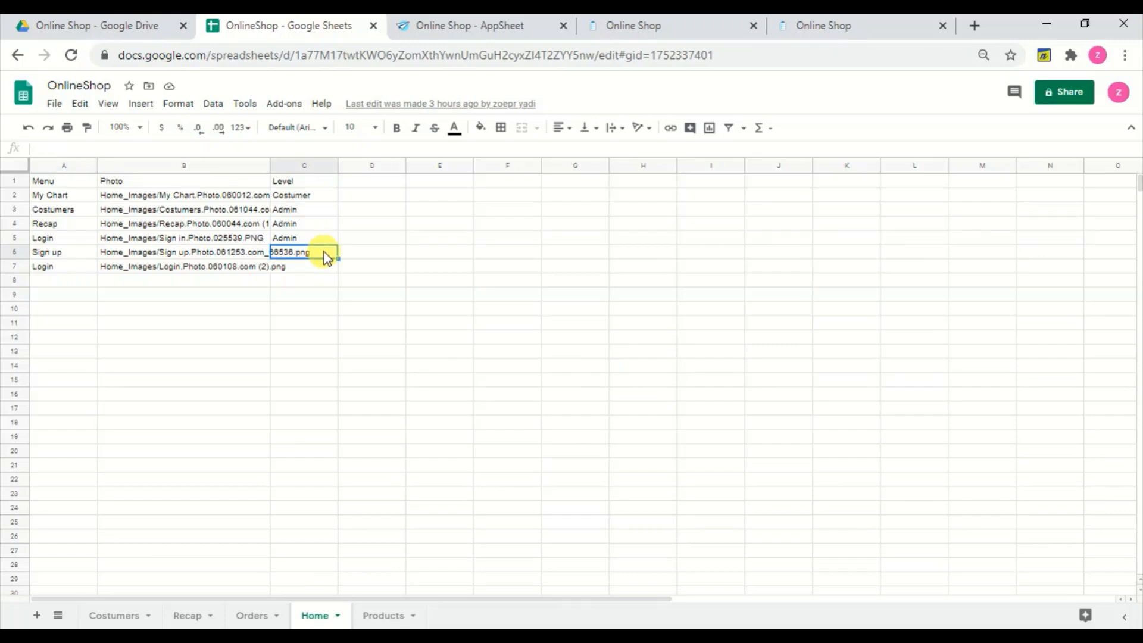
key(Down)
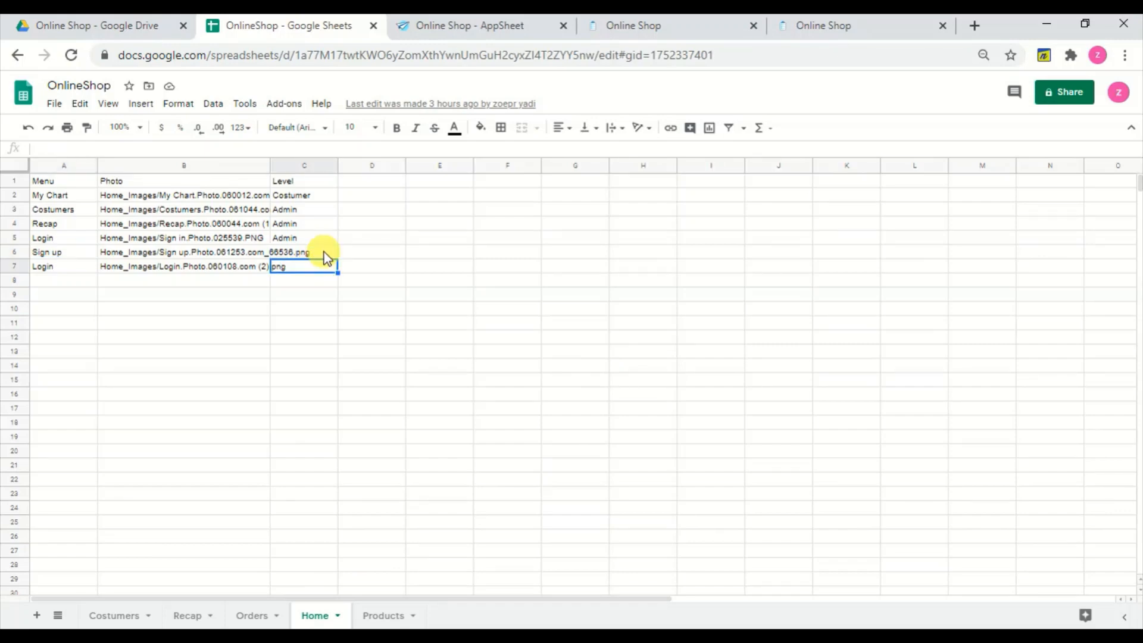
key(Up)
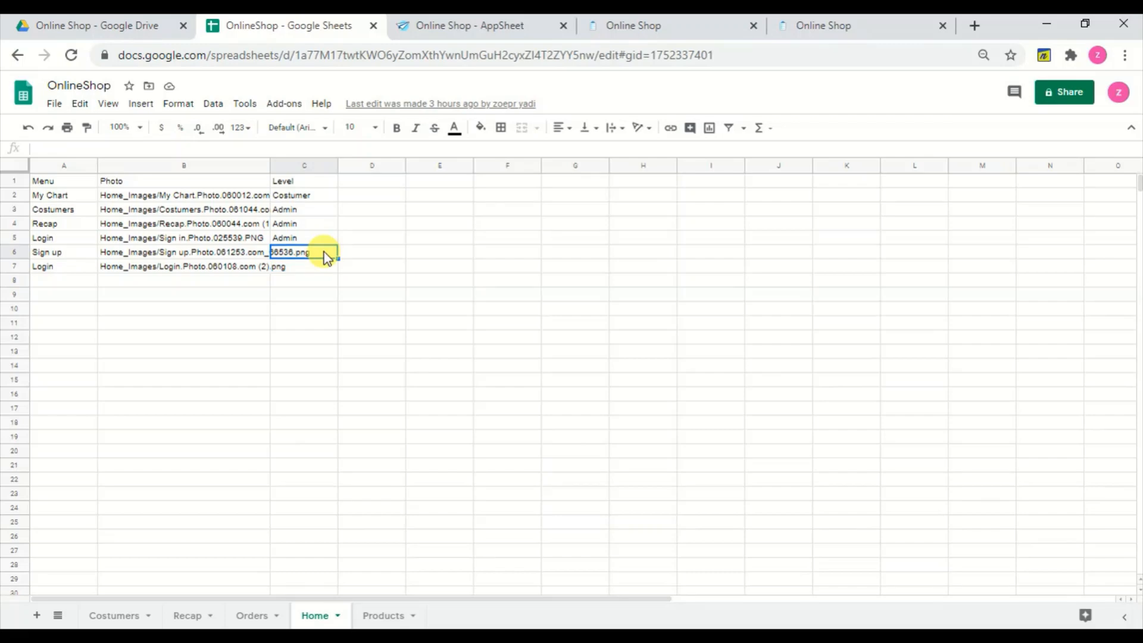
key(Down)
key(Up)
Delete row 5, the duplicate Login entry with the Admin level, from the Home sheet
click(23, 238)
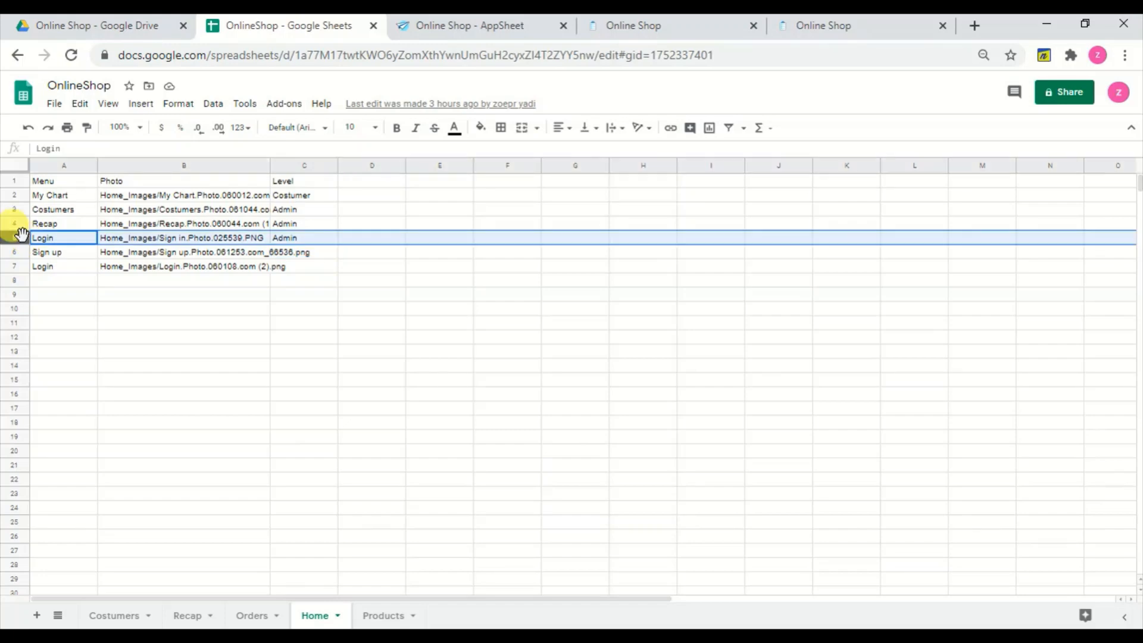
right_click(54, 248)
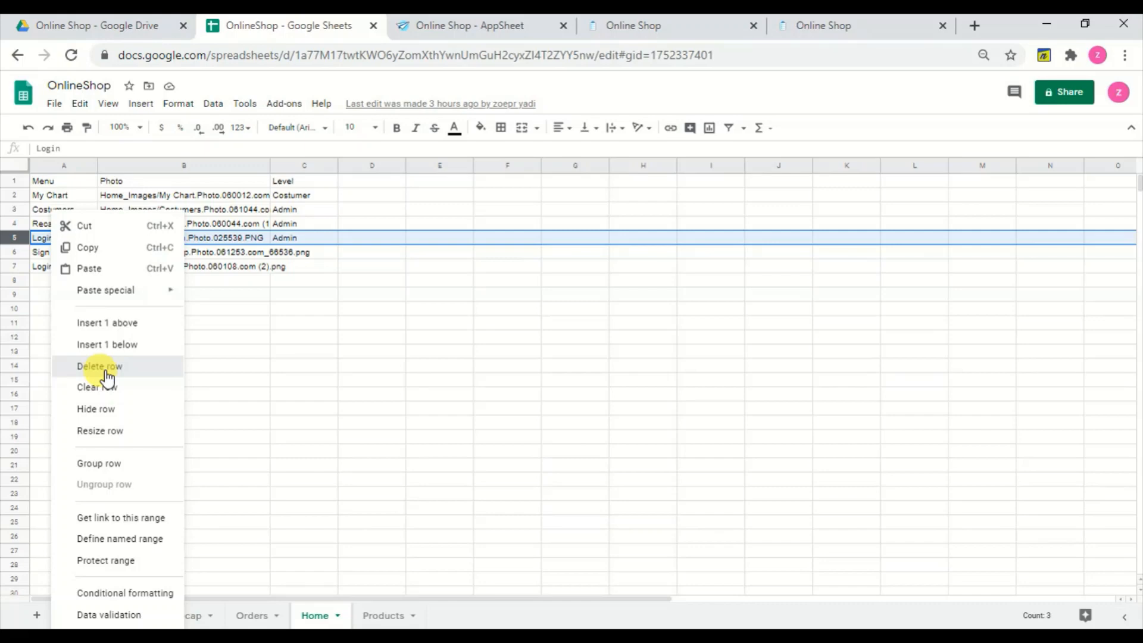
click(126, 369)
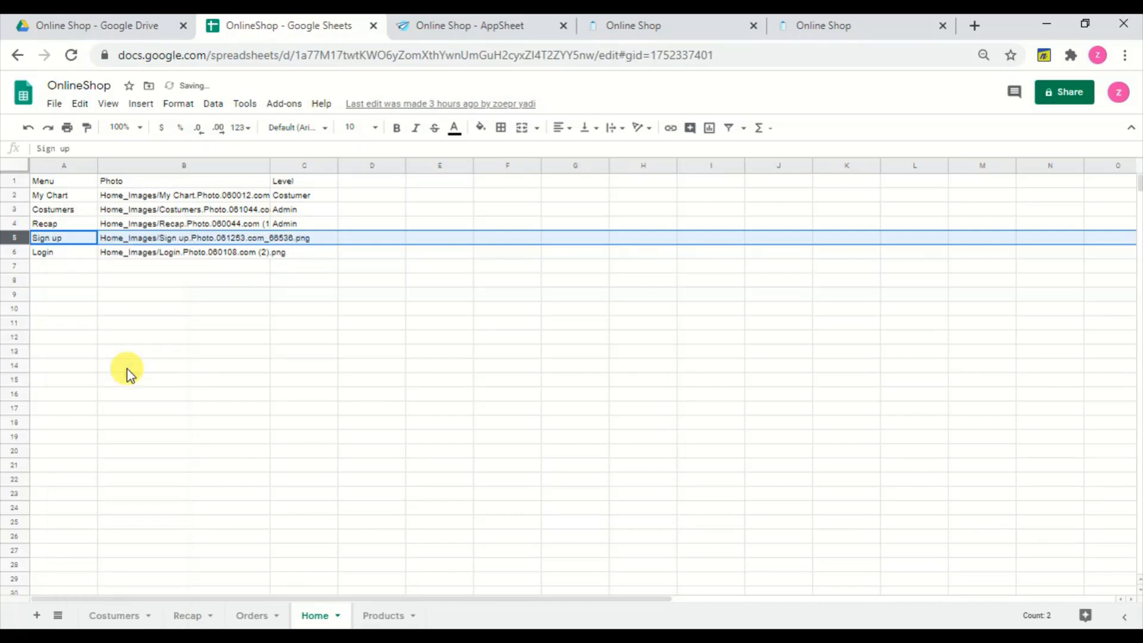
click(301, 391)
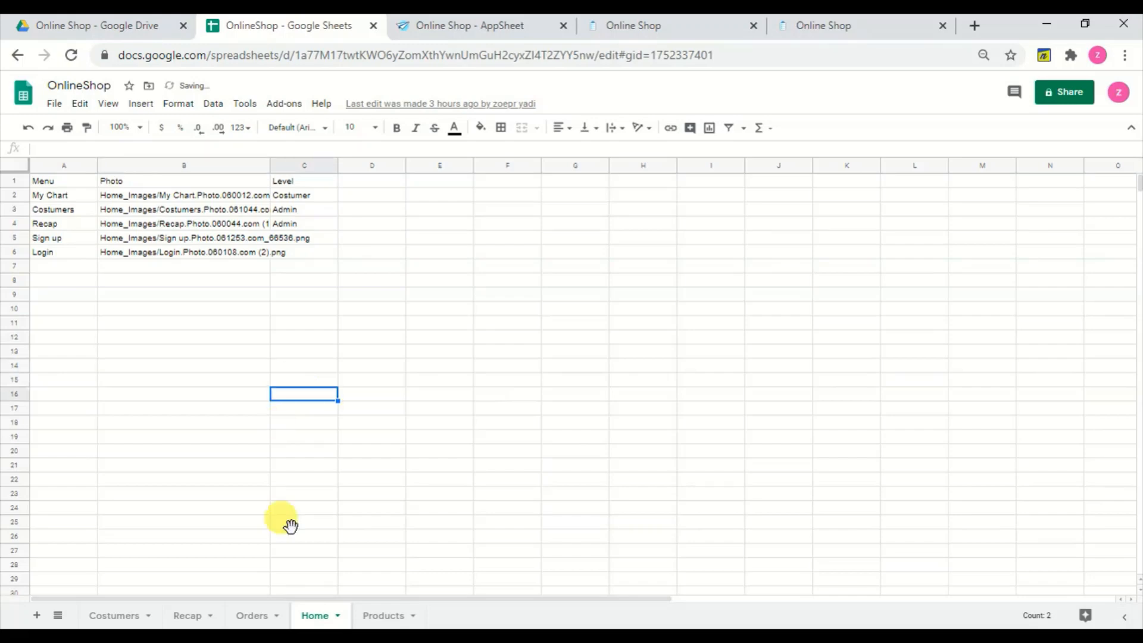
Open the Orders sheet and examine the lookup formulas in Status cell H2 and Resi cell I2
click(253, 617)
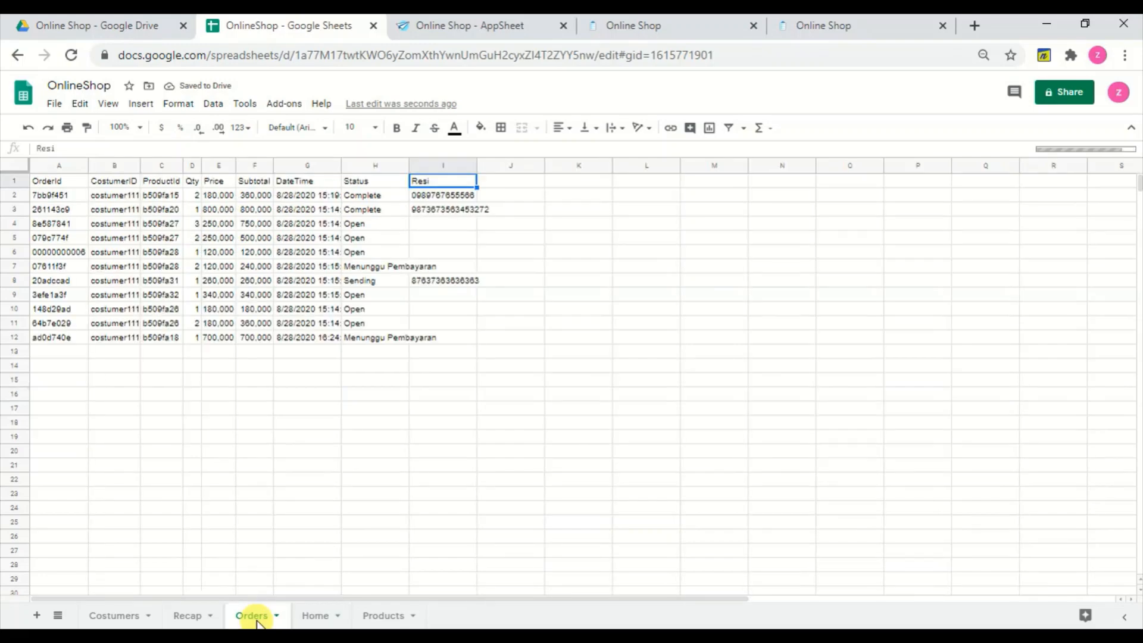
click(372, 185)
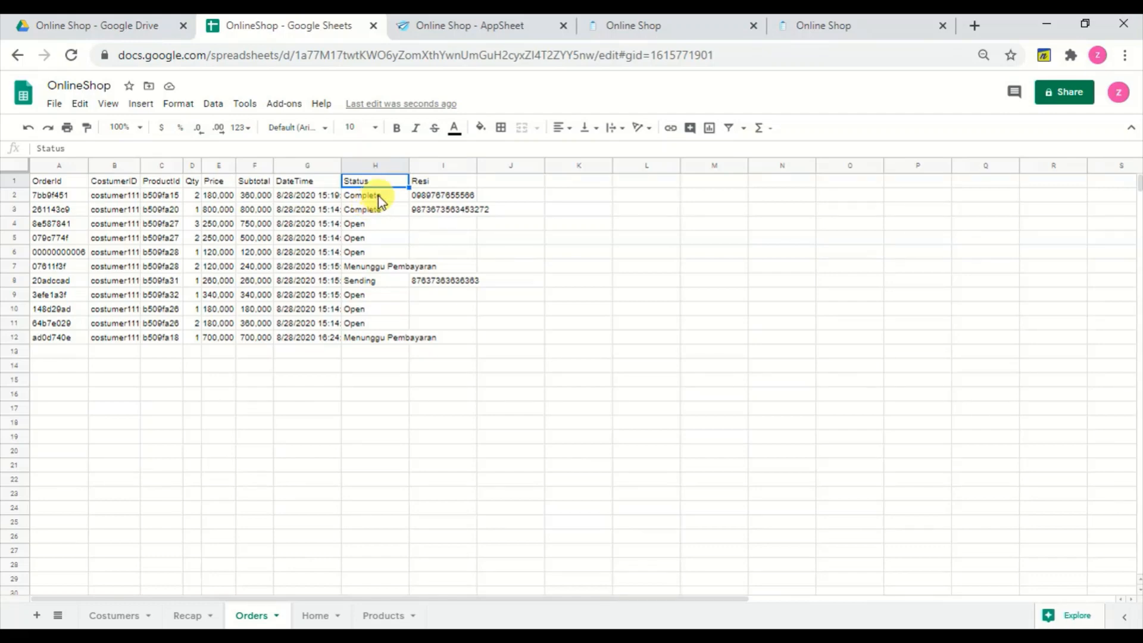
click(379, 197)
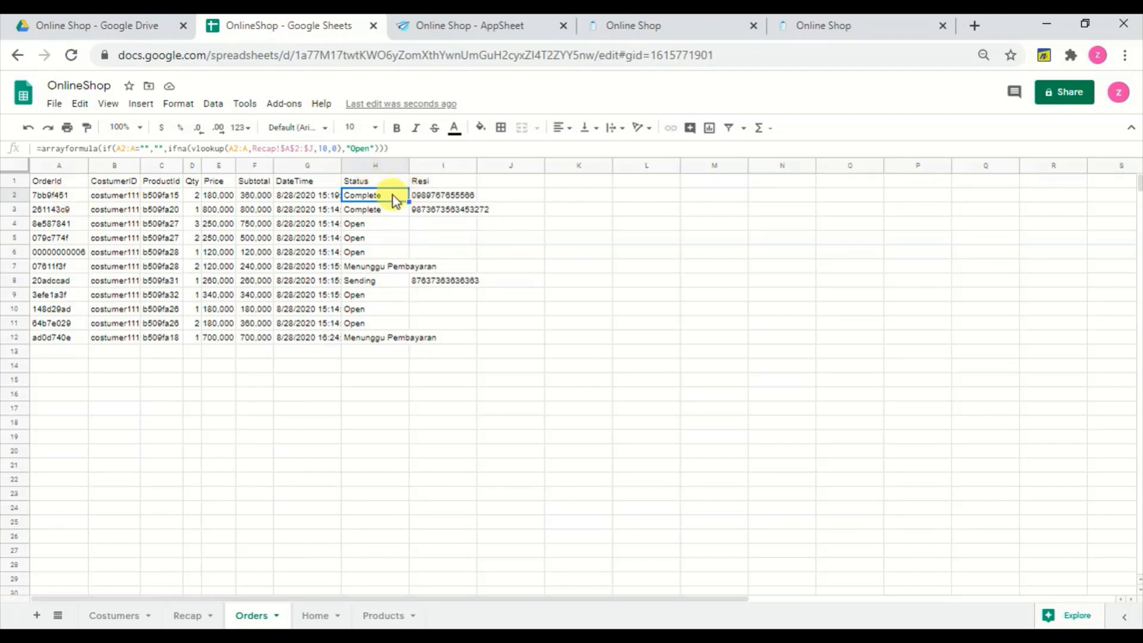
click(437, 198)
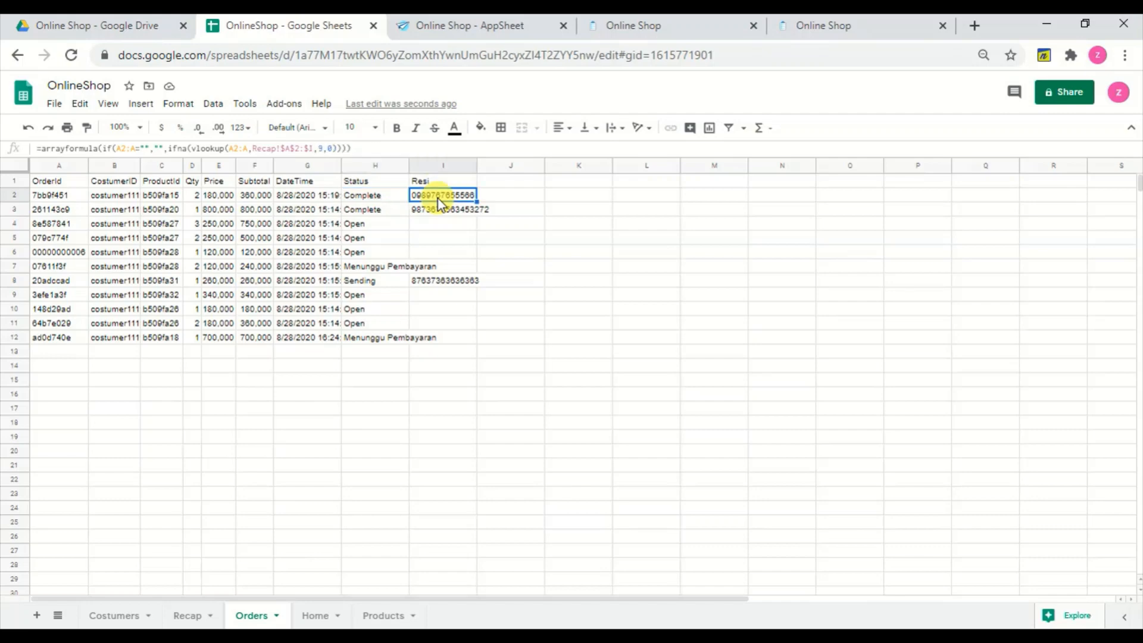
click(379, 201)
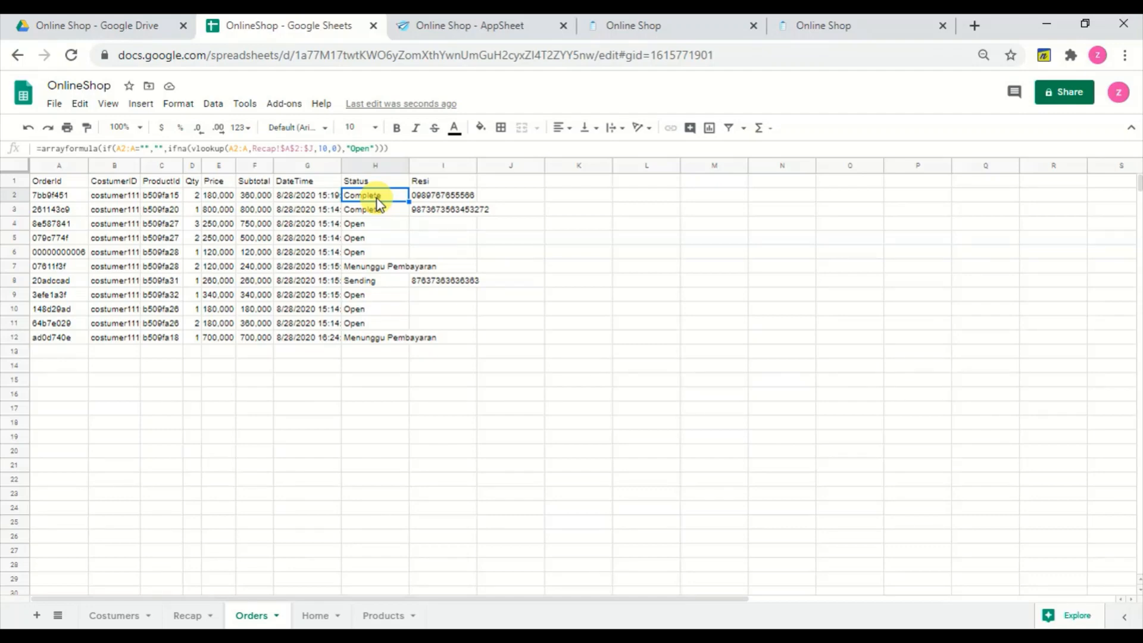
key(Right)
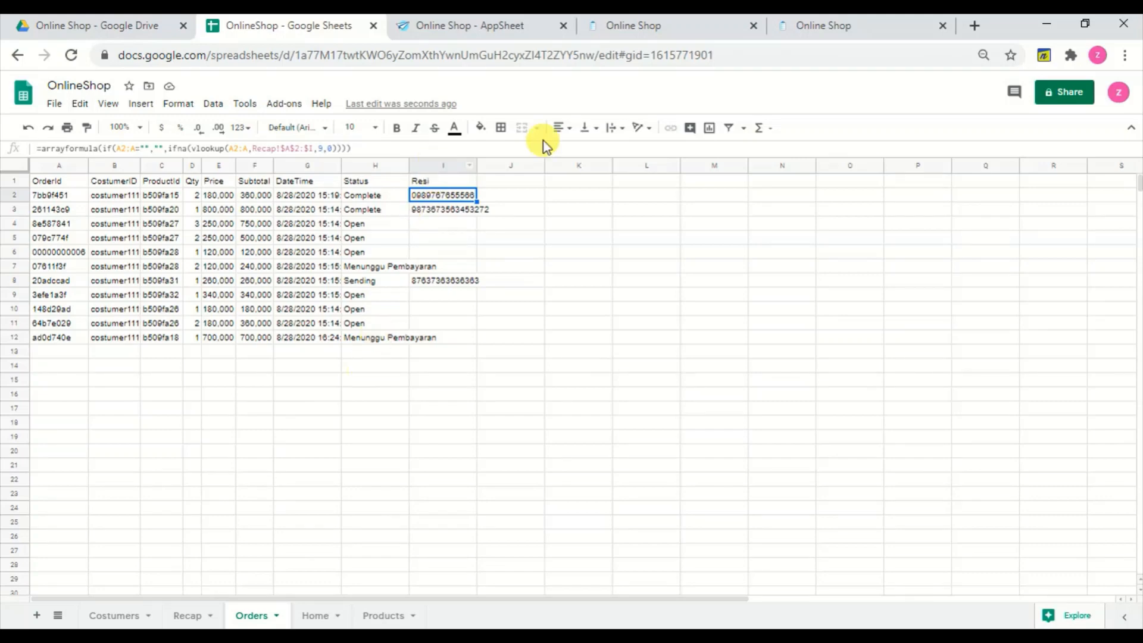
Switch to the AppSheet editor and show the list of data tables with the app preview hidden and the Orders table collapsed
click(508, 30)
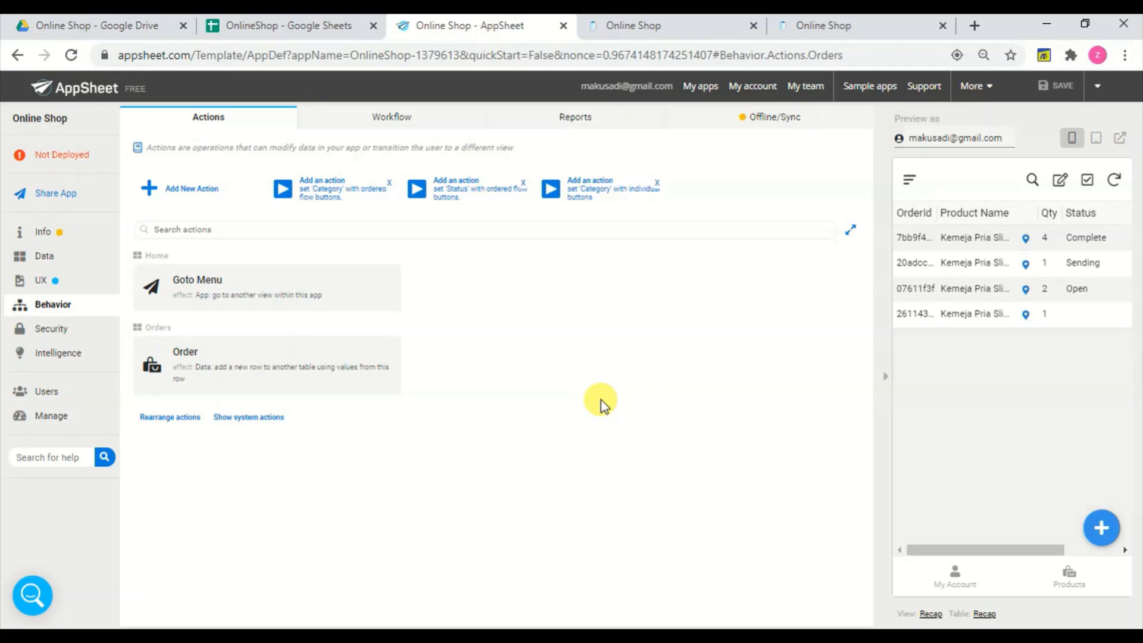
click(887, 382)
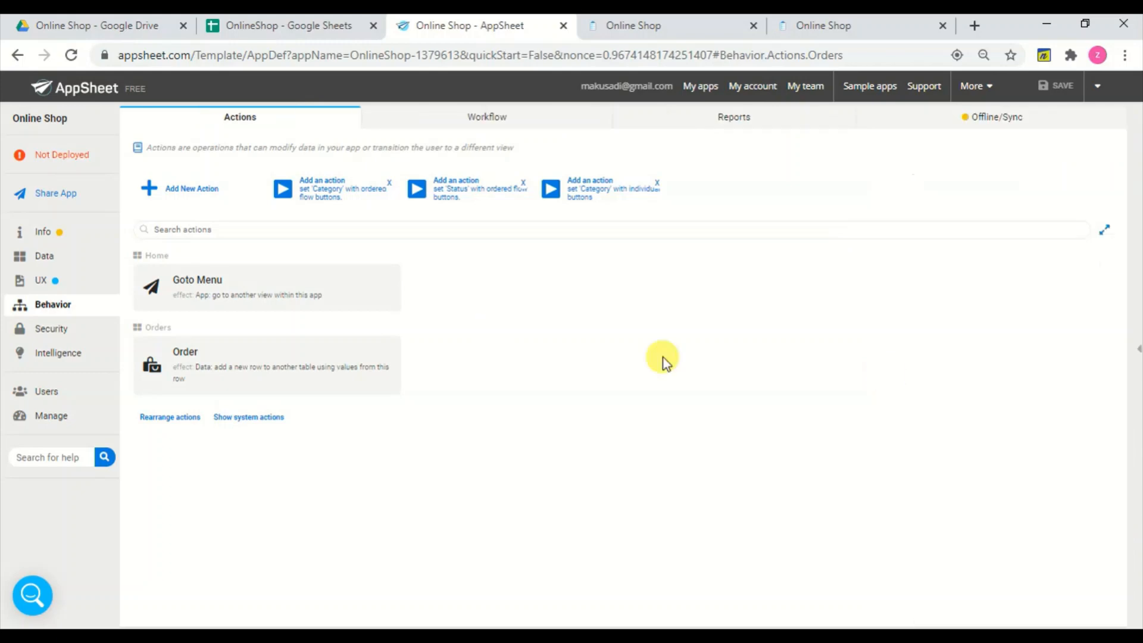
click(72, 257)
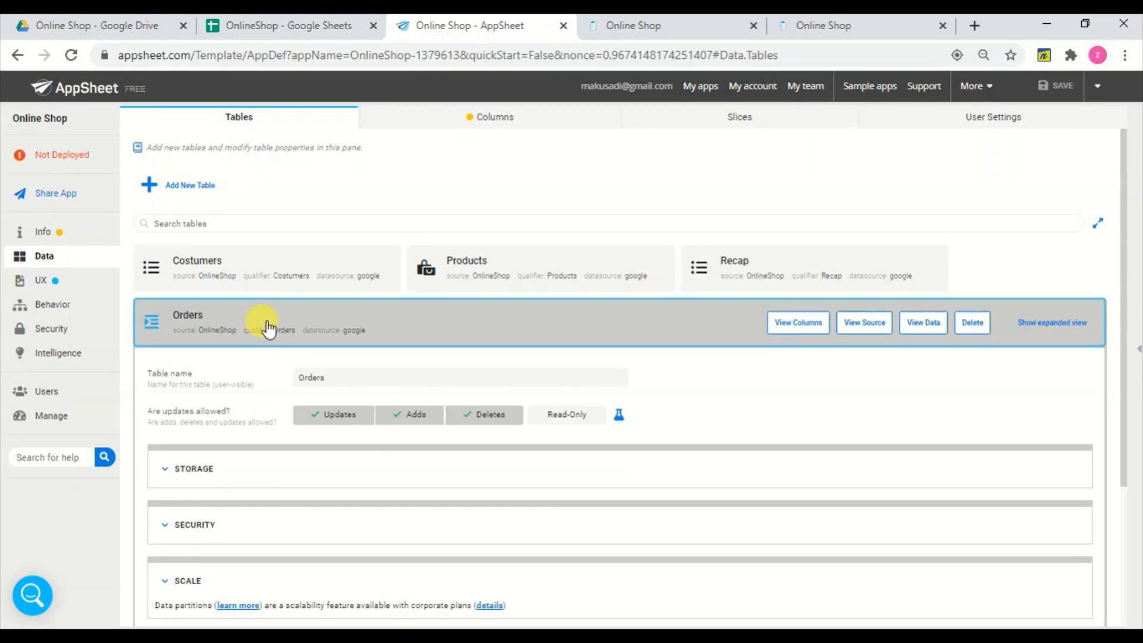
click(268, 327)
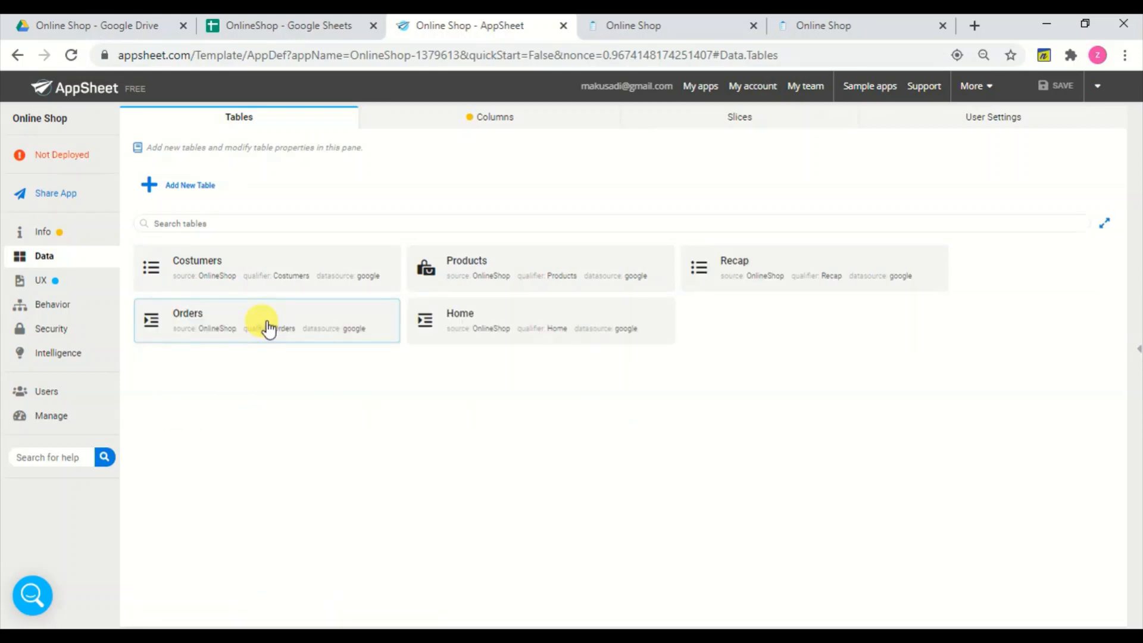
Examine the expression that controls whether updates are allowed on the Products table, then close it without changes
click(528, 275)
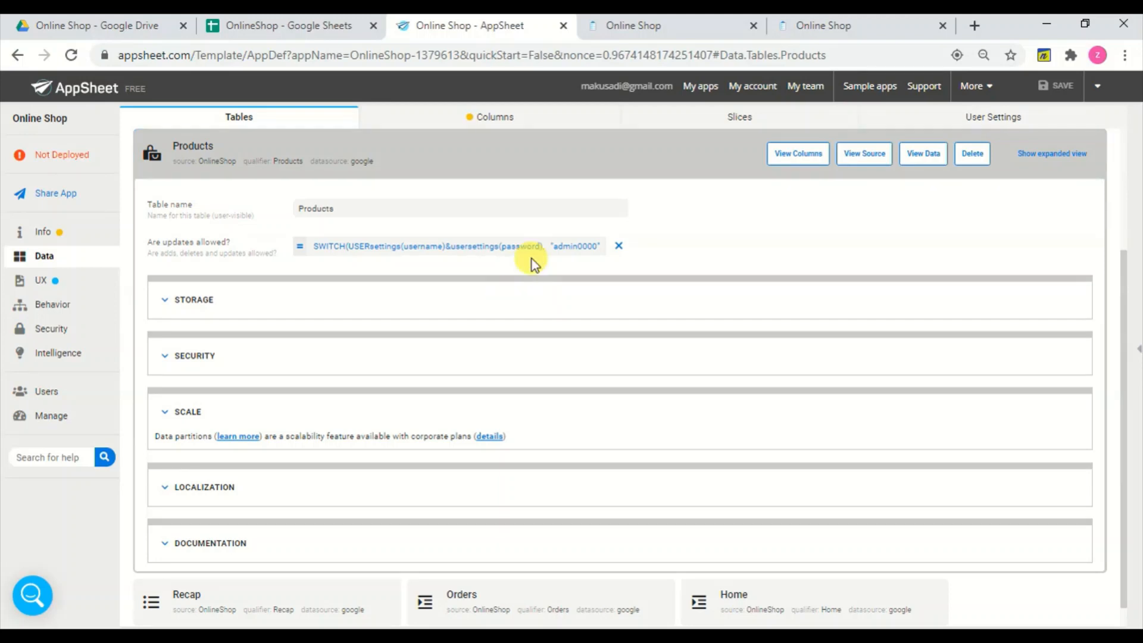
click(539, 253)
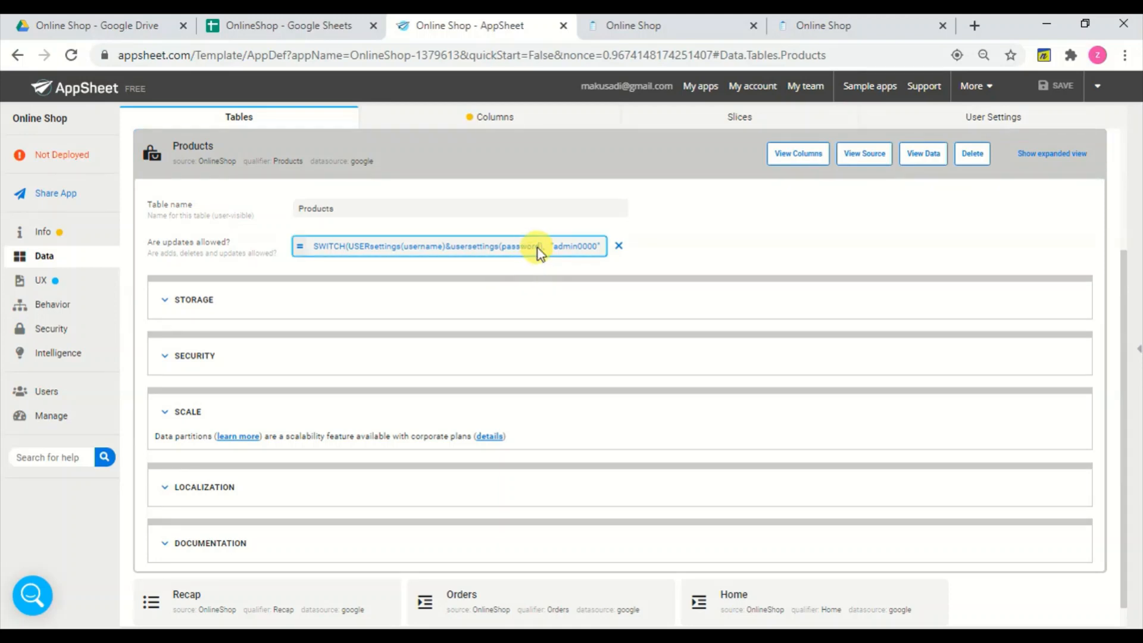
click(538, 248)
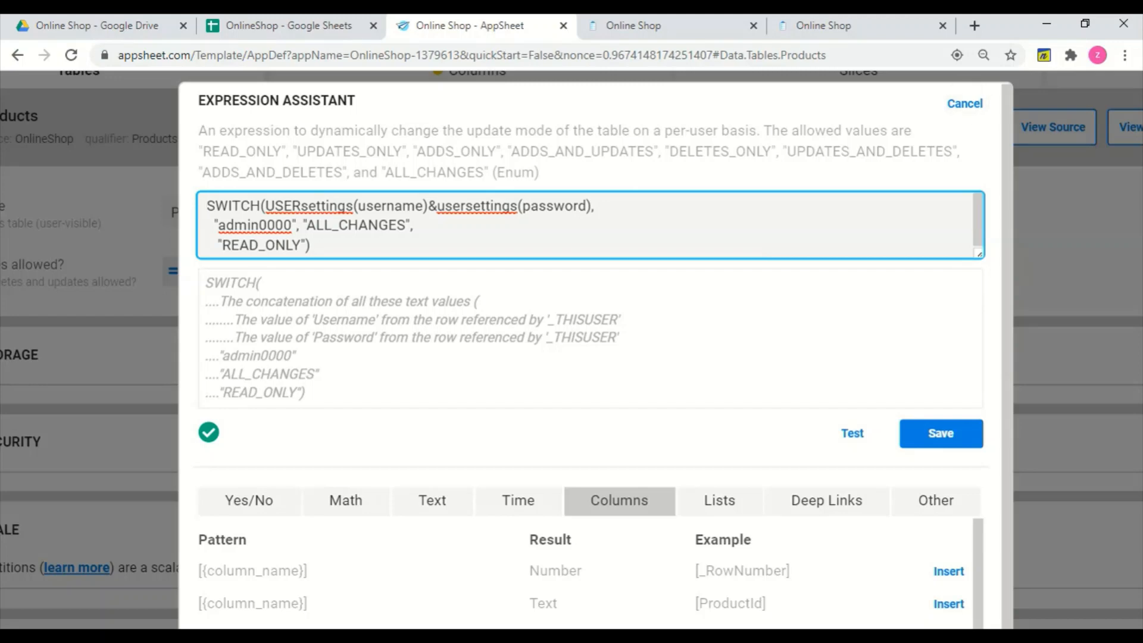
key(Escape)
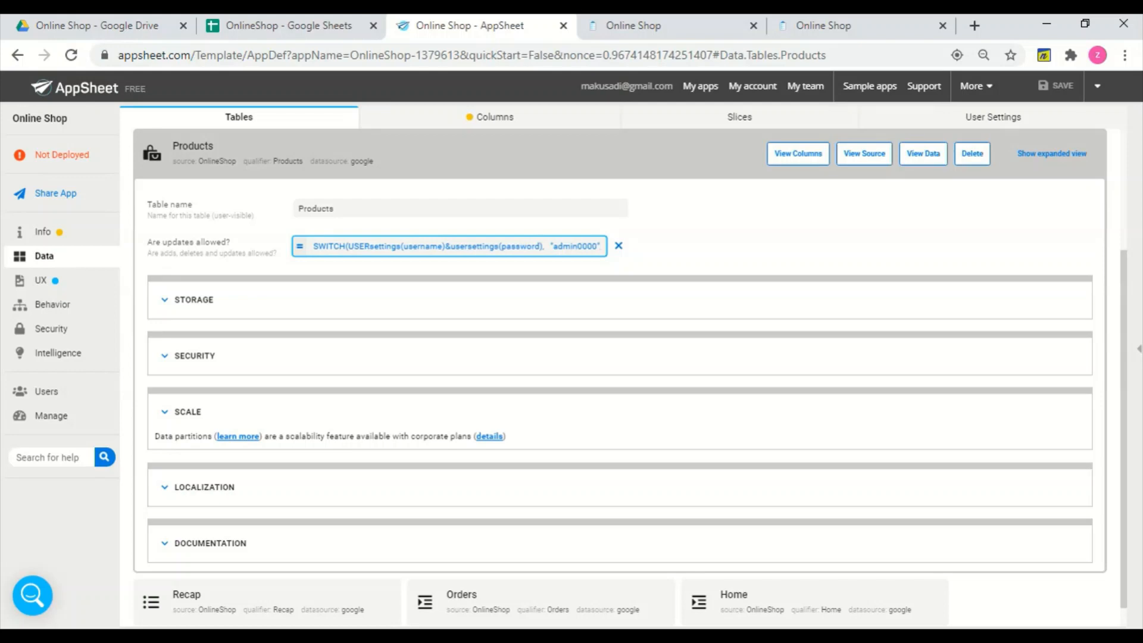
click(307, 153)
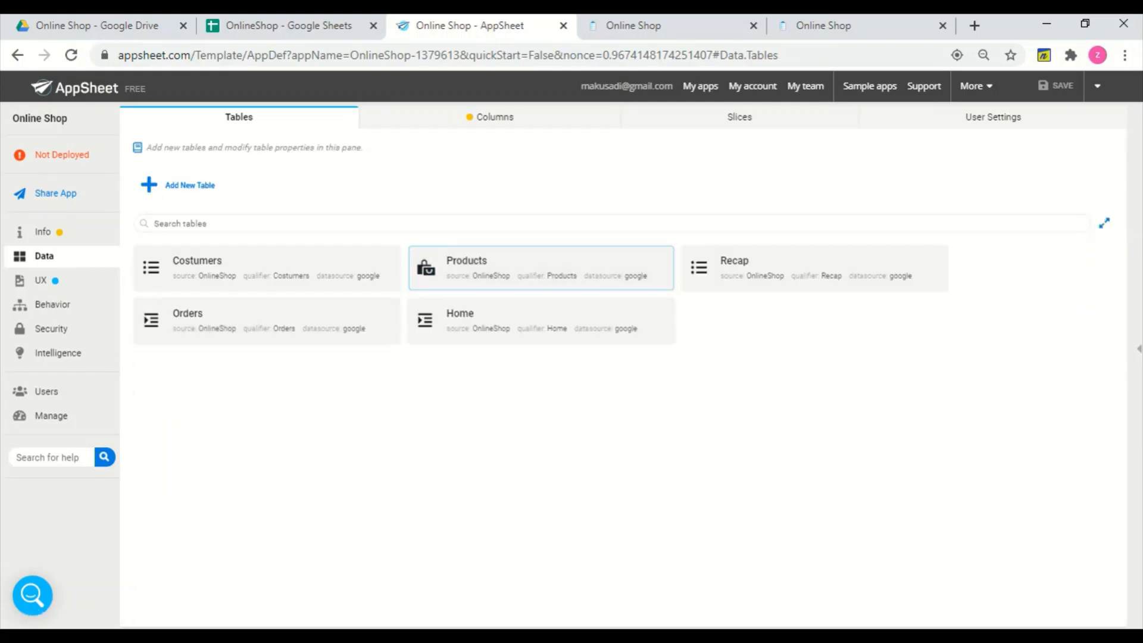
Examine the expression that controls whether updates are allowed on the Home table, and close it without changes
click(506, 326)
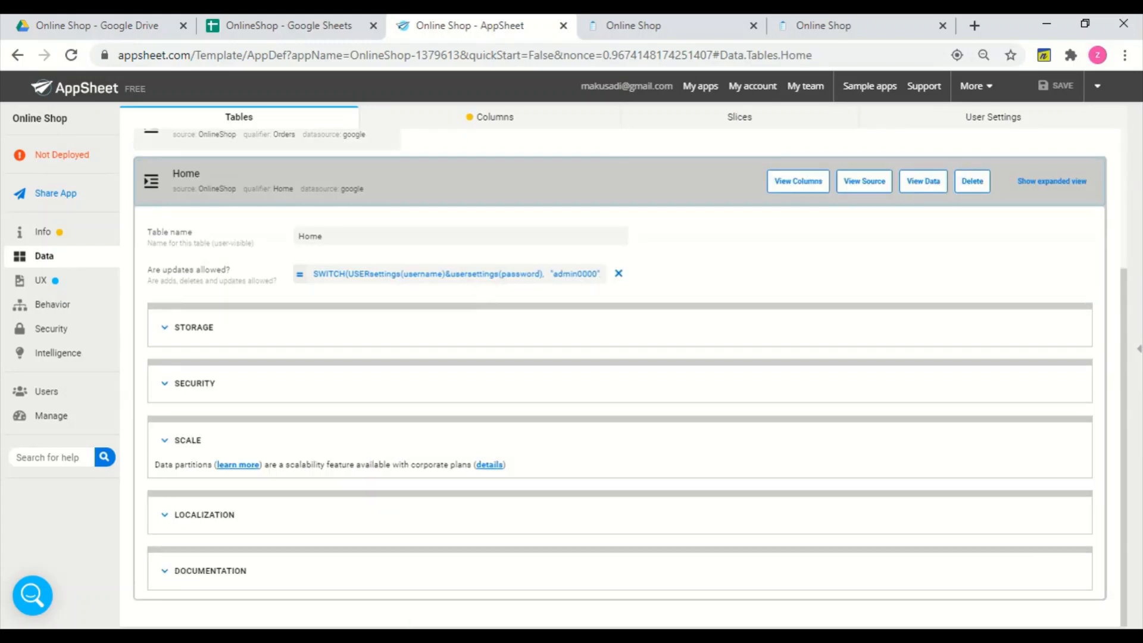
click(456, 274)
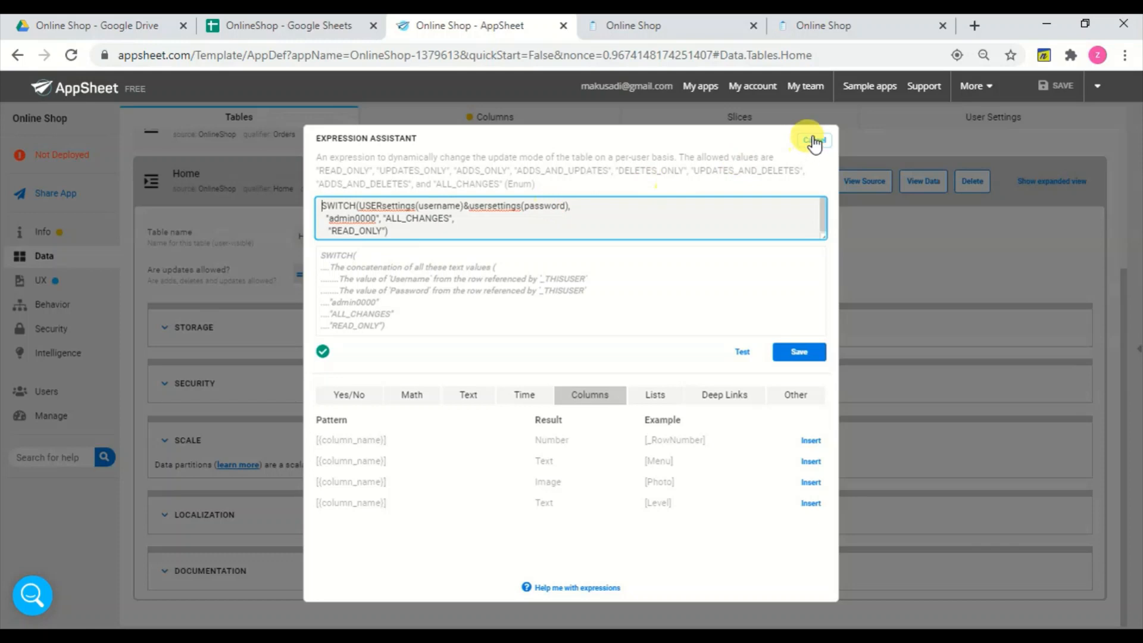
click(814, 141)
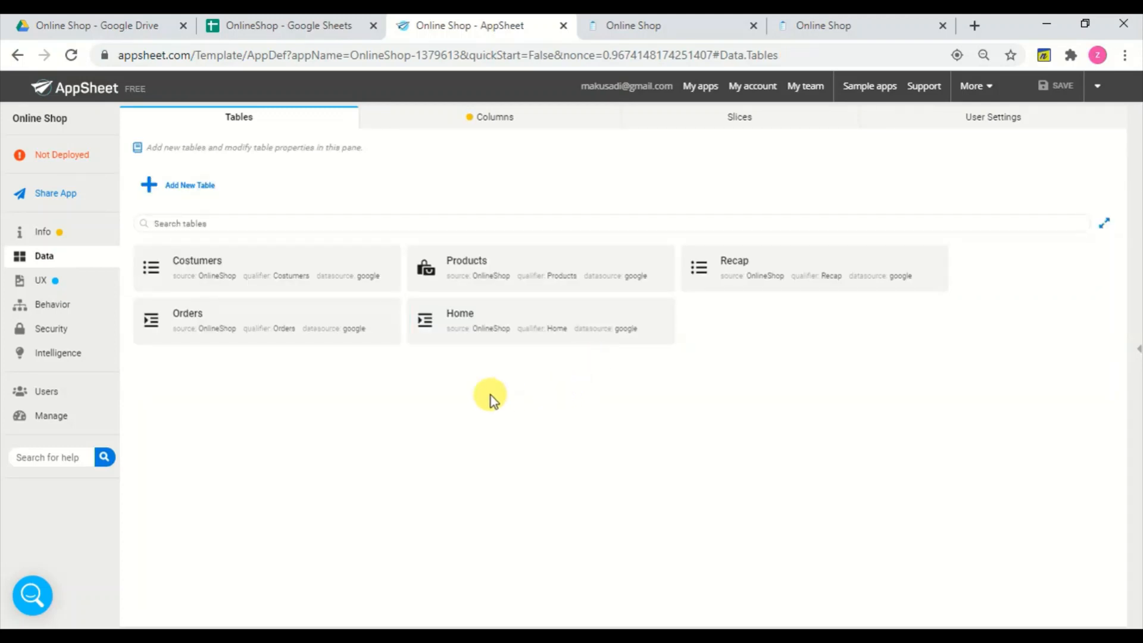
Open the app's user settings and examine the Username and Password options in _Per User Settings
click(507, 122)
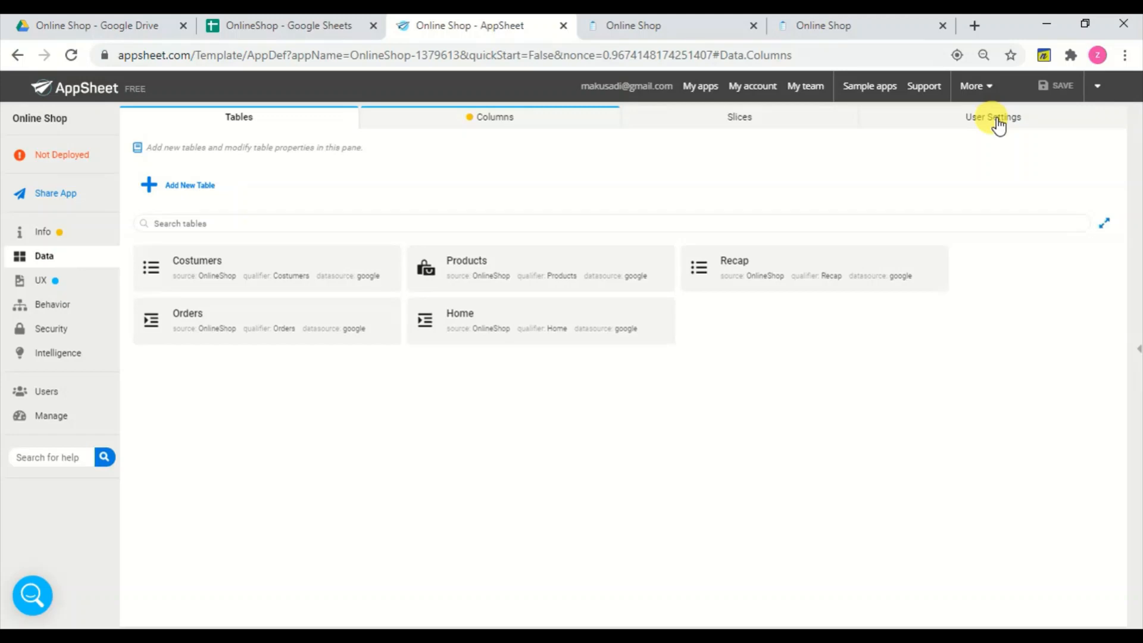
click(998, 124)
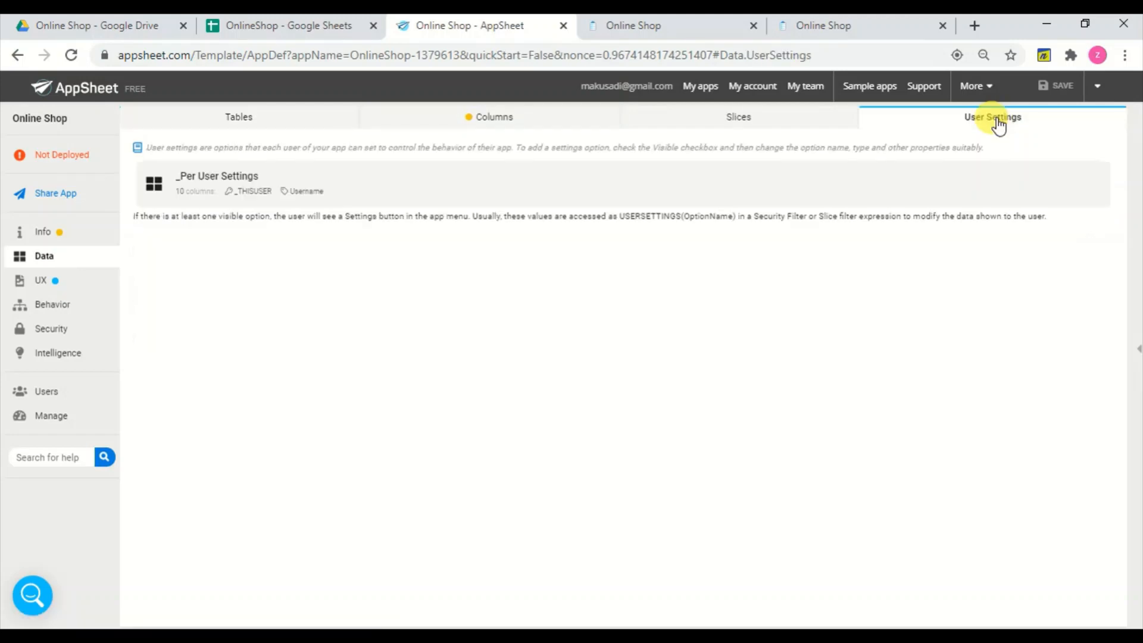
click(499, 192)
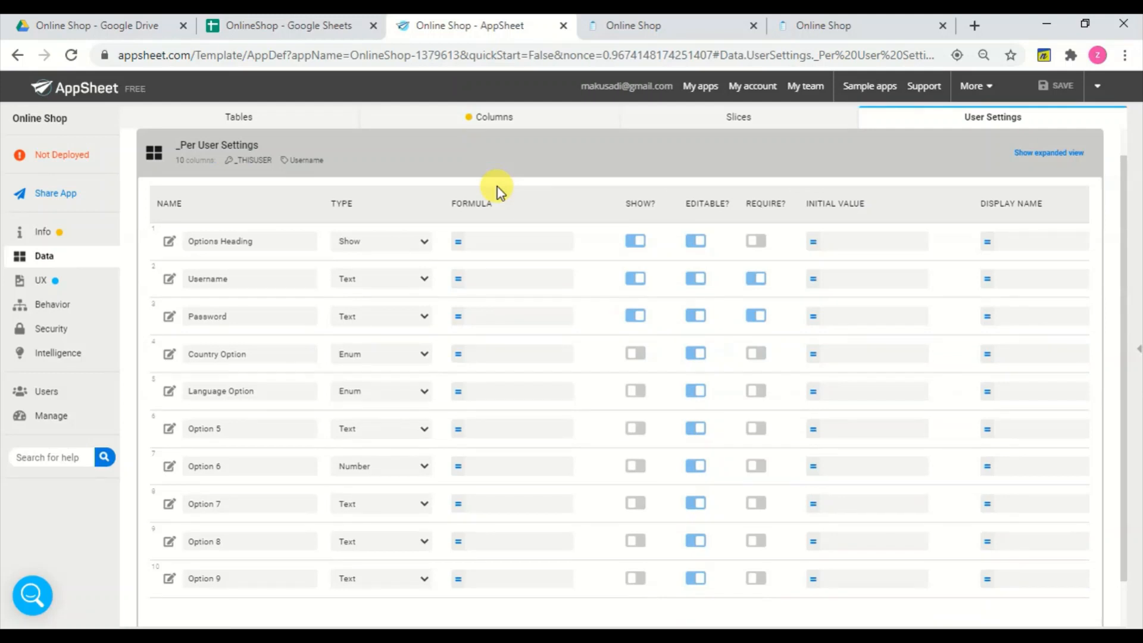
click(238, 277)
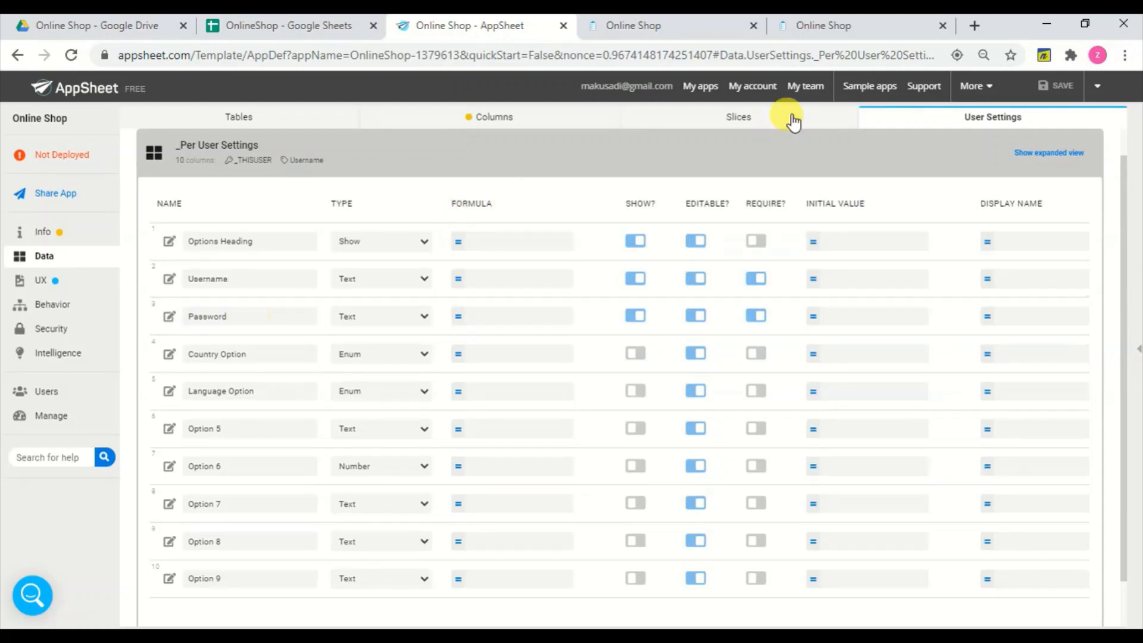
Switch to the running Online Shop app, view the login form with its Username and Password fields, and leave it with Logout
click(864, 28)
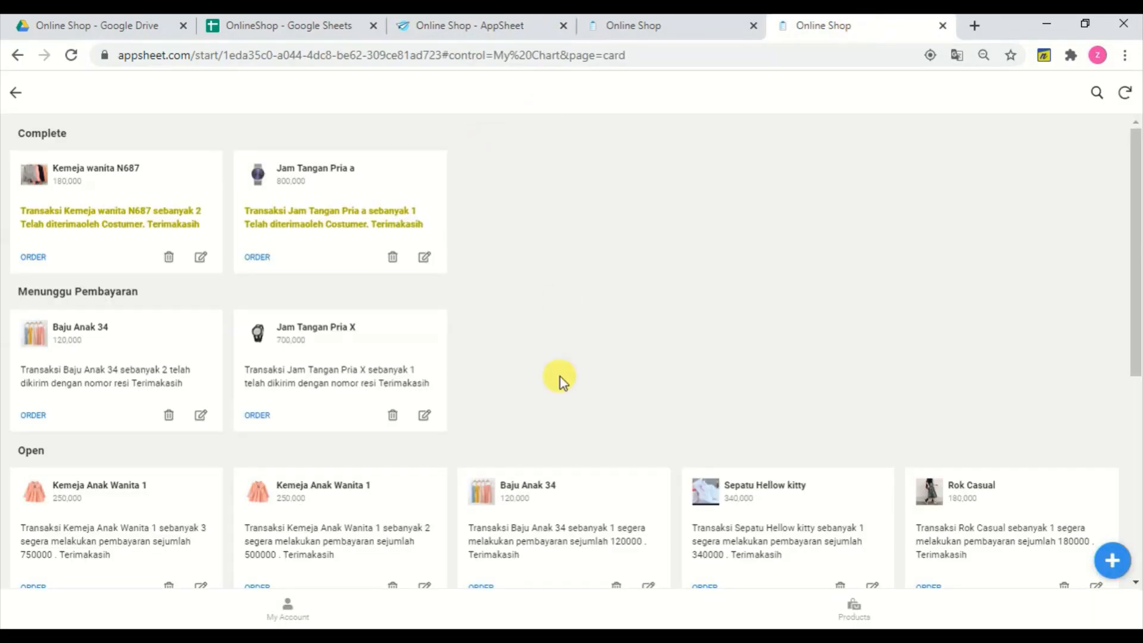
click(283, 617)
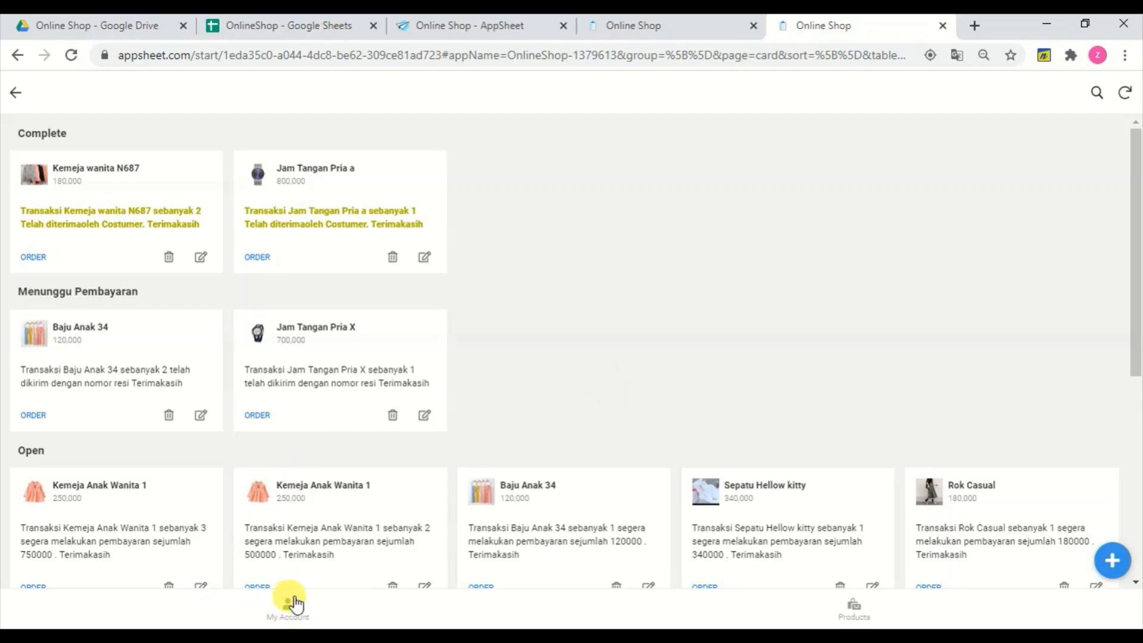
click(288, 607)
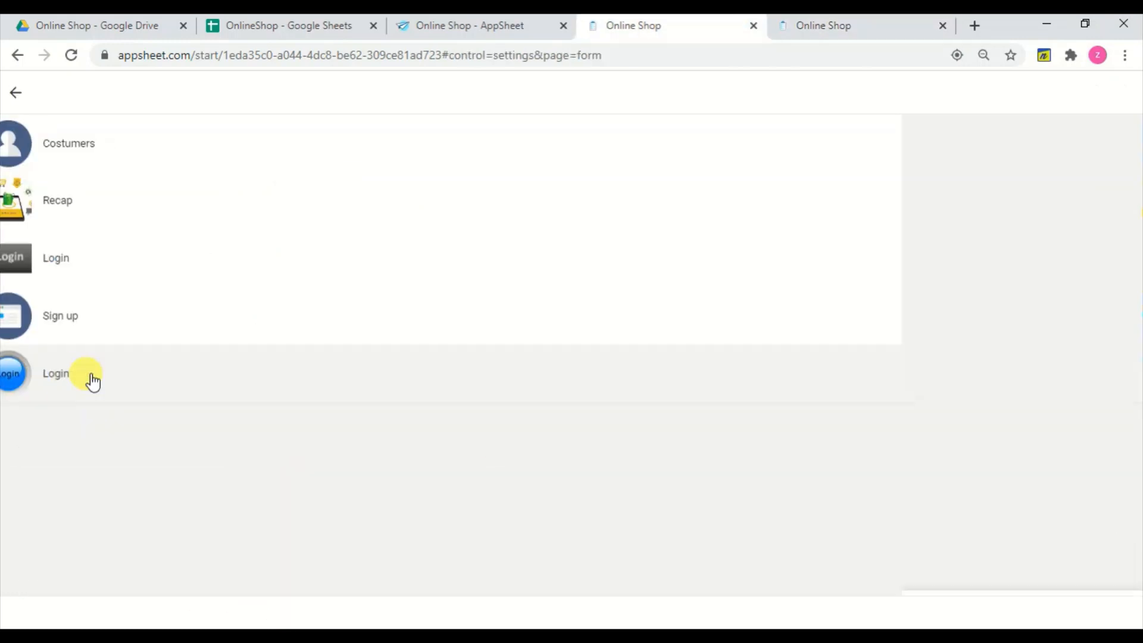
click(89, 375)
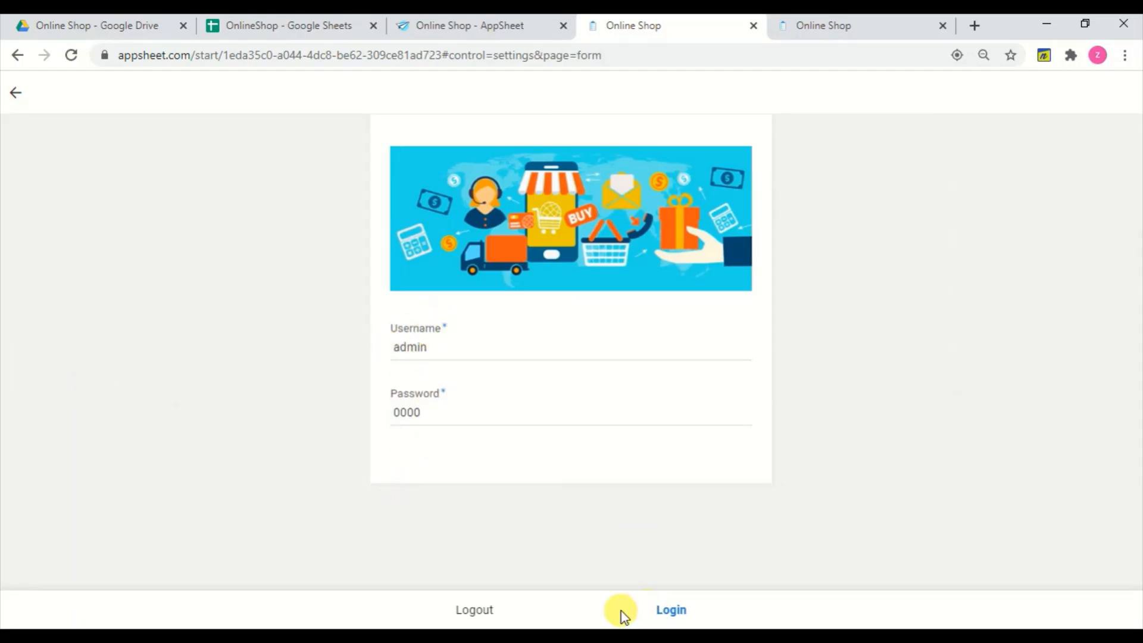
click(493, 610)
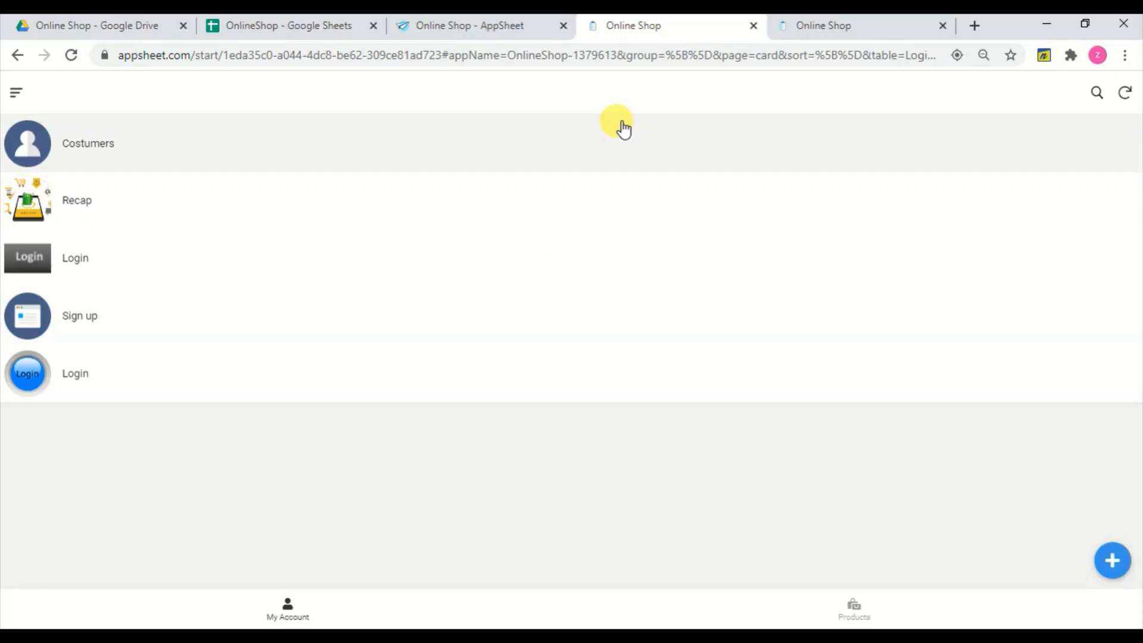
Switch back to the AppSheet editor and show the column lists of all tables, with the user settings and Recap collapsed
click(497, 28)
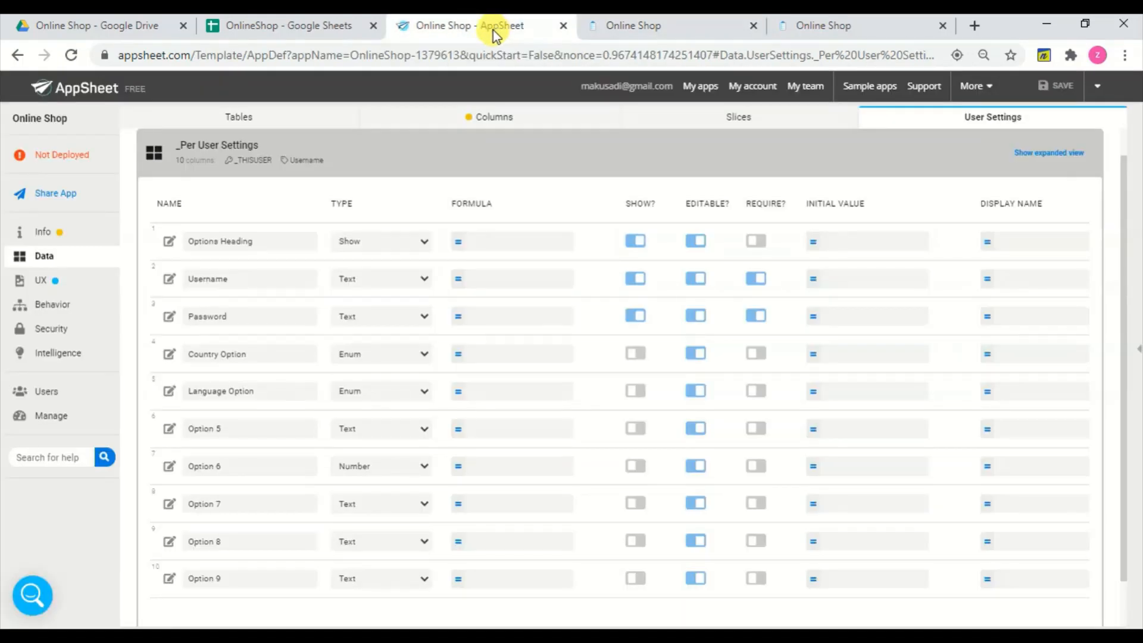
click(362, 160)
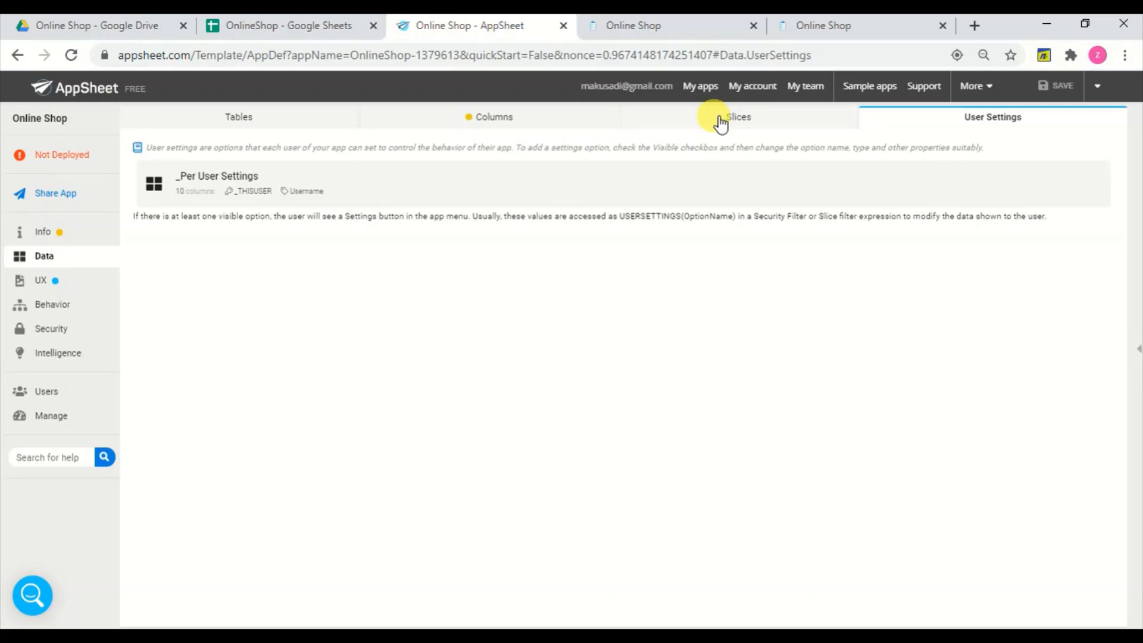
click(511, 122)
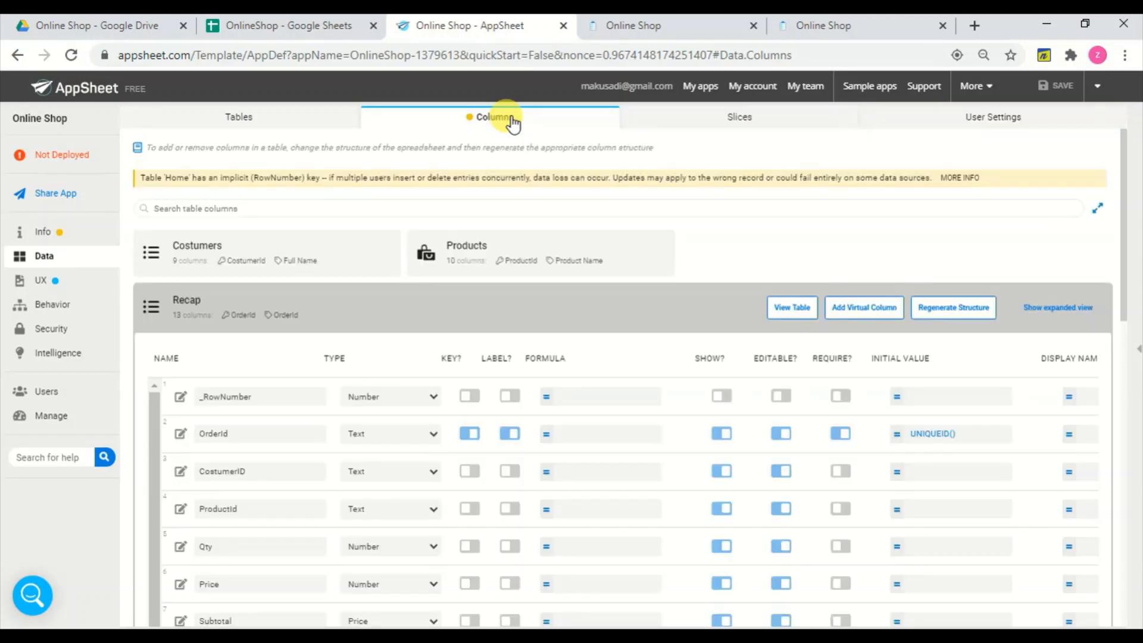
click(296, 316)
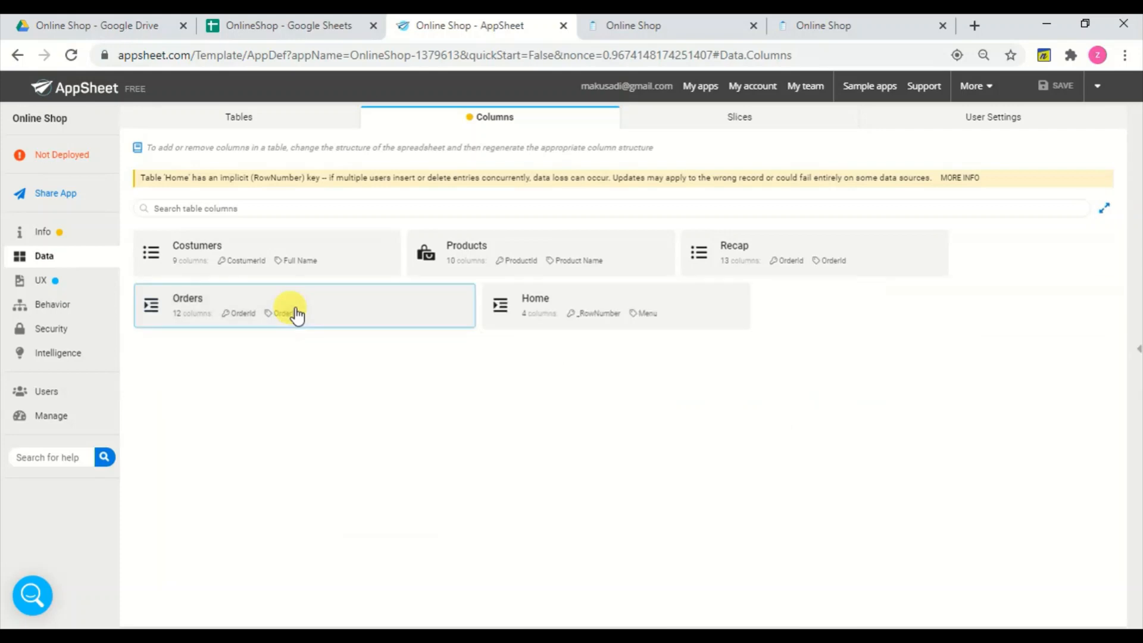
Examine the initial value expression of the CostumerId key column in the Costumers table, and close it without changes
click(327, 263)
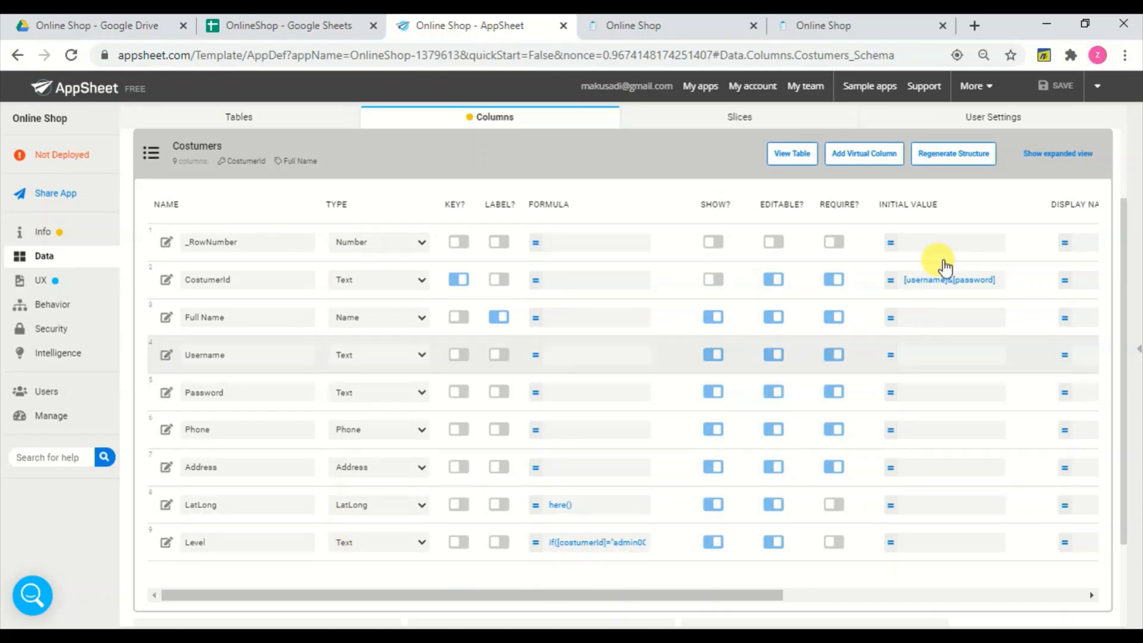
click(947, 284)
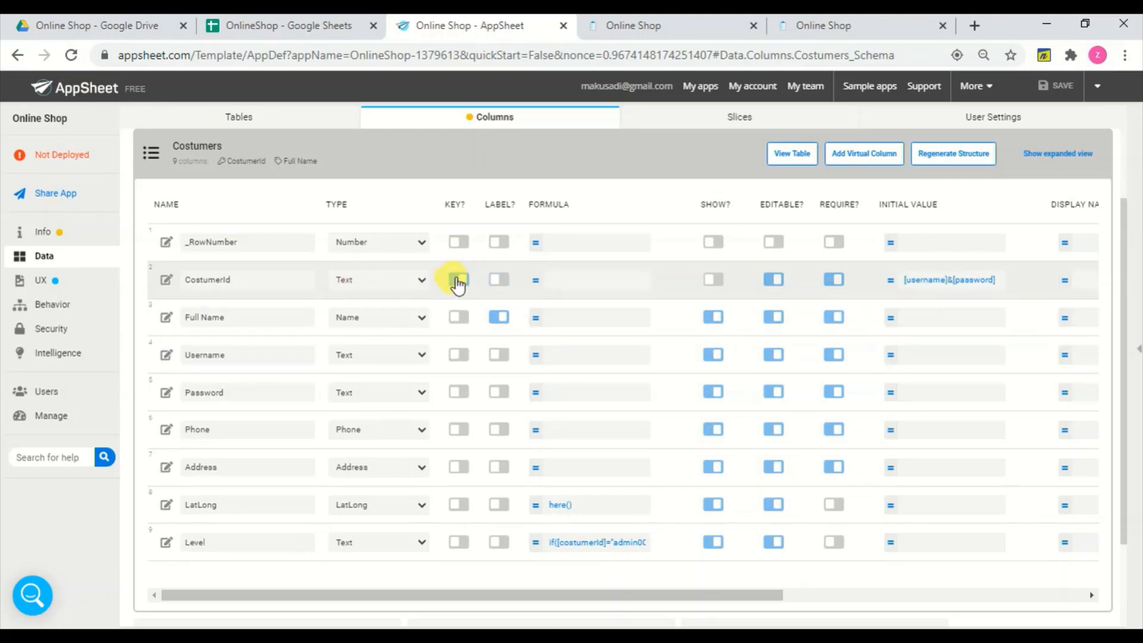
click(459, 280)
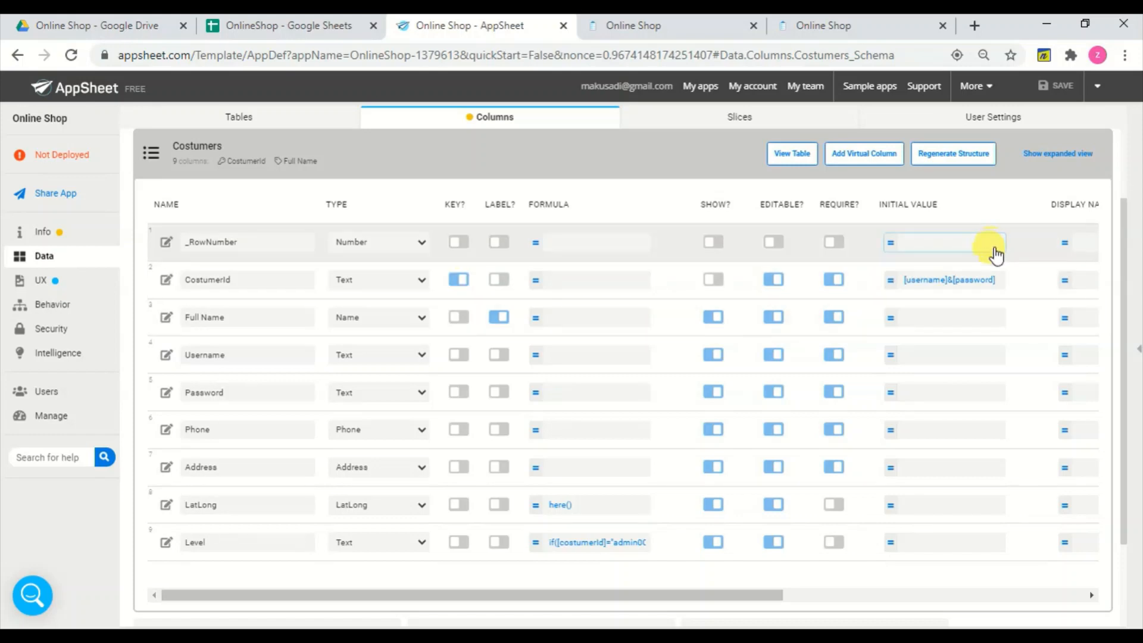
click(964, 284)
click(964, 285)
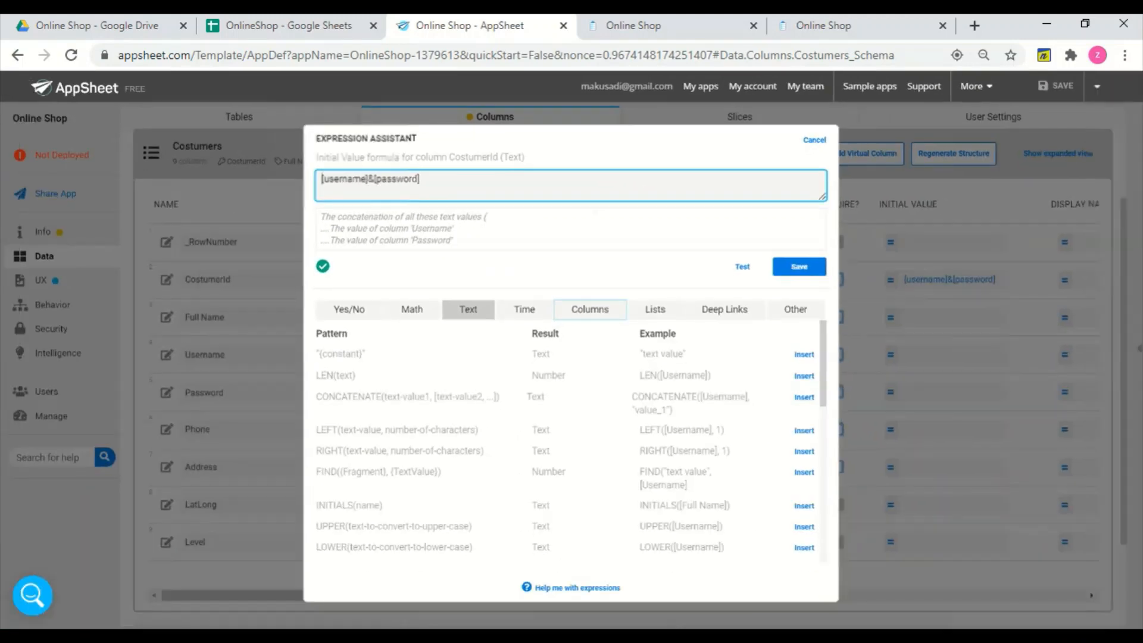
click(819, 142)
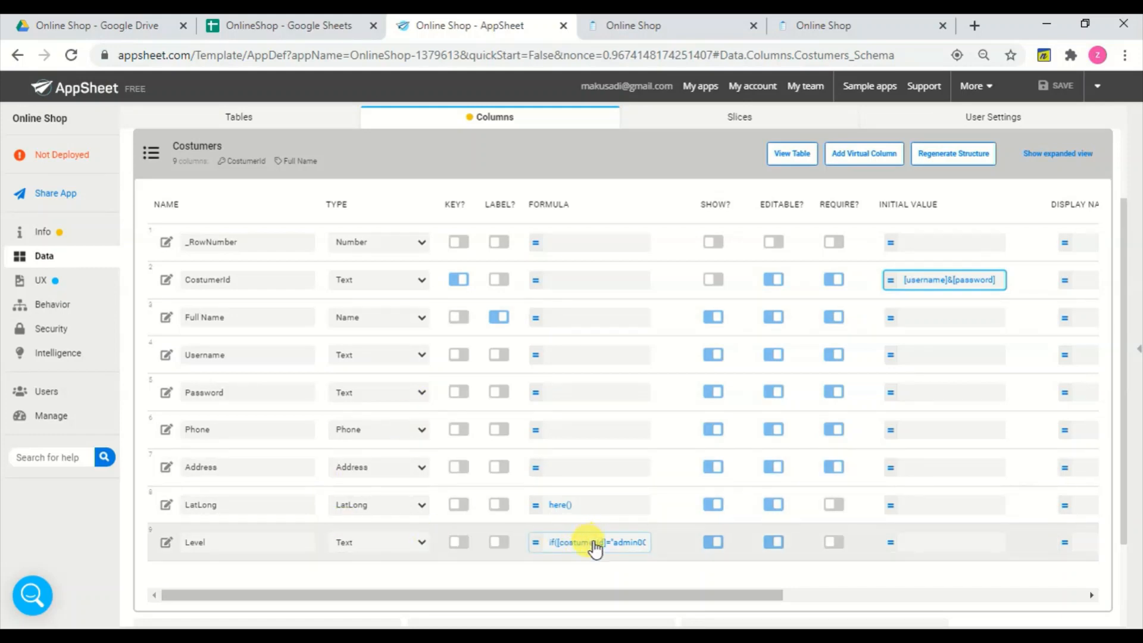
Examine the app formula of the Level column in the Costumers table, and close it without changes
click(595, 545)
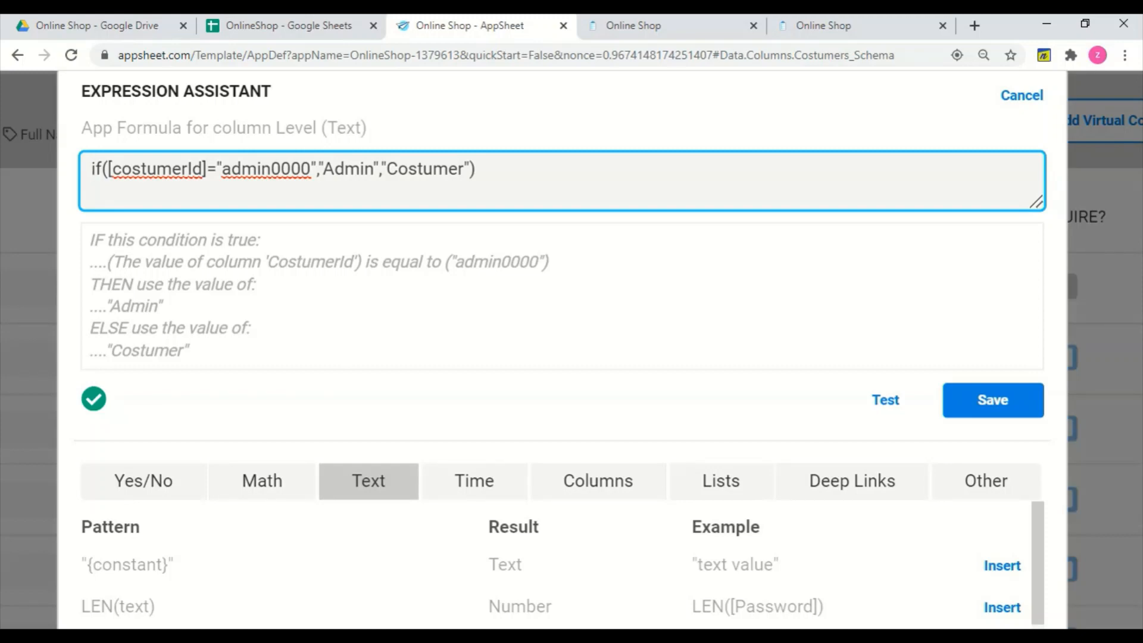
scroll(627, 263, down, 4)
scroll(660, 320, down, 2)
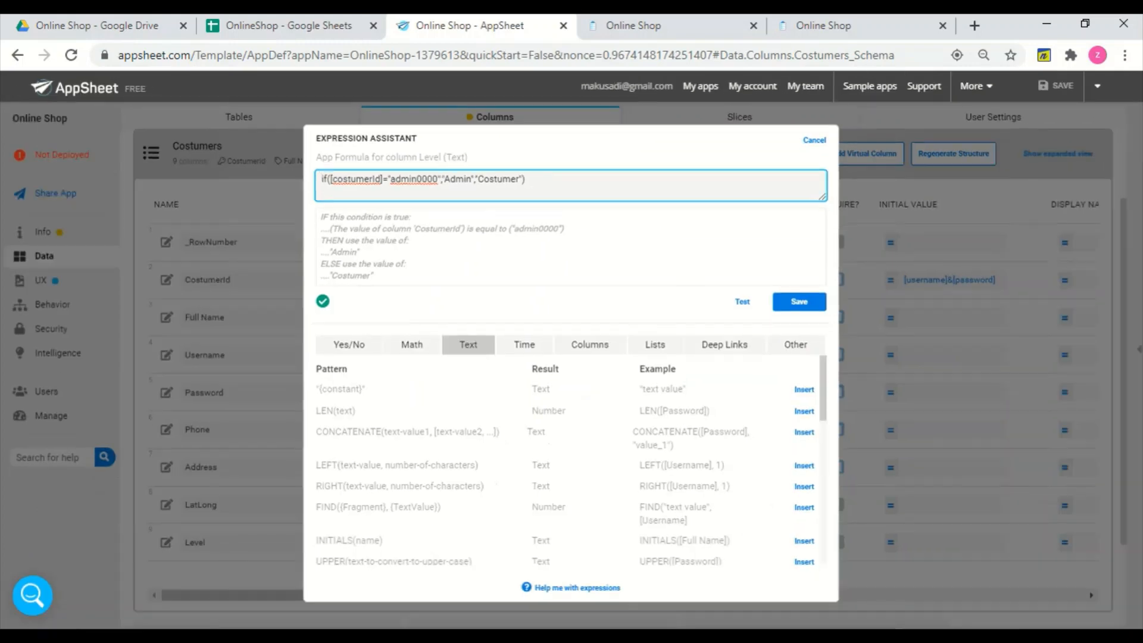
key(Escape)
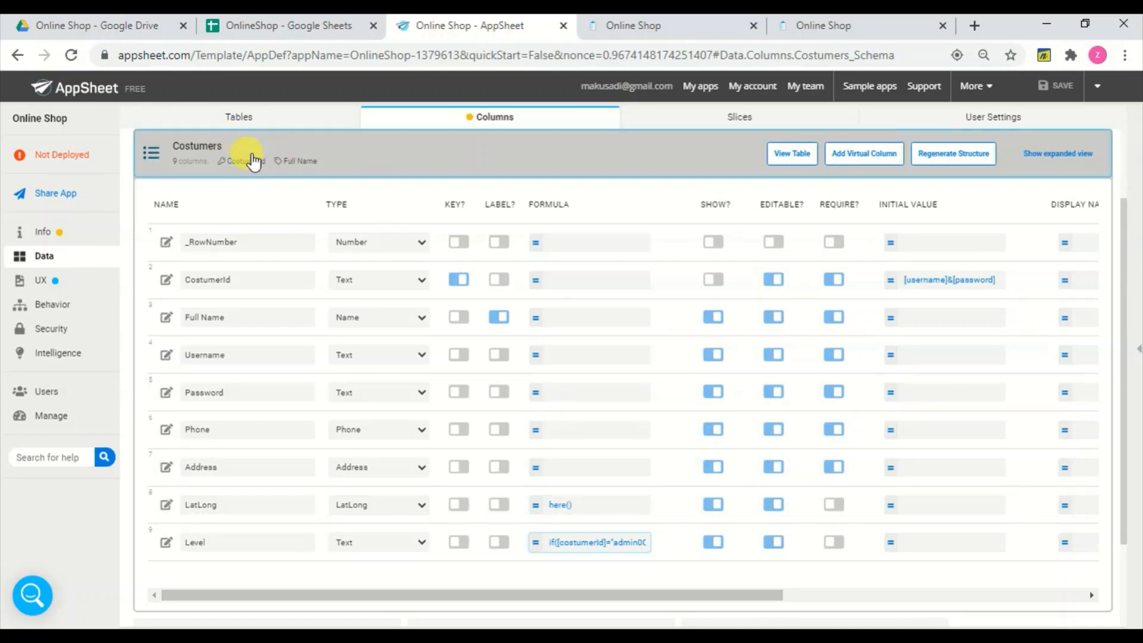
Collapse the Costumers columns and review the column types and formulas of the Products table, leaving it collapsed
click(253, 160)
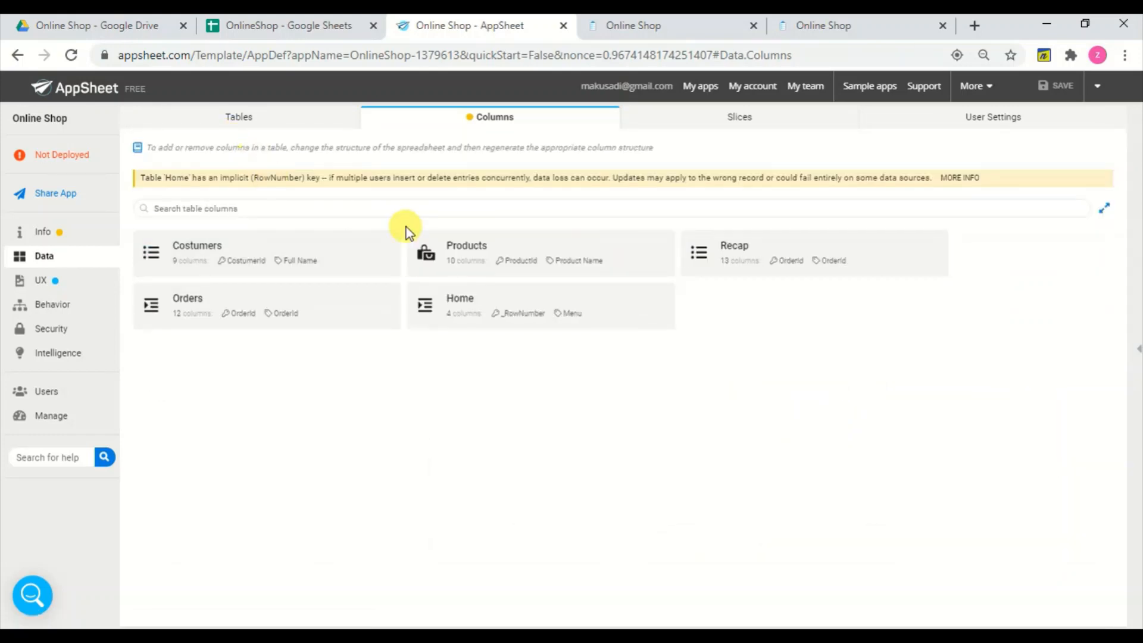
click(466, 257)
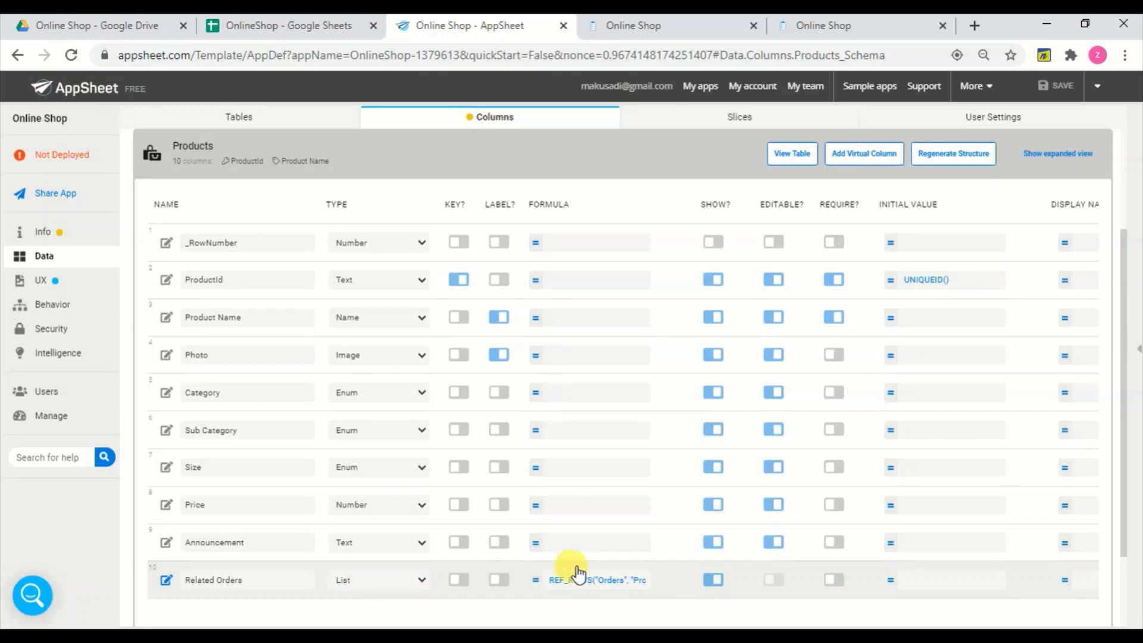
click(362, 165)
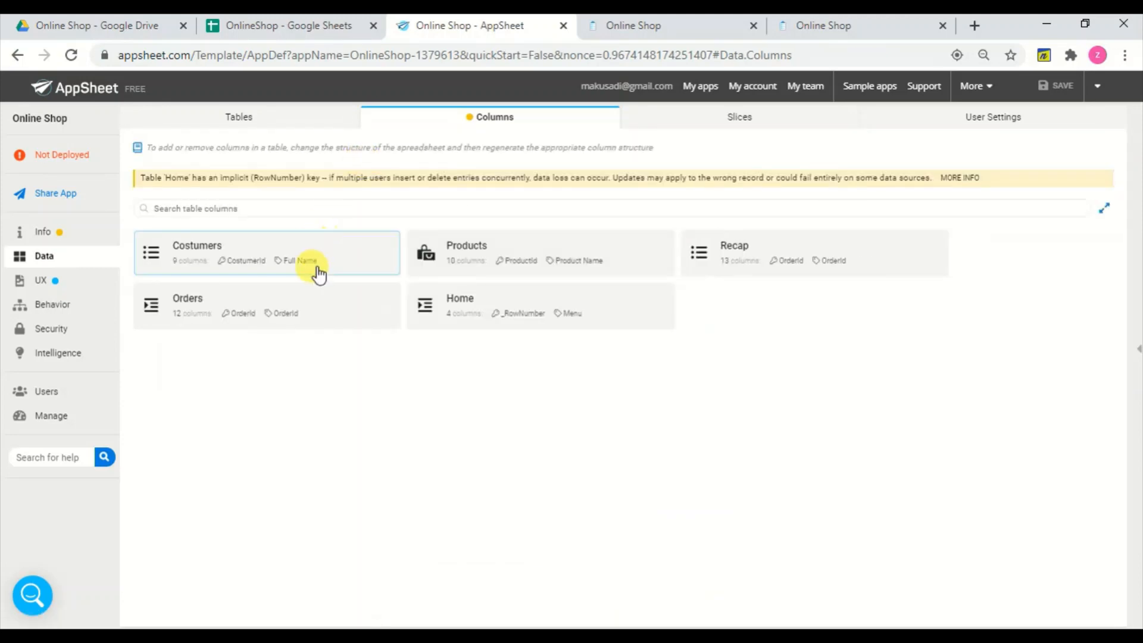
In the Orders table's columns, examine the CostumerID app formula and the ProductId reference settings without changing them
click(309, 307)
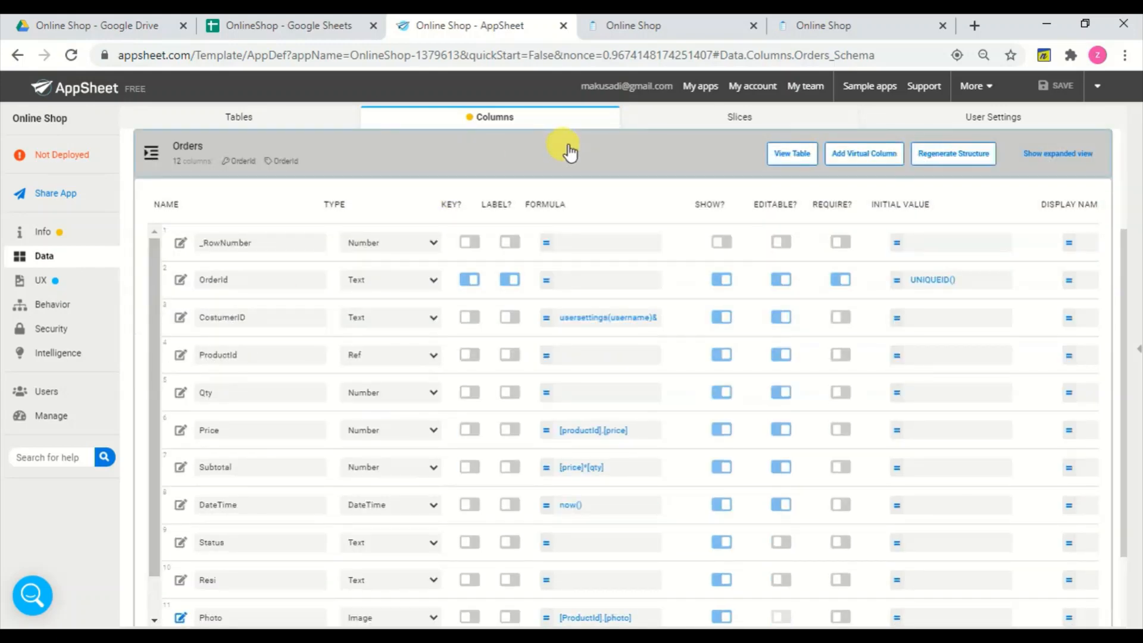
click(593, 320)
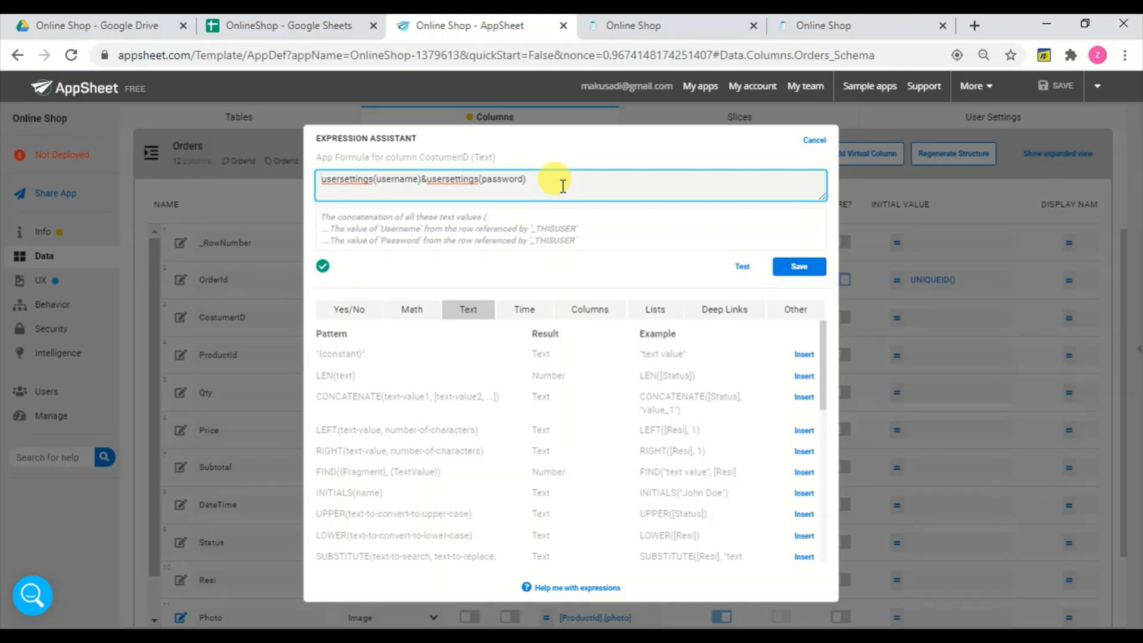
click(813, 141)
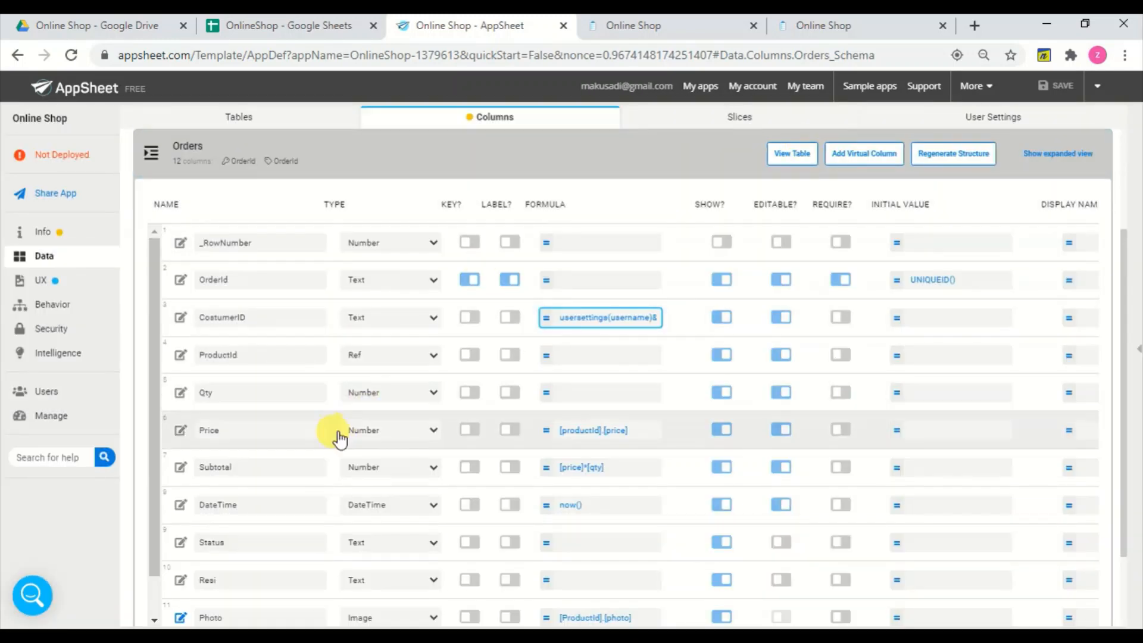
click(177, 355)
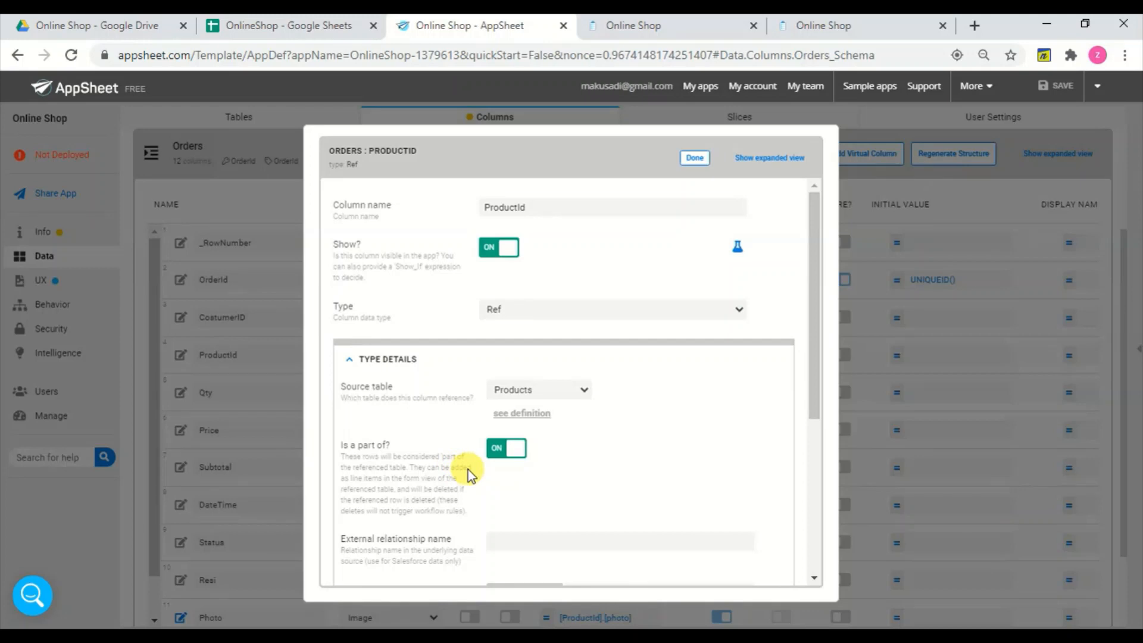
click(697, 167)
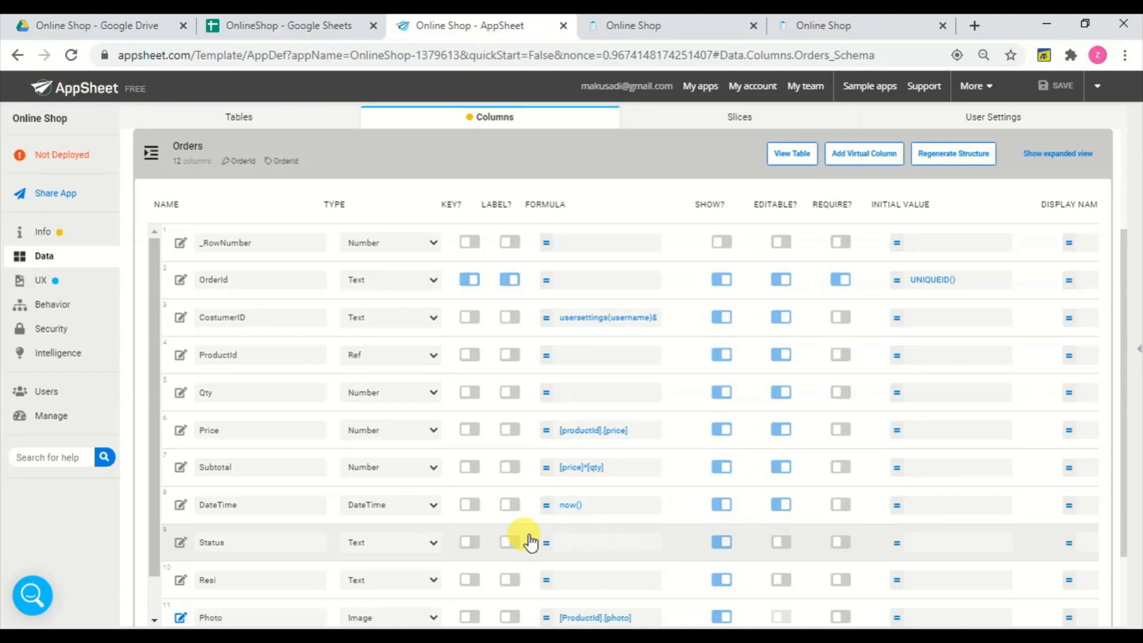
Set the app formula of the DateTime column in the Orders table to now()+1 and save the expression
click(599, 503)
click(372, 182)
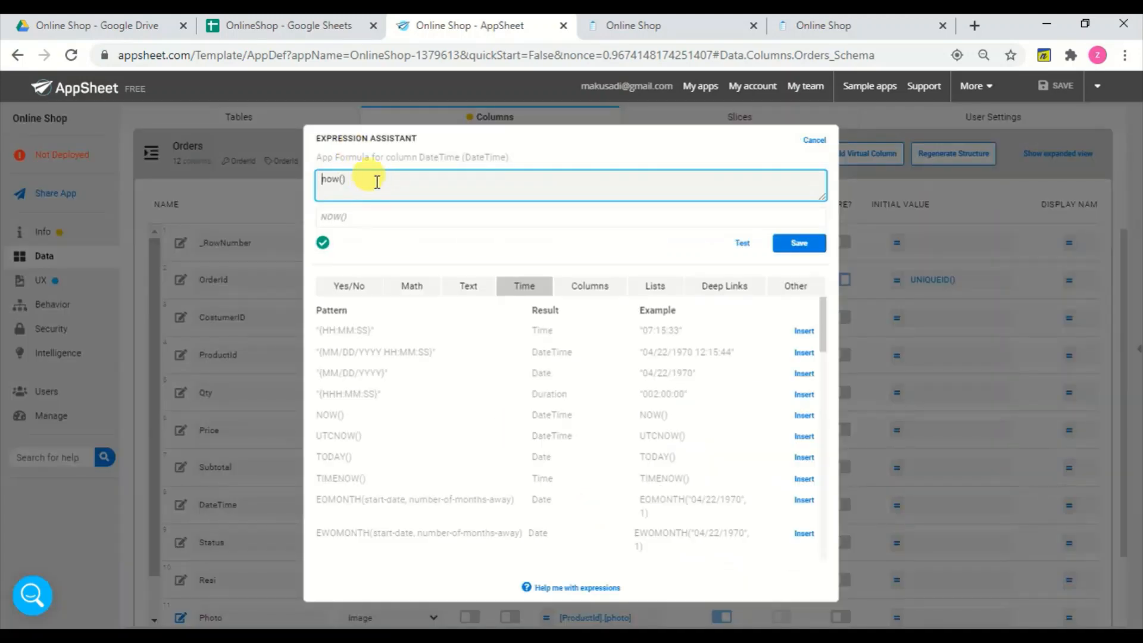
text(+1)
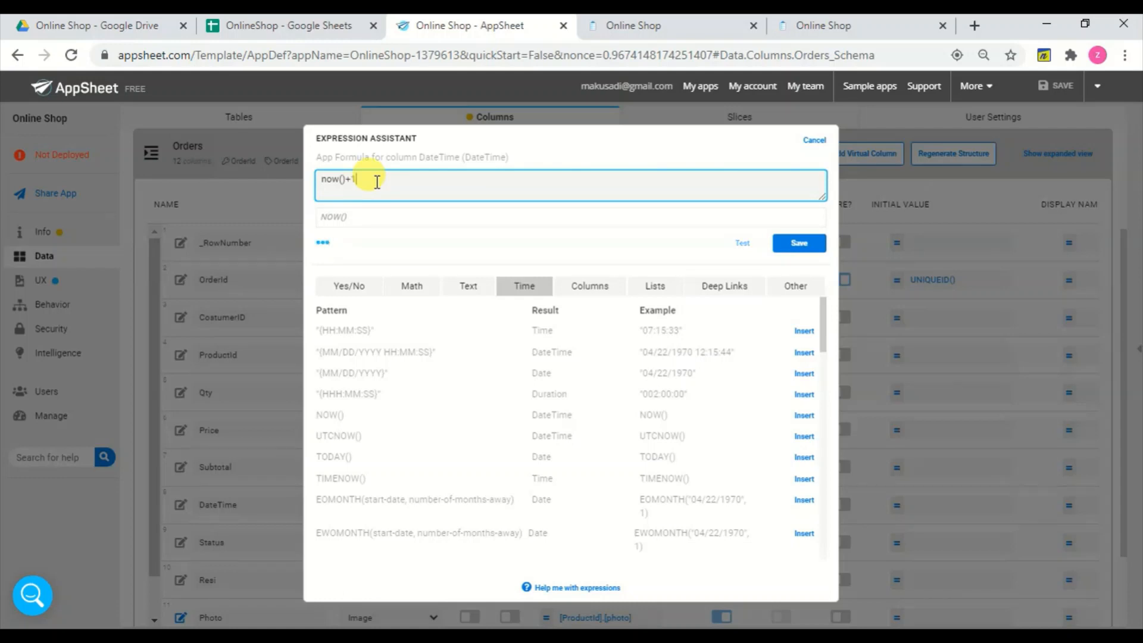
click(795, 244)
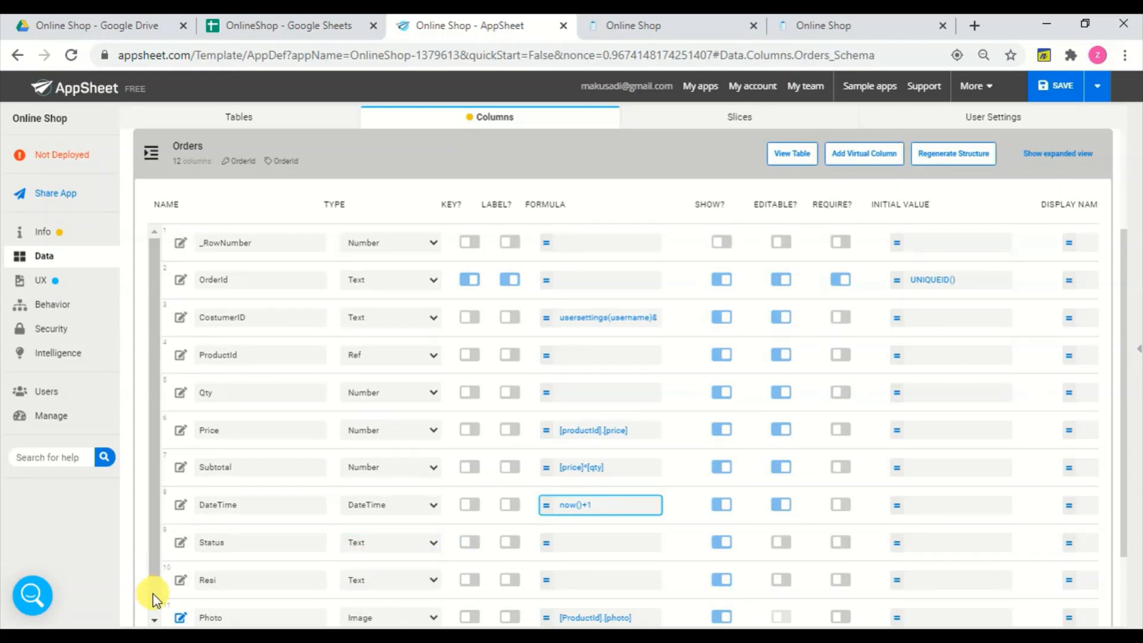
Switch to the running Online Shop app, leave its settings form and open My Chart from My Account
scroll(156, 599, down, 1)
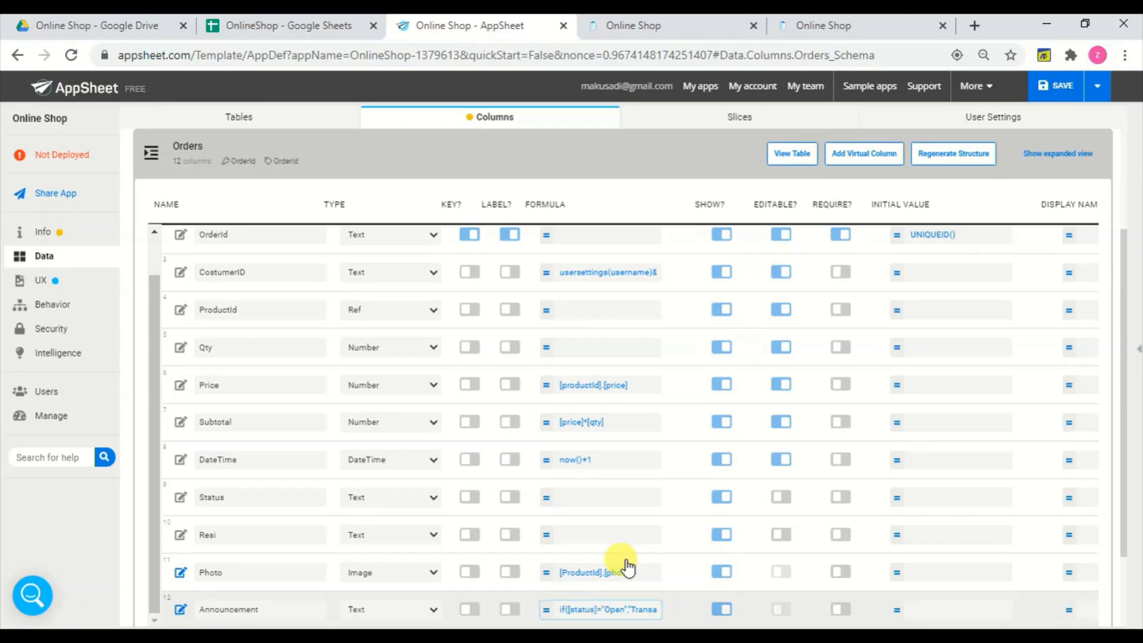
click(859, 21)
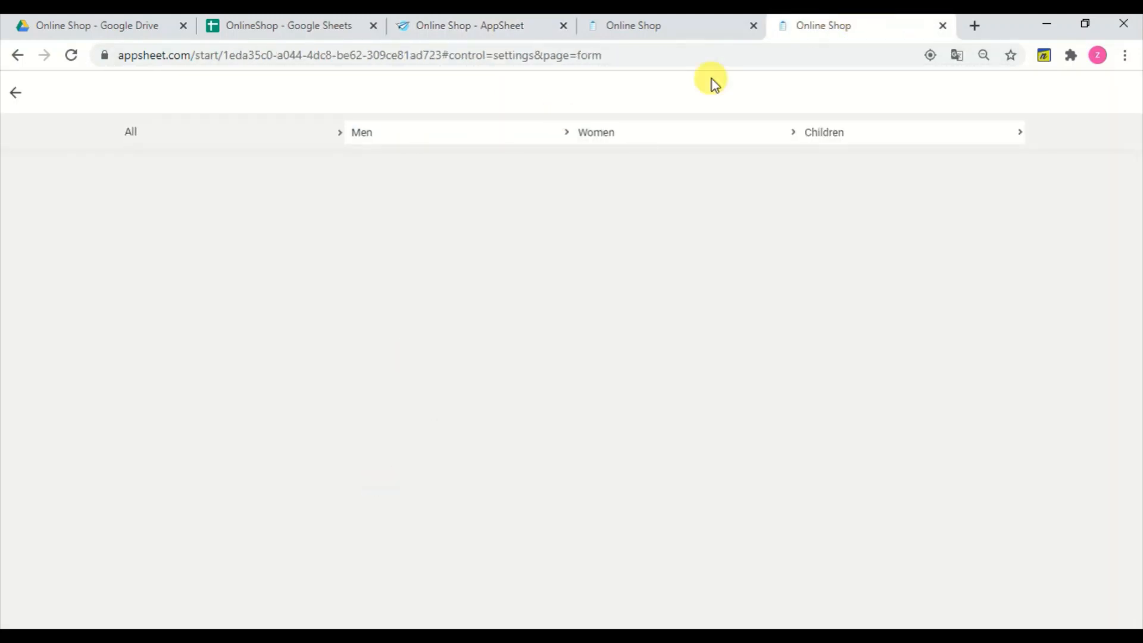
click(651, 24)
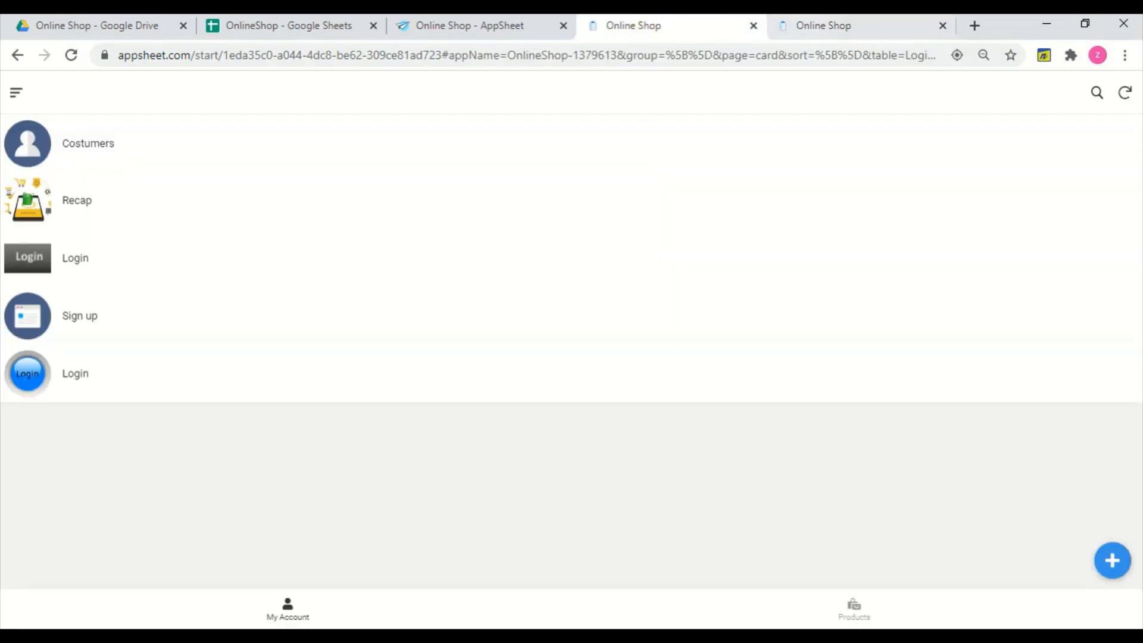
click(829, 24)
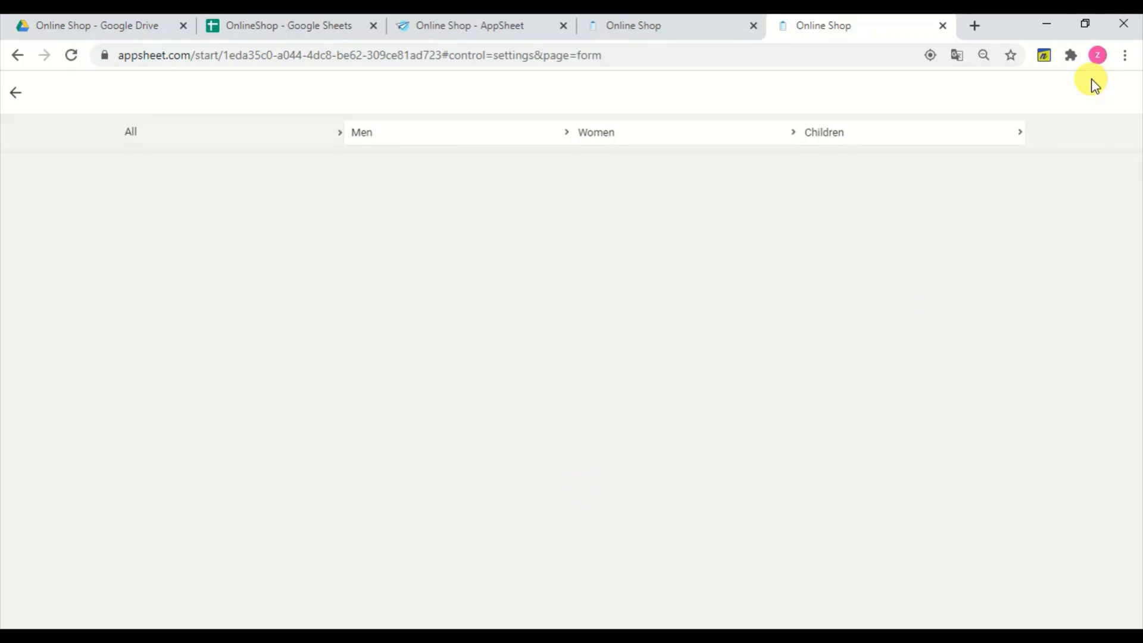
click(15, 97)
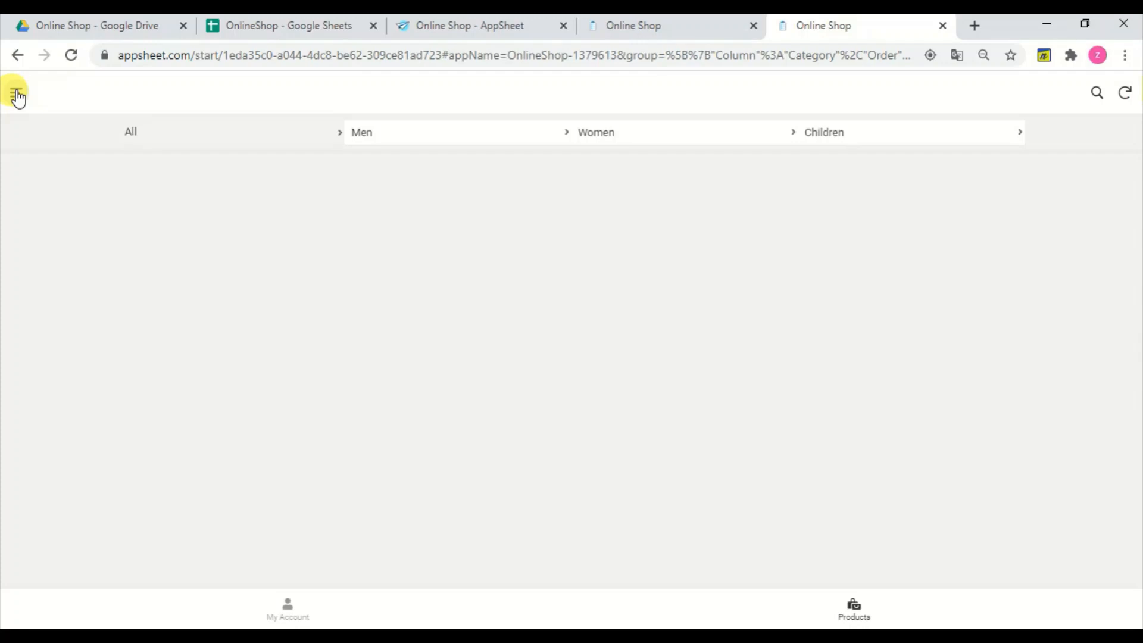
click(288, 613)
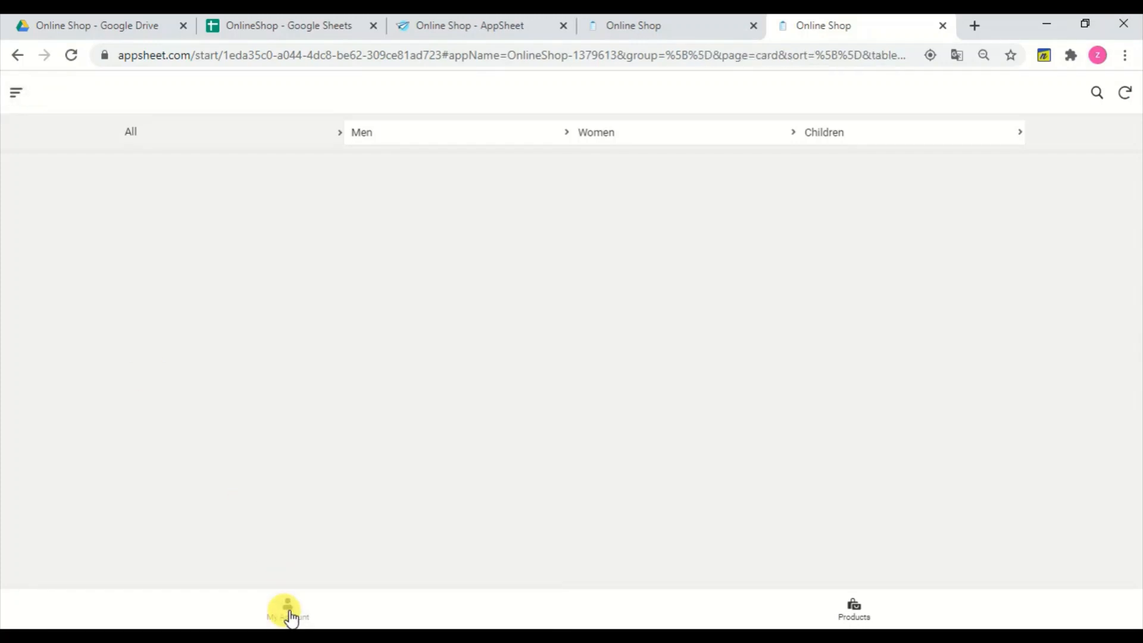
click(288, 610)
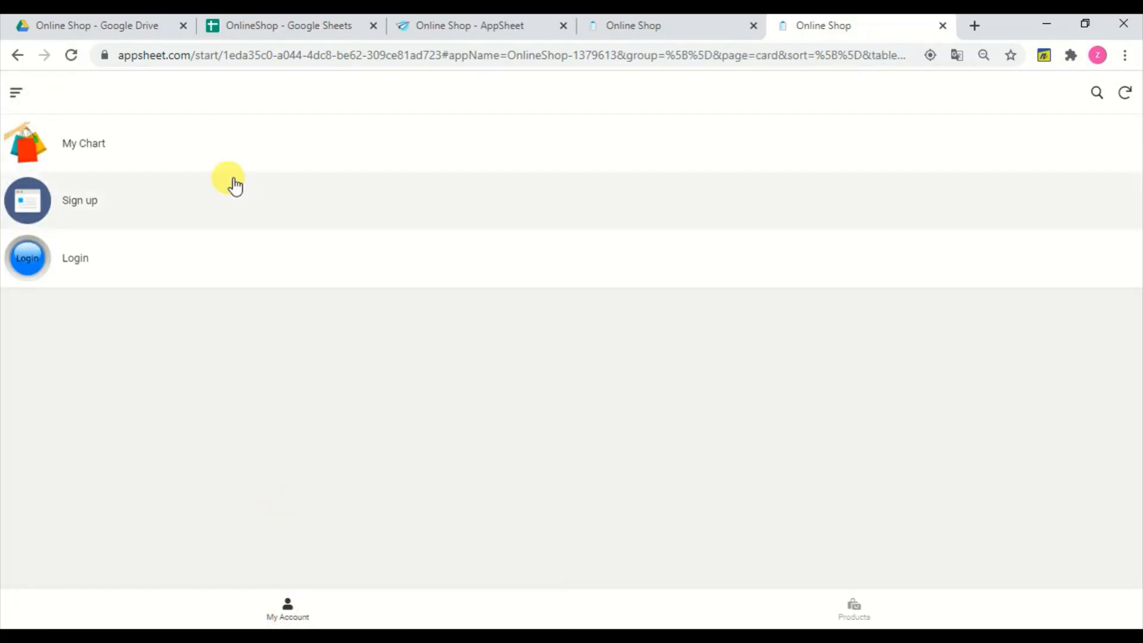
click(223, 151)
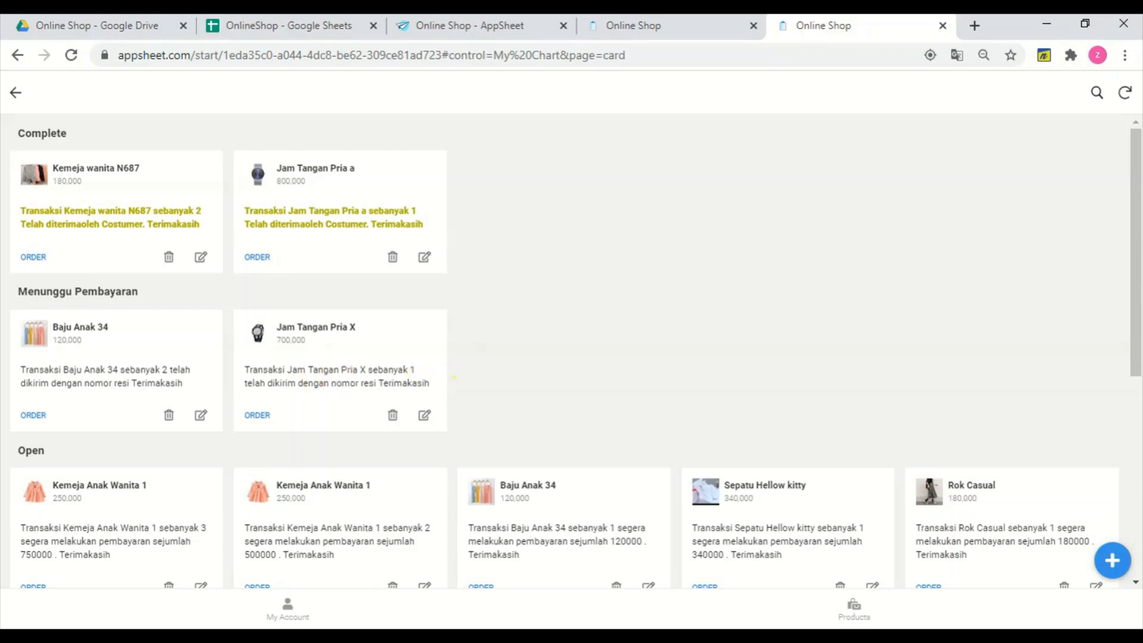
Examine the order cards and their announcement texts in every status group of My Chart
scroll(467, 370, down, 5)
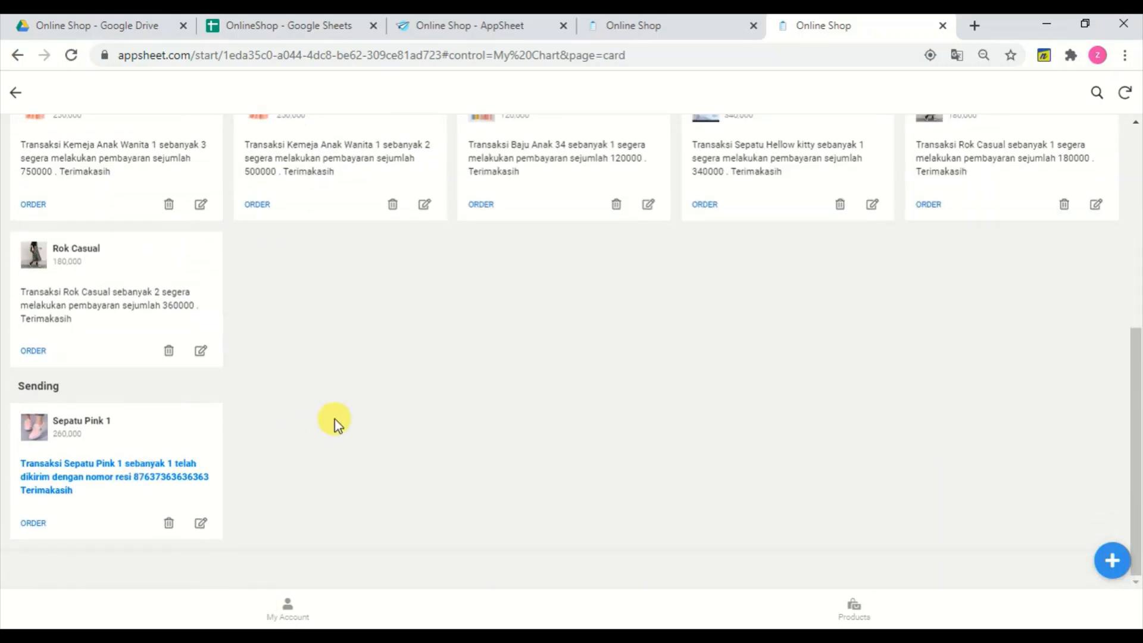
scroll(335, 419, up, 4)
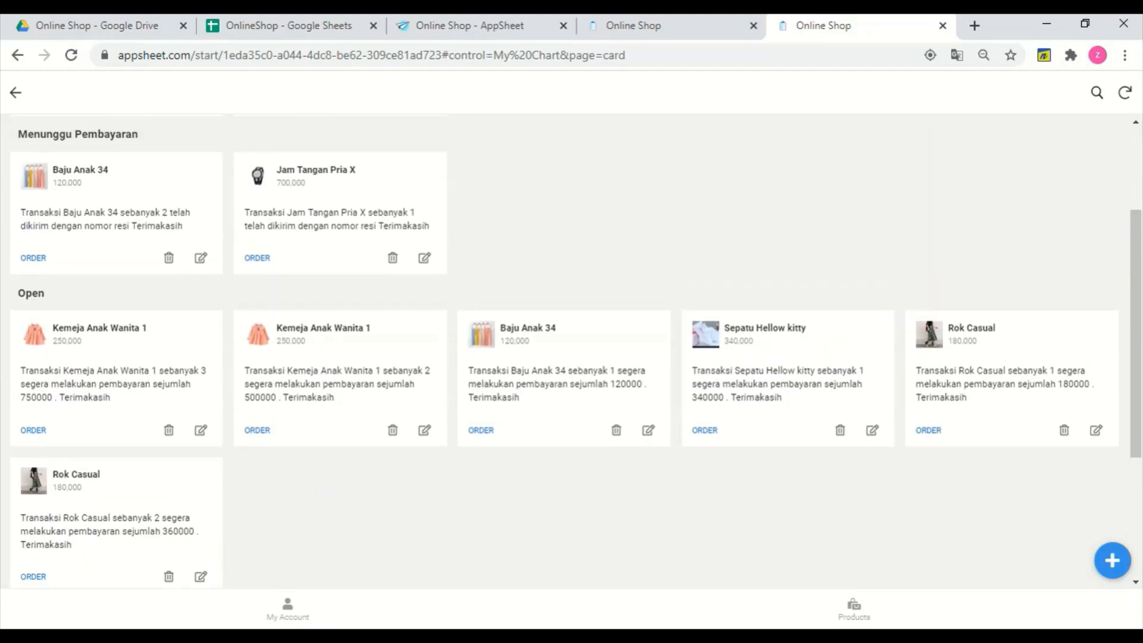
scroll(575, 352, up, 3)
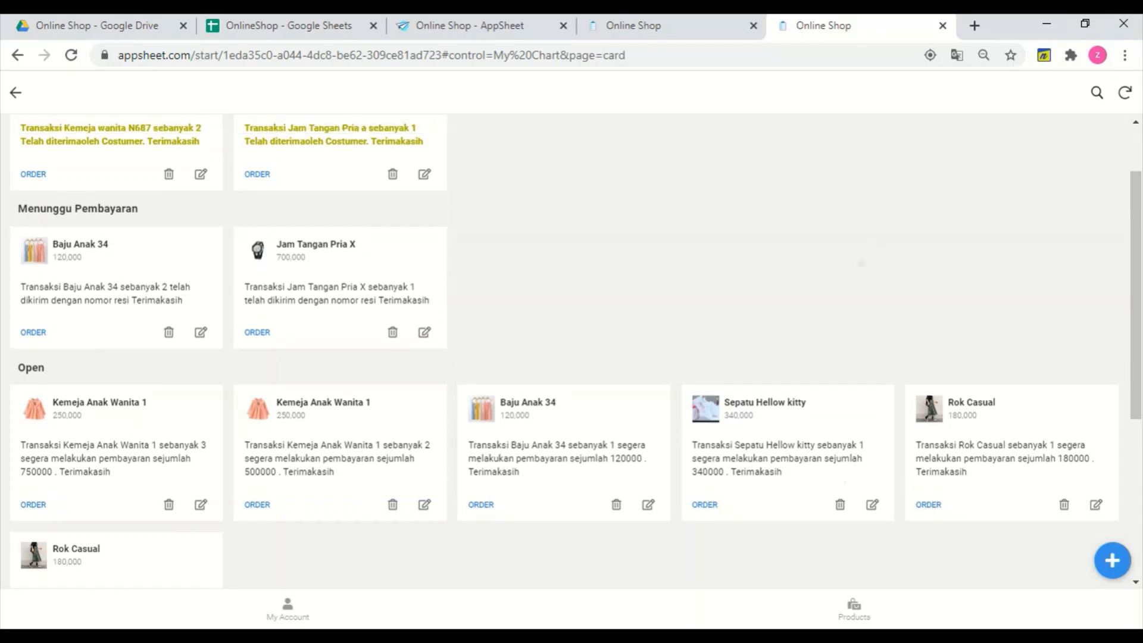
scroll(576, 352, up, 1)
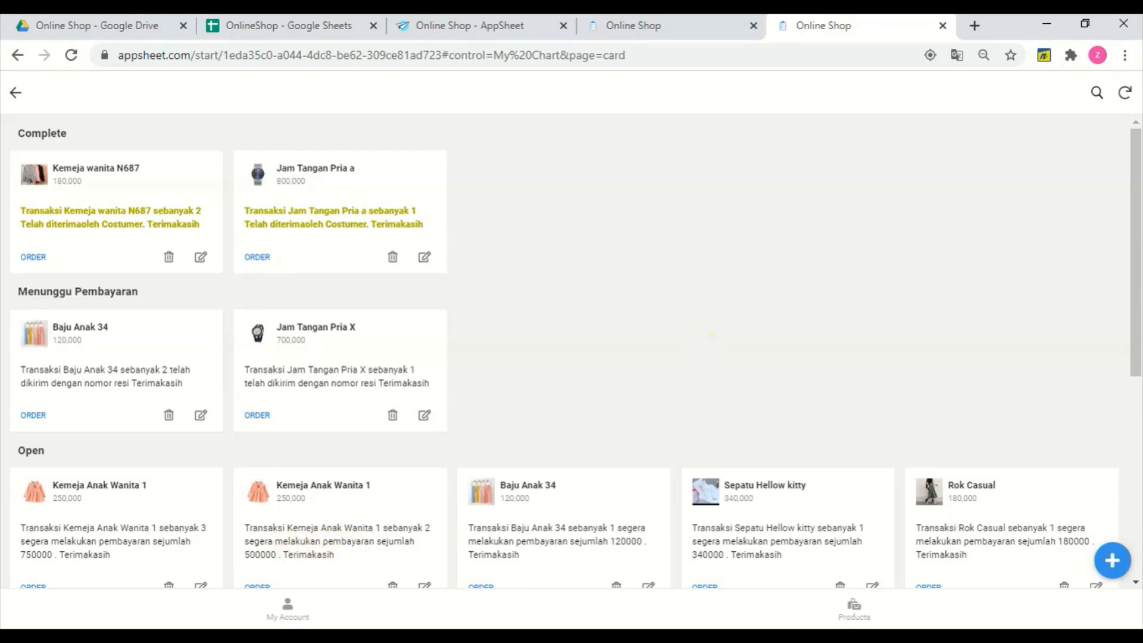
scroll(705, 351, down, 5)
scroll(705, 352, down, 1)
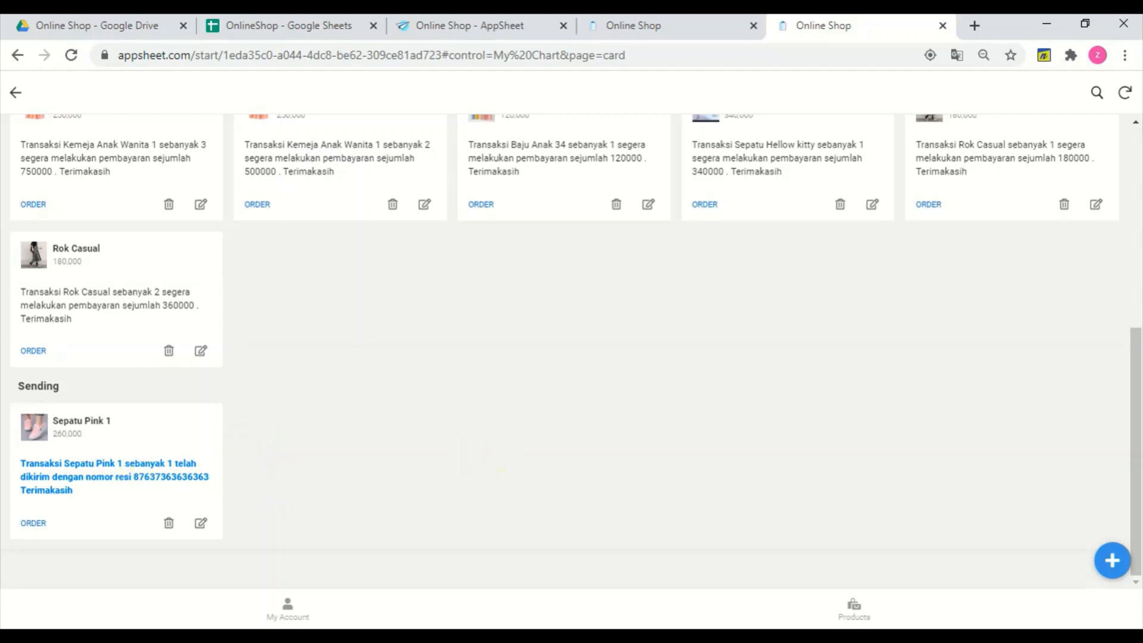
scroll(502, 454, up, 4)
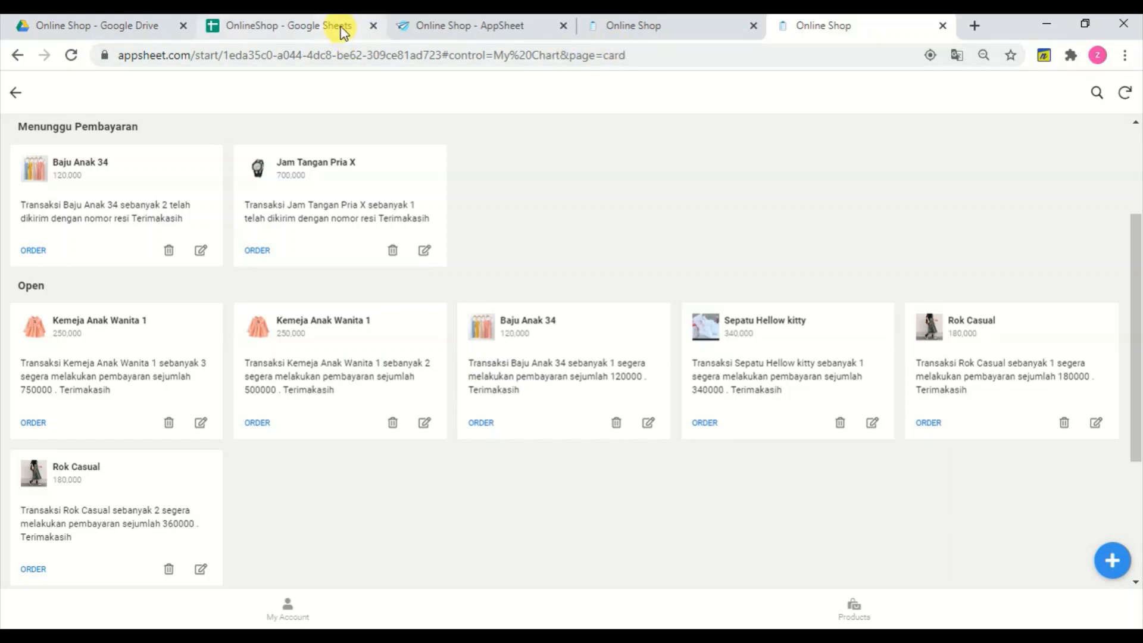
Return to the AppSheet editor, collapse the Orders columns and review the Recap table's column types and formulas
click(459, 21)
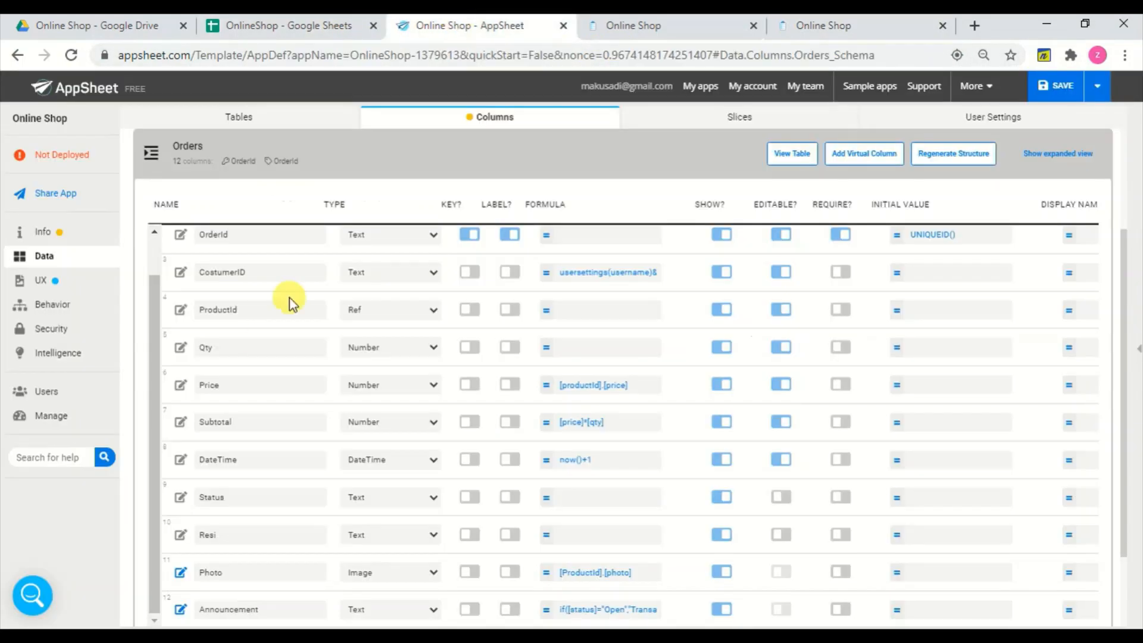
click(307, 421)
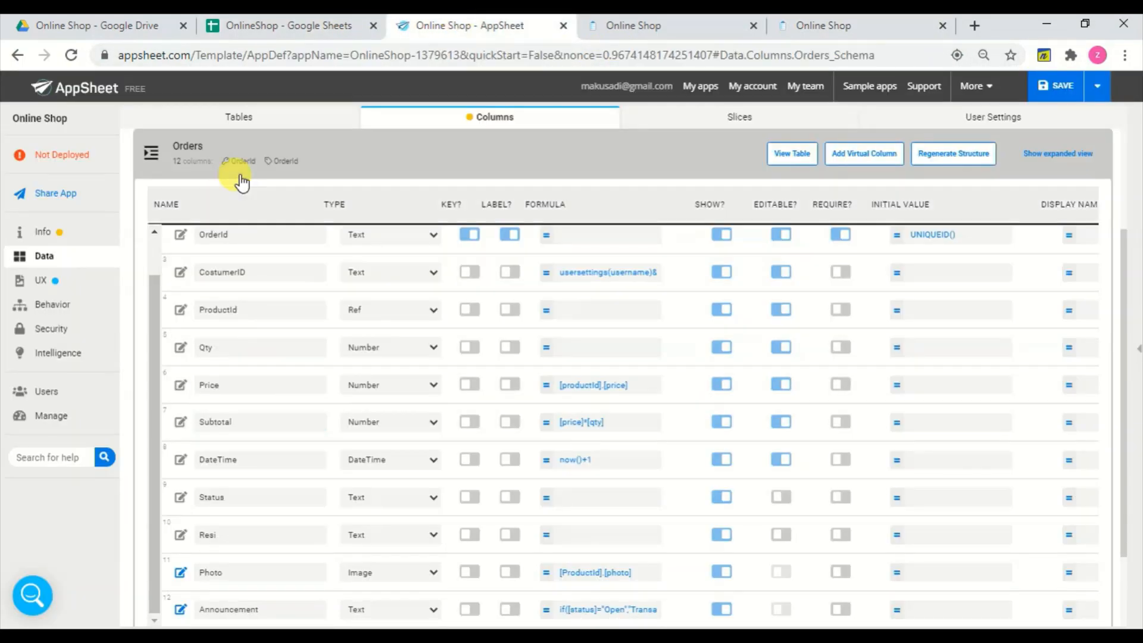
click(277, 152)
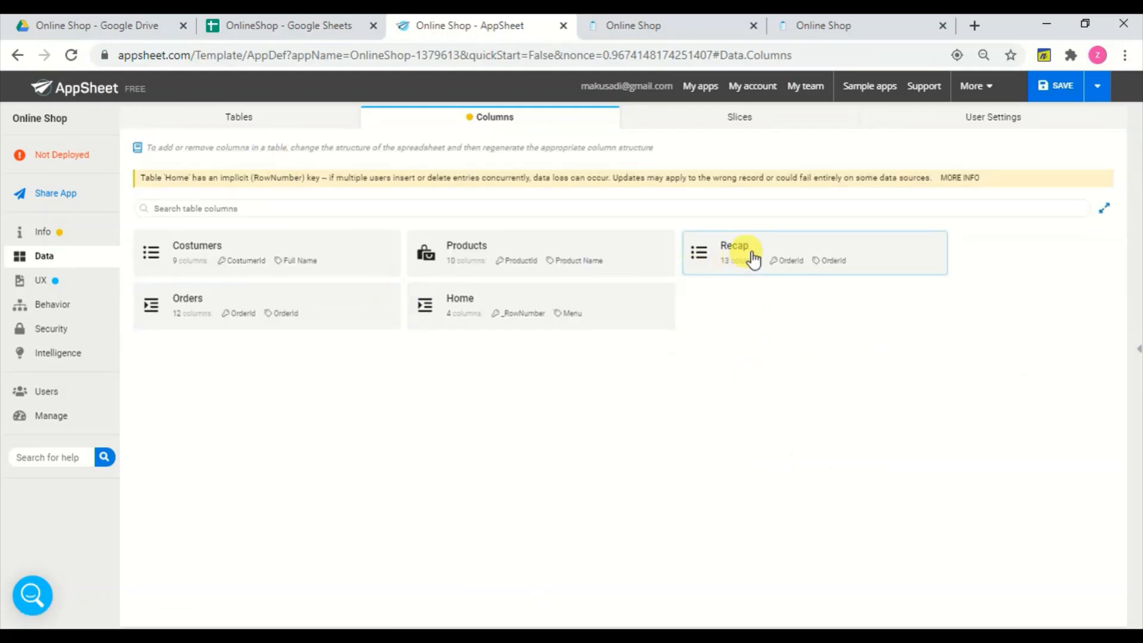
click(731, 271)
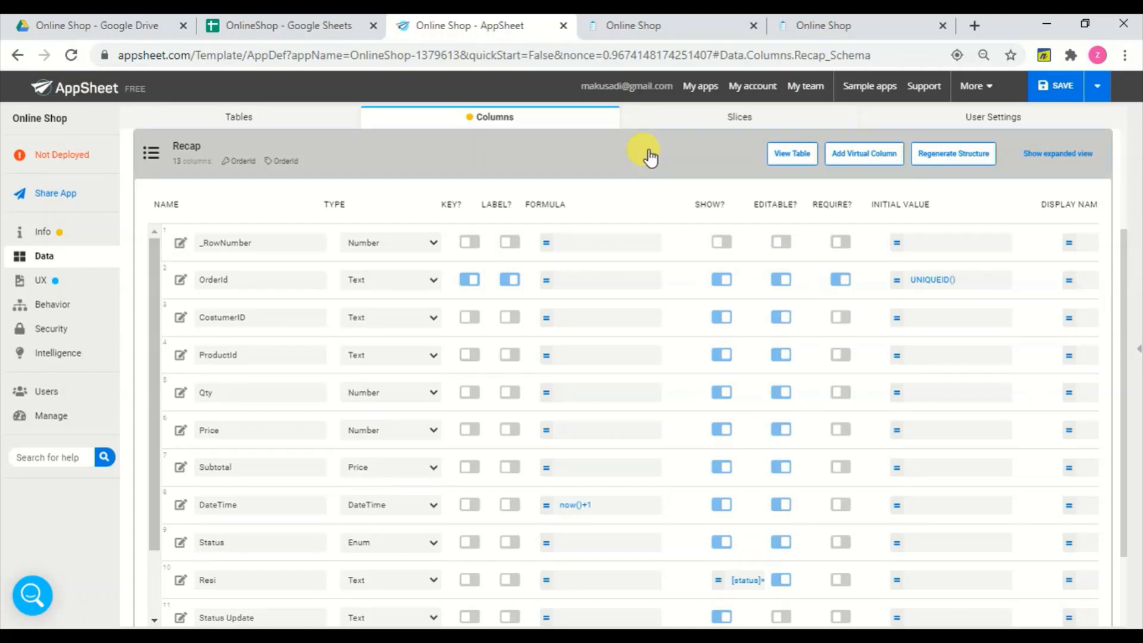
scroll(666, 169, down, 1)
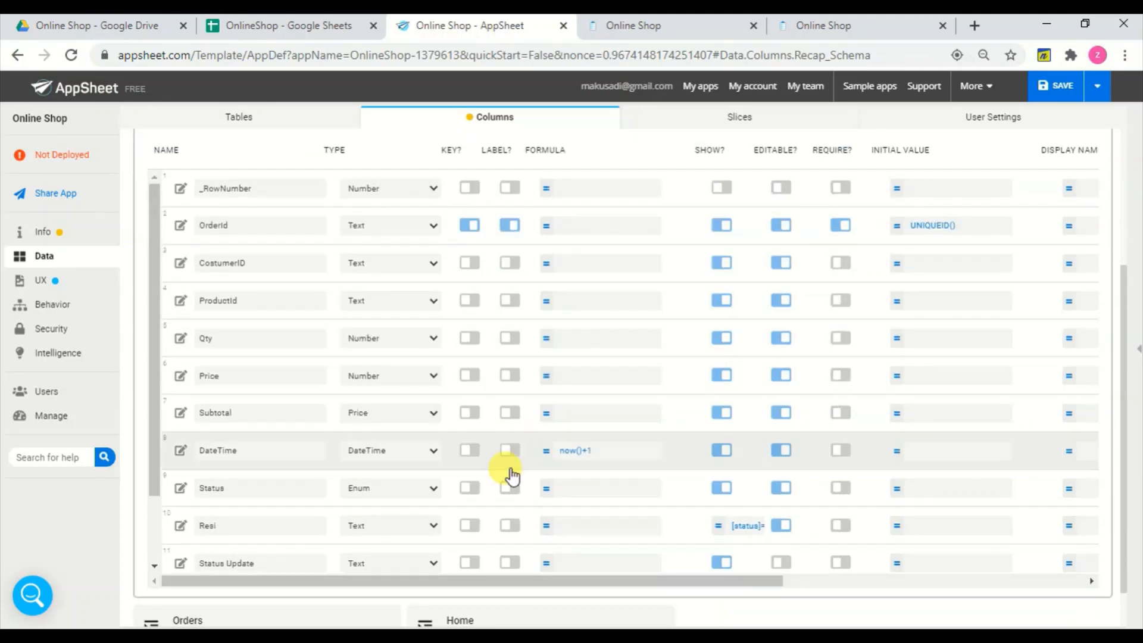
click(572, 457)
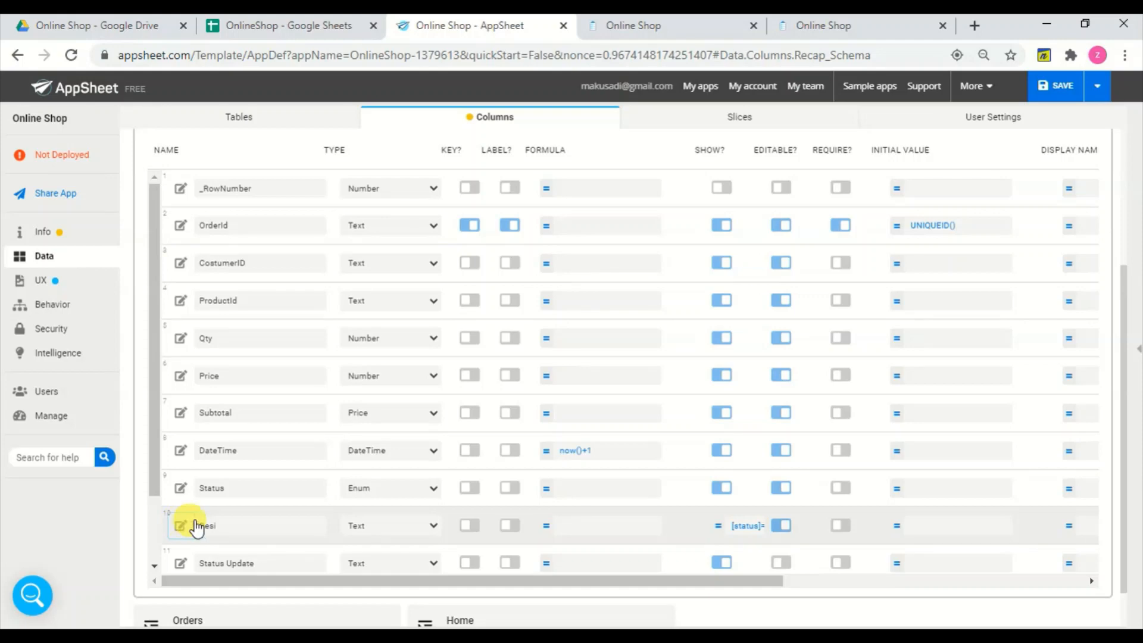
Examine the Show_If expression of the Recap table's Resi column and the Product Name app formula, leaving both unchanged
click(740, 534)
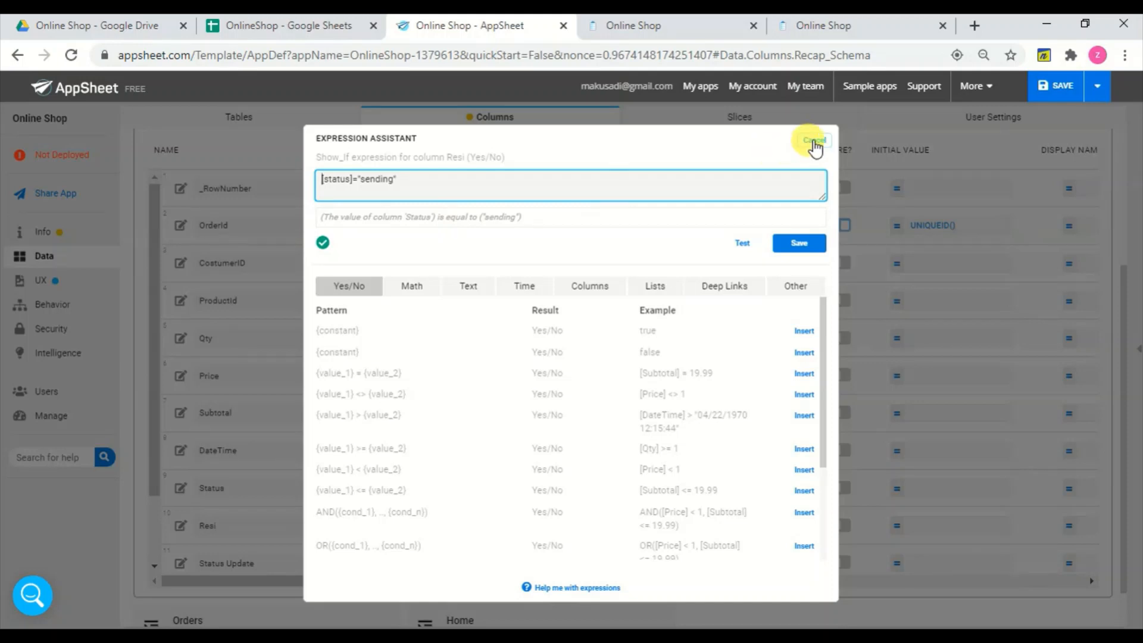
click(815, 141)
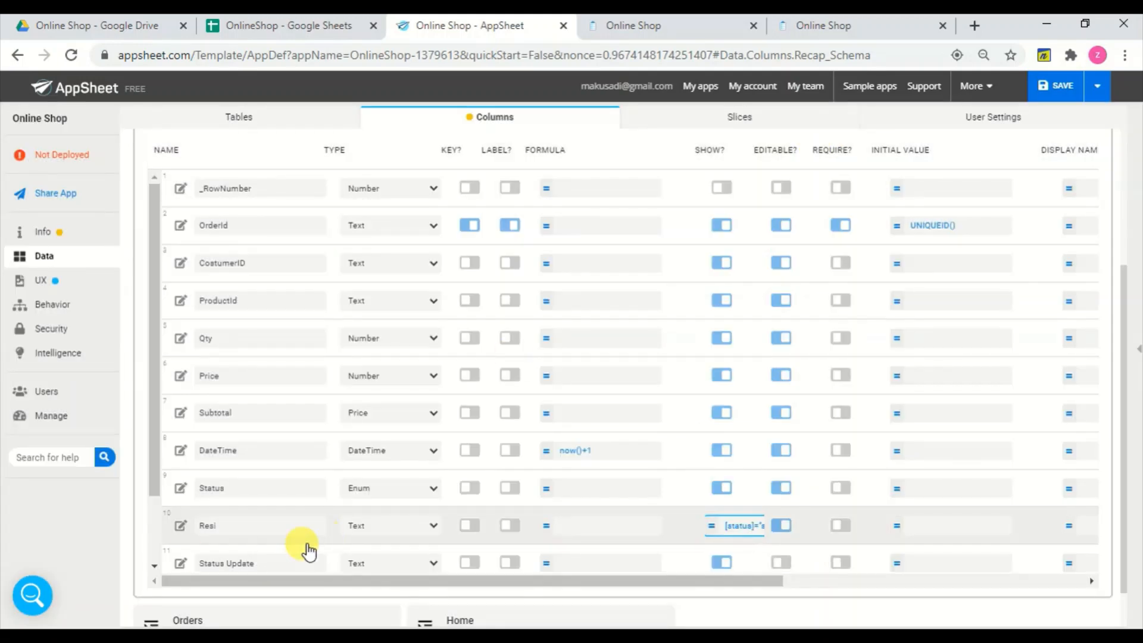
scroll(153, 564, down, 2)
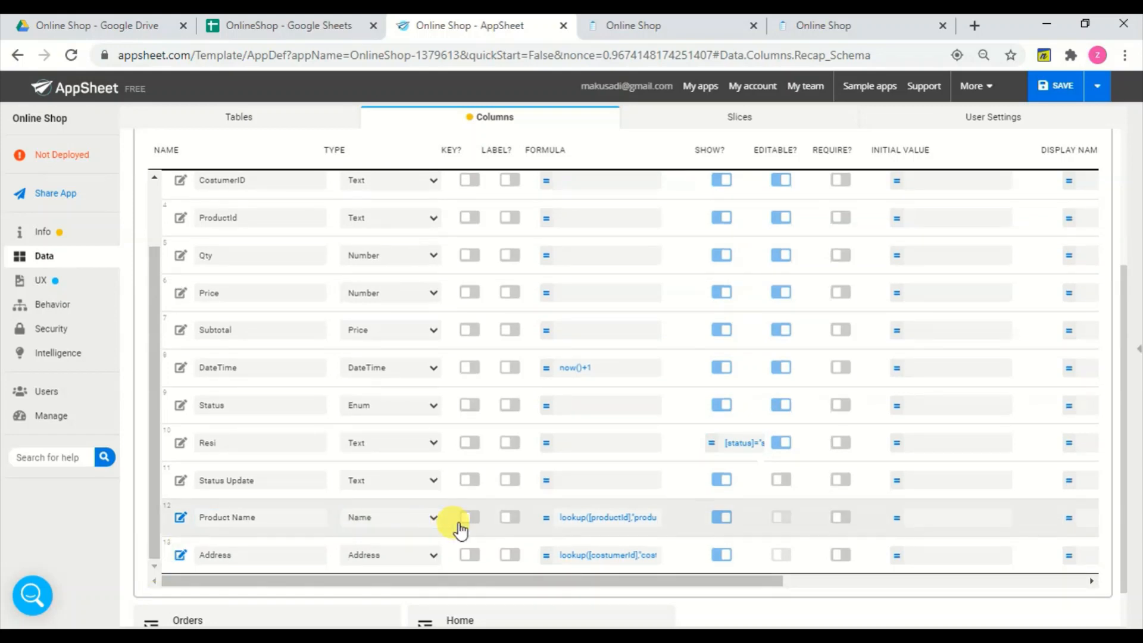
click(612, 520)
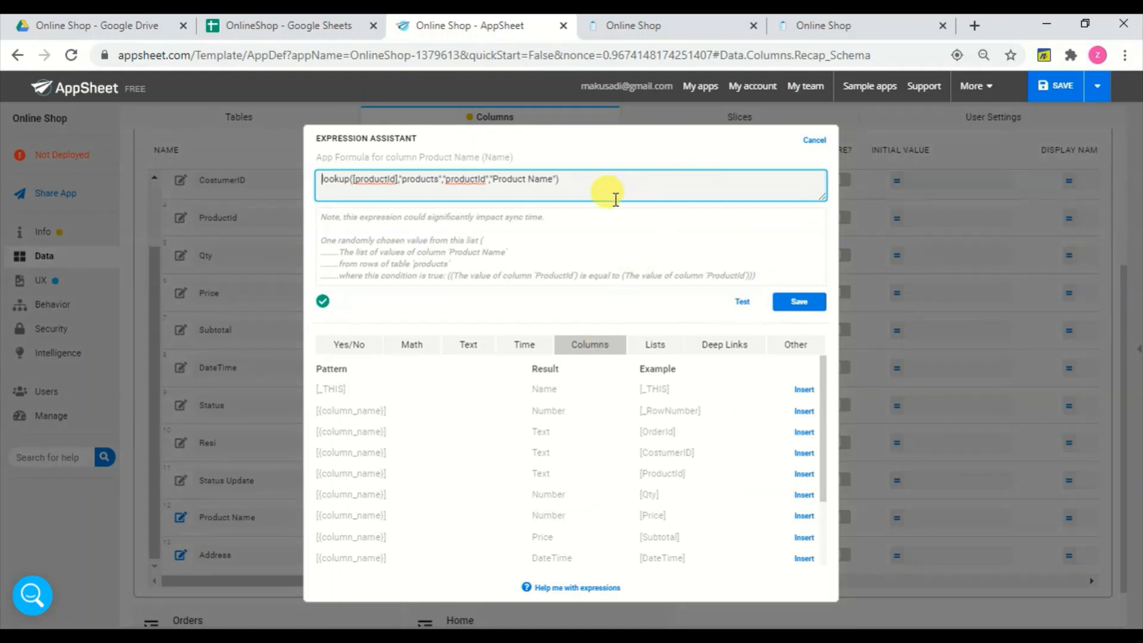
click(814, 142)
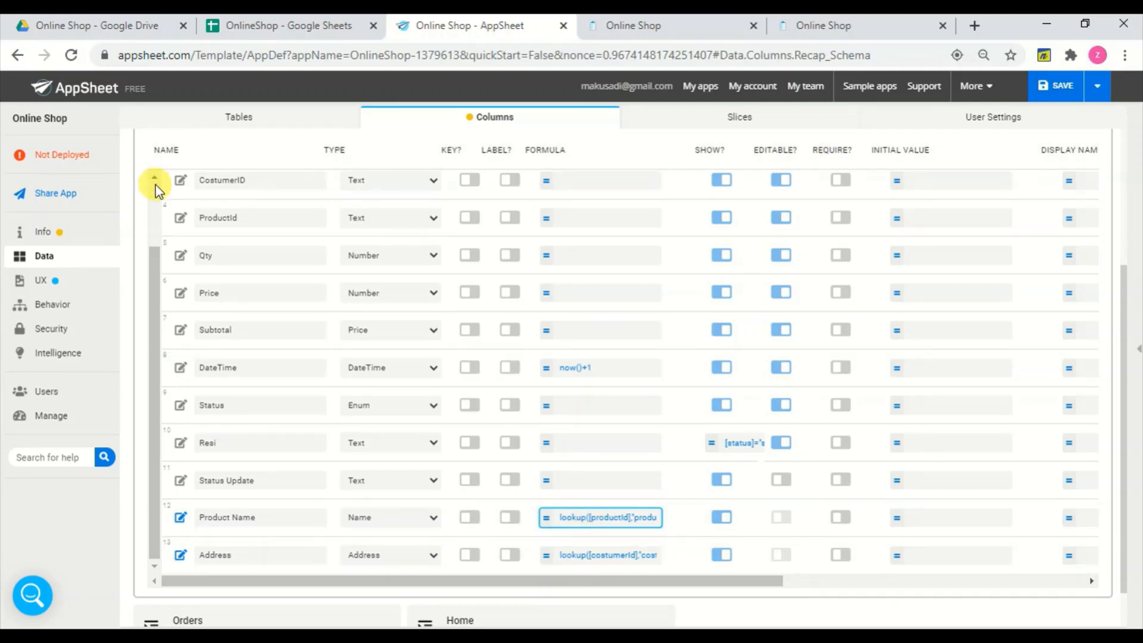
Collapse the Recap columns and review the column types and settings of the Home table, leaving it collapsed
scroll(156, 188, up, 3)
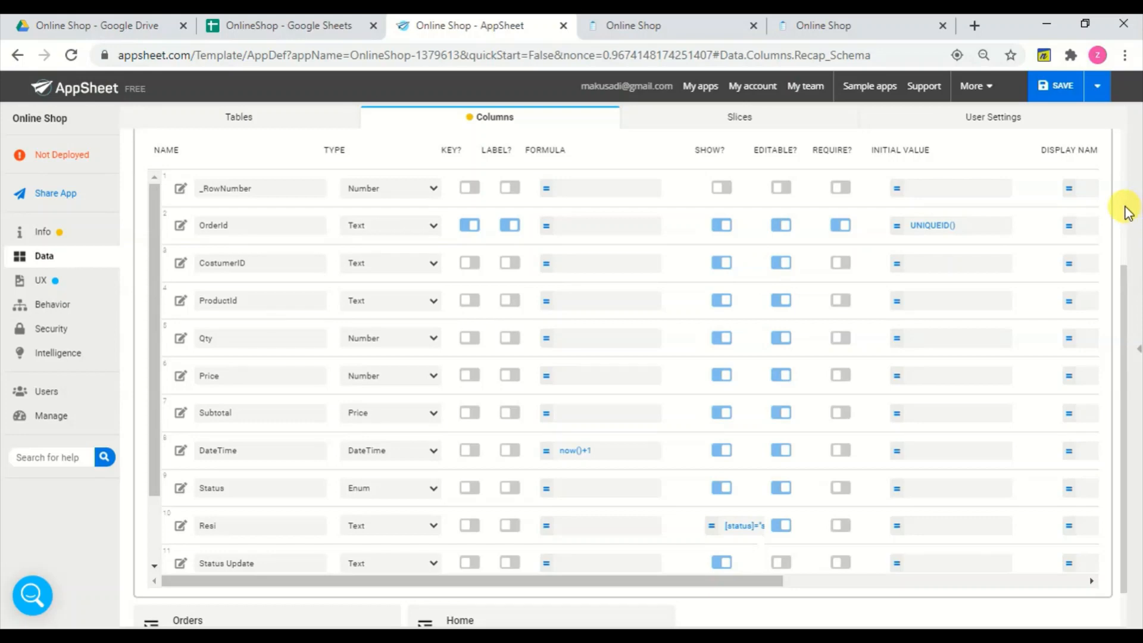
scroll(1123, 210, up, 4)
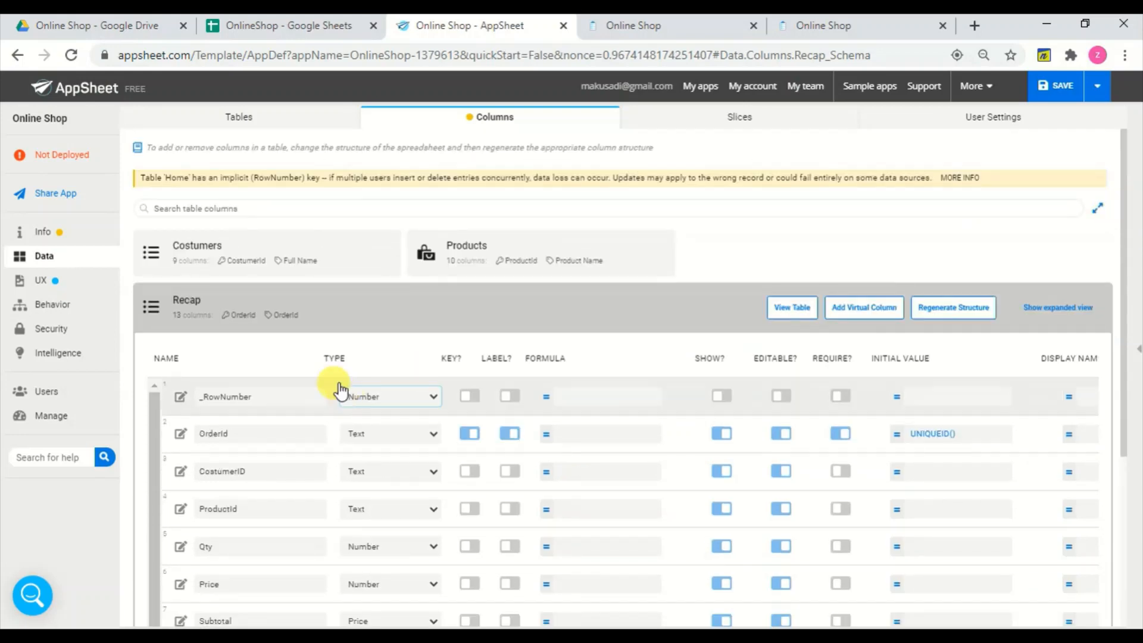
click(373, 310)
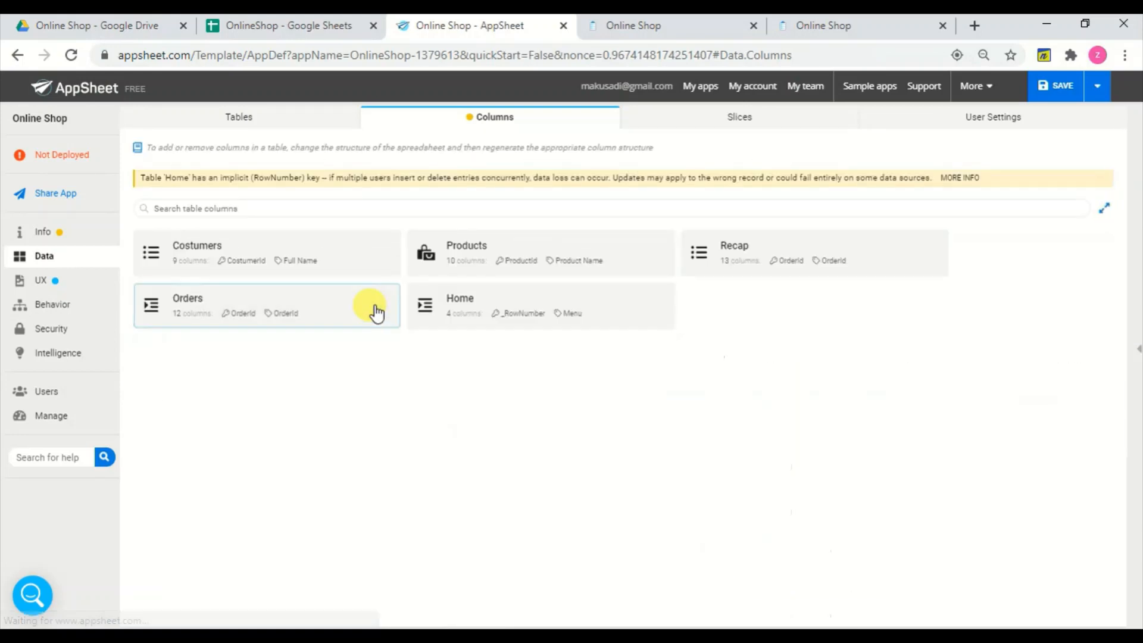
click(538, 304)
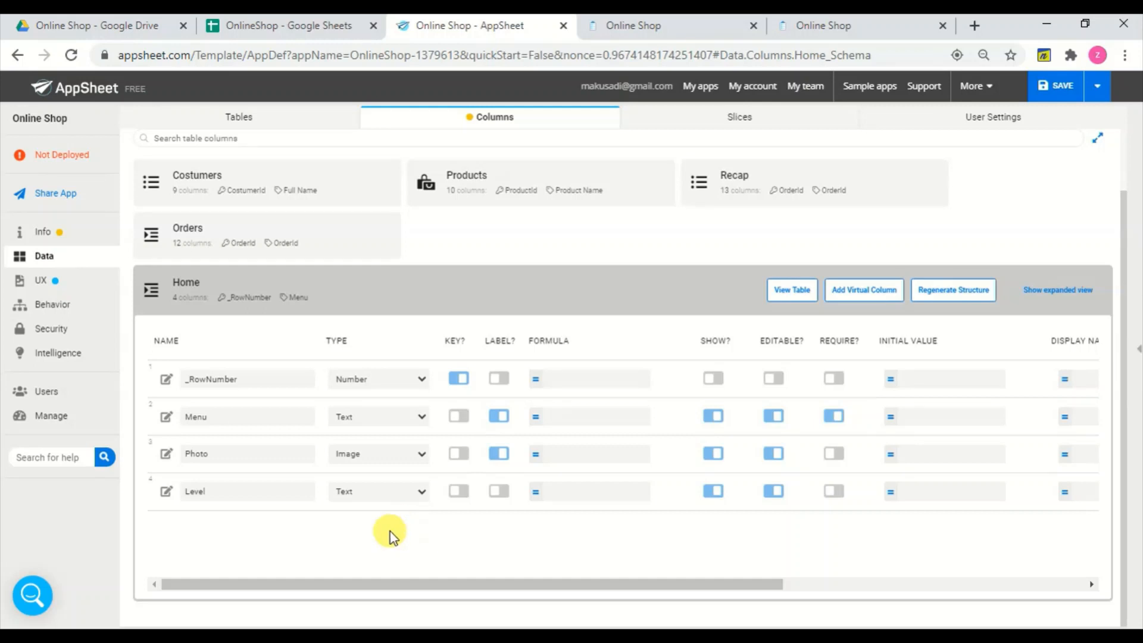
click(322, 299)
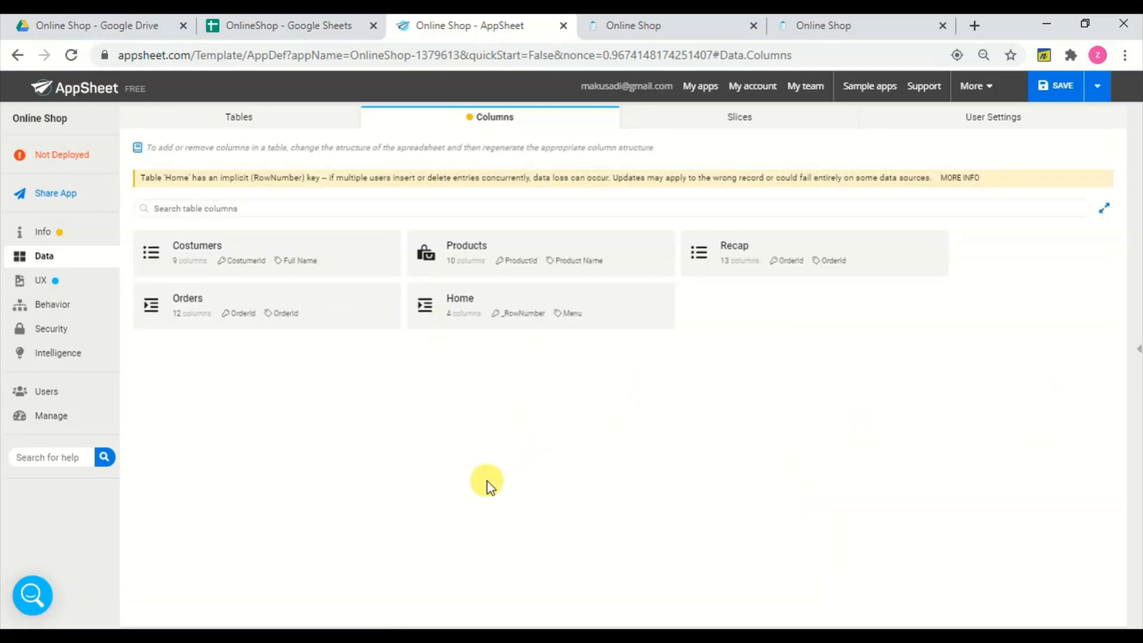
Open the My Chart slice and examine its source table and row filter condition, closing the expression without changes
click(740, 119)
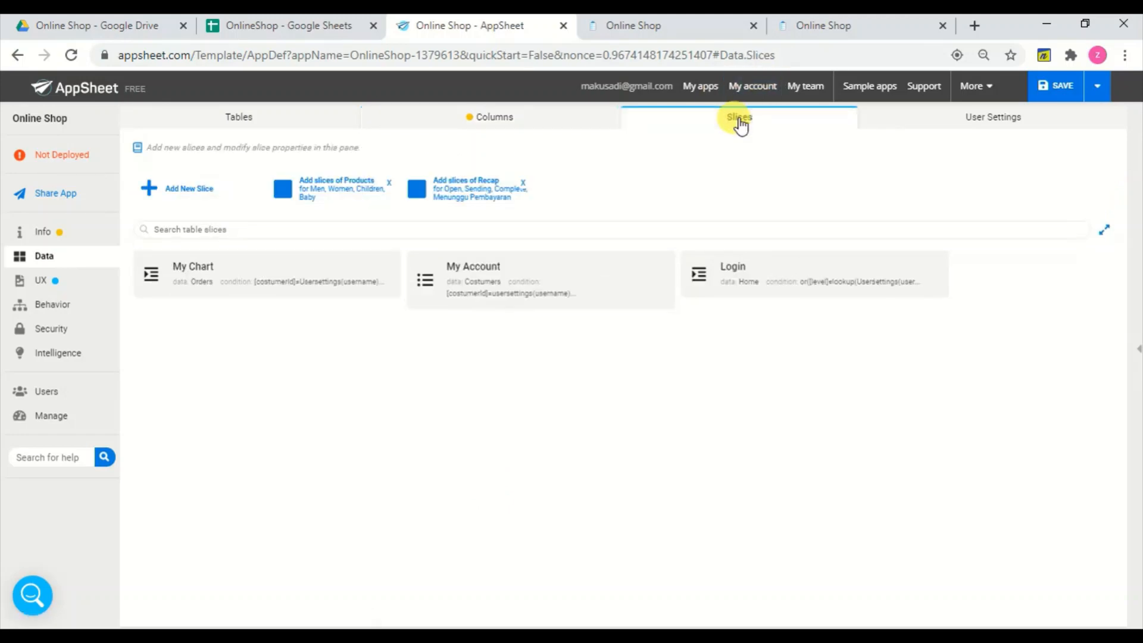
click(325, 278)
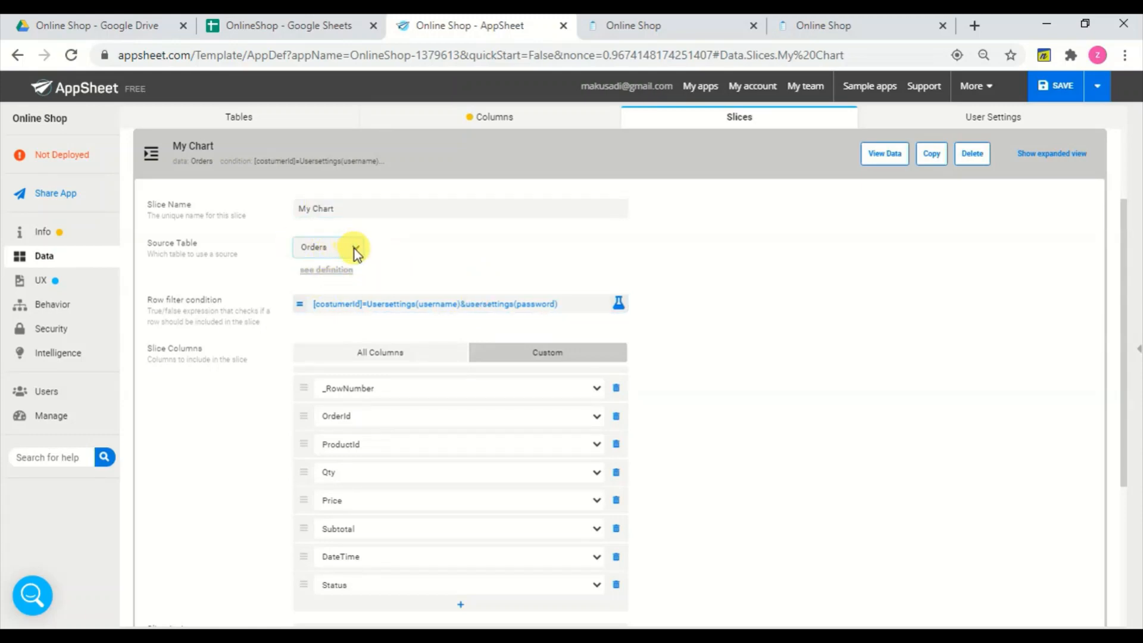
click(366, 304)
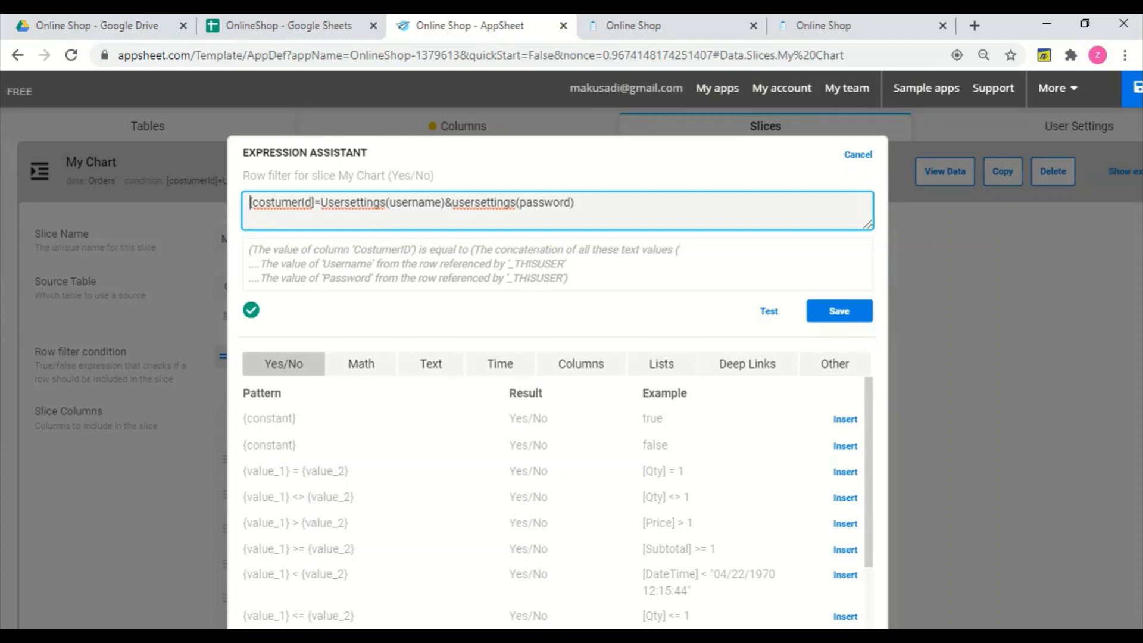
scroll(862, 429, down, 3)
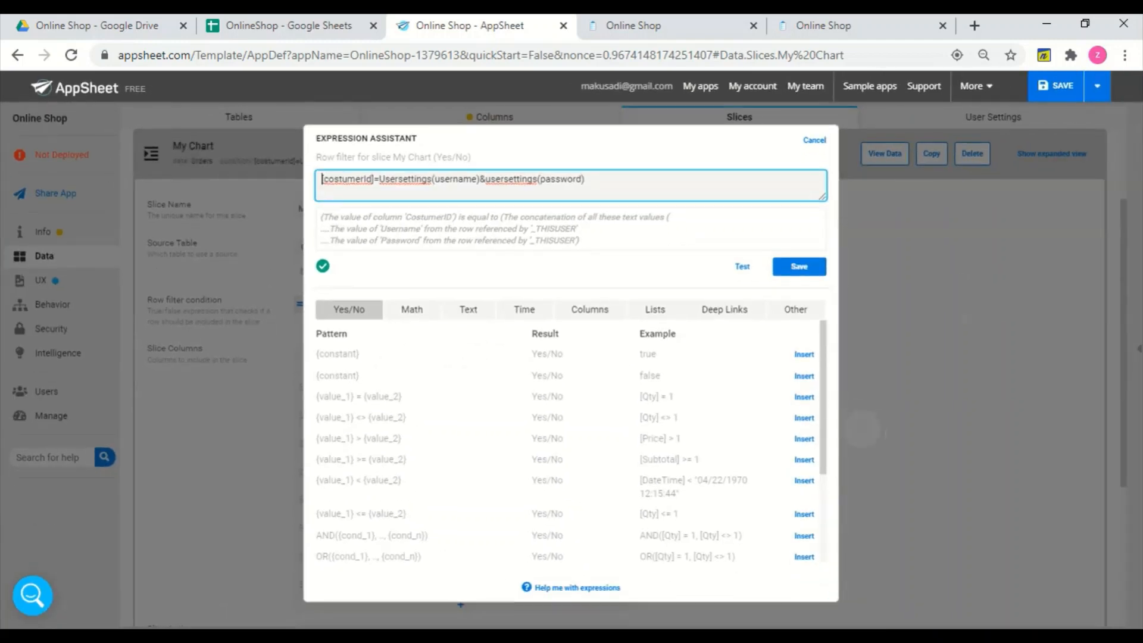
key(Escape)
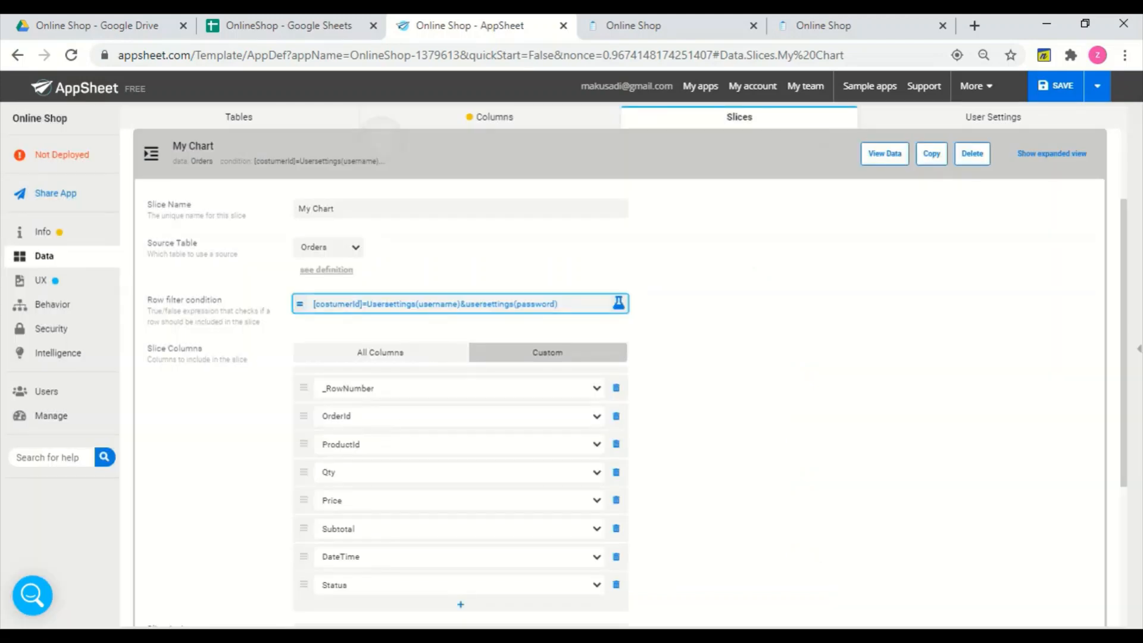
Collapse the My Chart slice and review the My Account slice's source table, row filter condition and update mode, leaving it collapsed
click(381, 139)
click(547, 271)
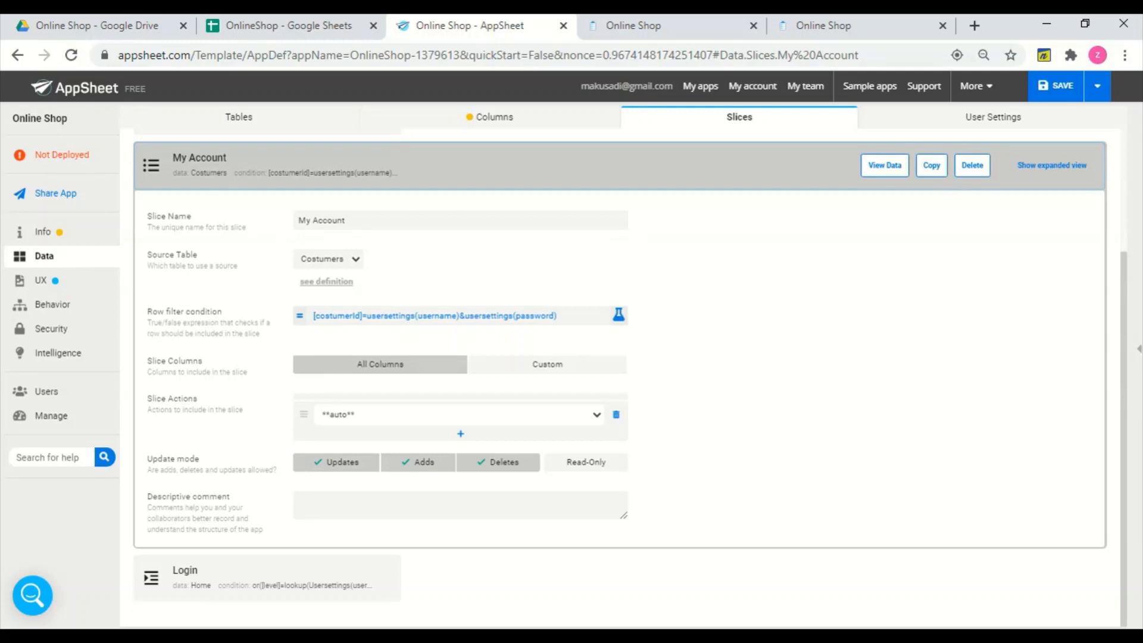
scroll(464, 335, up, 5)
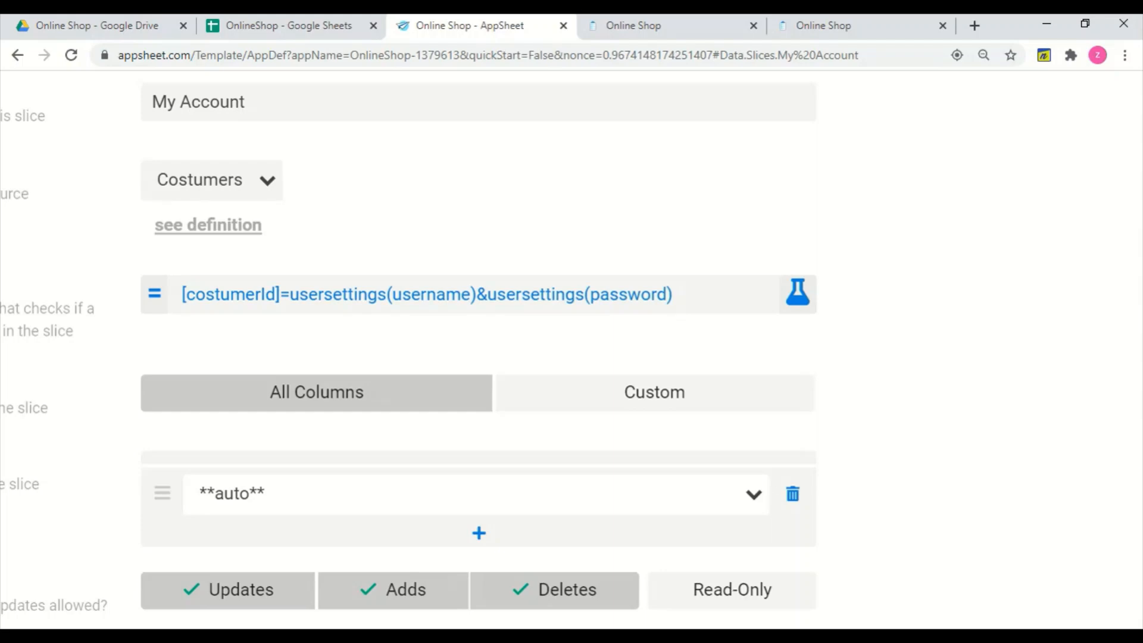
scroll(652, 365, down, 5)
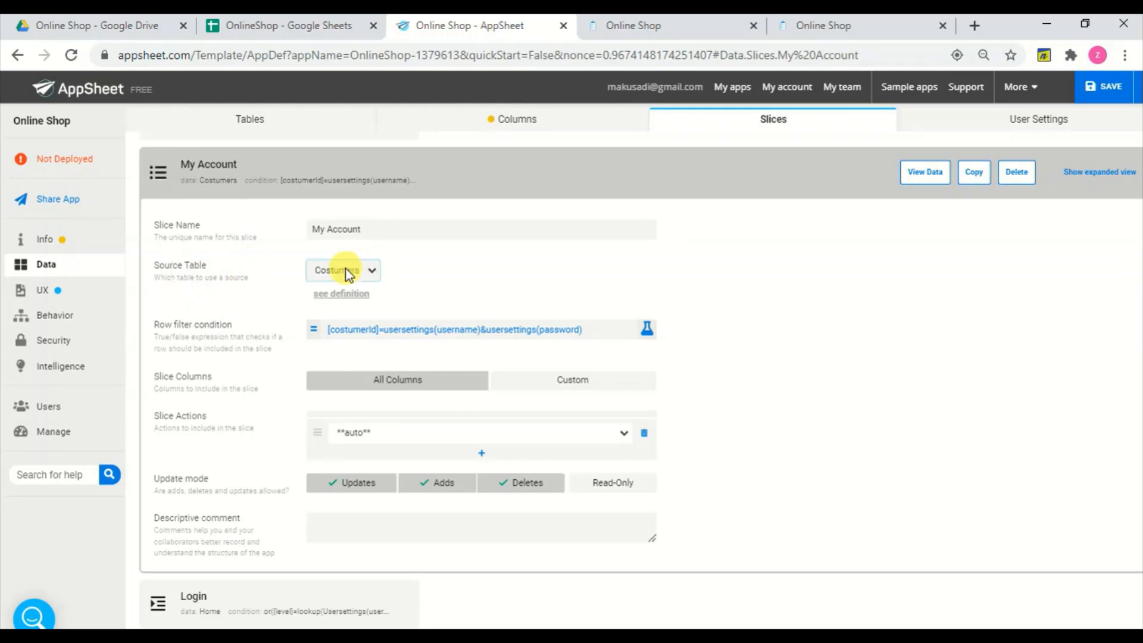
click(288, 196)
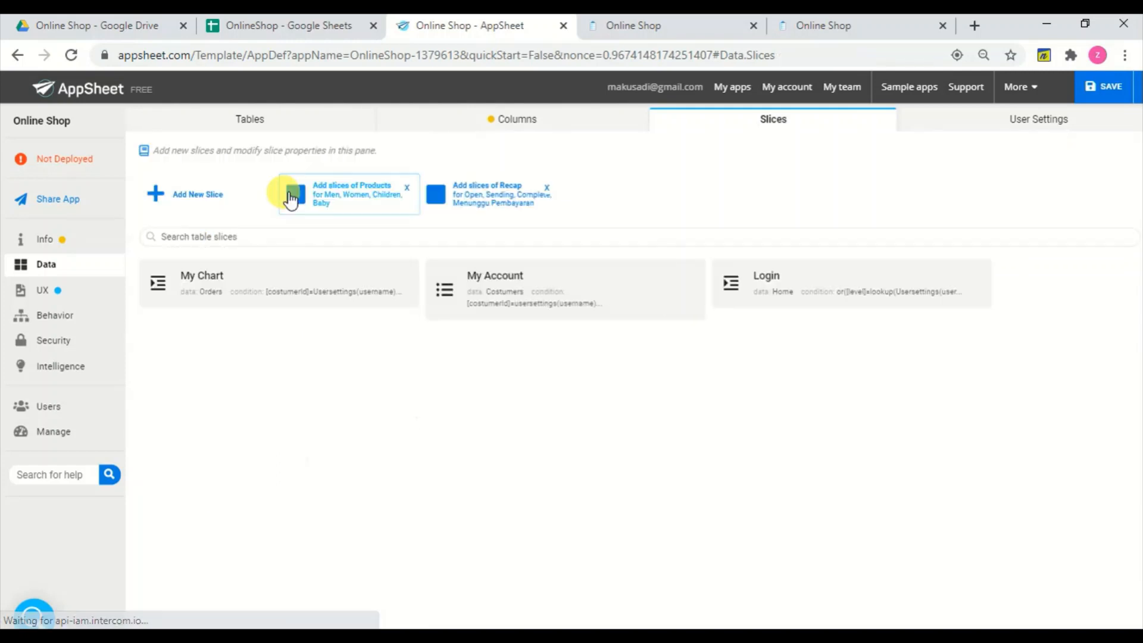
Open the Login slice and examine its row filter expression on the Home table in the Expression Assistant
click(834, 292)
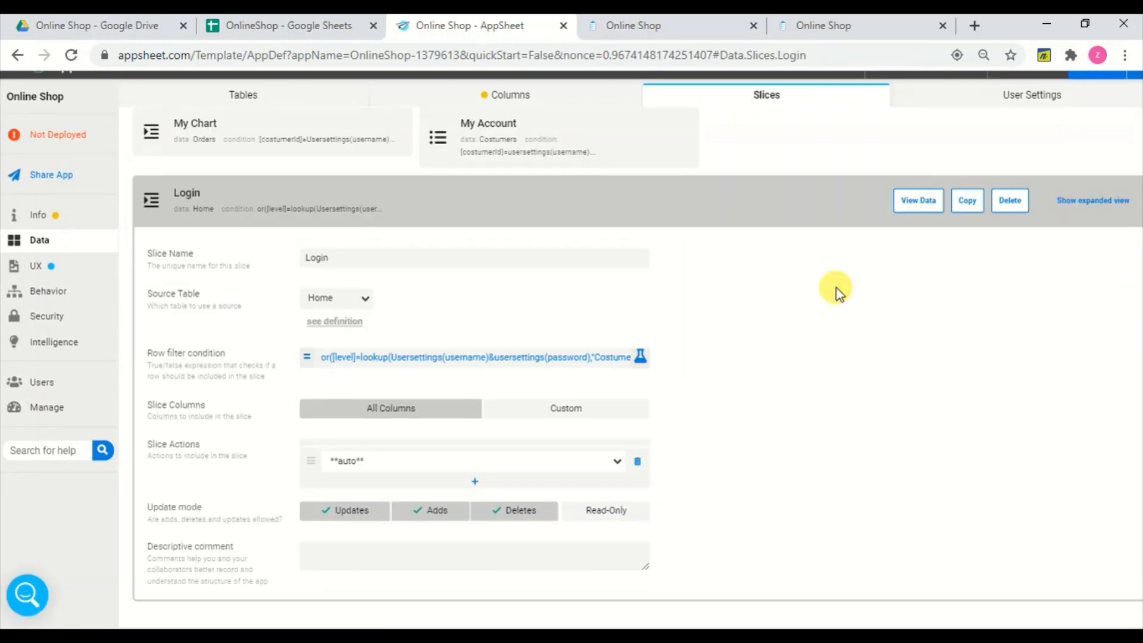
click(558, 357)
click(557, 349)
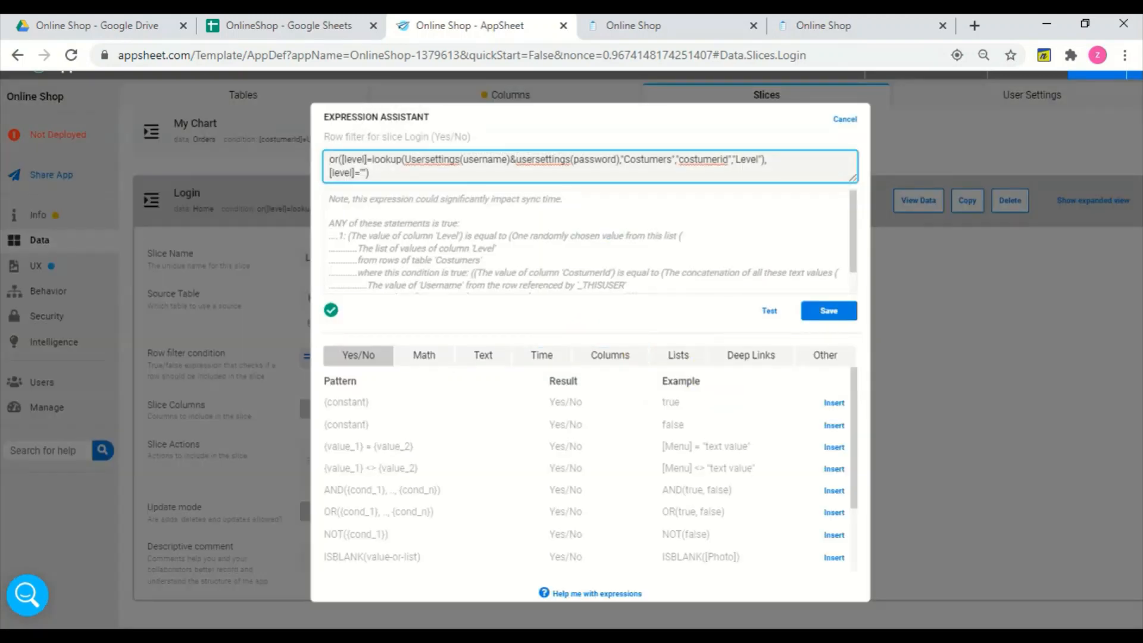
key(ctrl+plus)
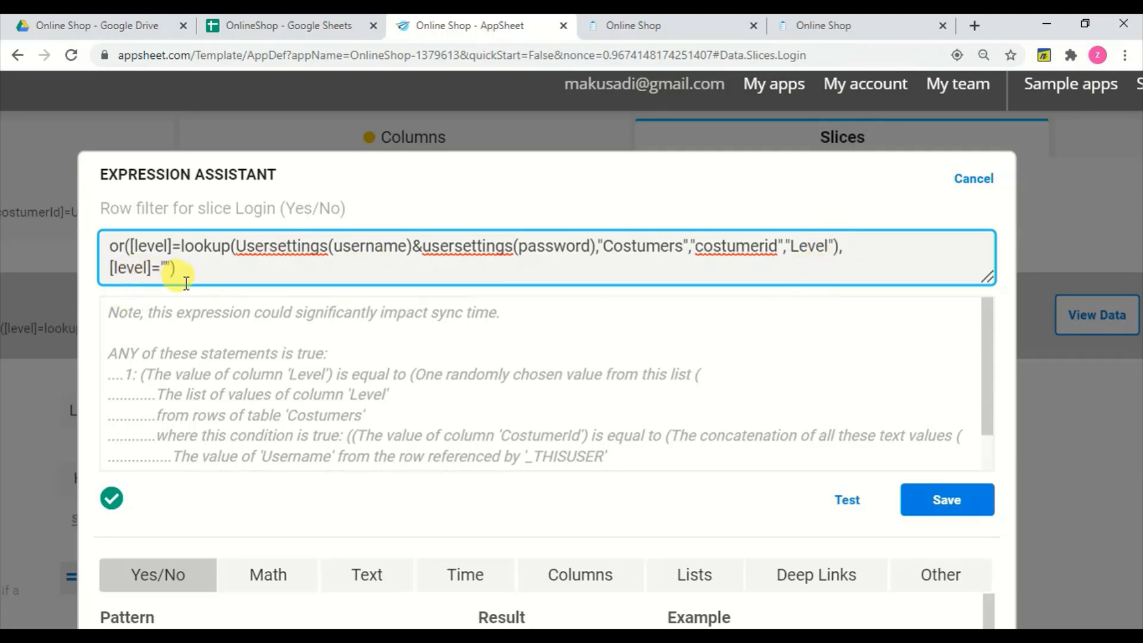
In the OnlineShop spreadsheet's Home sheet, fit the Photo column to its contents and check the Level cells for Sign up and Login
click(278, 34)
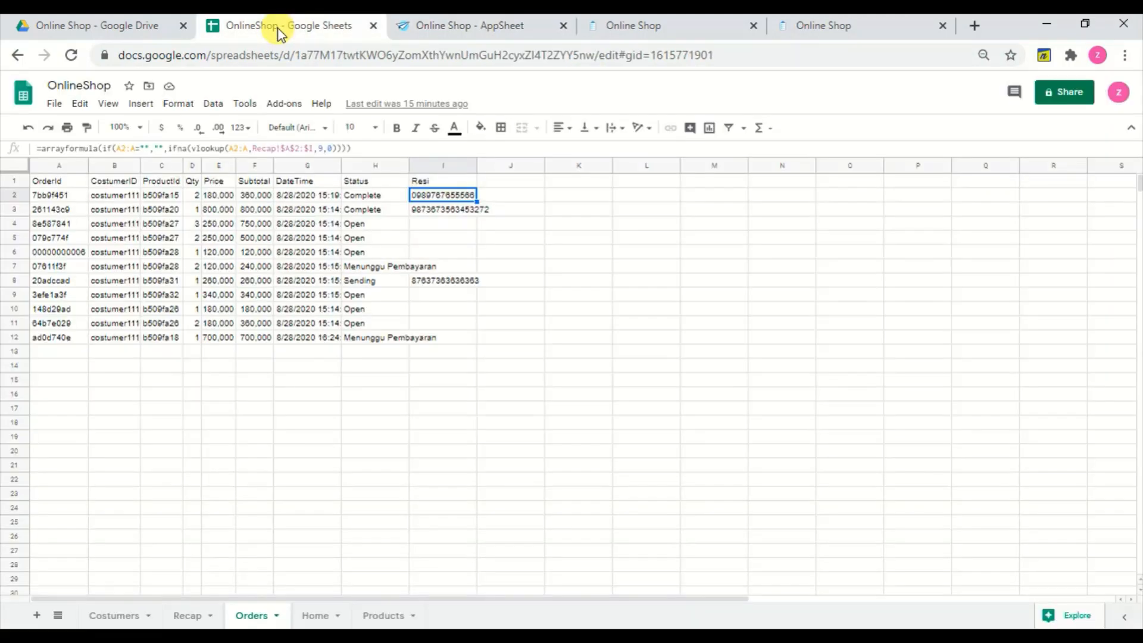
click(325, 620)
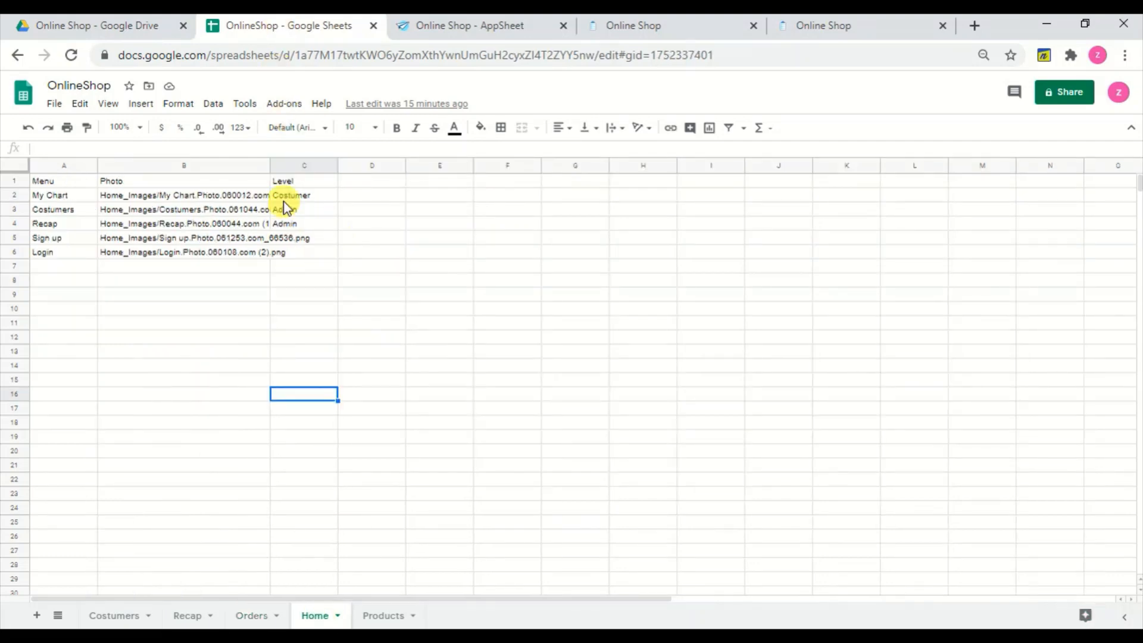
drag(270, 165, 270, 165)
double_click(270, 164)
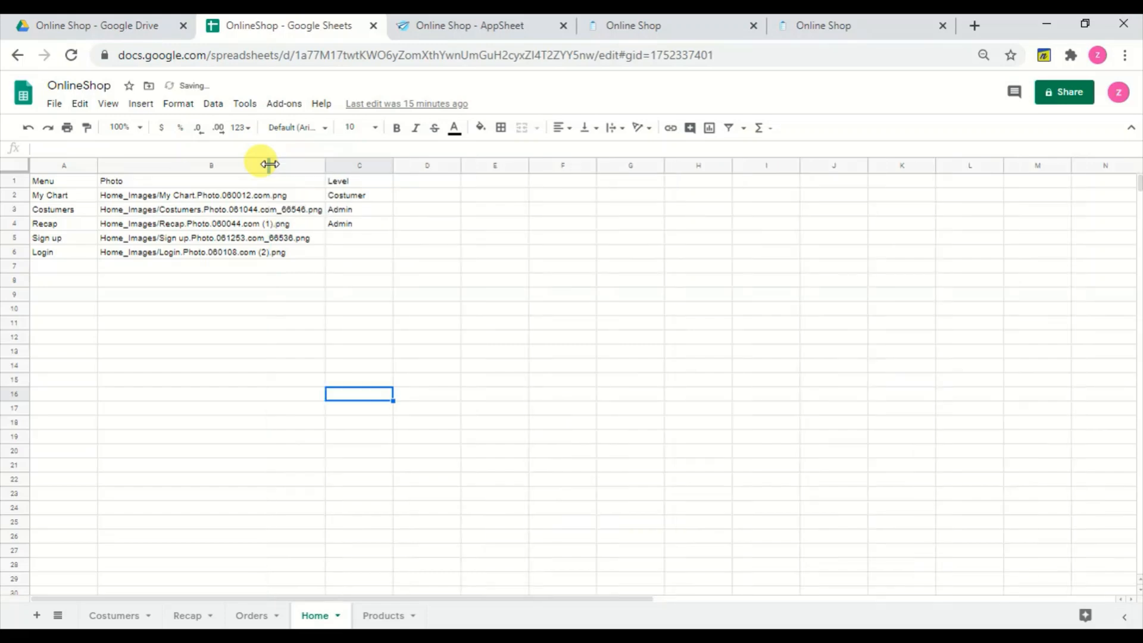
click(353, 240)
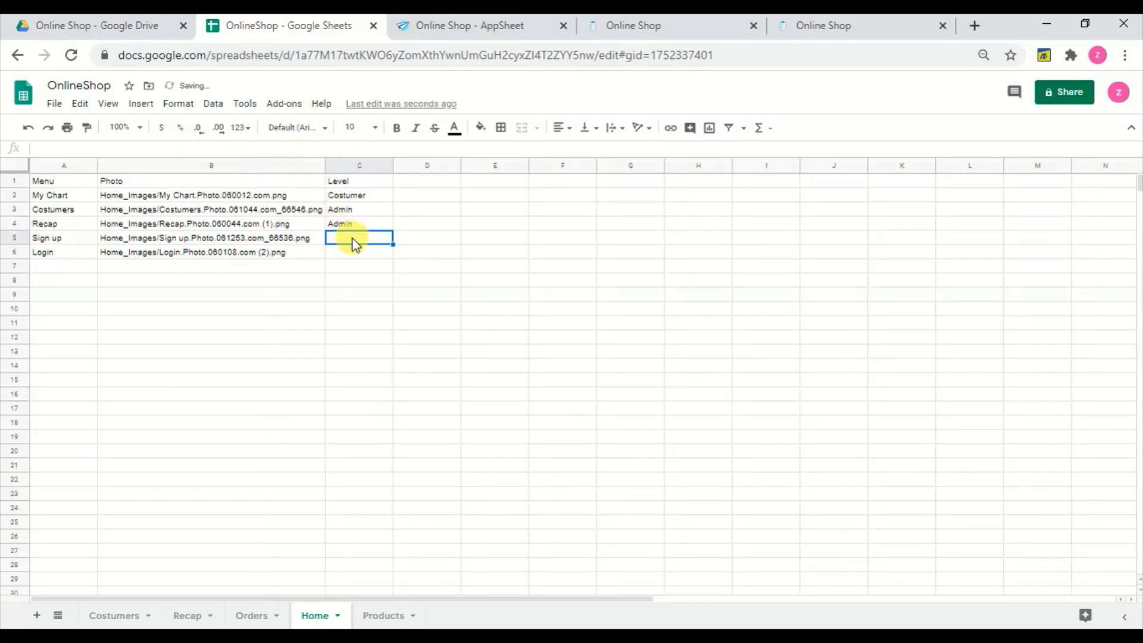
click(352, 254)
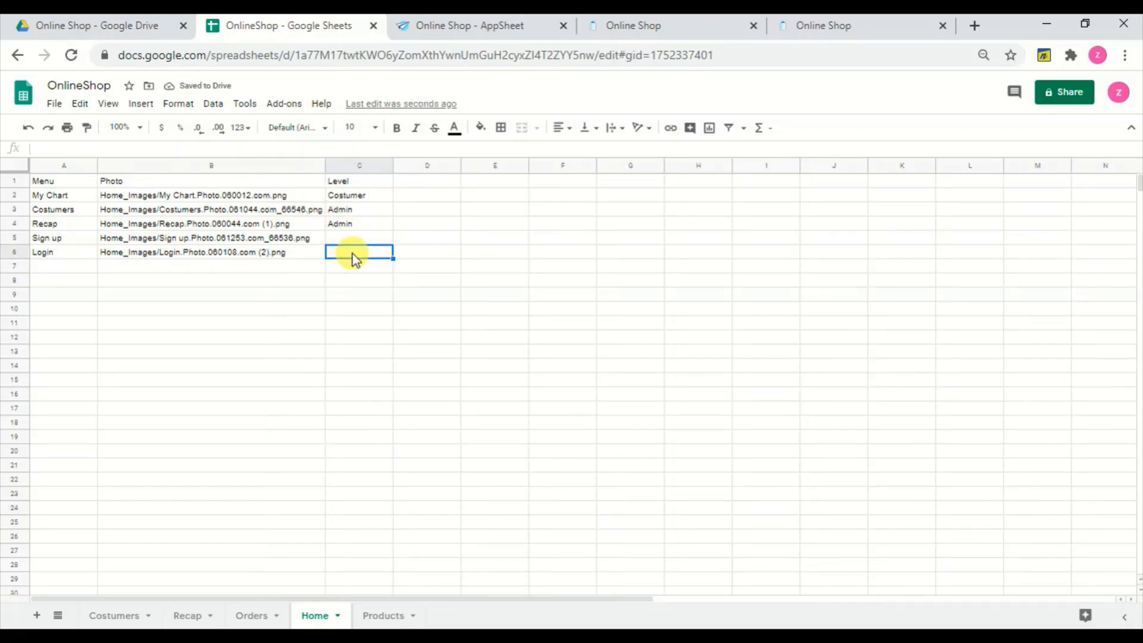
Check the menus shown in the two running Online Shop app tabs and return to the AppSheet editor
click(684, 30)
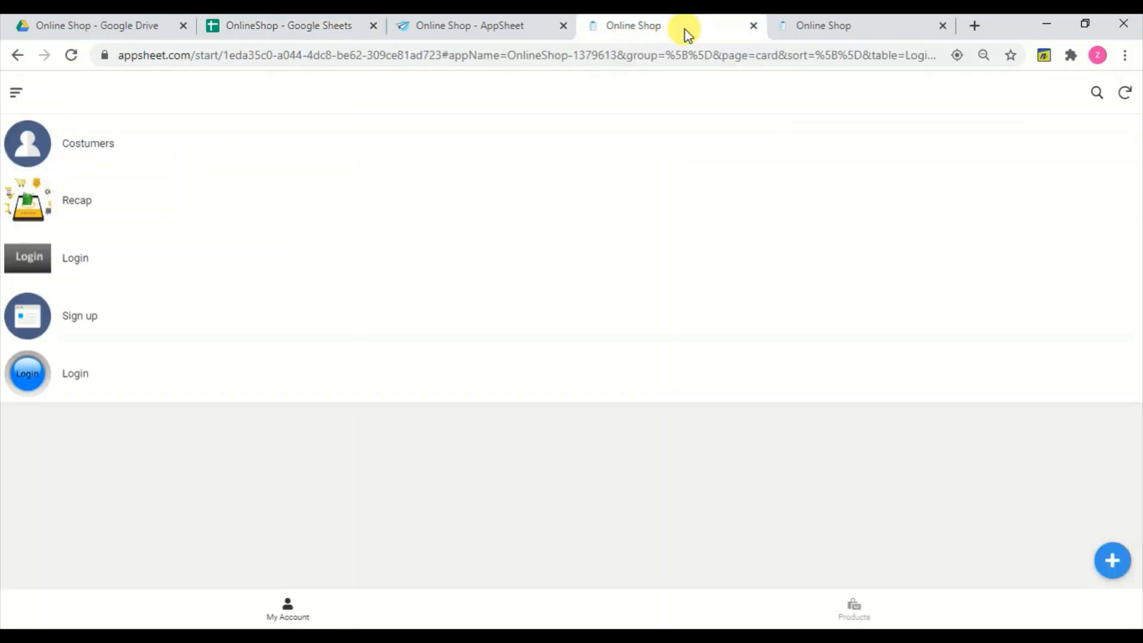
click(814, 30)
click(473, 25)
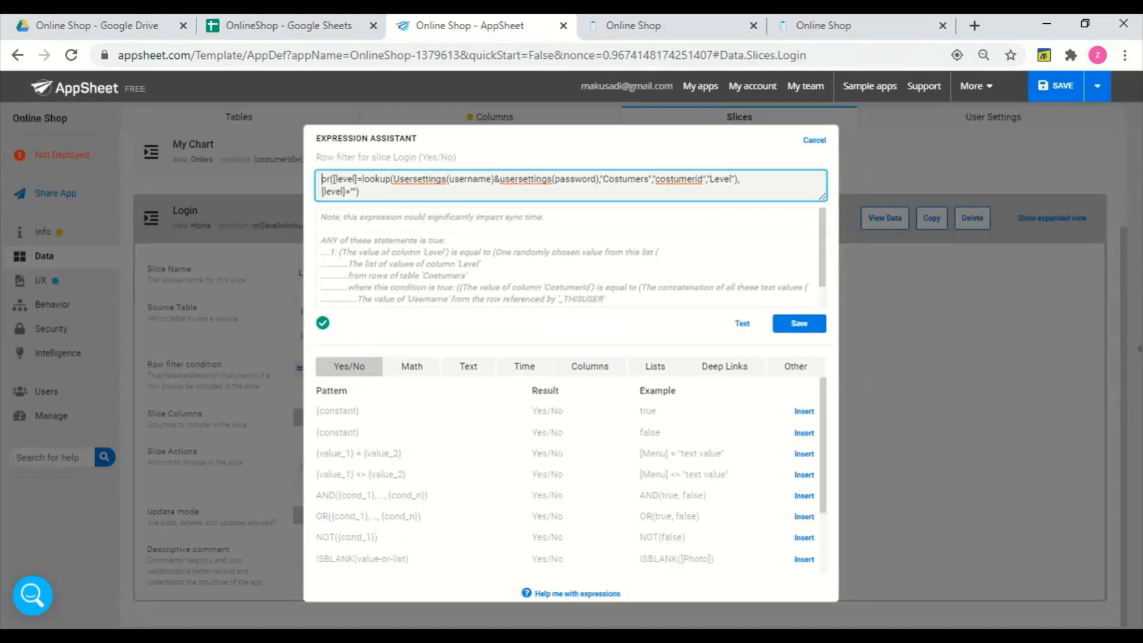
Close the Login slice's row filter expression without changes and collapse the slice
click(813, 139)
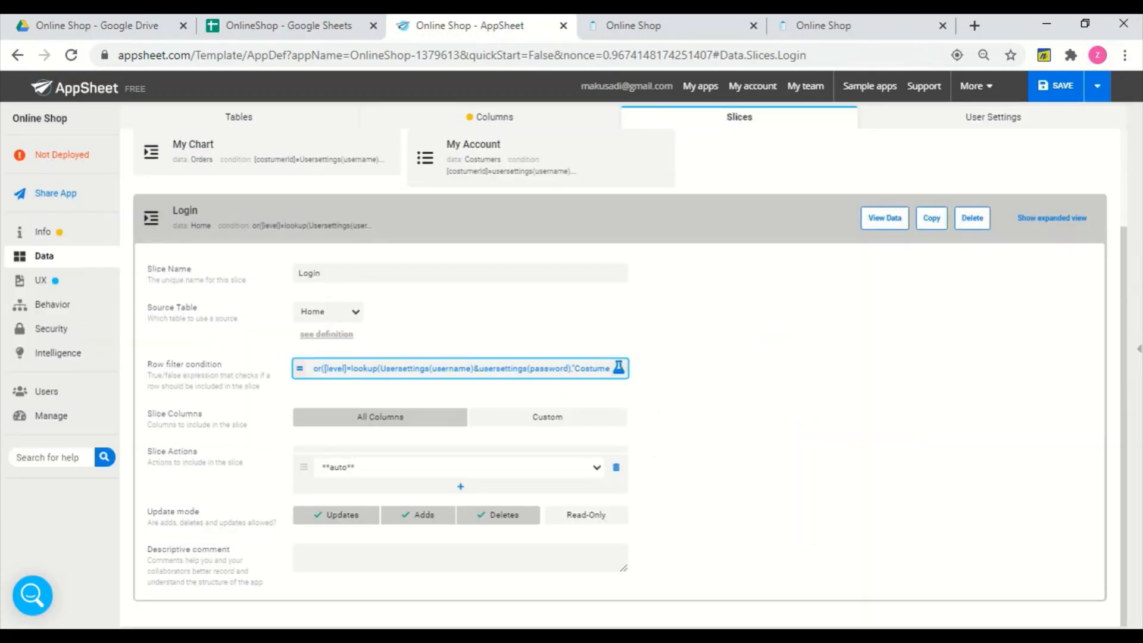
click(620, 218)
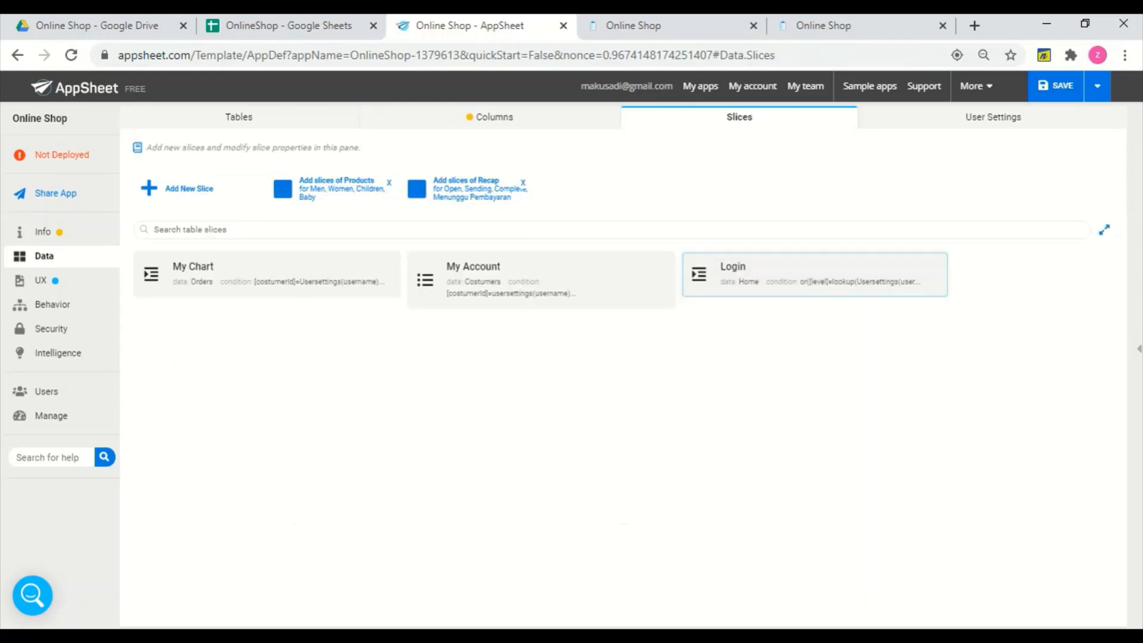
click(248, 320)
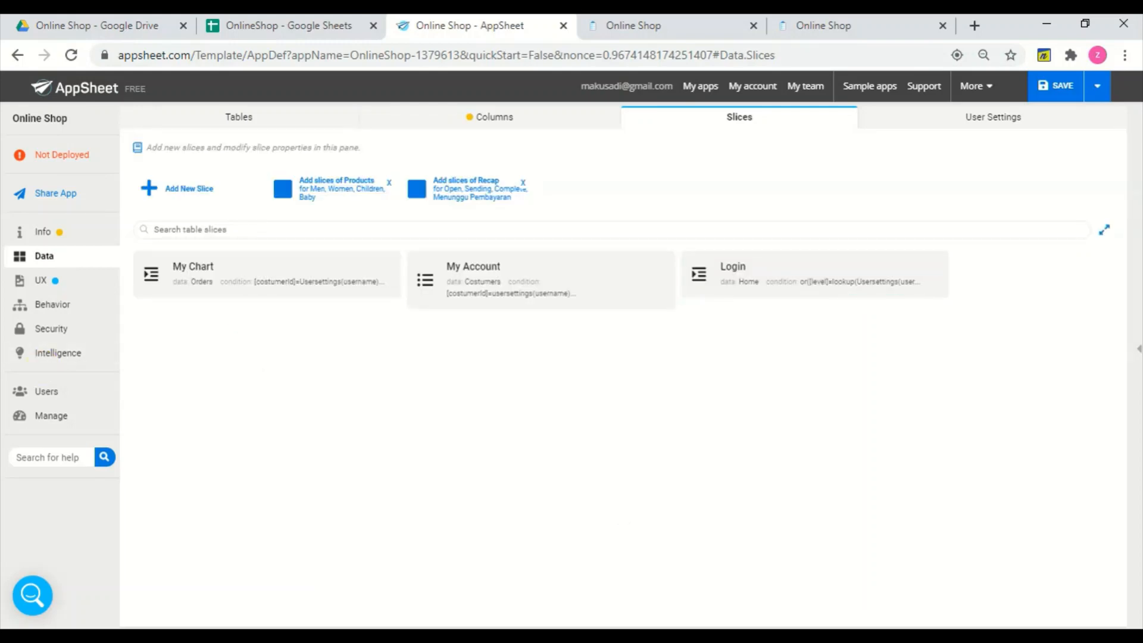
Open the My Account view in the UX settings and review its data source, view type, position and card layout
click(60, 288)
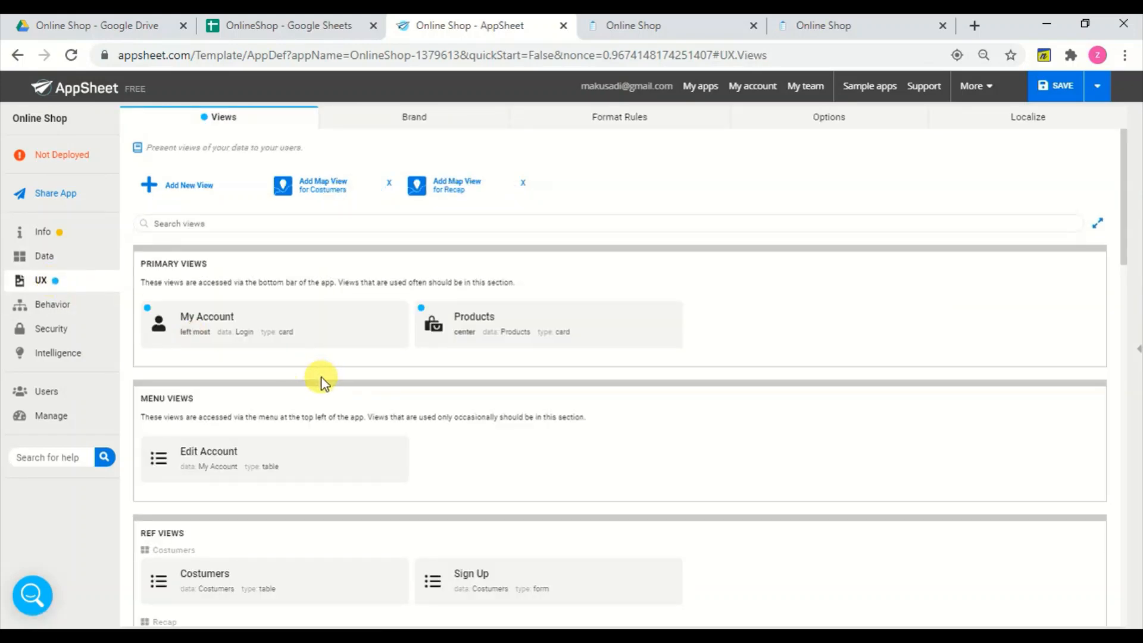
click(269, 324)
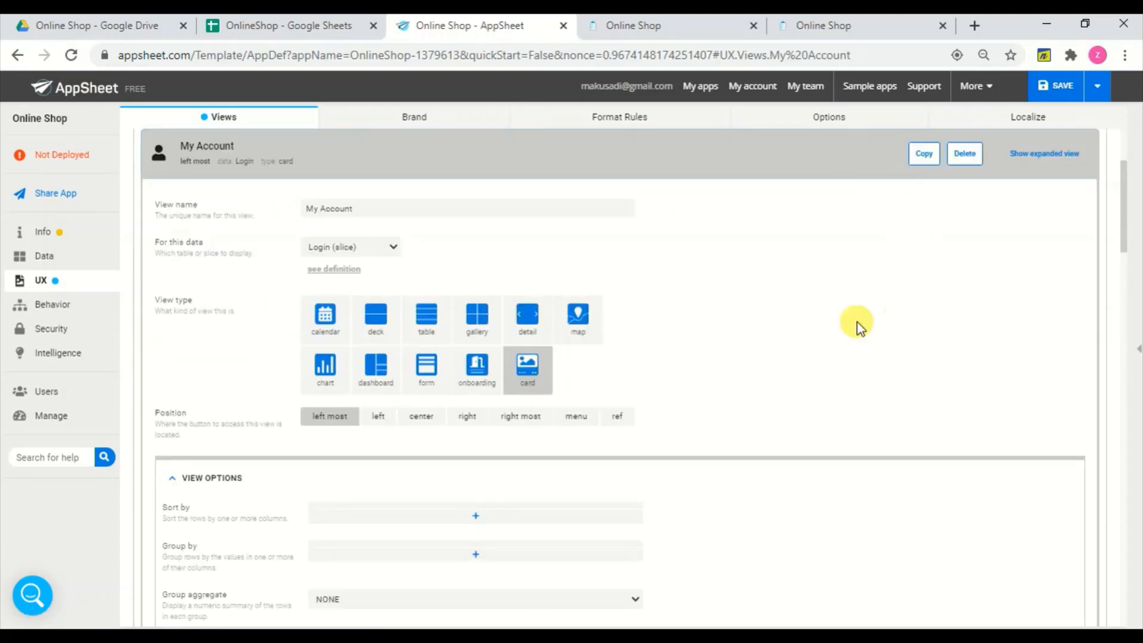
scroll(848, 336, down, 5)
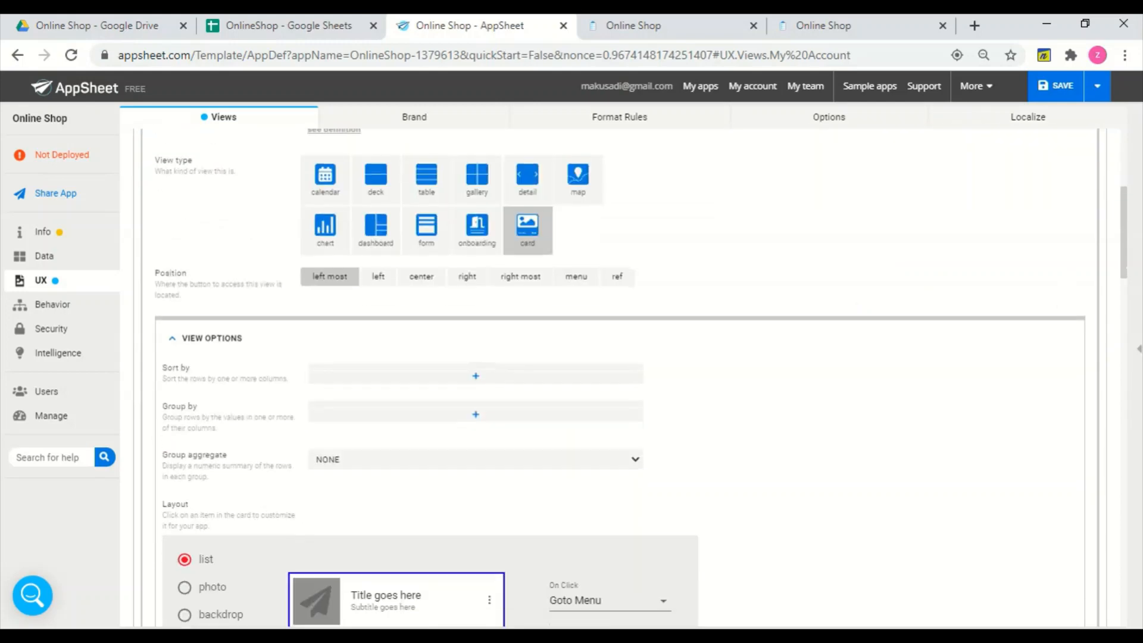
scroll(619, 369, down, 3)
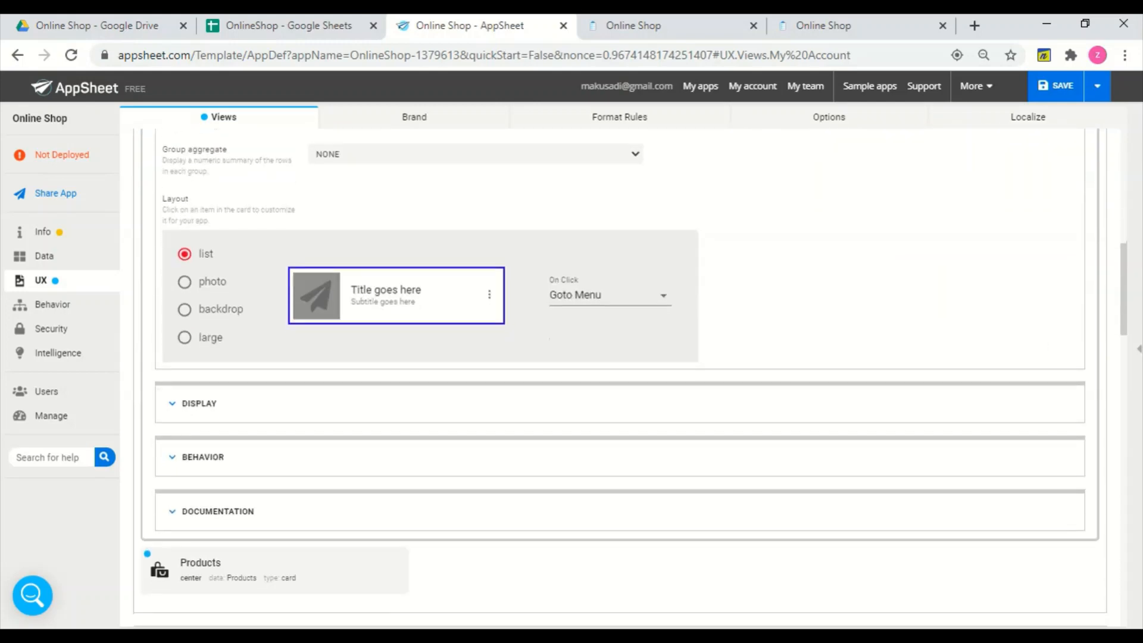
scroll(619, 369, up, 2)
scroll(640, 377, up, 2)
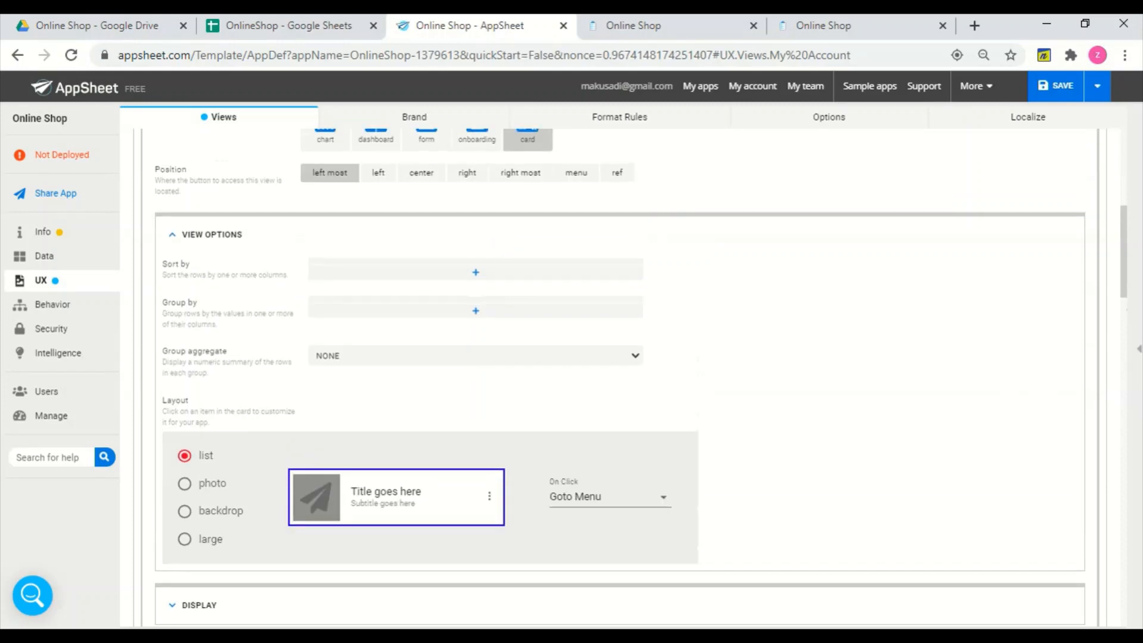
Compare My Account in the two running Online Shop apps, opening it in the customer session and syncing the admin session
click(824, 26)
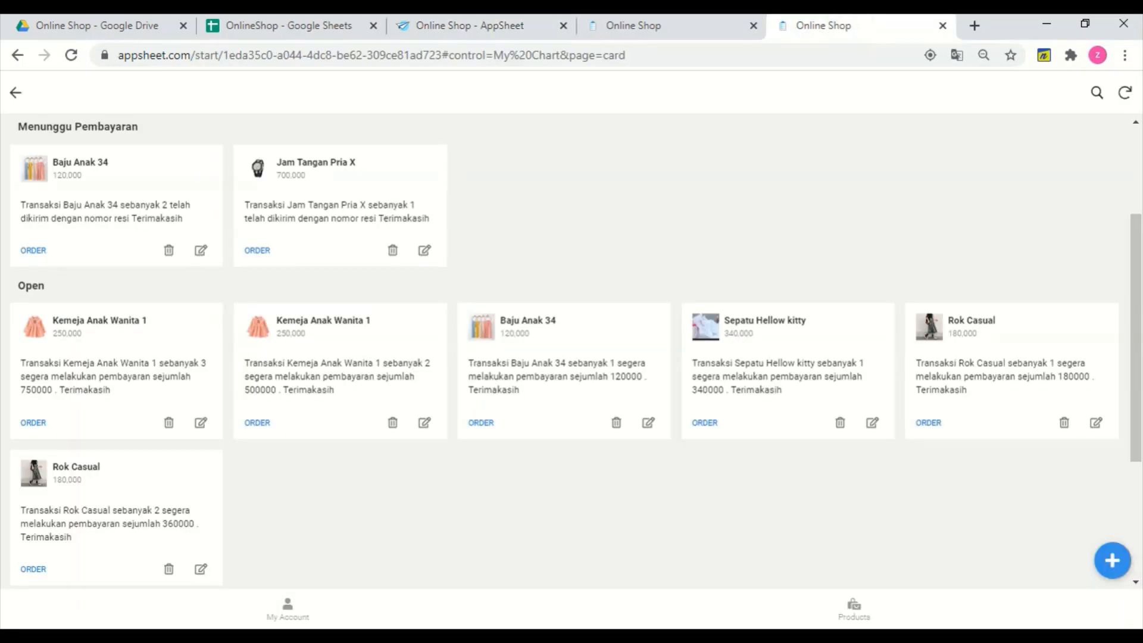
click(673, 26)
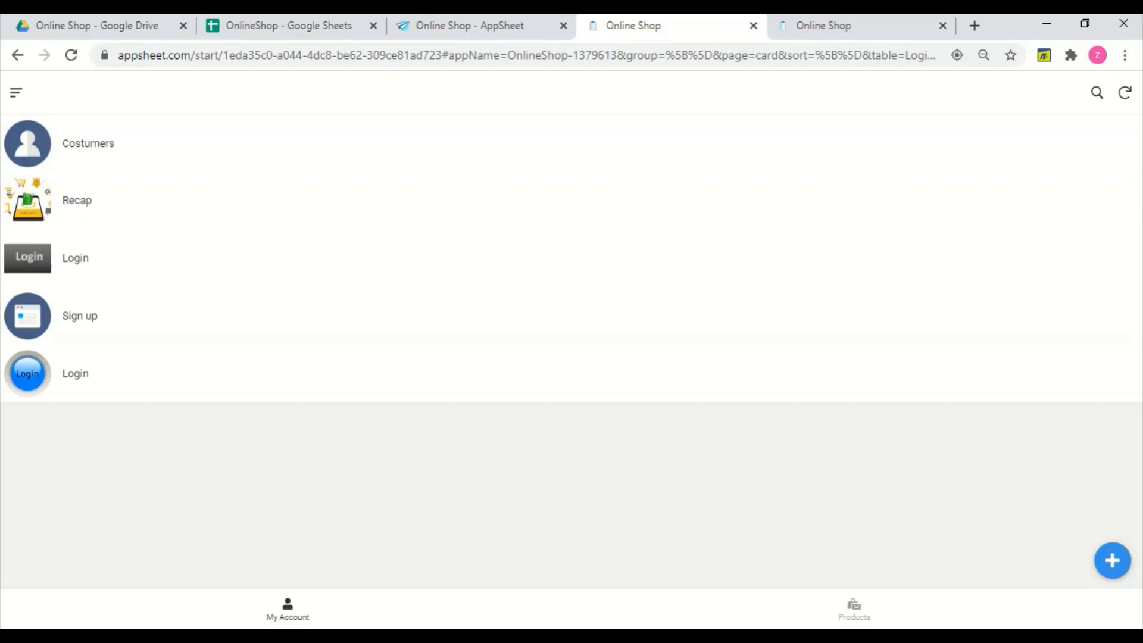
click(857, 25)
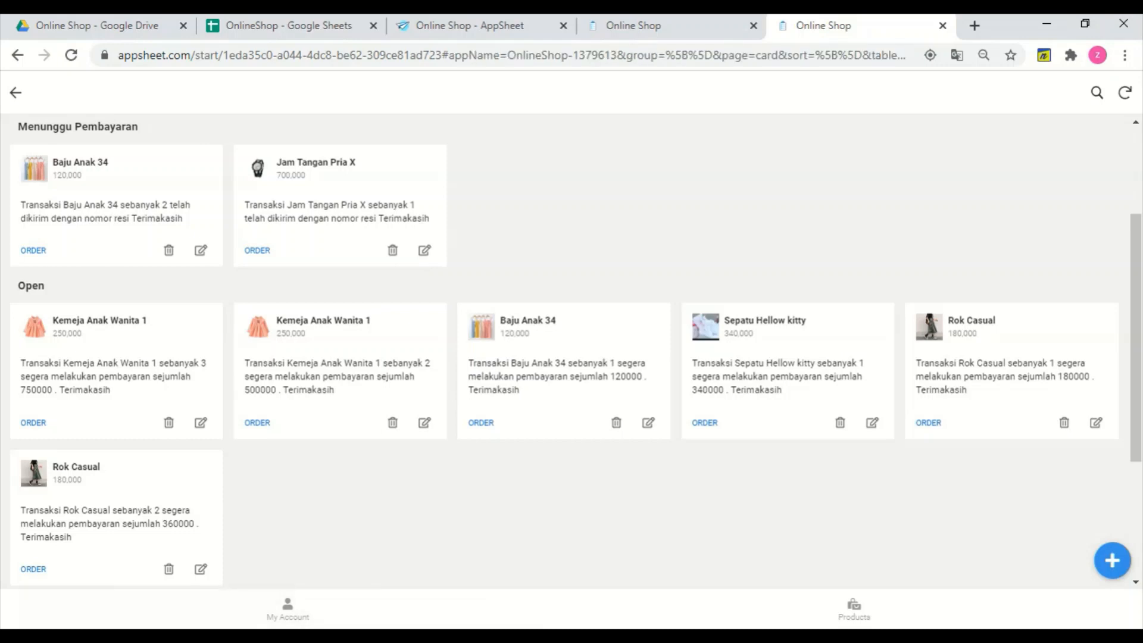
click(288, 609)
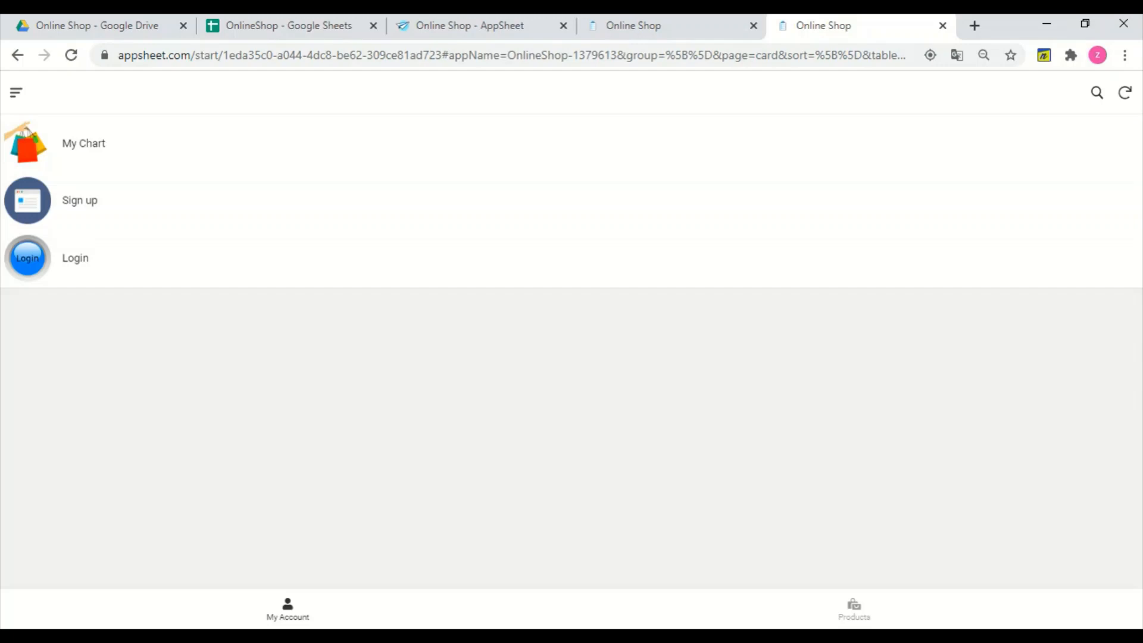
click(656, 27)
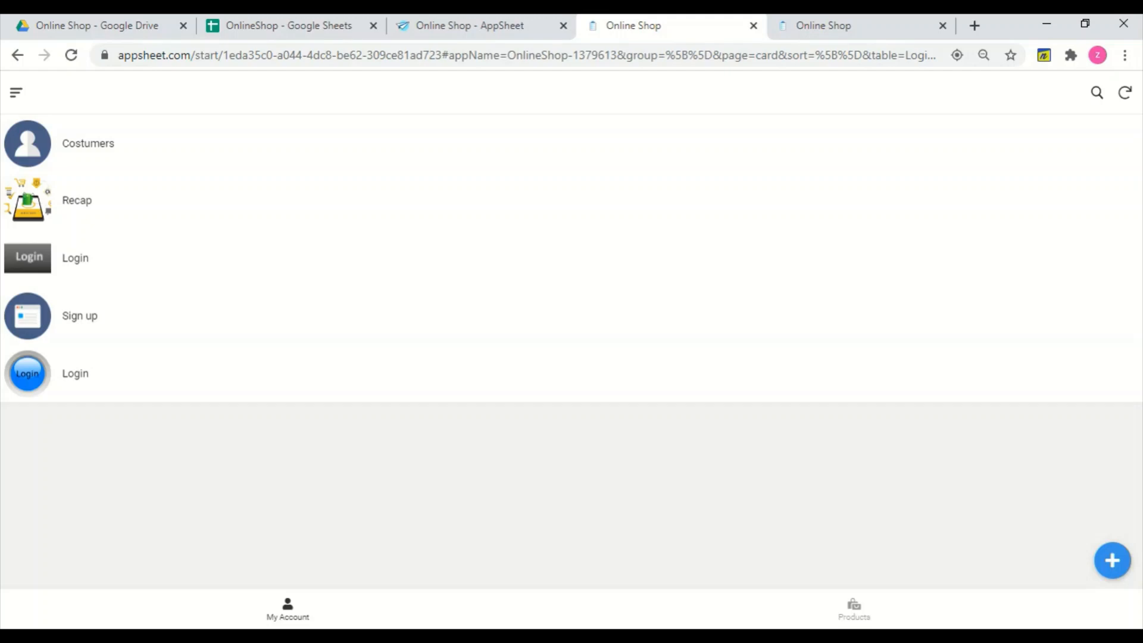
click(1125, 93)
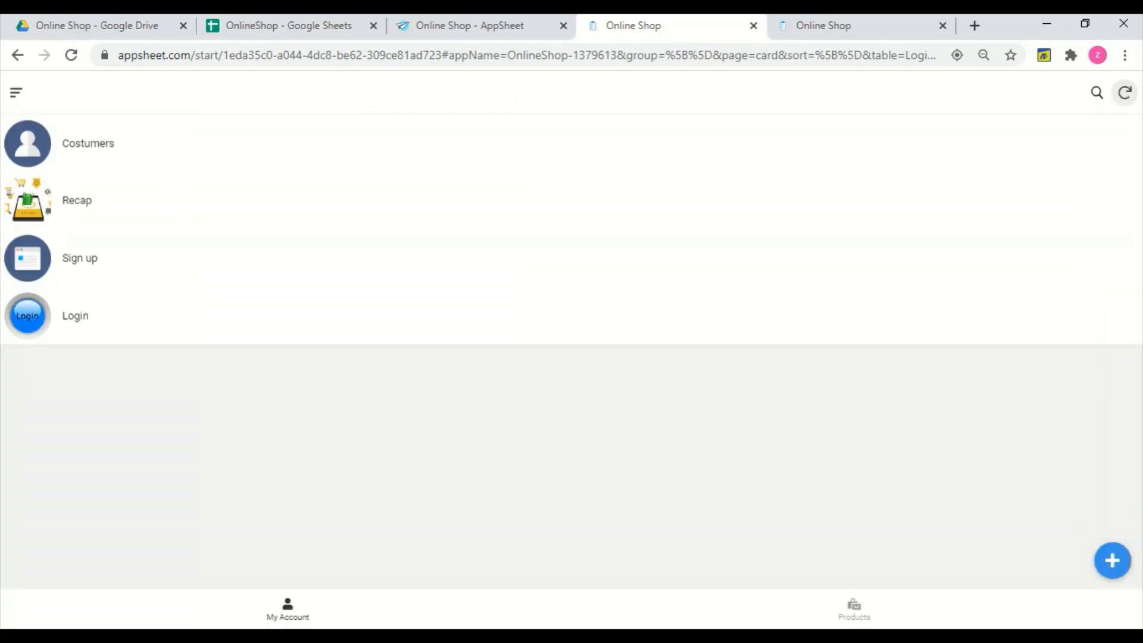
Return to the AppSheet editor and set the Image Fit of the Photo in the My Account view's list card layout to contain
key(ctrl+shift+Tab)
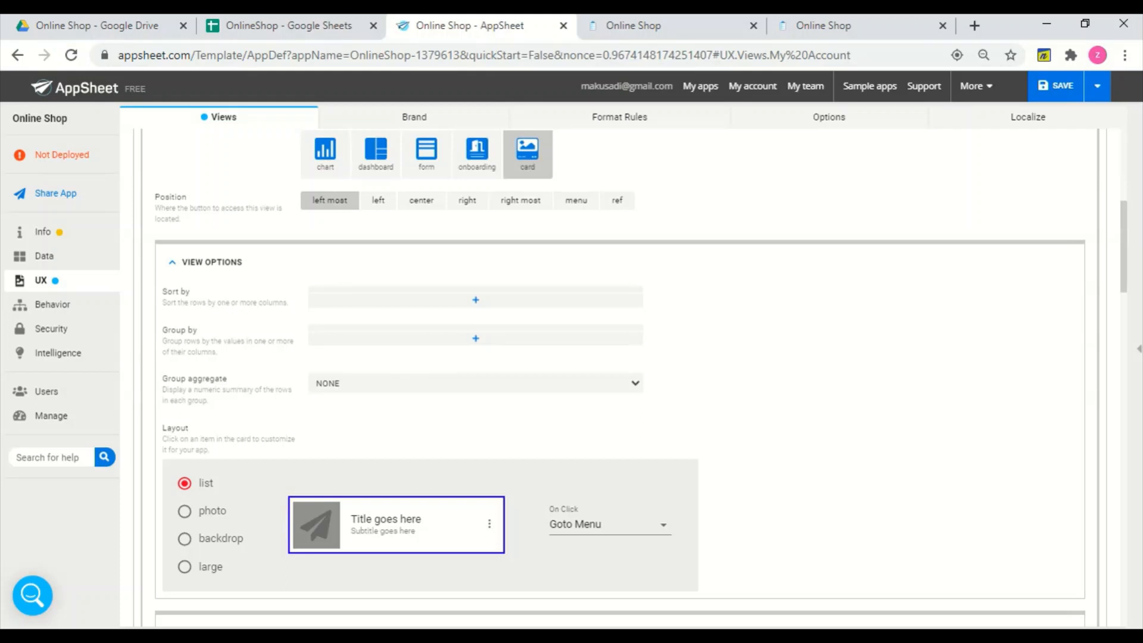
scroll(856, 446, down, 1)
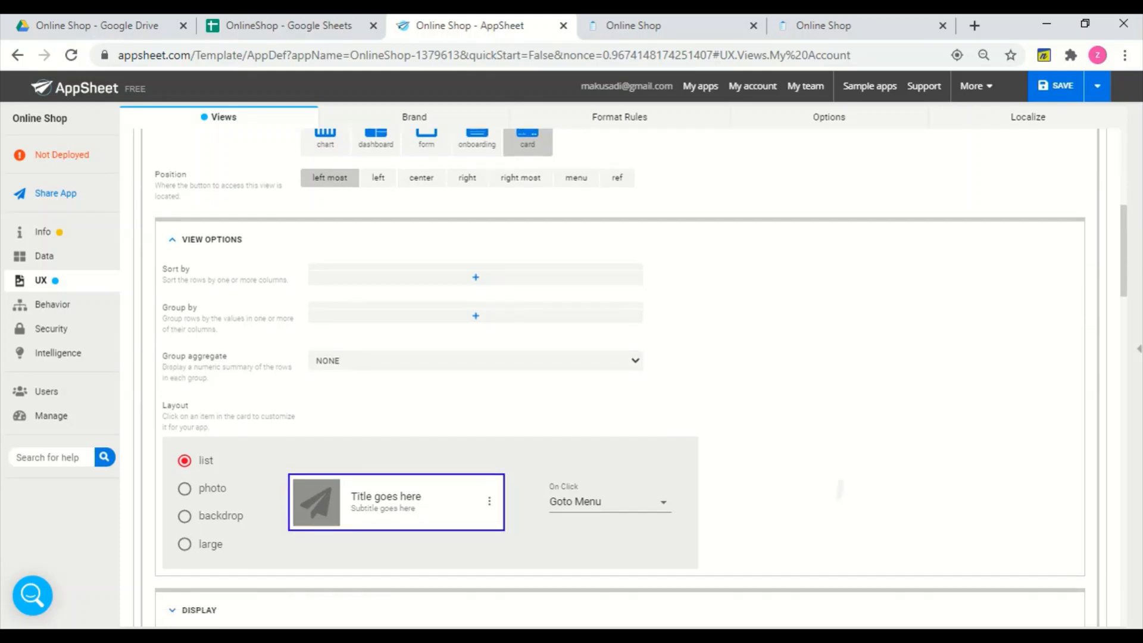
scroll(855, 447, up, 2)
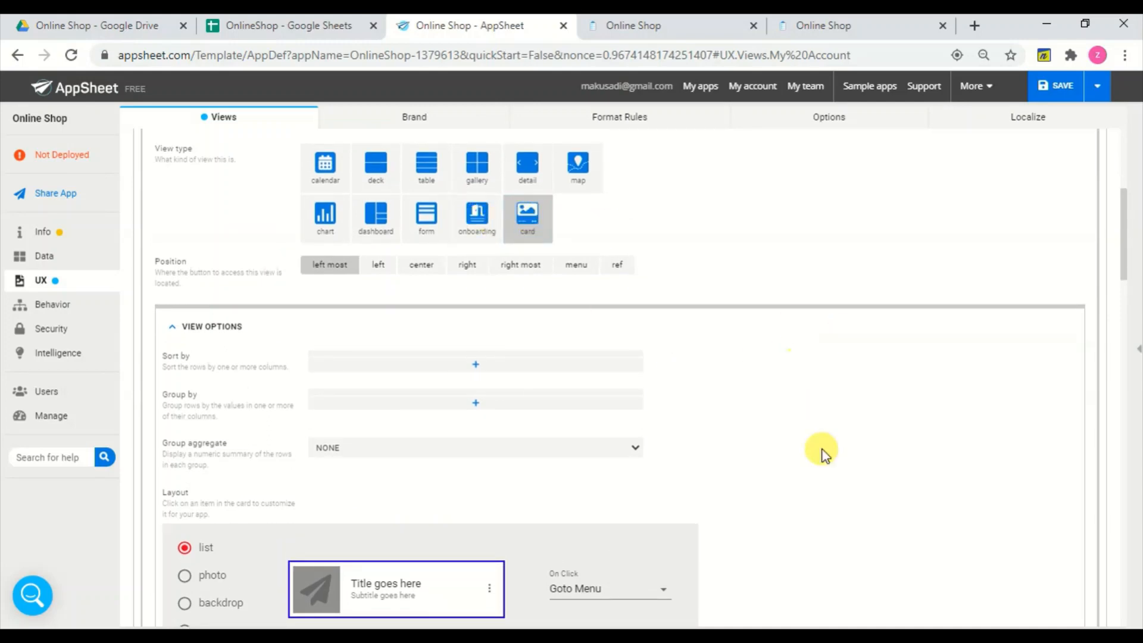
scroll(908, 462, down, 3)
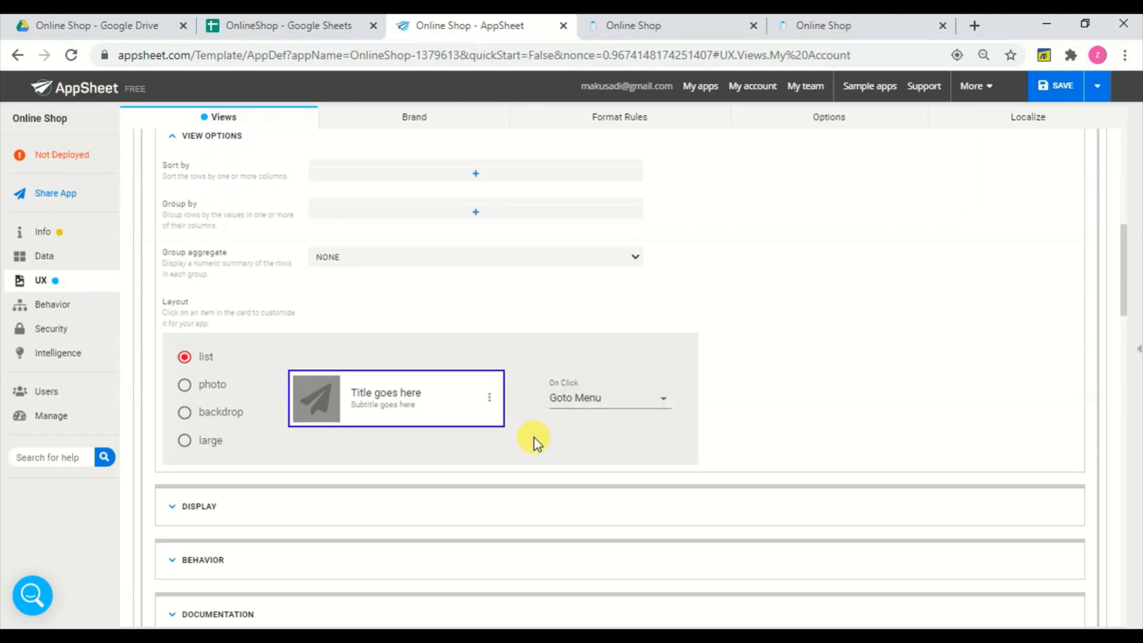
click(314, 407)
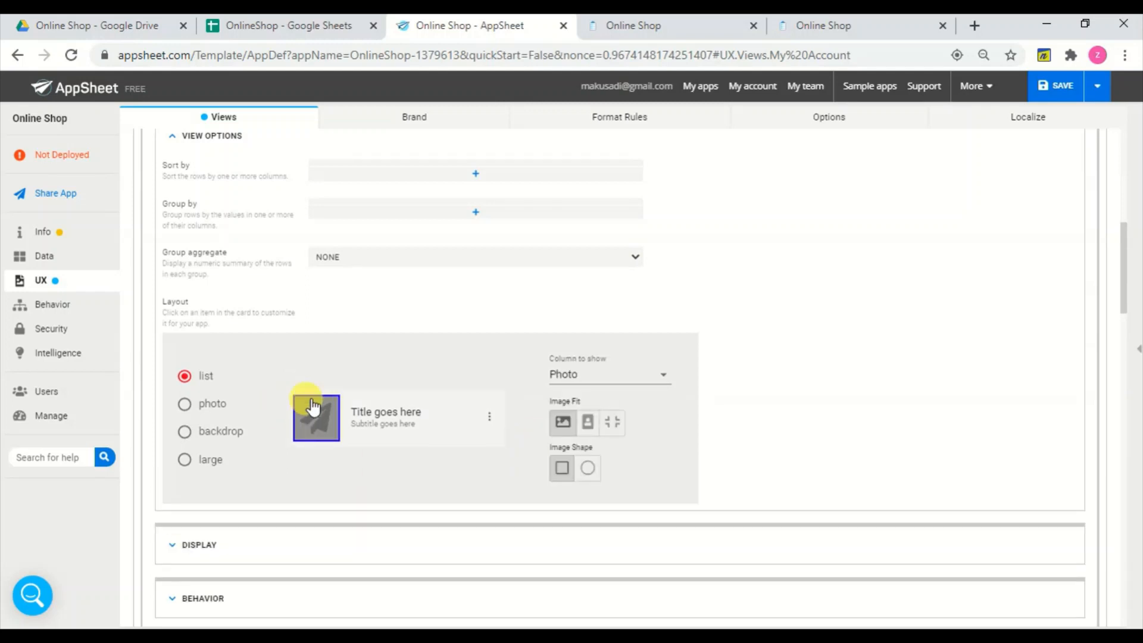
click(590, 430)
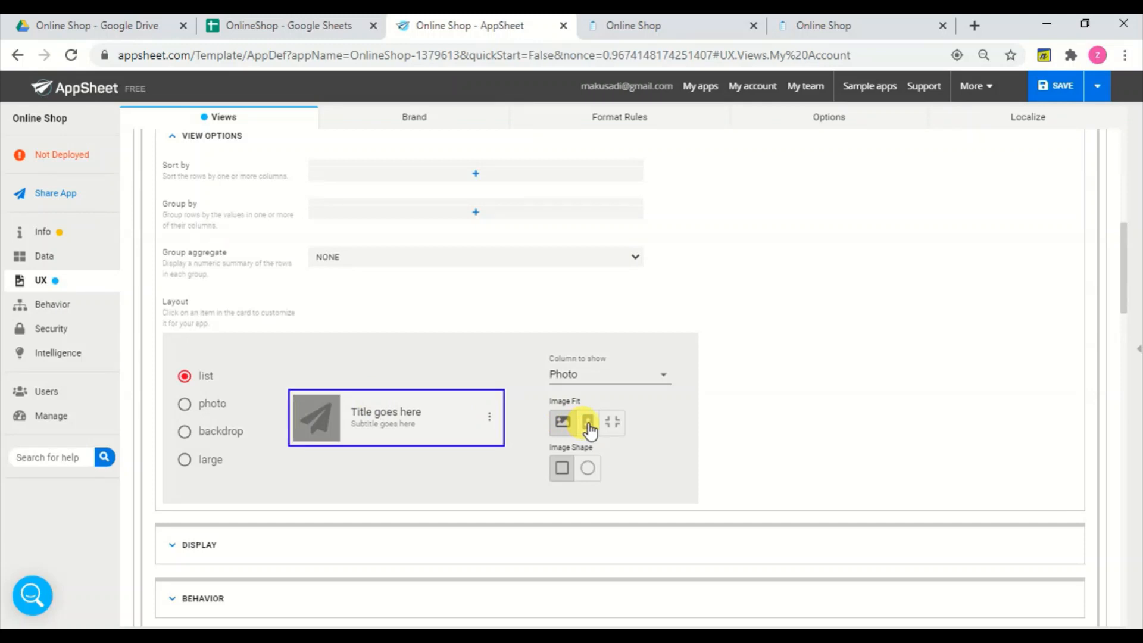
click(589, 424)
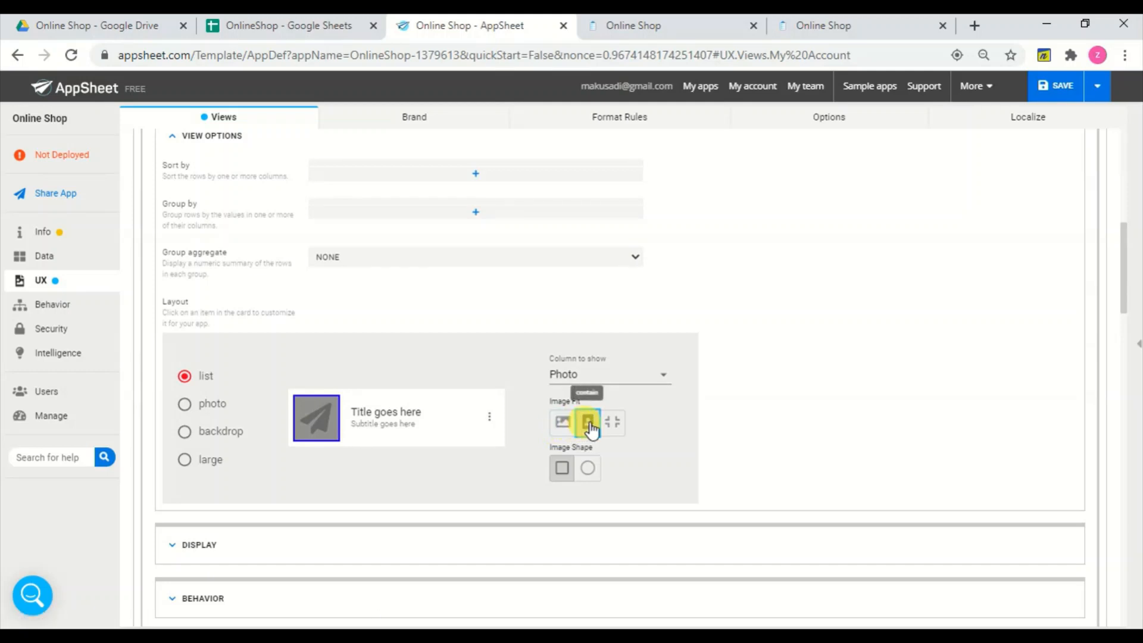
Apply contain as the photo's Image Fit and inspect the Action 1 setting in the My Account view's list card layout
click(588, 424)
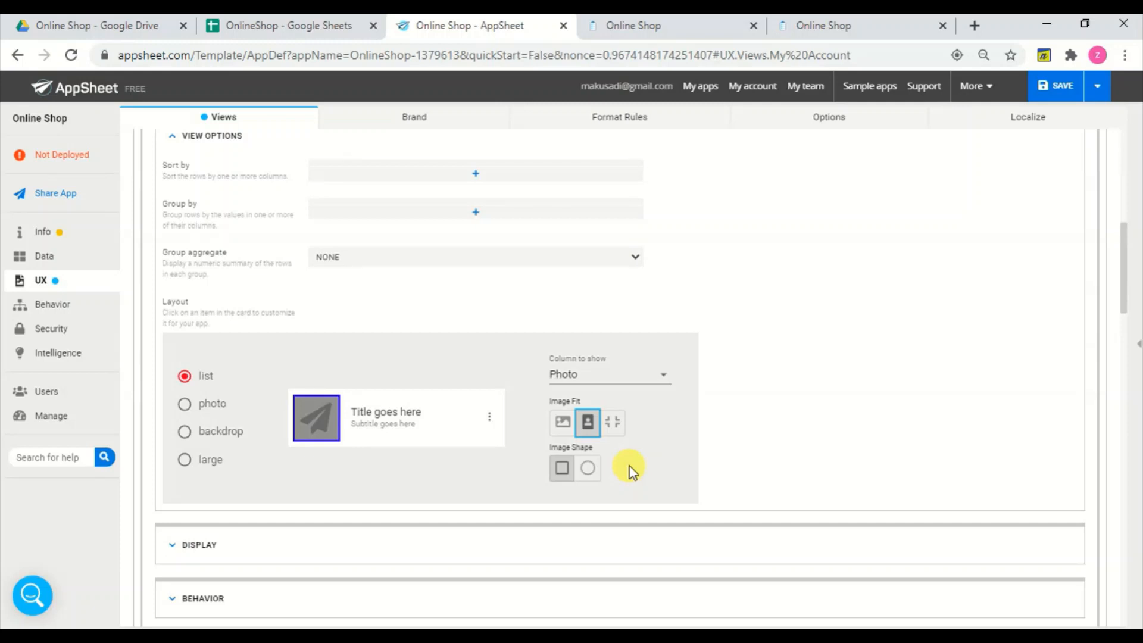
click(491, 424)
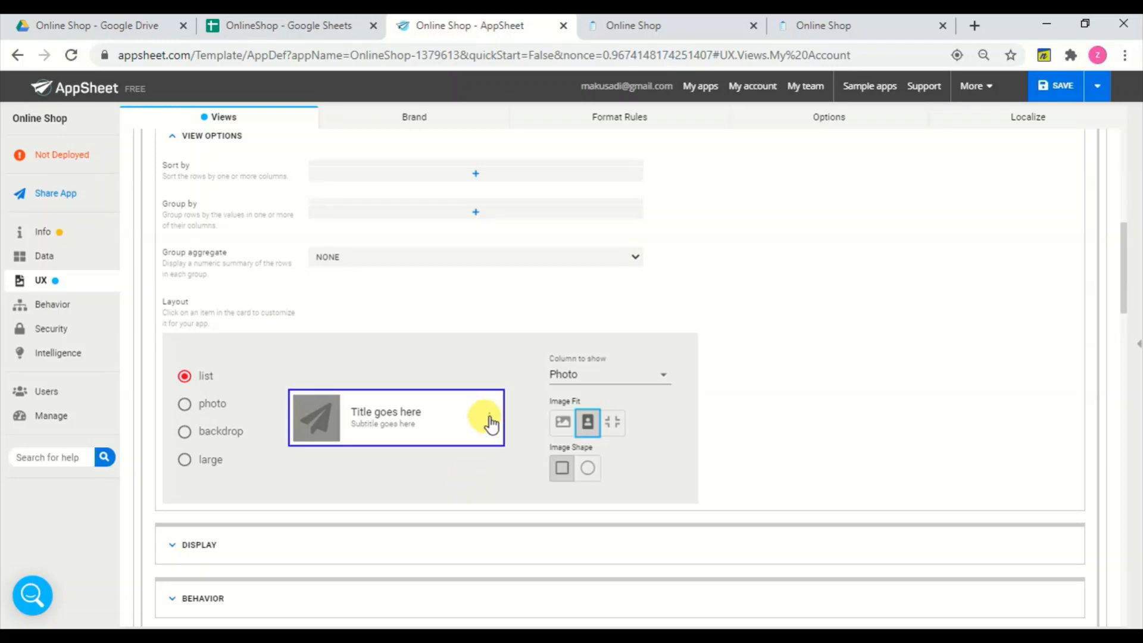
click(490, 421)
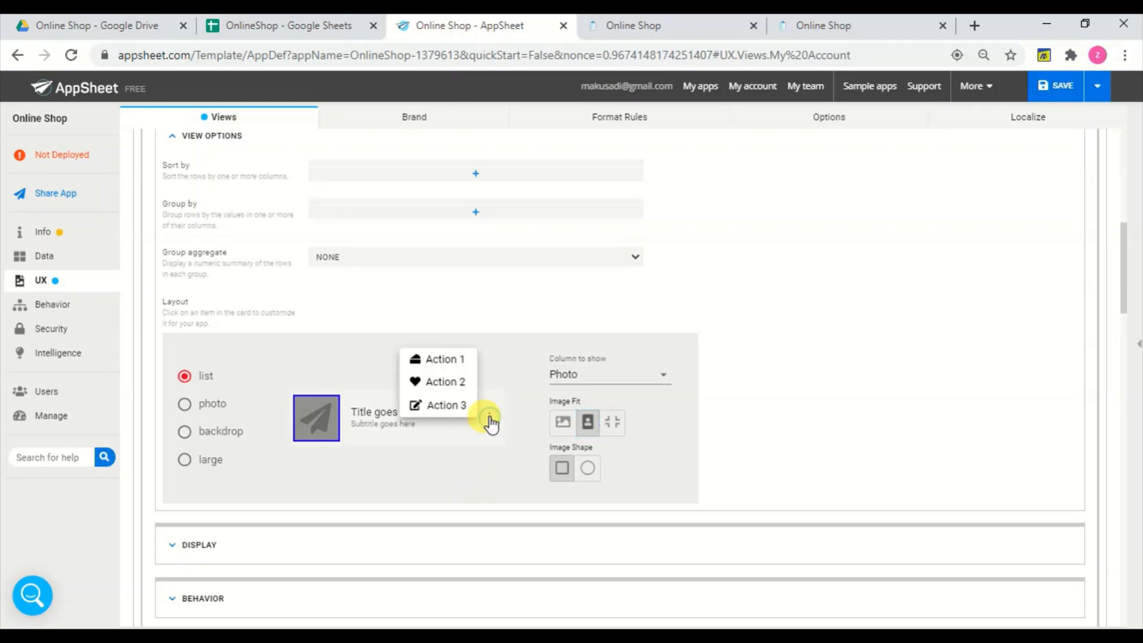
click(461, 361)
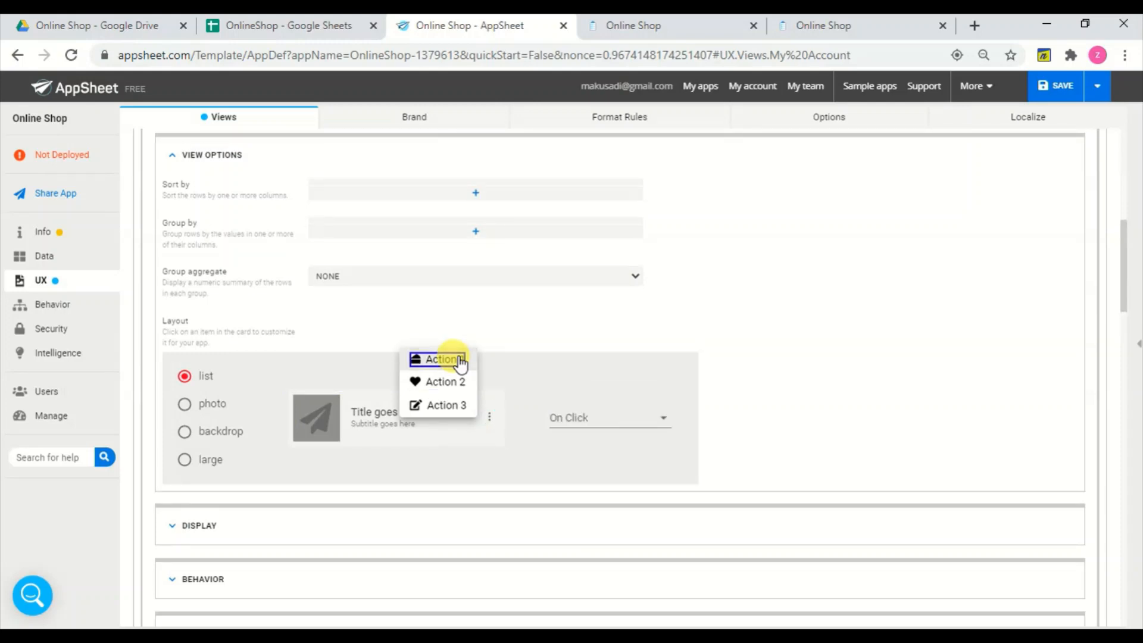
click(559, 373)
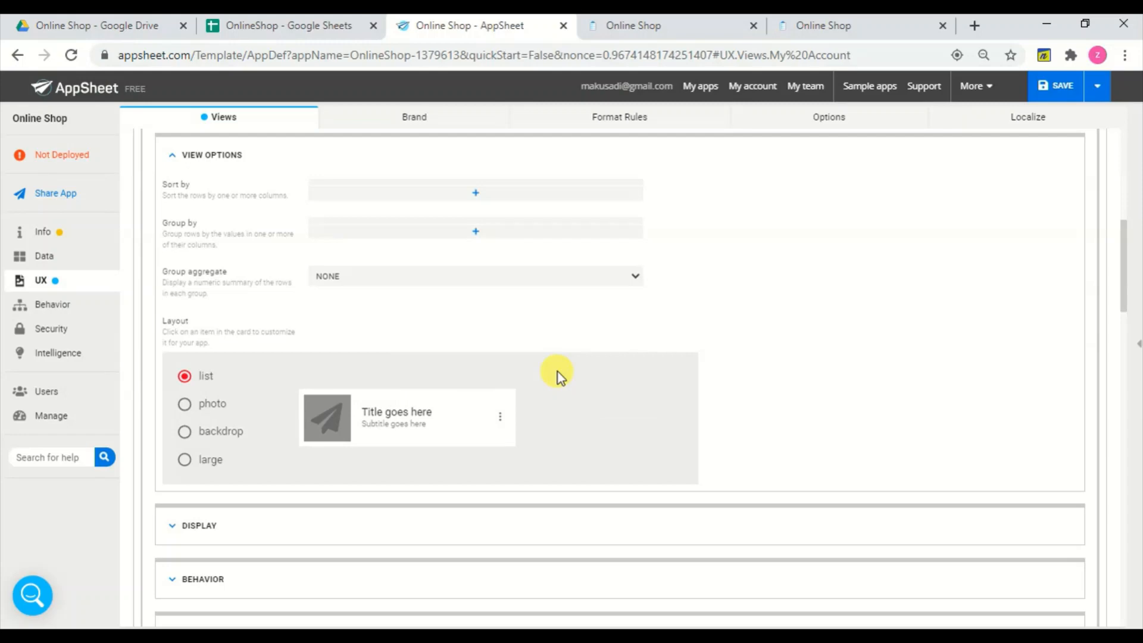
Open the Products view and review its view type, position, grouping, and the header and subheader columns of its large card layout
scroll(558, 372, up, 8)
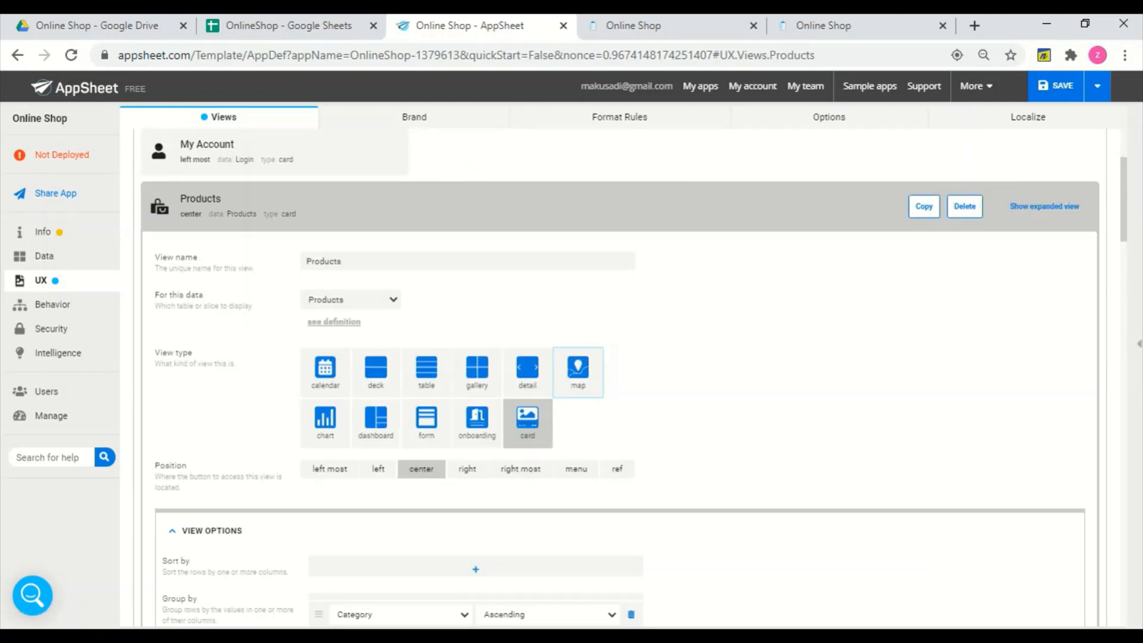
scroll(619, 378, down, 2)
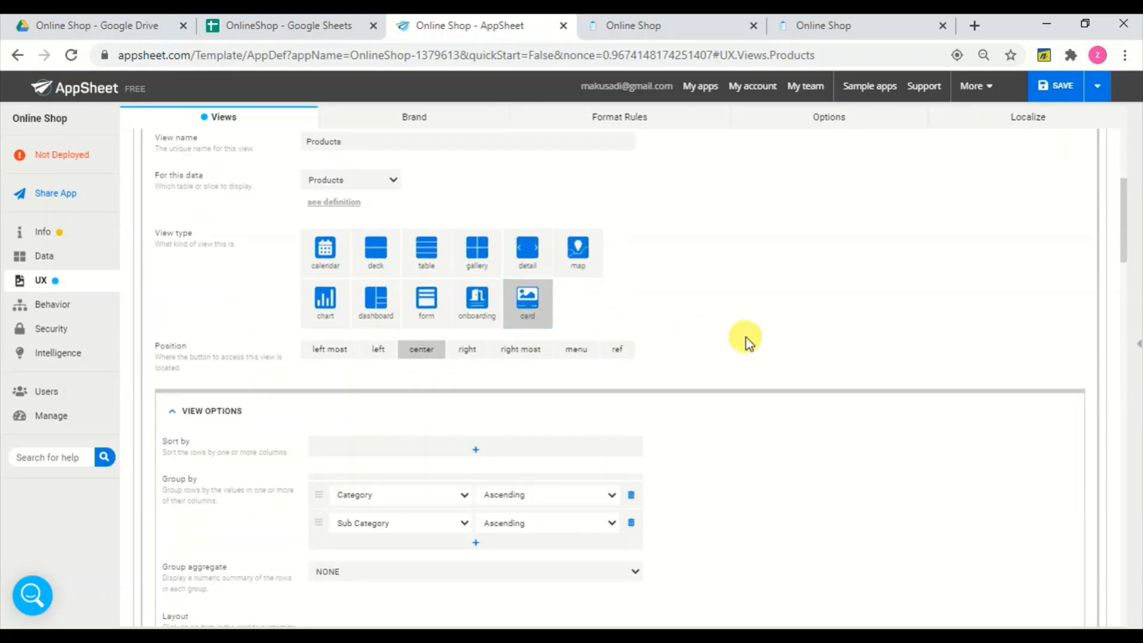
scroll(748, 343, down, 3)
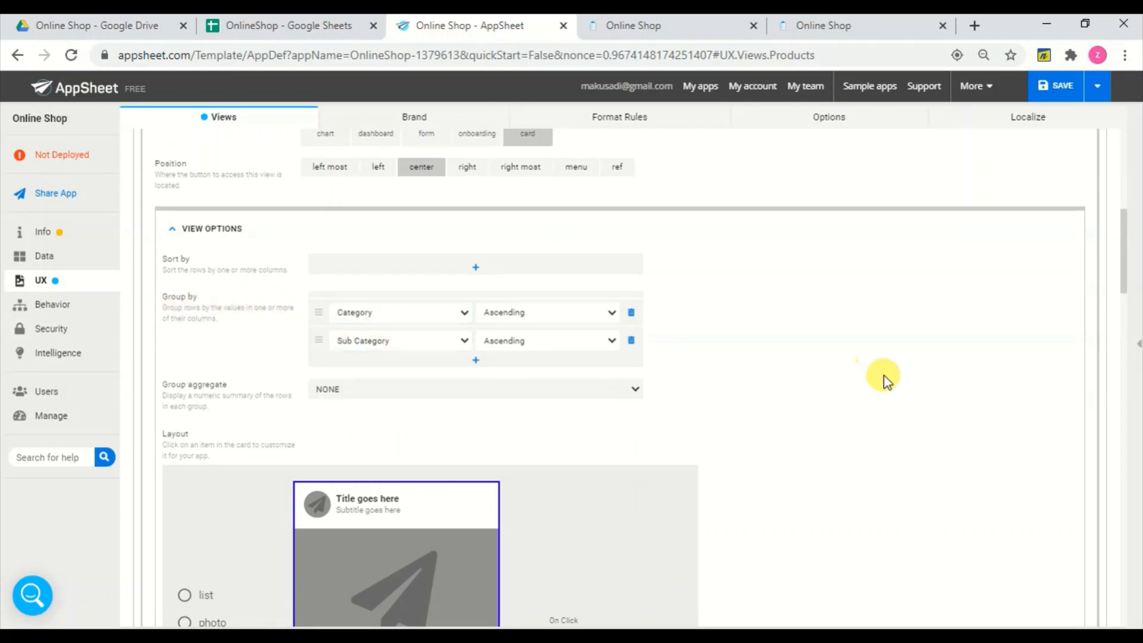
scroll(862, 372, down, 3)
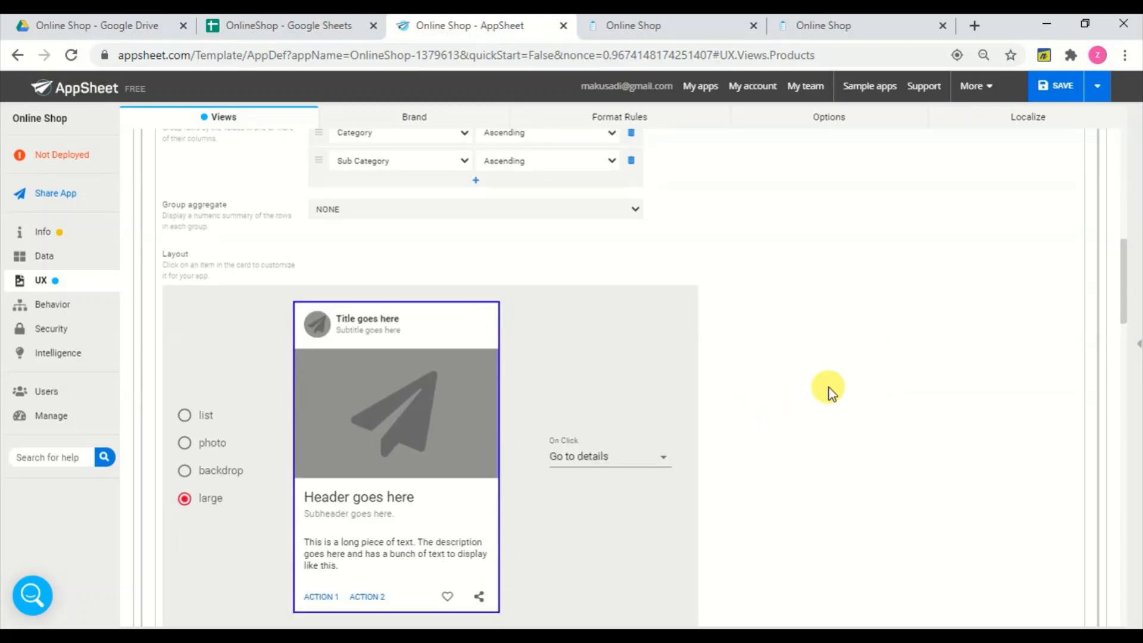
click(450, 552)
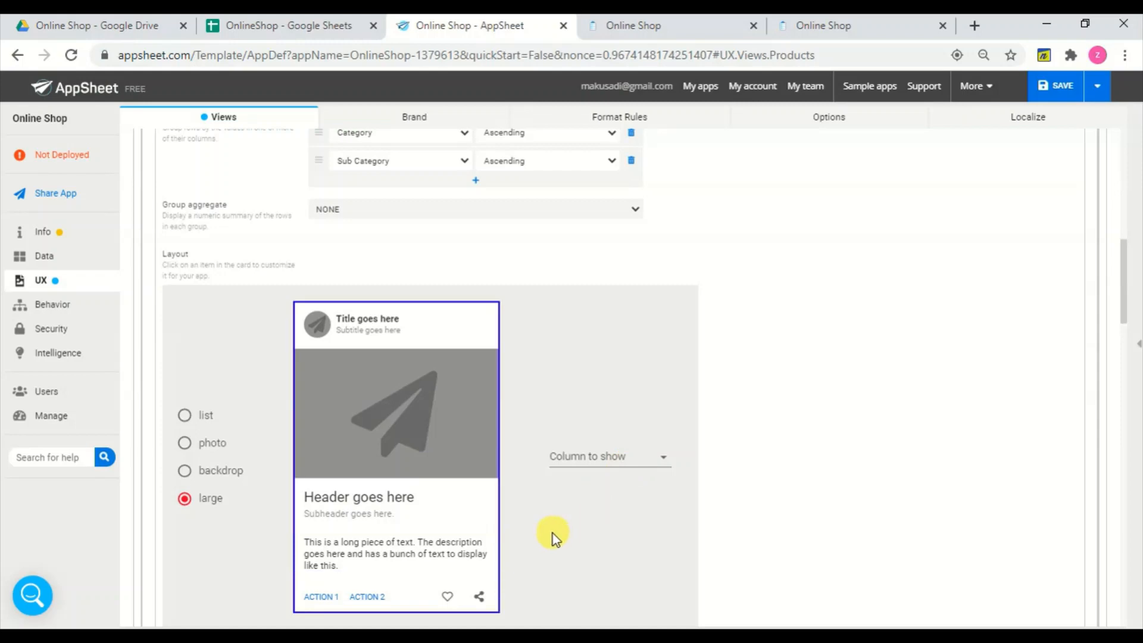
click(395, 523)
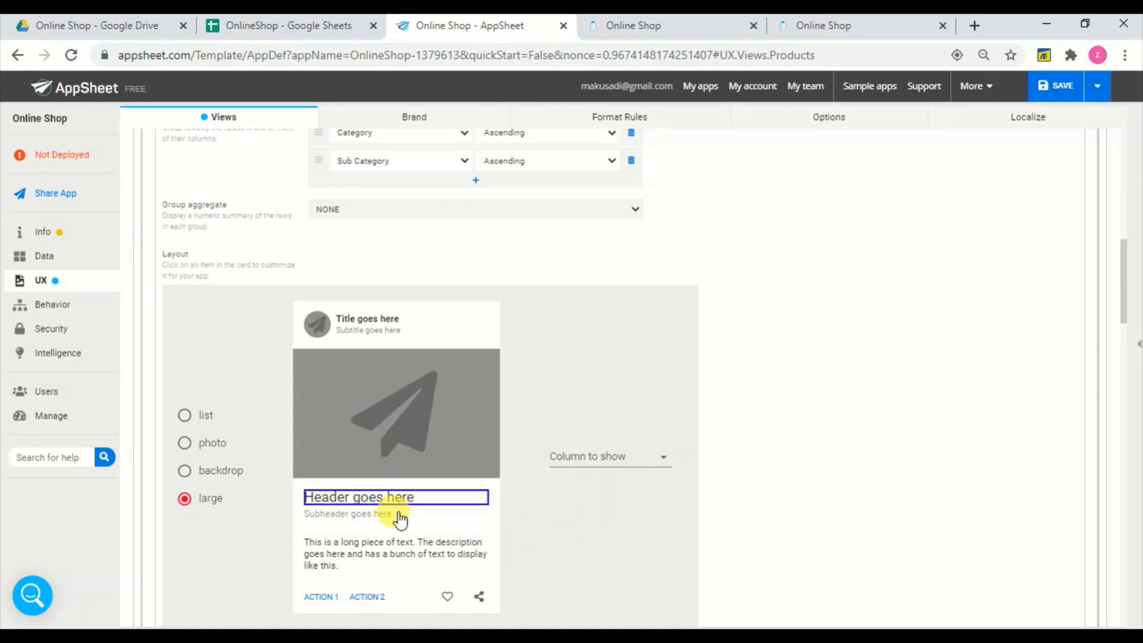
click(393, 516)
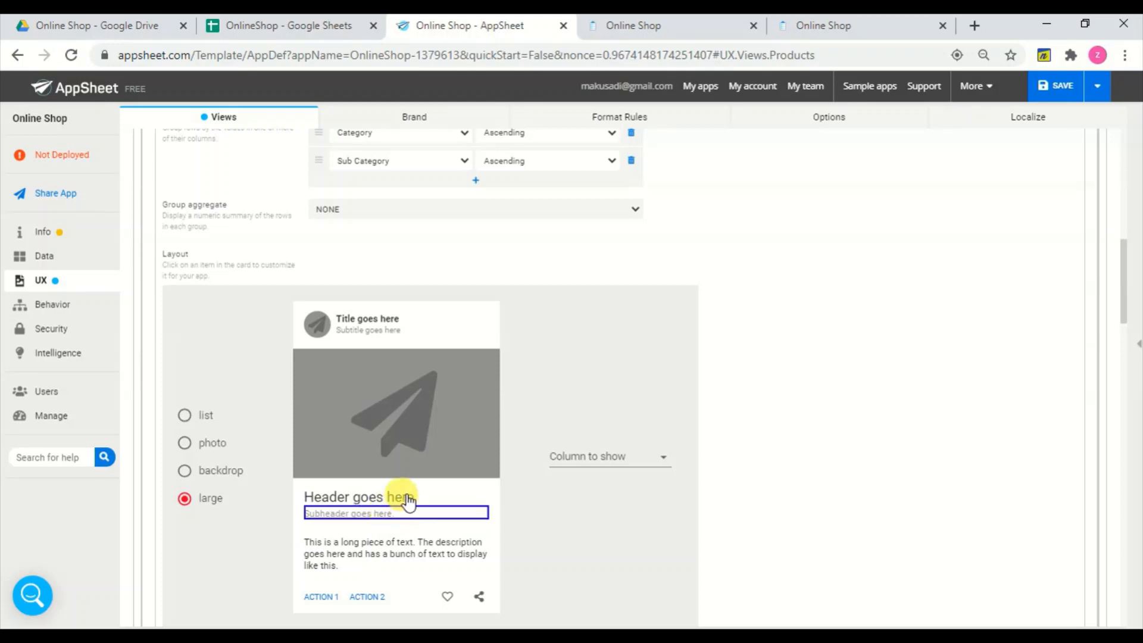
click(405, 499)
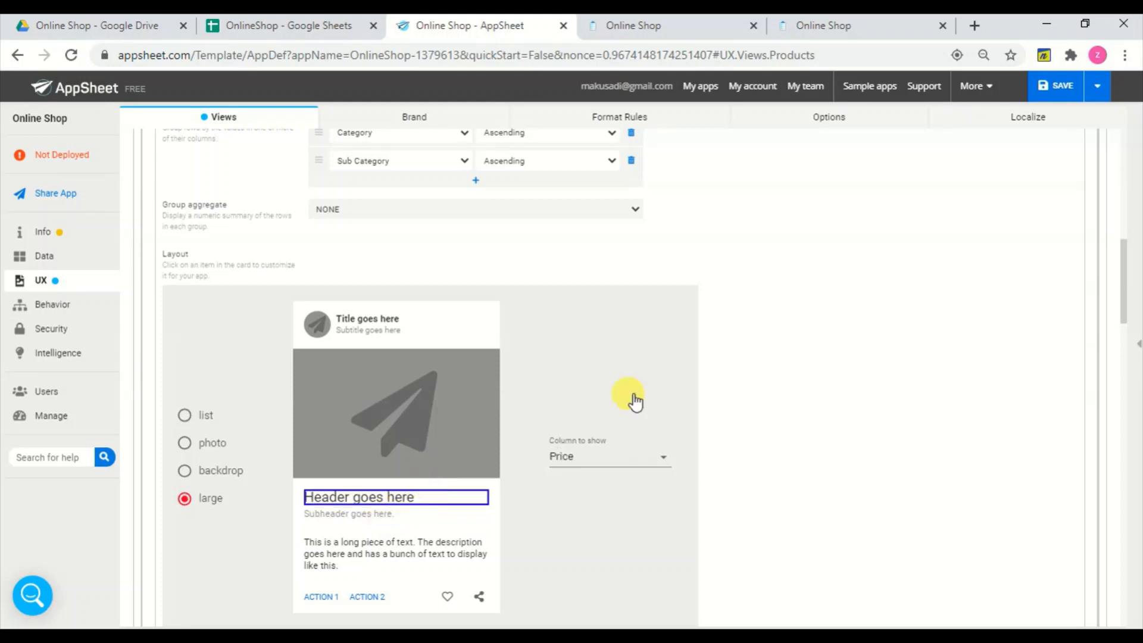
Switch to the running Online Shop customer app and browse the Men category in Products
click(847, 31)
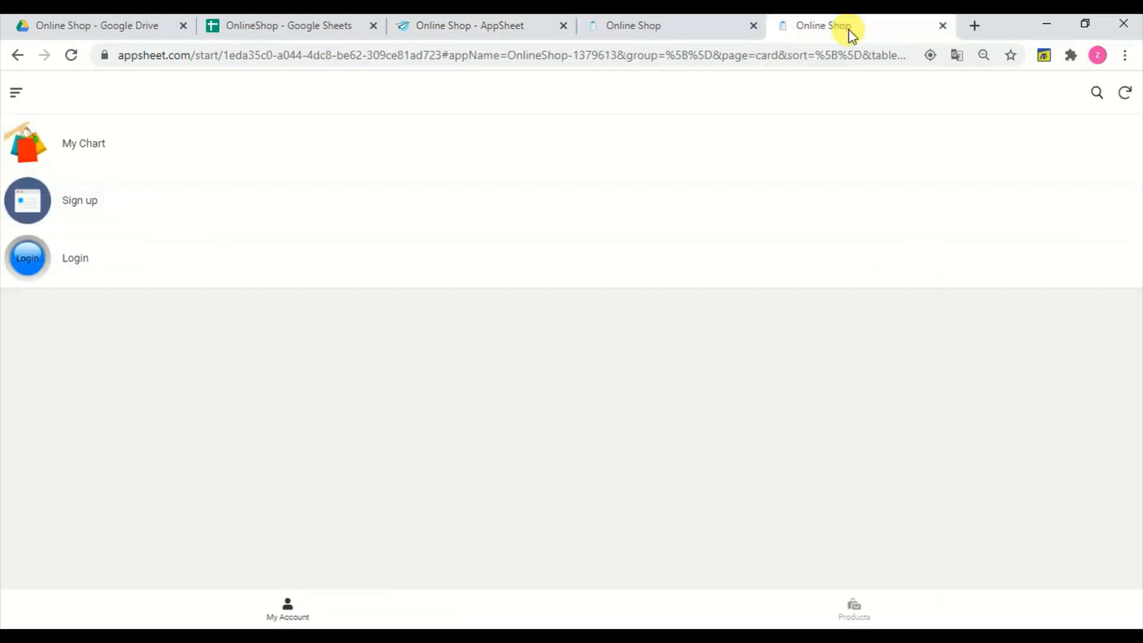
click(854, 607)
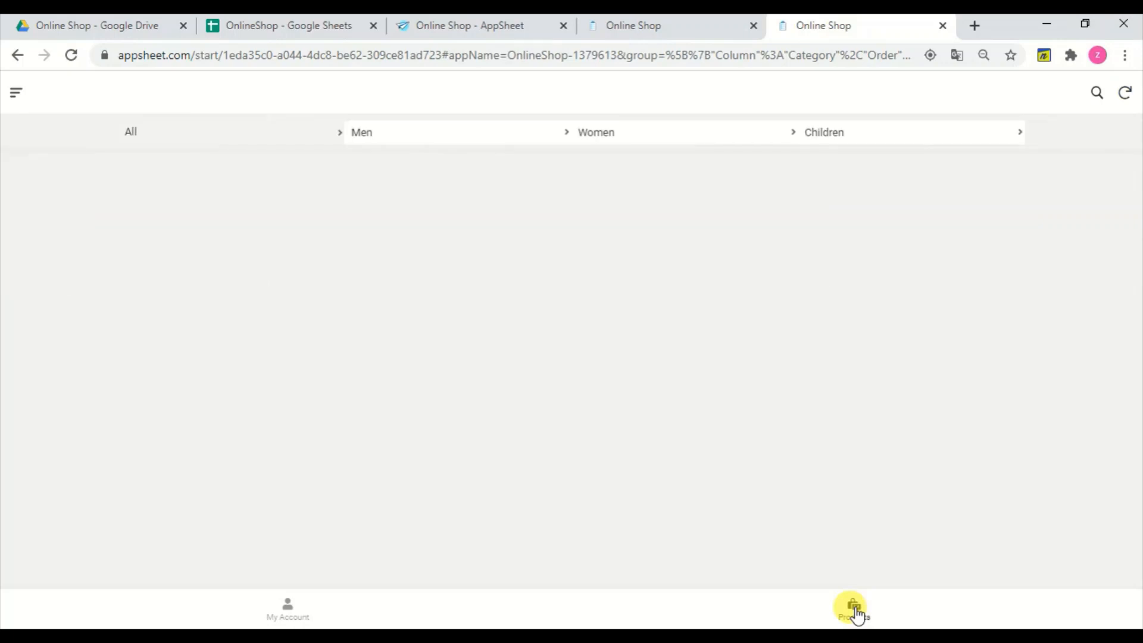
click(444, 140)
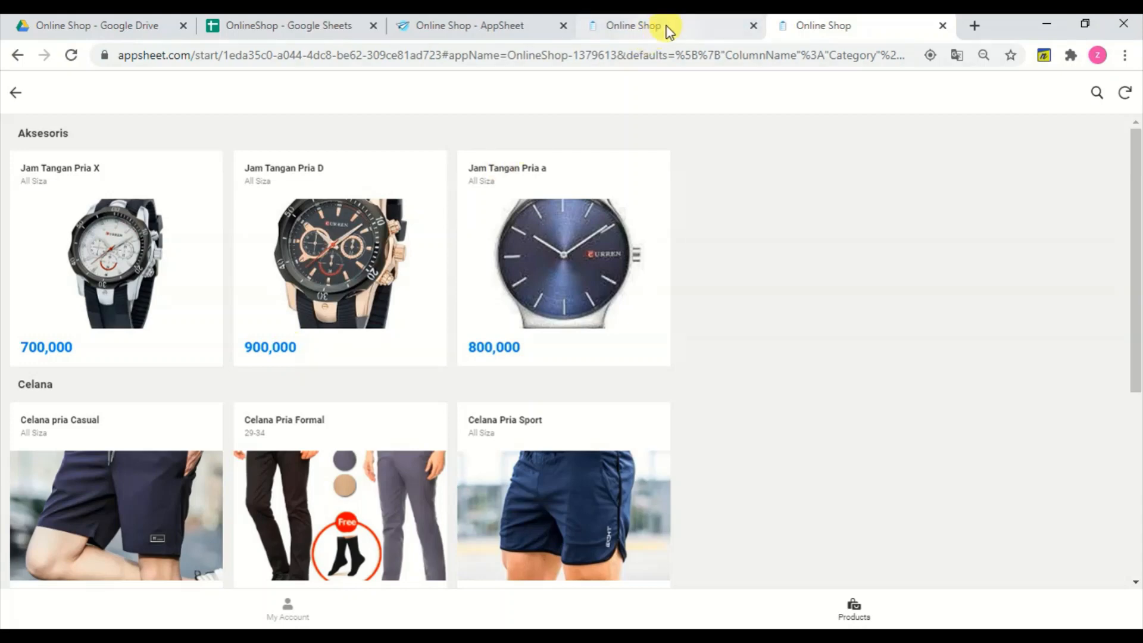
Return to the AppSheet editor, check the Products card's main image and title columns, and compare them with the running app
click(493, 28)
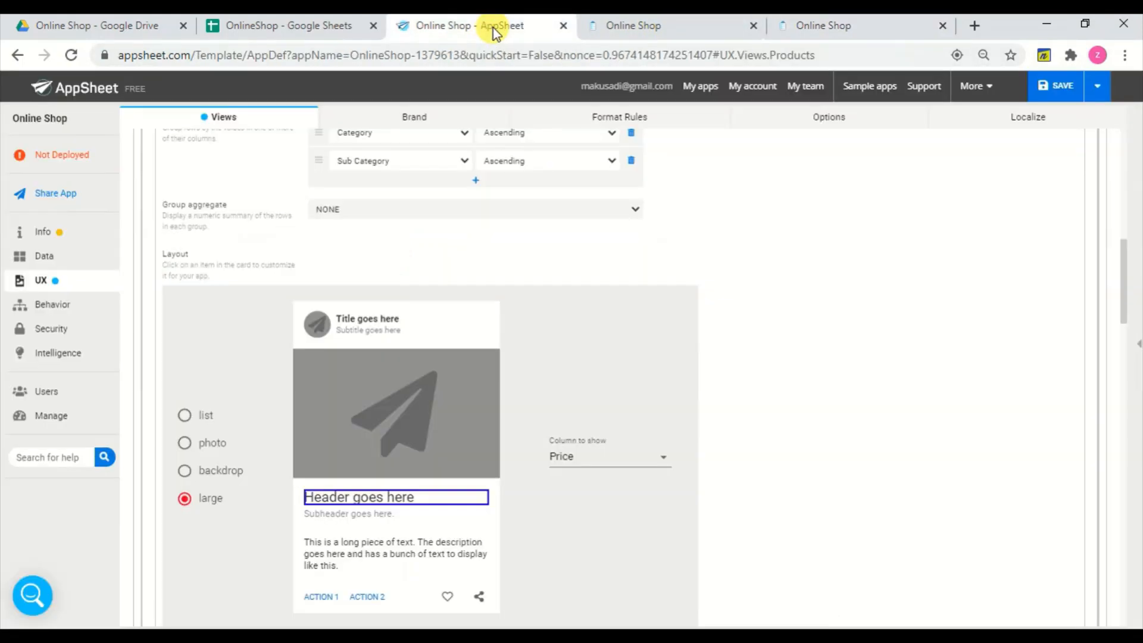
click(440, 411)
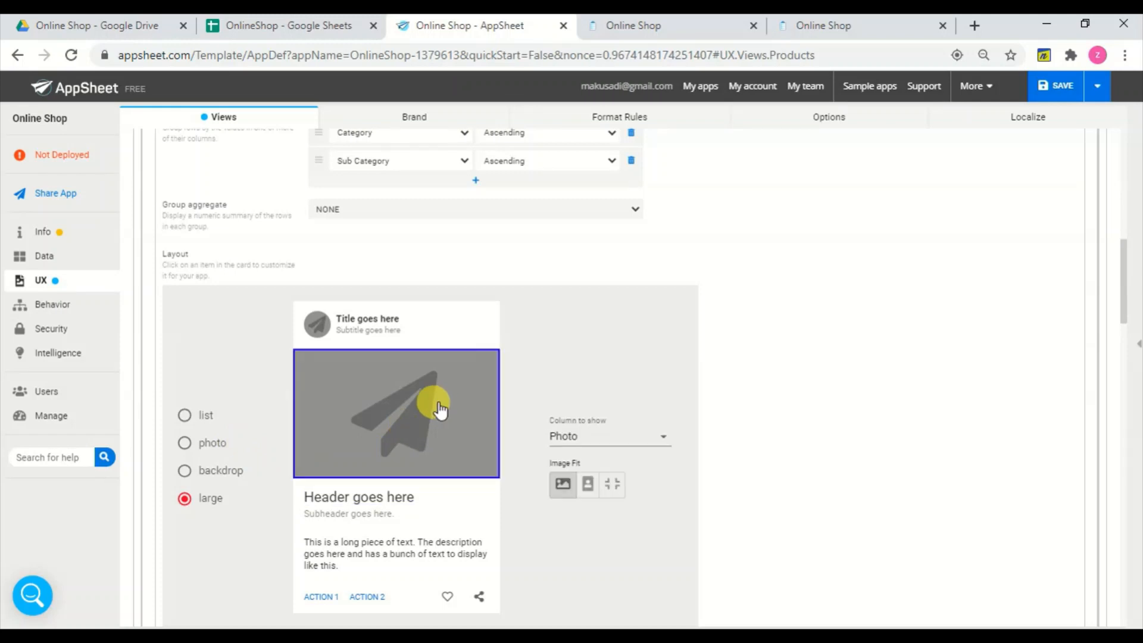
click(389, 322)
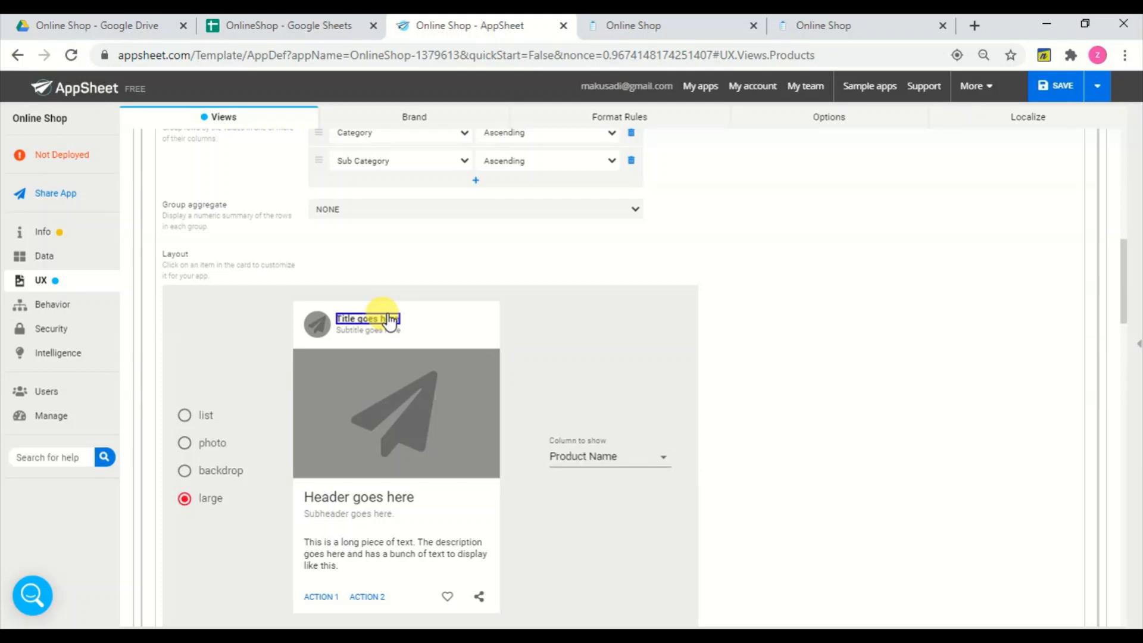
click(816, 27)
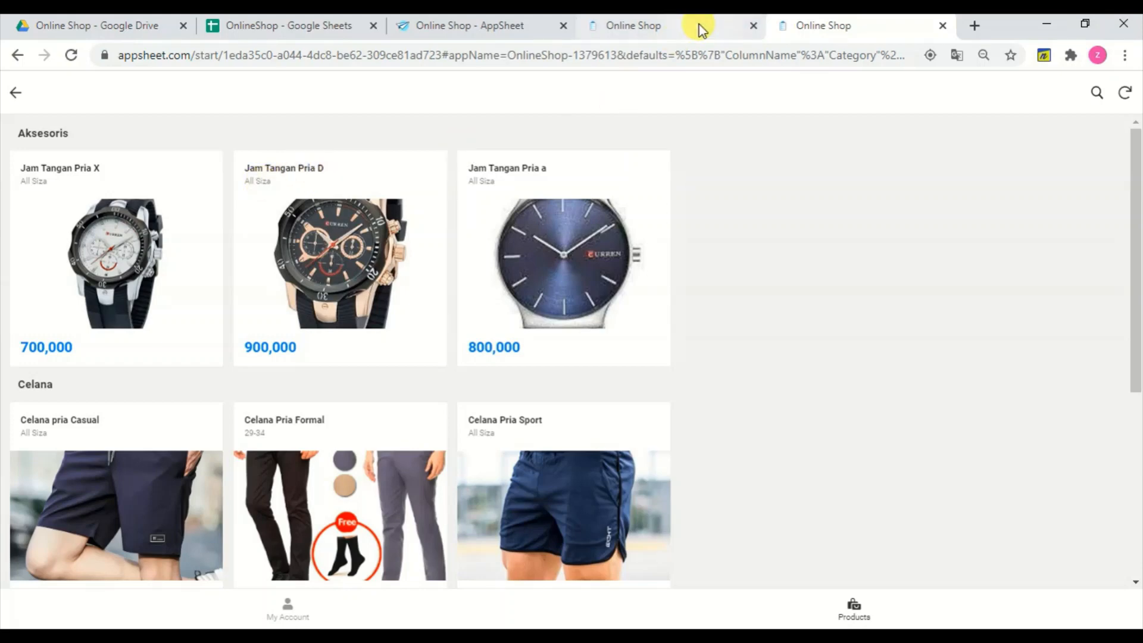
Back in the AppSheet editor, inspect the small image beside the Products card's title and compare the layout with the running app
click(487, 30)
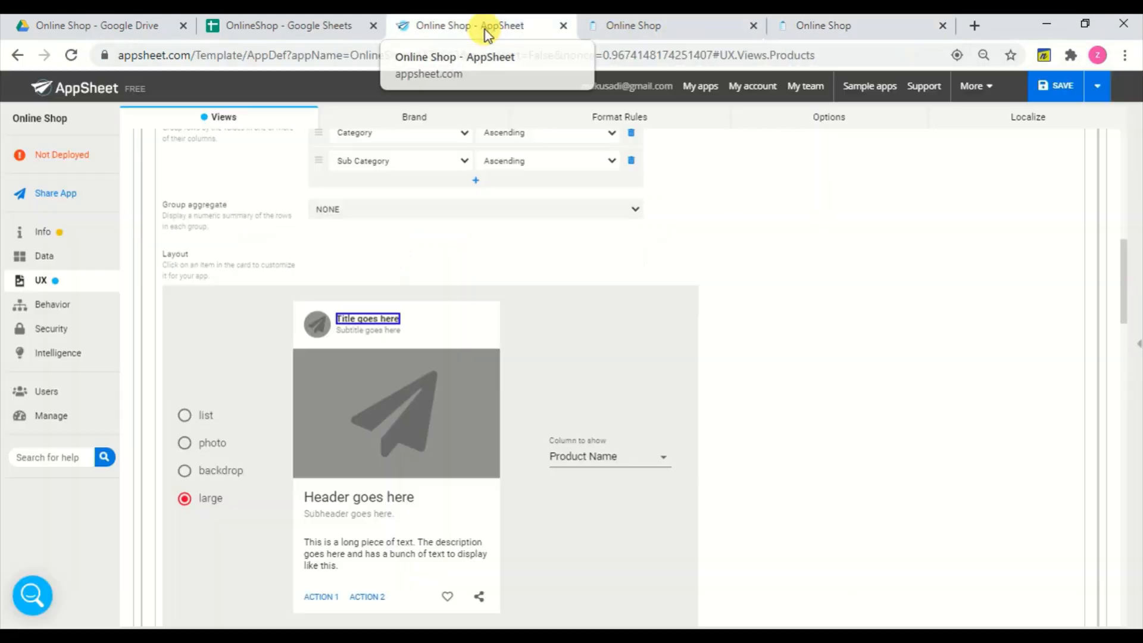
click(318, 326)
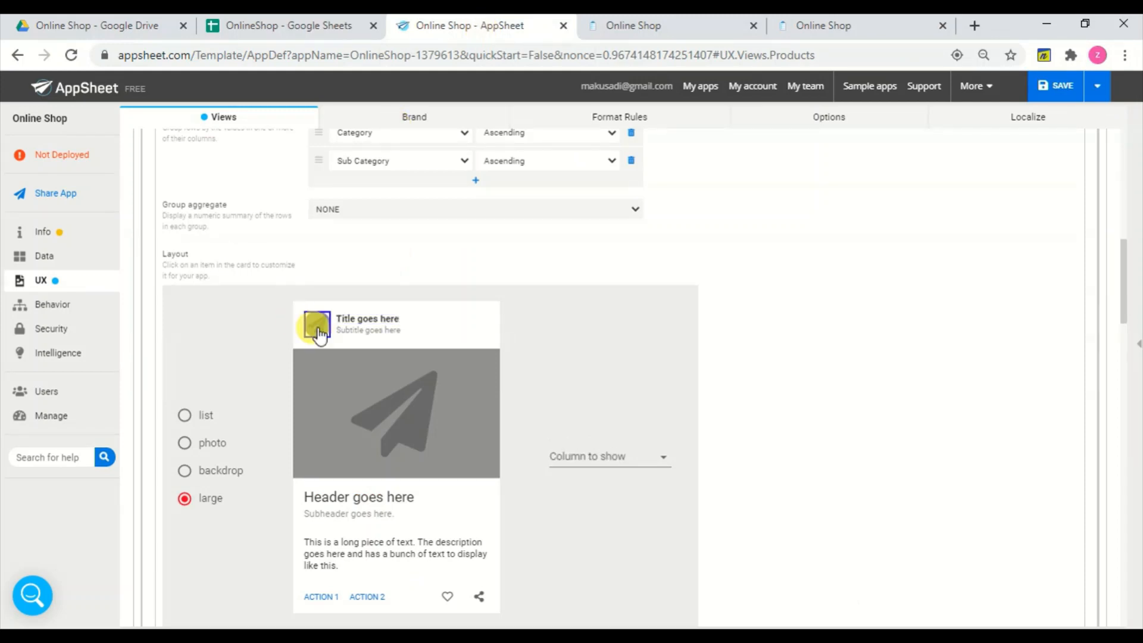
click(364, 330)
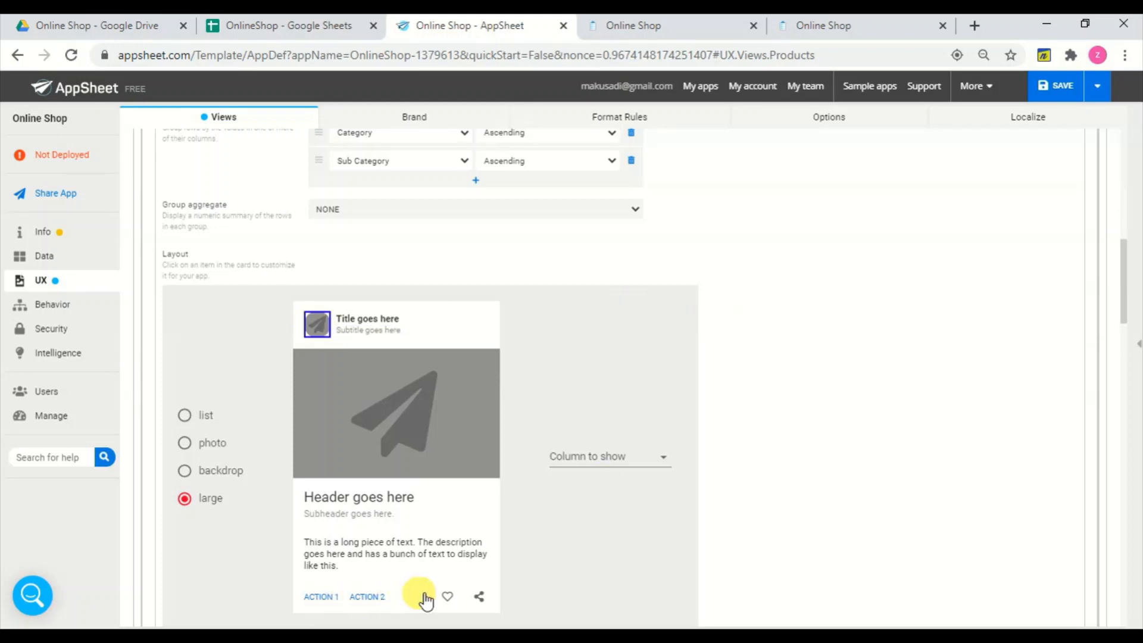
click(859, 30)
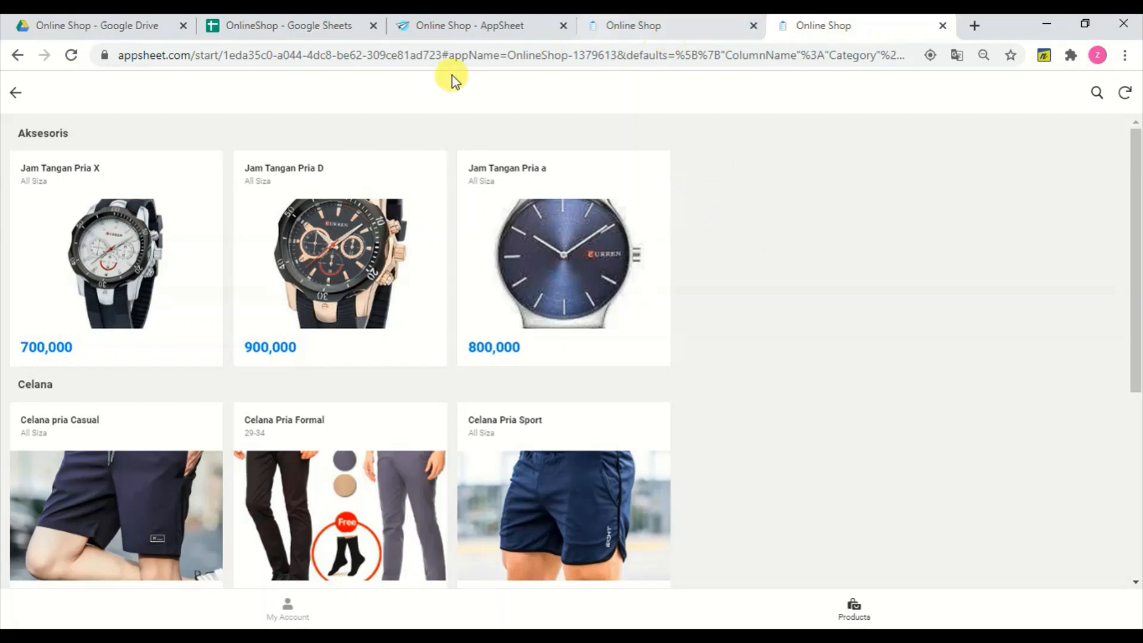
In the AppSheet editor, collapse the Products view and review the Sign Up view's data source, form type, position, column order and save options
click(487, 31)
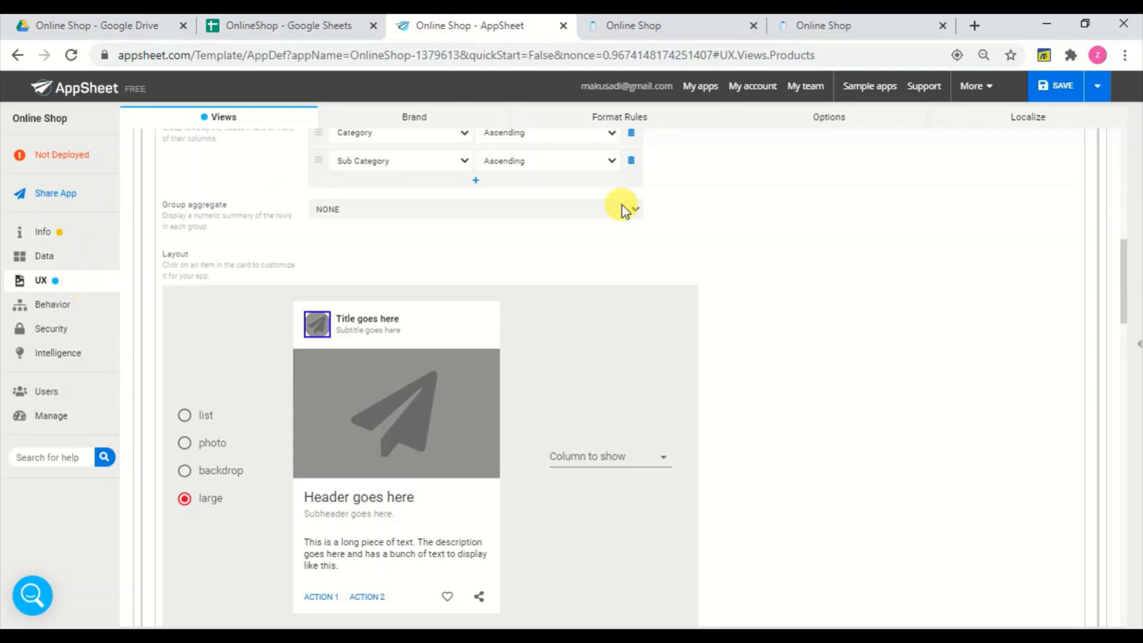
scroll(848, 332, up, 10)
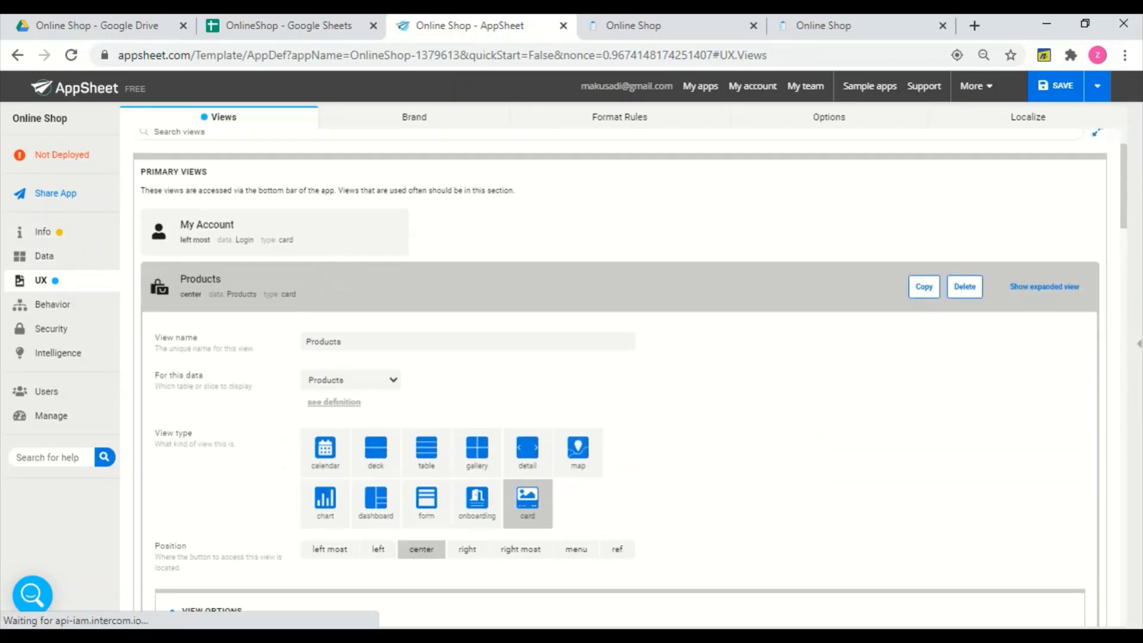
click(417, 285)
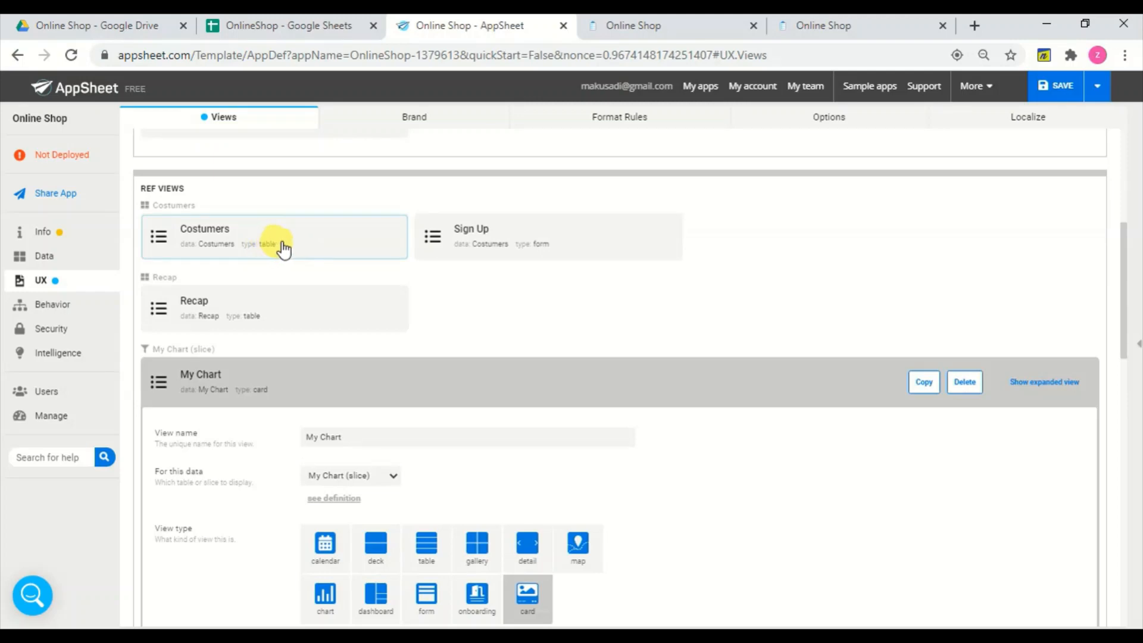
click(517, 237)
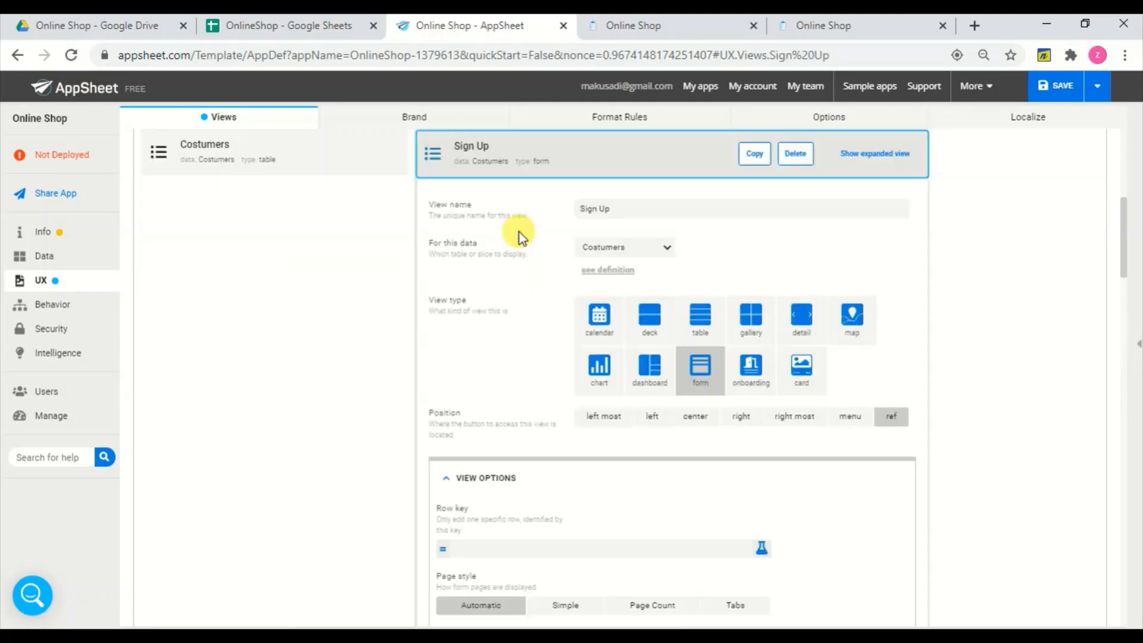
scroll(783, 374, down, 5)
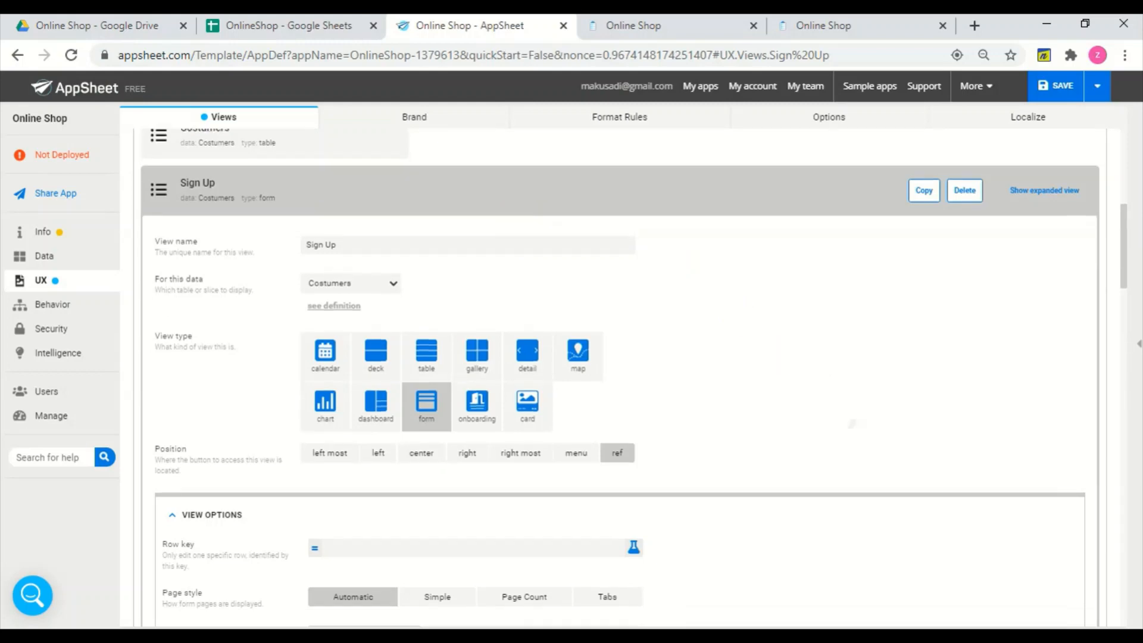
scroll(619, 375, up, 3)
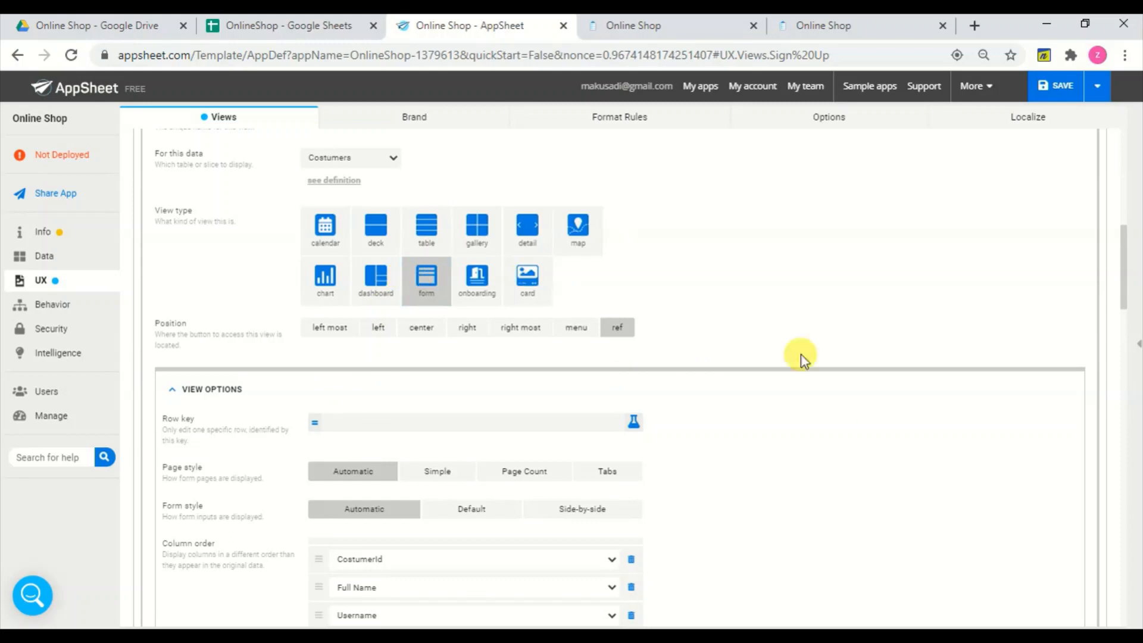
scroll(873, 413, down, 4)
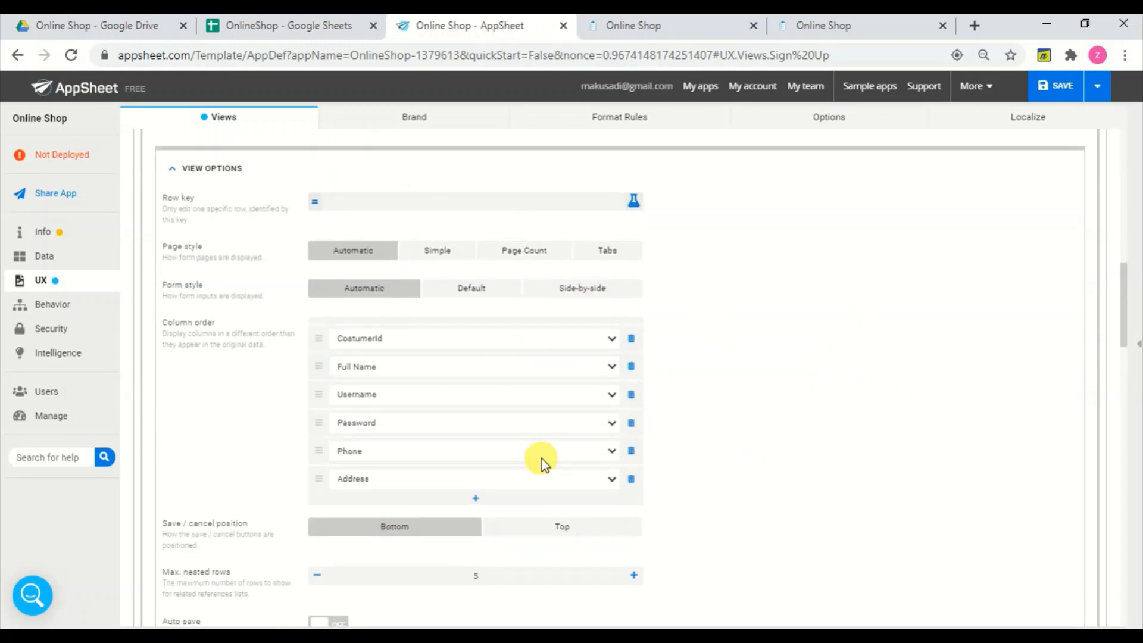
scroll(809, 411, down, 3)
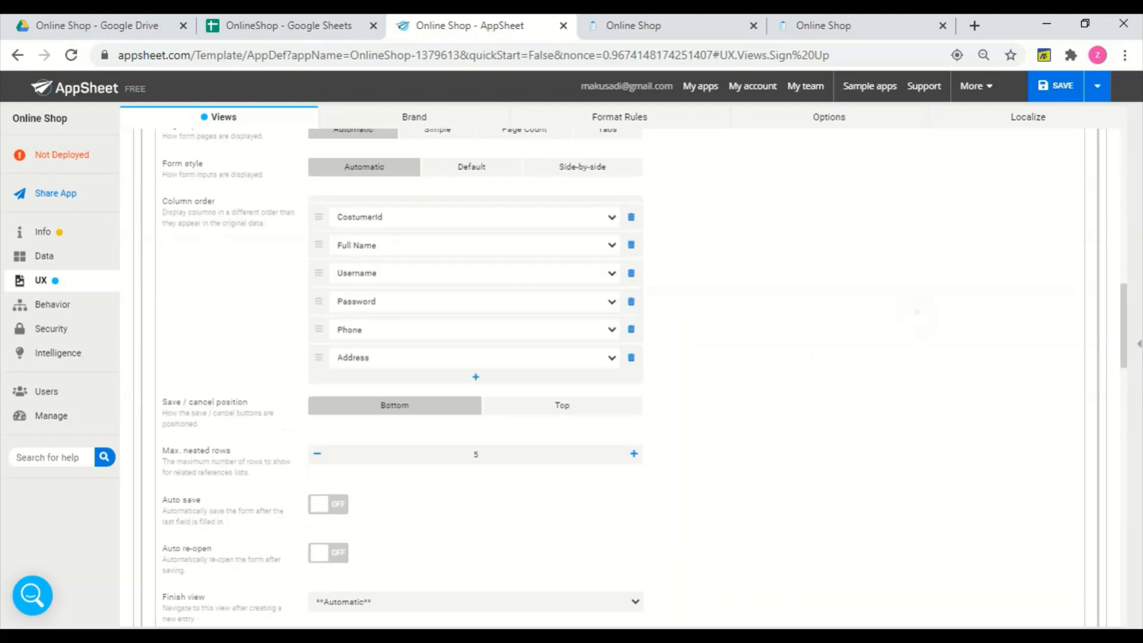
scroll(645, 378, up, 10)
scroll(629, 375, up, 1)
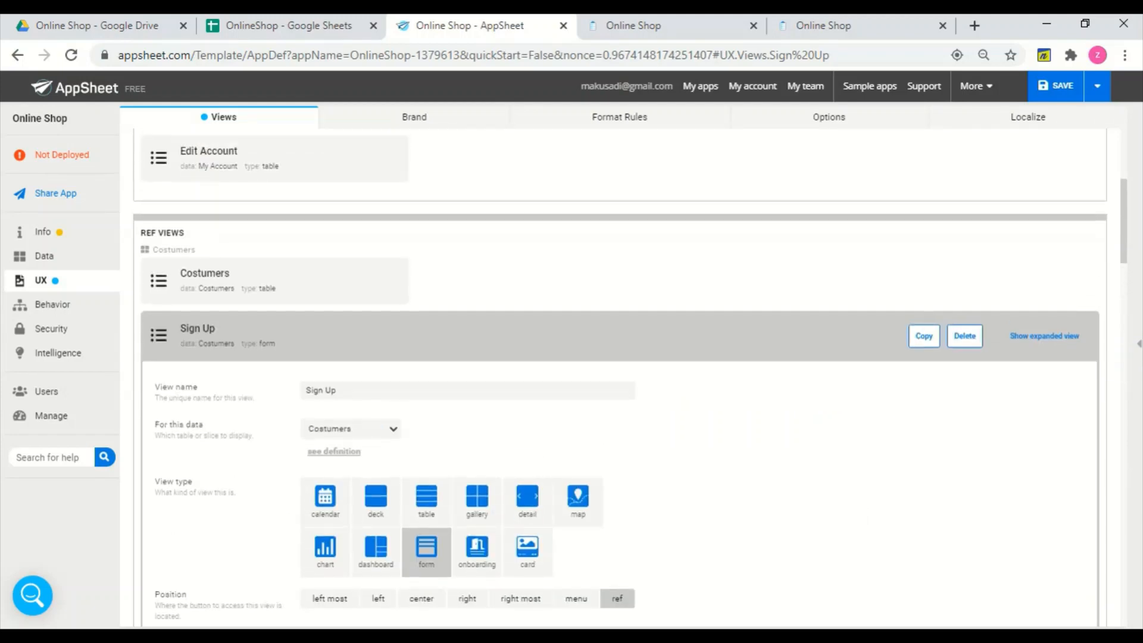
Collapse the Sign Up view and review the Recap view's table type, position, column order, column width and QuickEdit setting
click(430, 341)
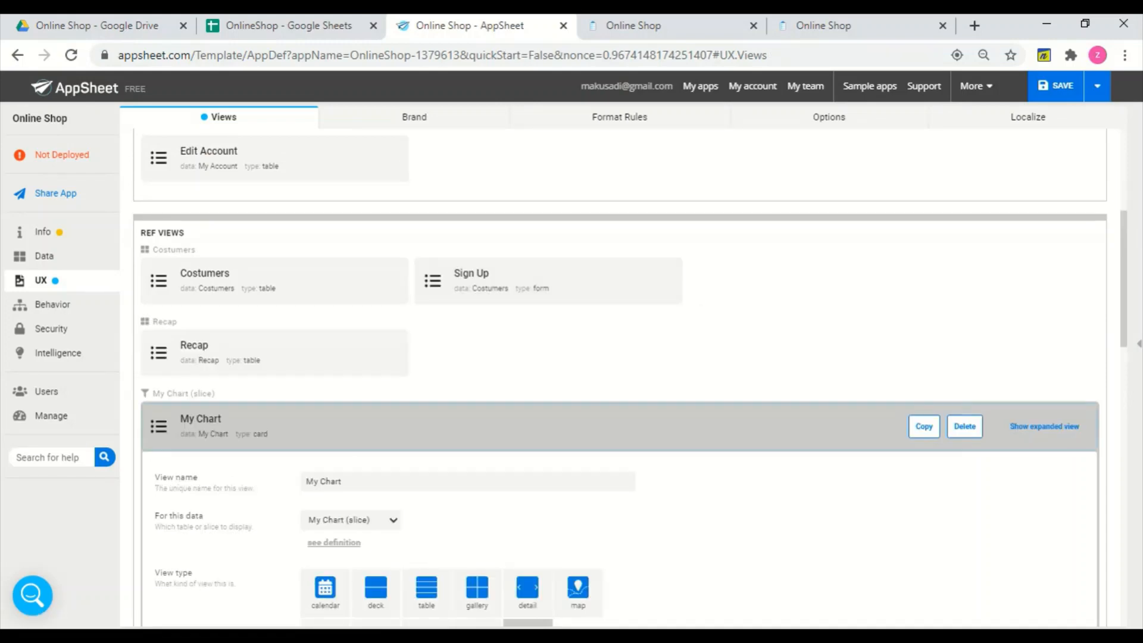
click(296, 355)
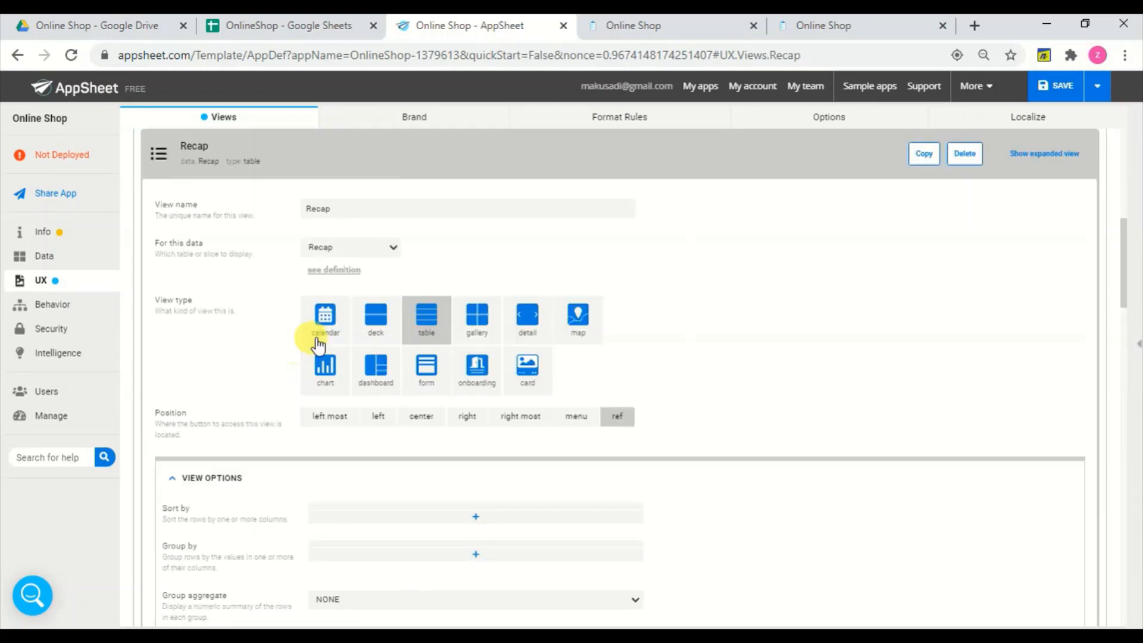
scroll(778, 306, down, 5)
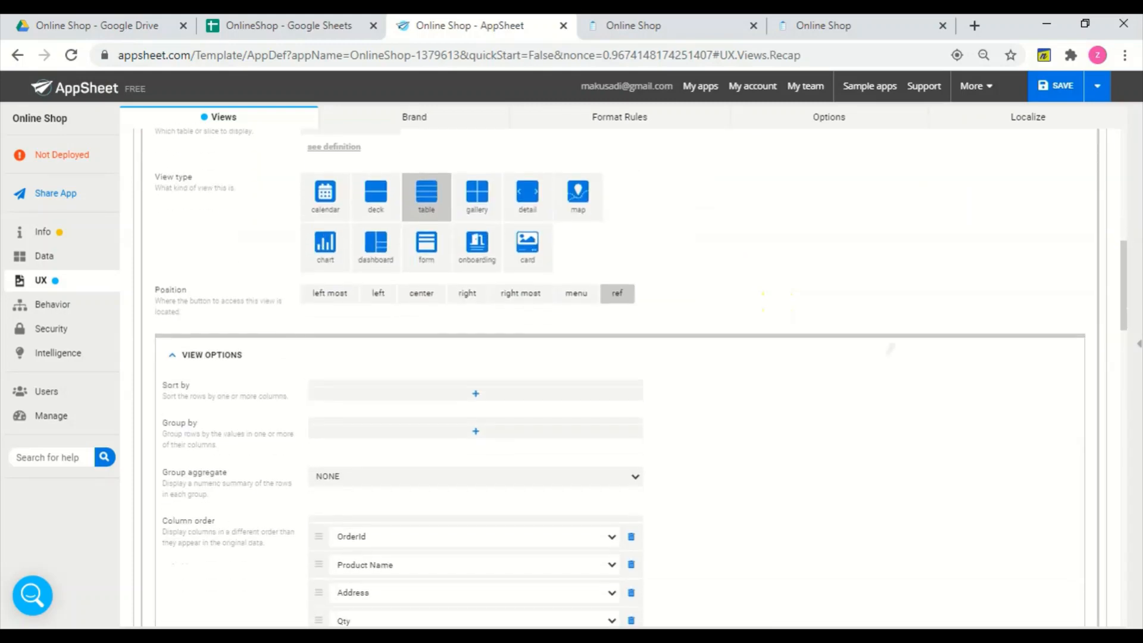
scroll(619, 358, down, 2)
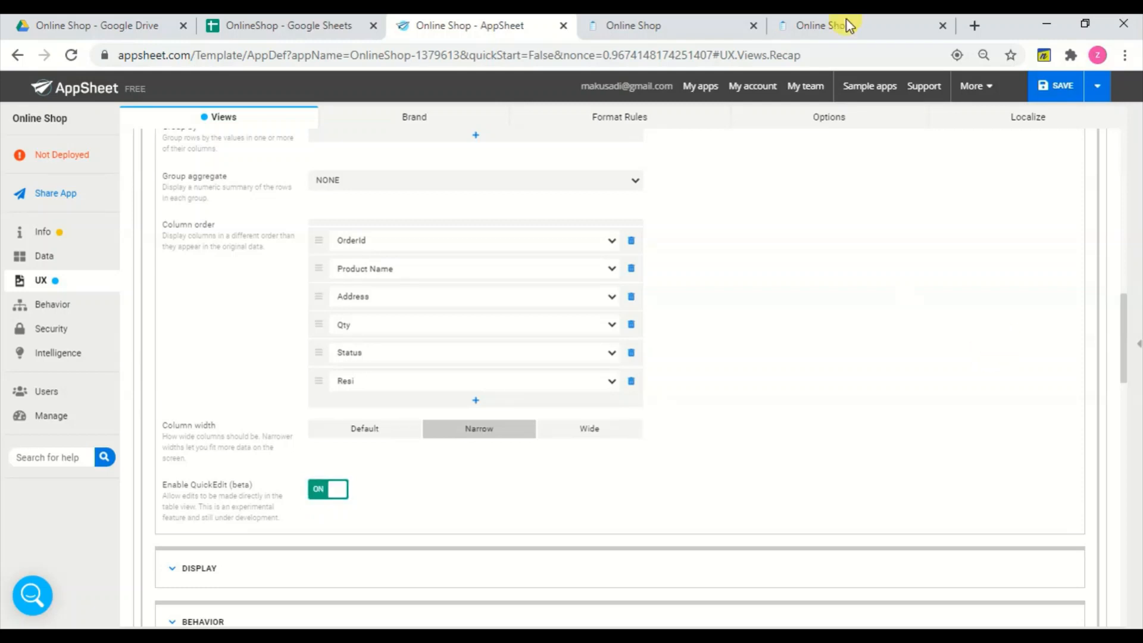
Switch to the running Online Shop admin app, quick-edit the last Recap order to status Sending, enter its Resi tracking number and save
click(677, 26)
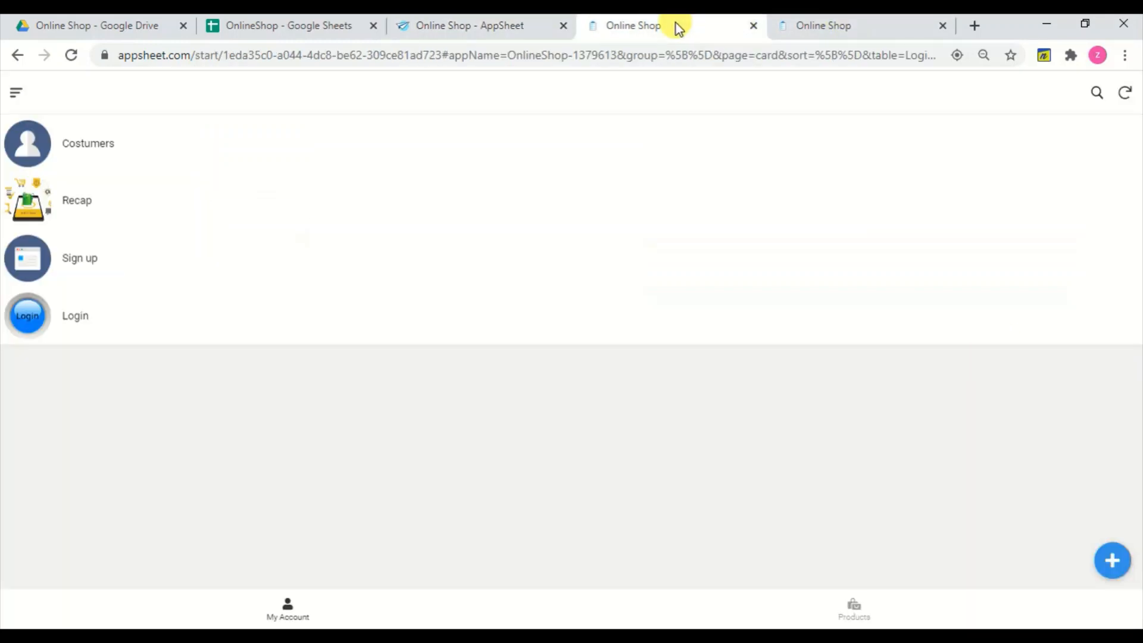
click(185, 222)
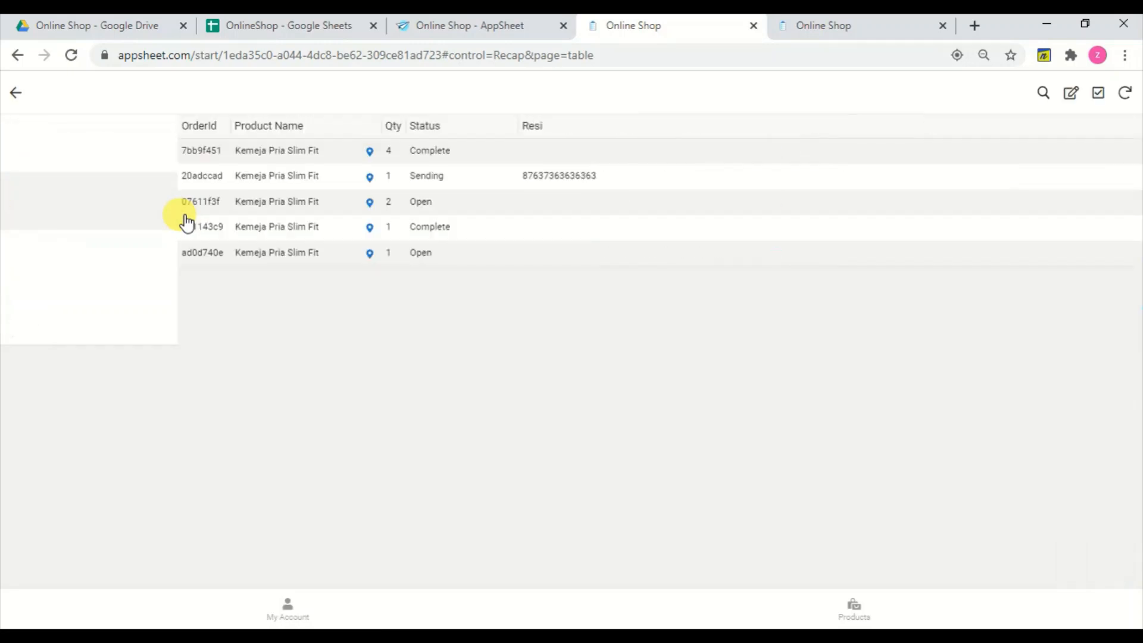
click(1071, 99)
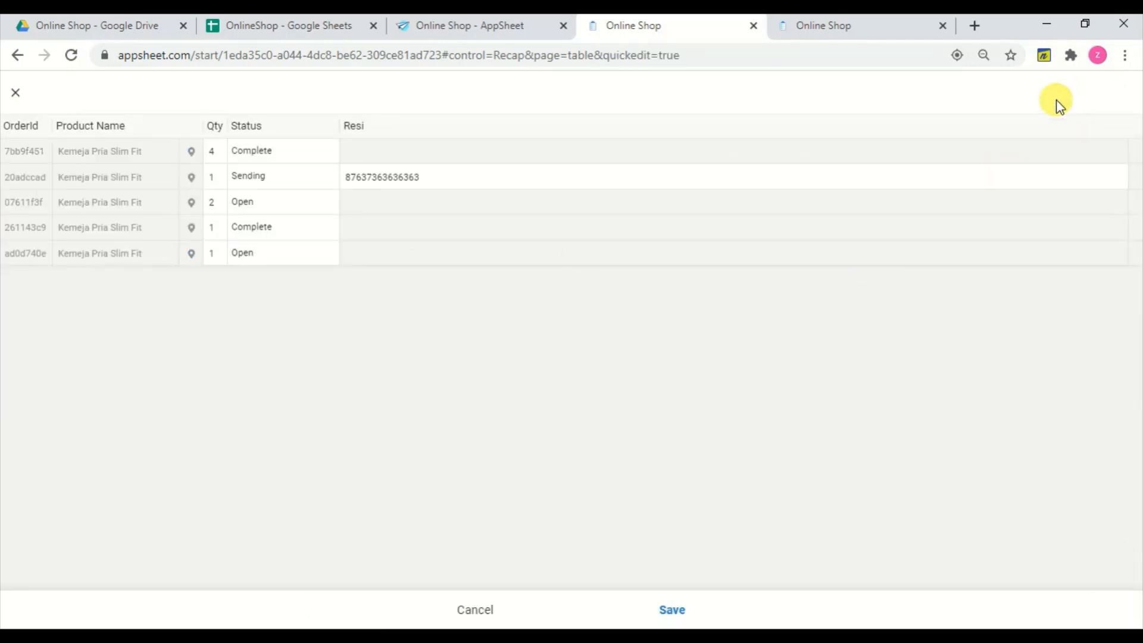
click(297, 257)
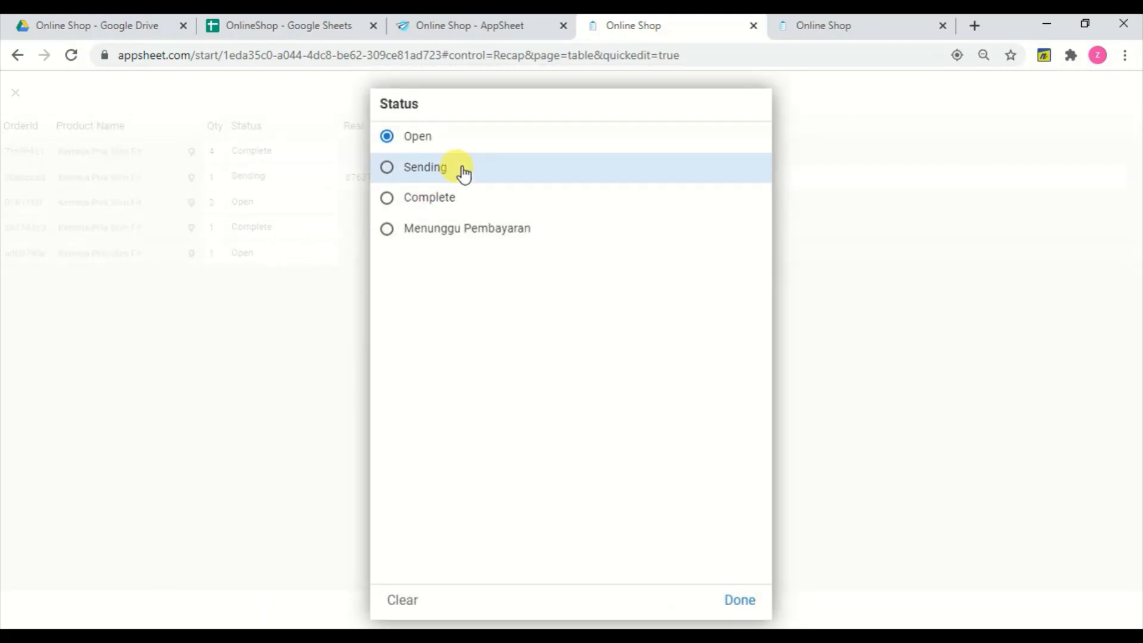
click(463, 170)
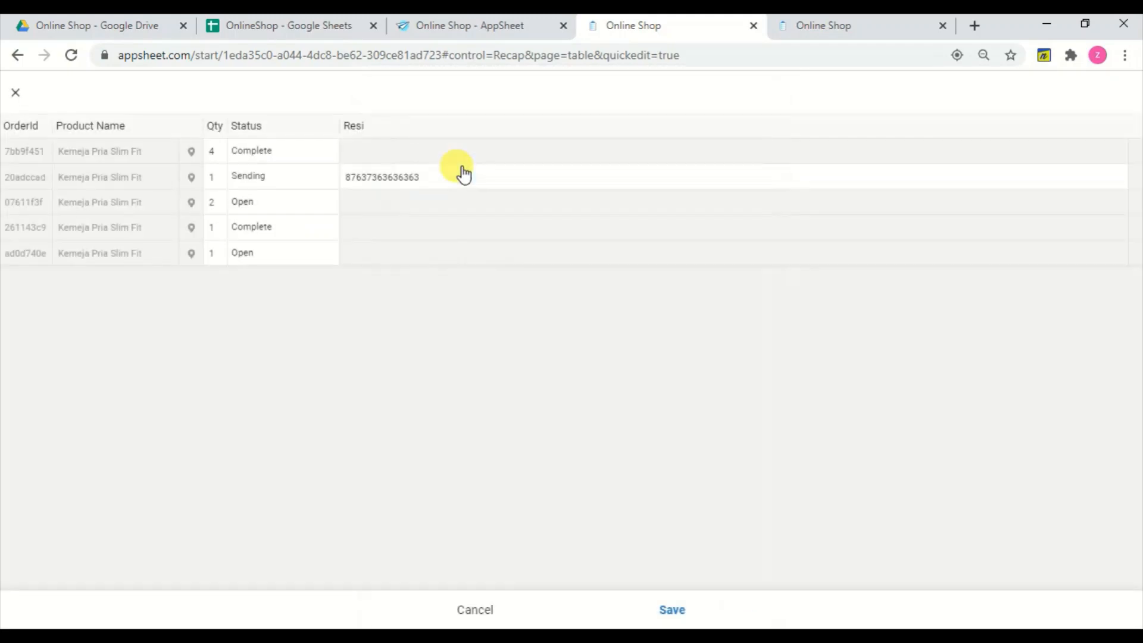
click(406, 254)
text(9878676546667)
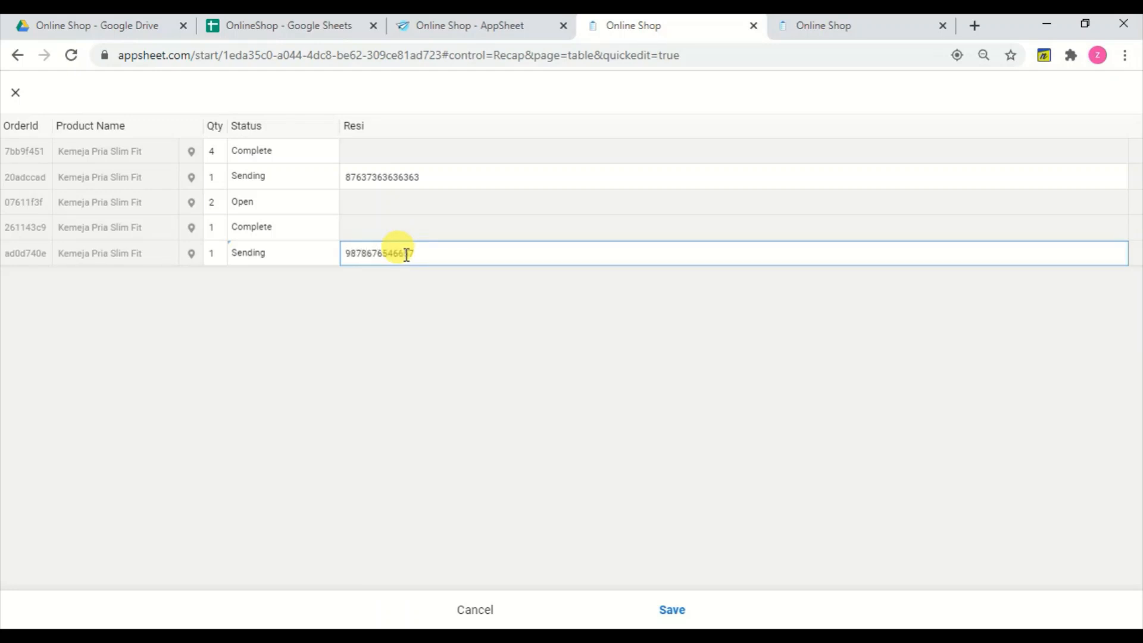
click(671, 610)
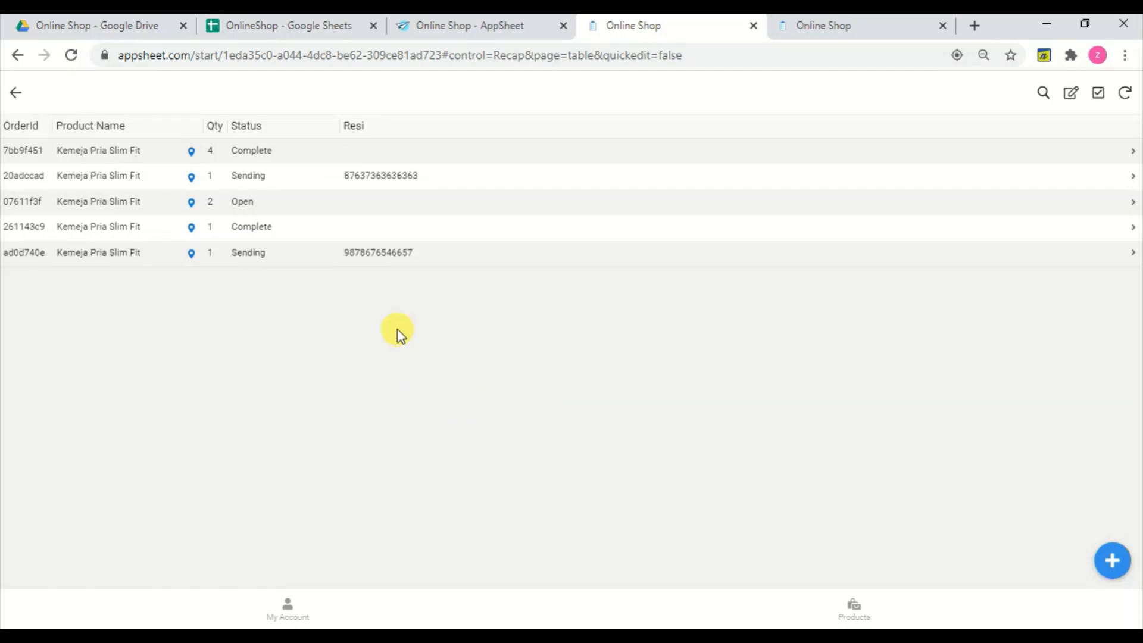
Return to the AppSheet editor, collapse the Recap view and review the My Chart view's data source, card type and position
click(494, 33)
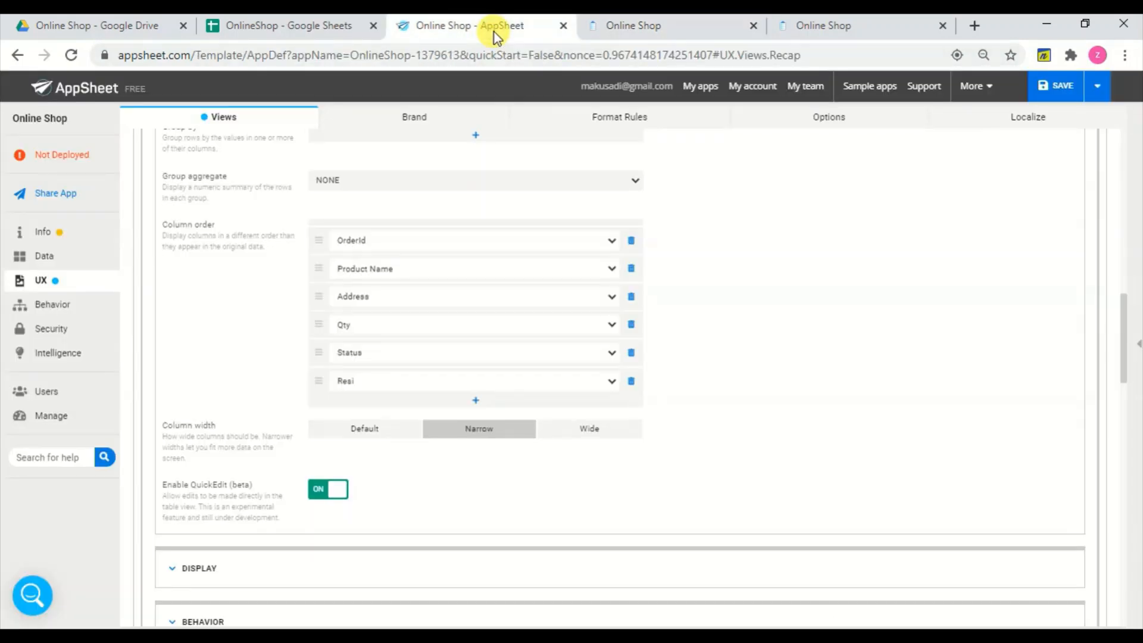
scroll(870, 422, up, 8)
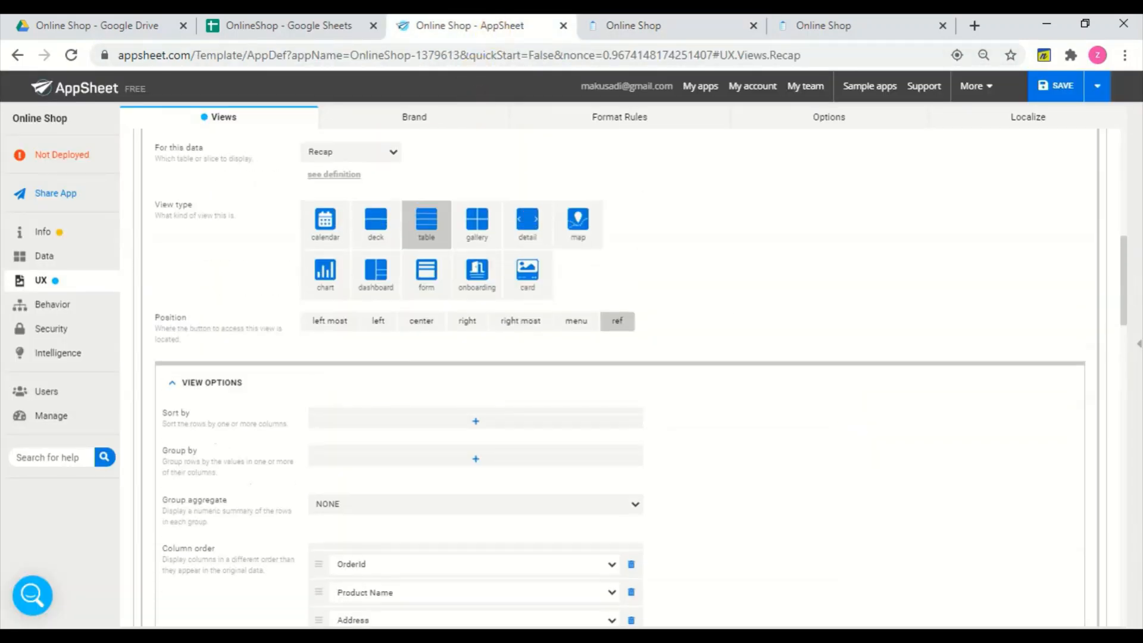
click(619, 246)
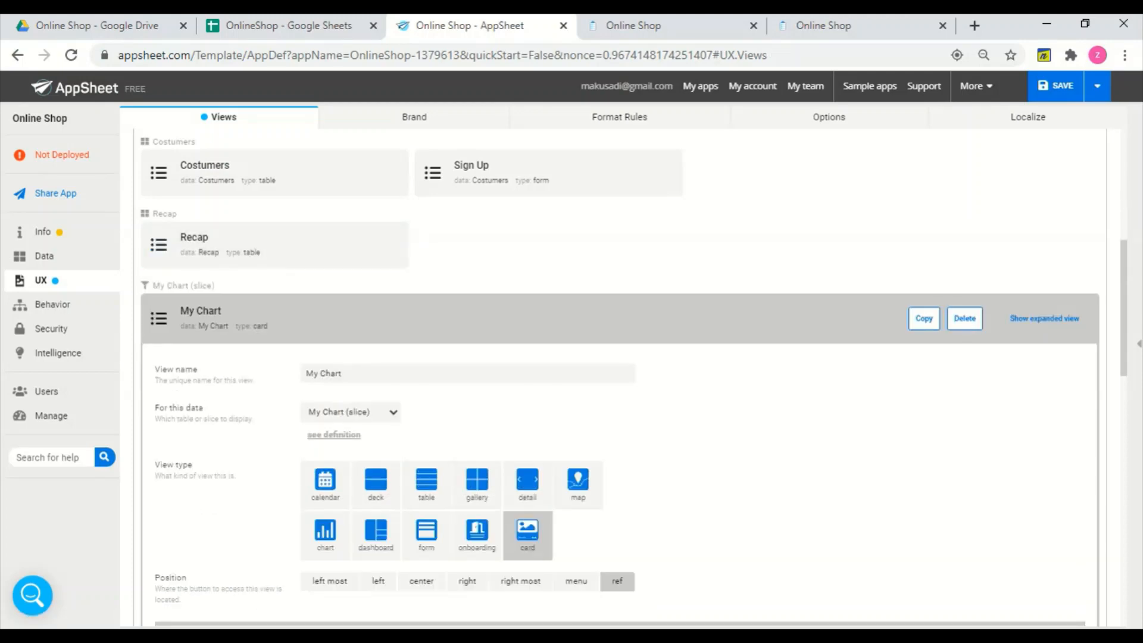
scroll(791, 375, down, 2)
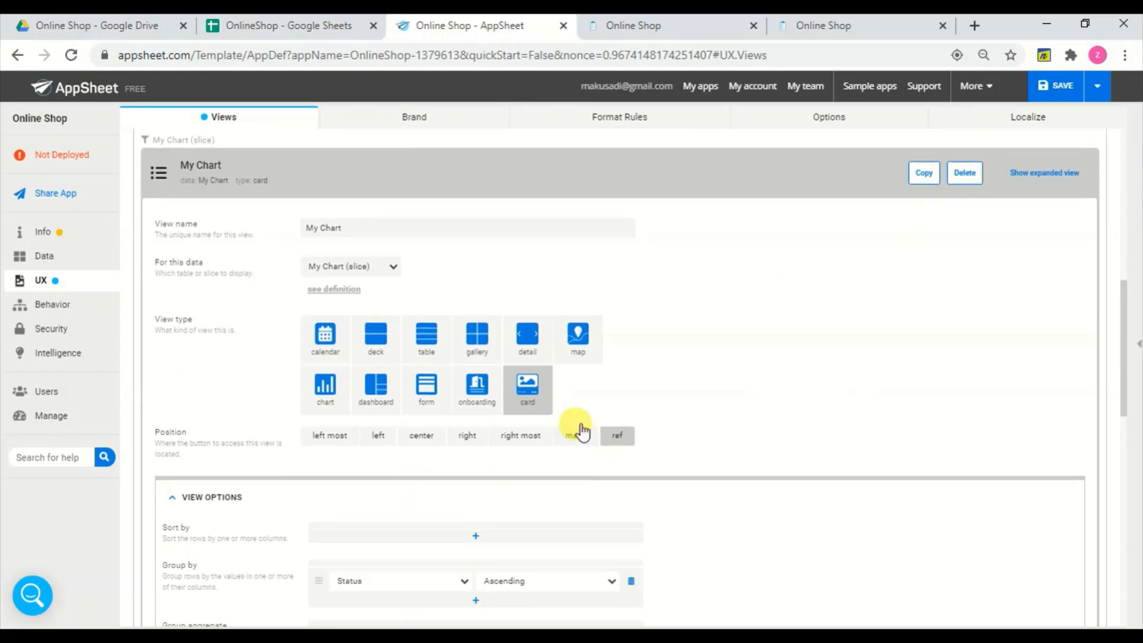
Switch to the running customer app, open My Chart from My Account and browse the transaction cards grouped by status
click(824, 27)
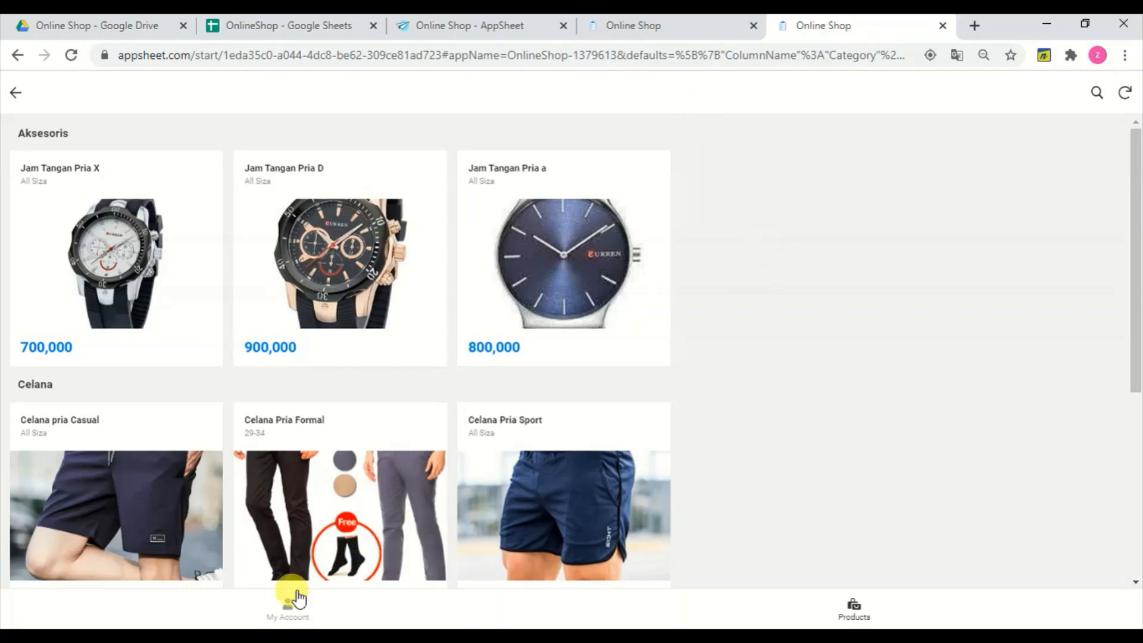
click(285, 612)
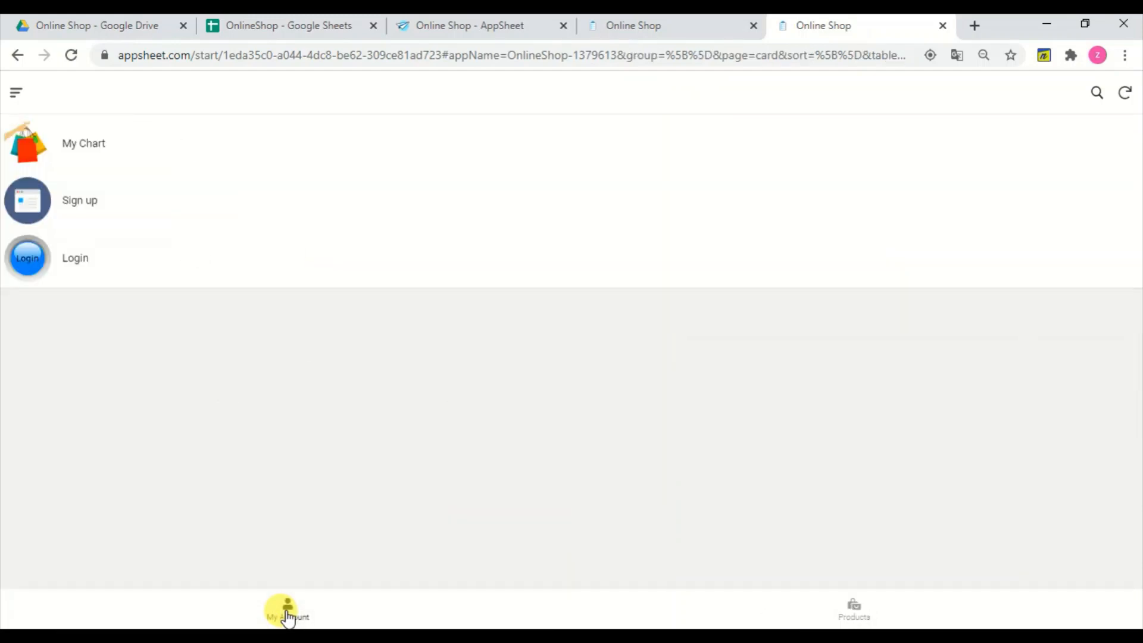
click(304, 150)
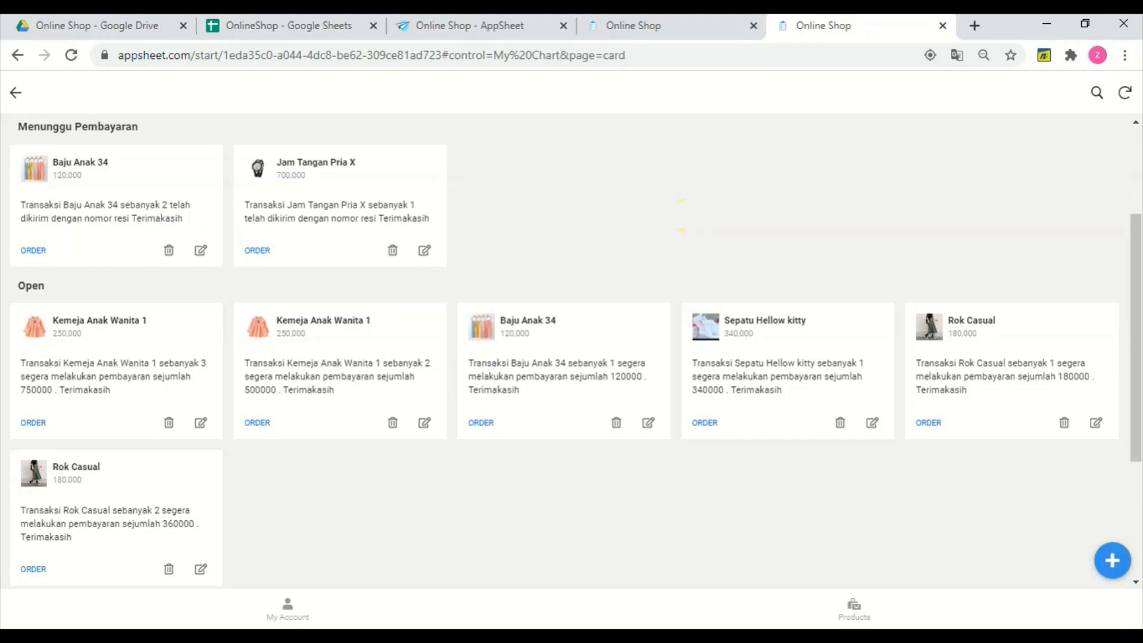
scroll(688, 216, down, 1)
scroll(689, 216, up, 1)
scroll(572, 351, up, 2)
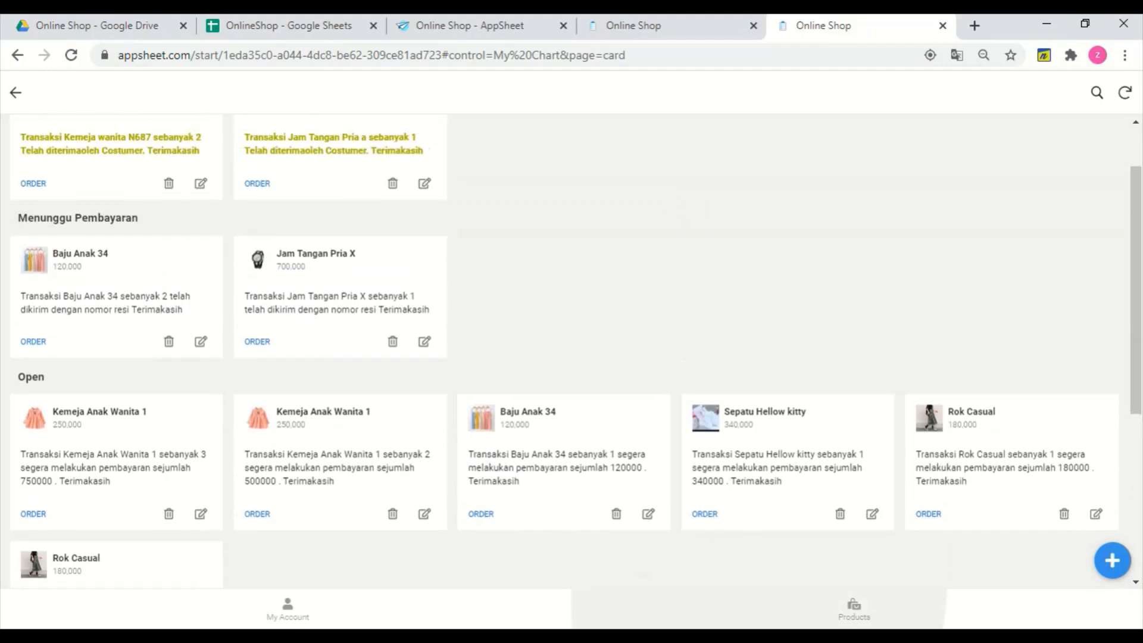
scroll(572, 352, down, 5)
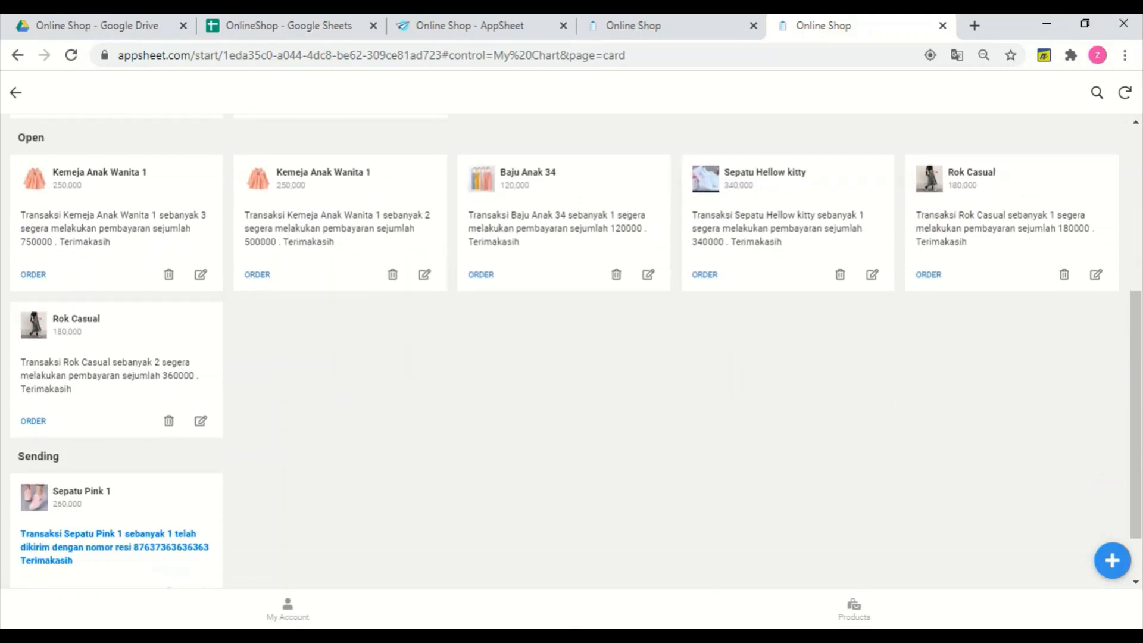
Order the open Baju Anak 34 item in My Chart, and compare the customer's cards with the admin app's Recap table
click(484, 275)
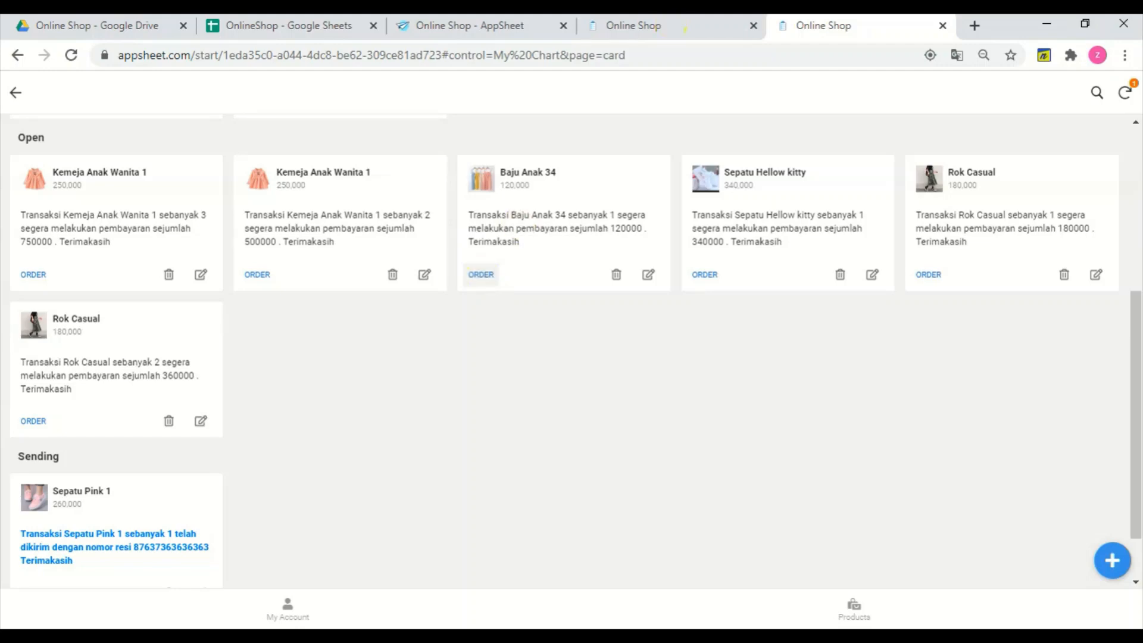
click(656, 31)
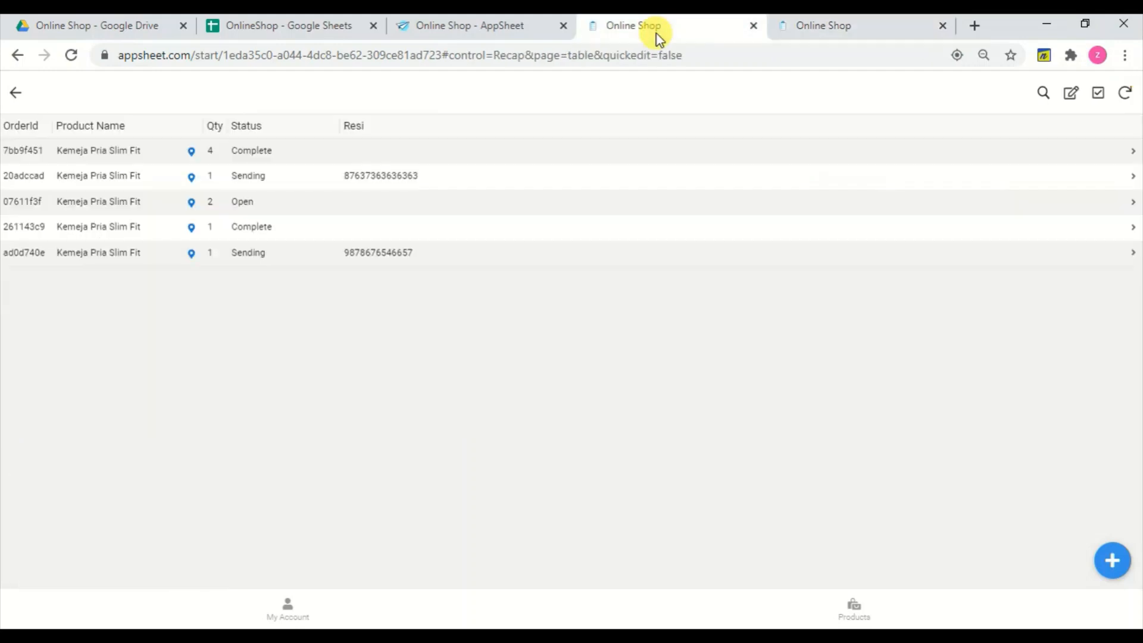
click(478, 25)
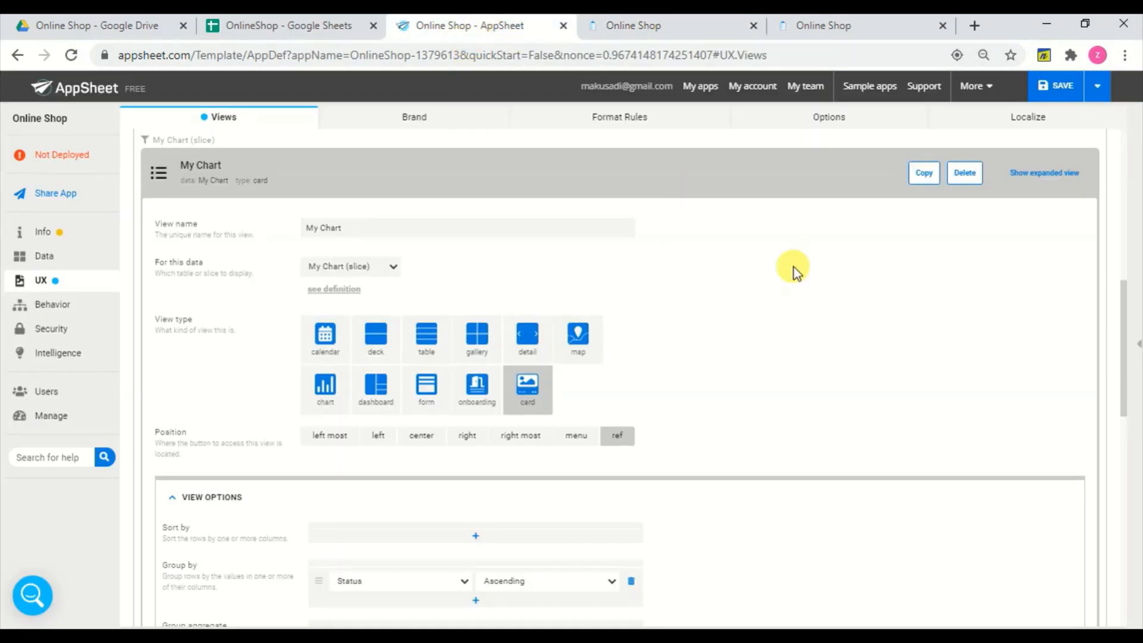
click(851, 24)
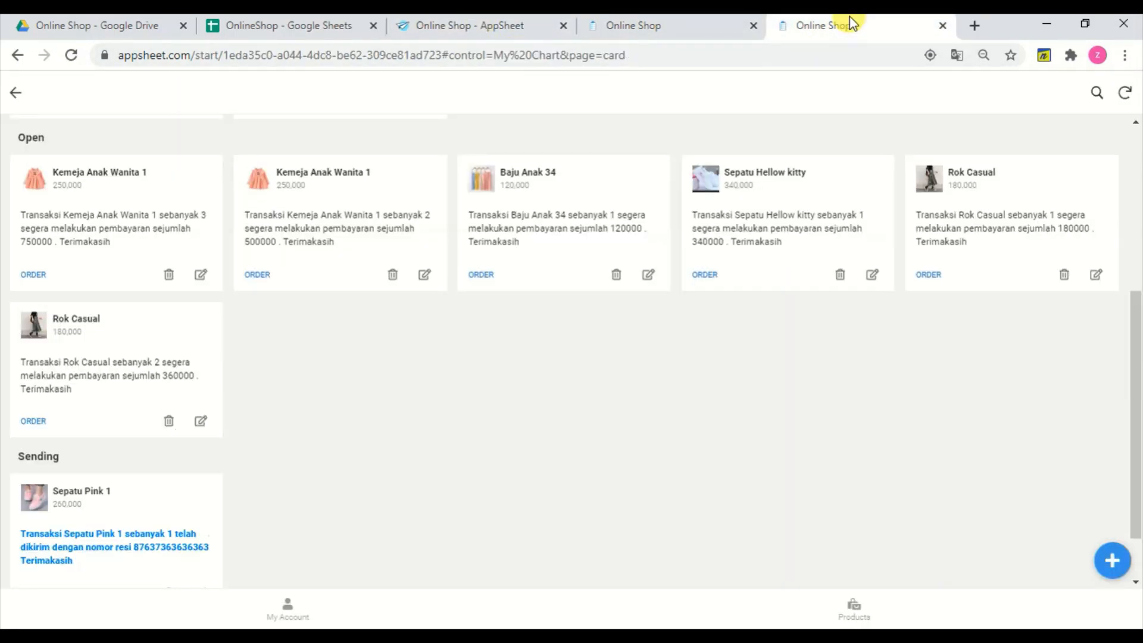
click(667, 29)
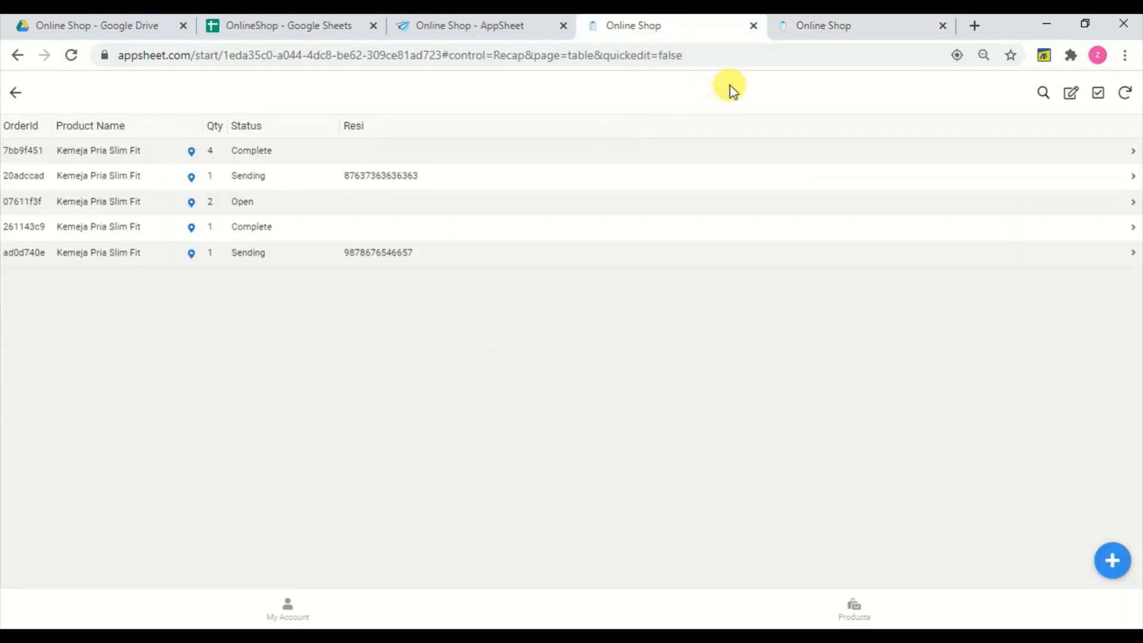
click(804, 36)
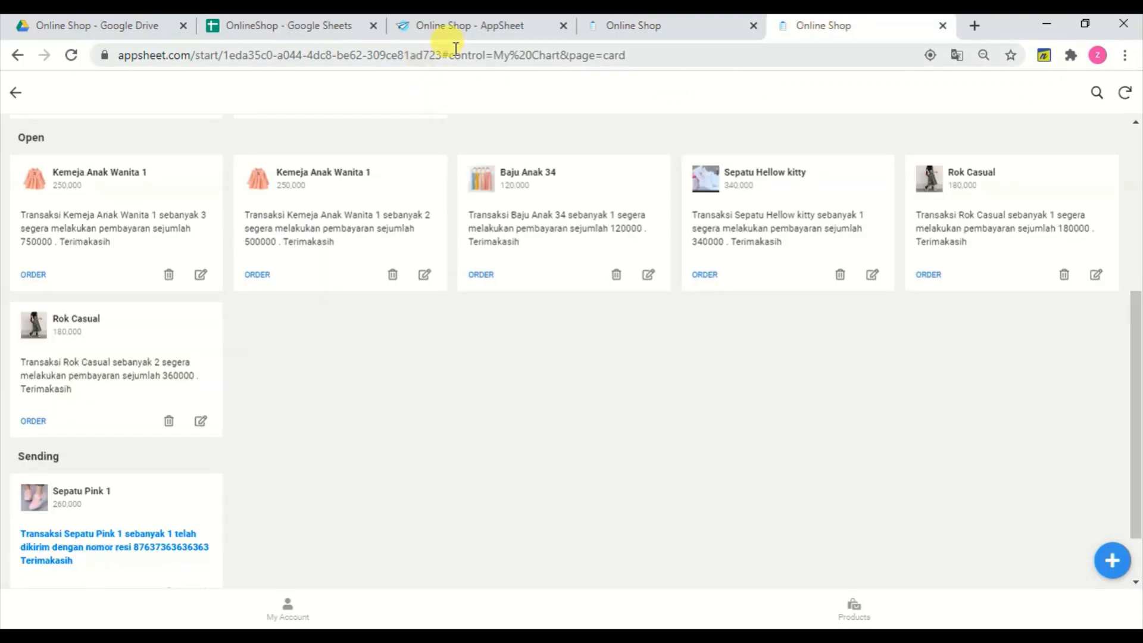
Back in the AppSheet editor, review My Chart's grouping and large card layout, and check which column fills the card's description text
click(481, 33)
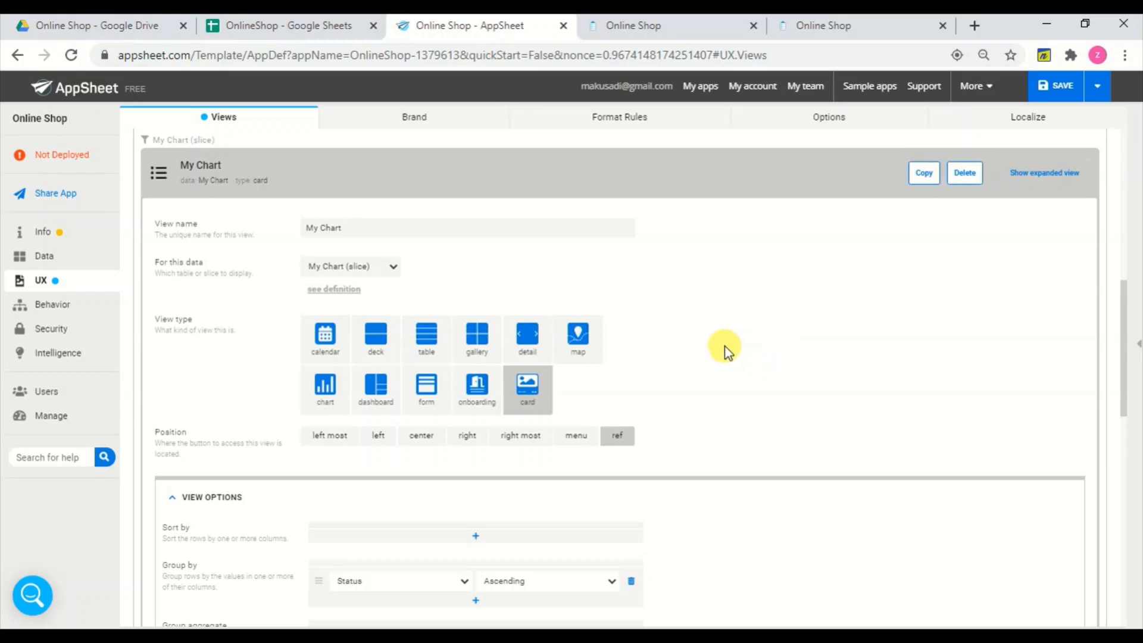
scroll(723, 351, down, 6)
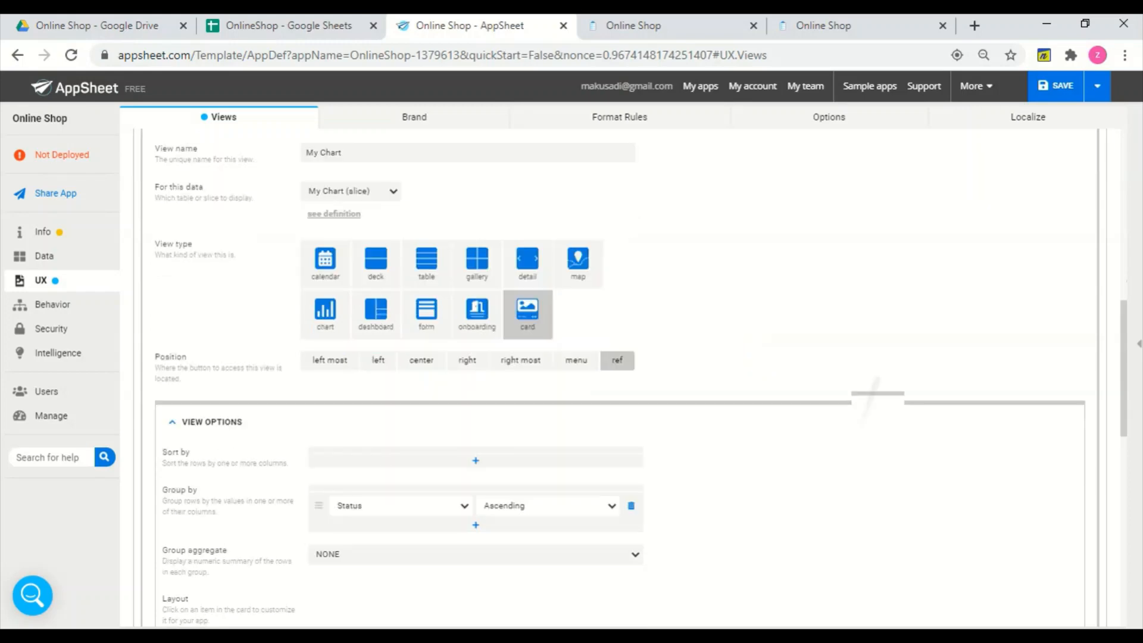
scroll(913, 315, down, 3)
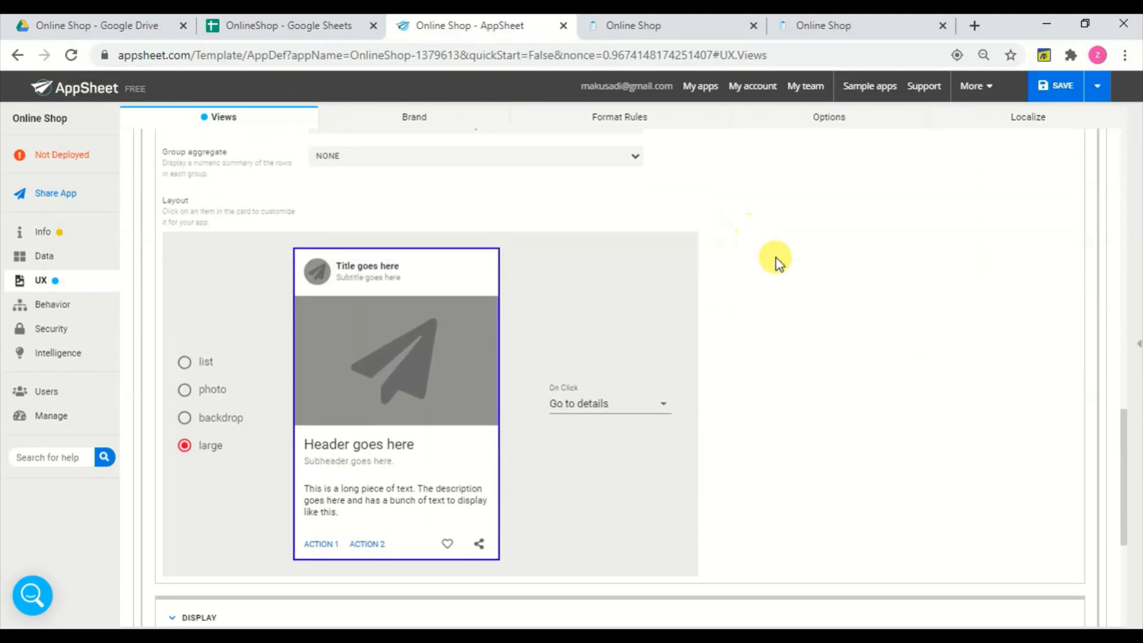
click(402, 502)
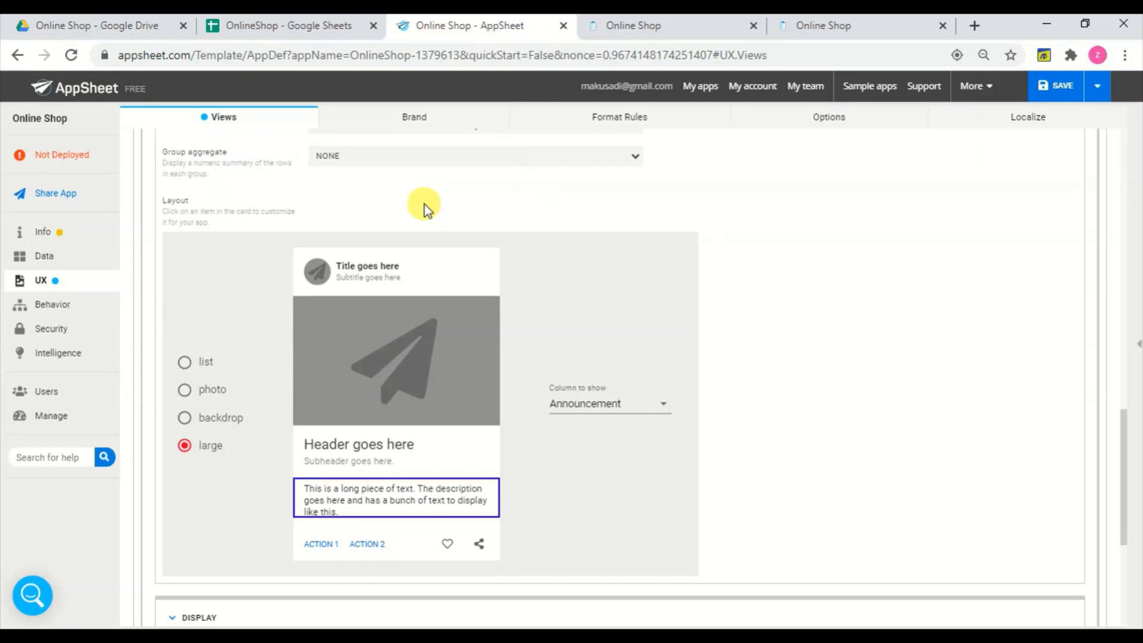
Open the Orders table's column definitions and inspect the app formula of the Announcement column
click(80, 260)
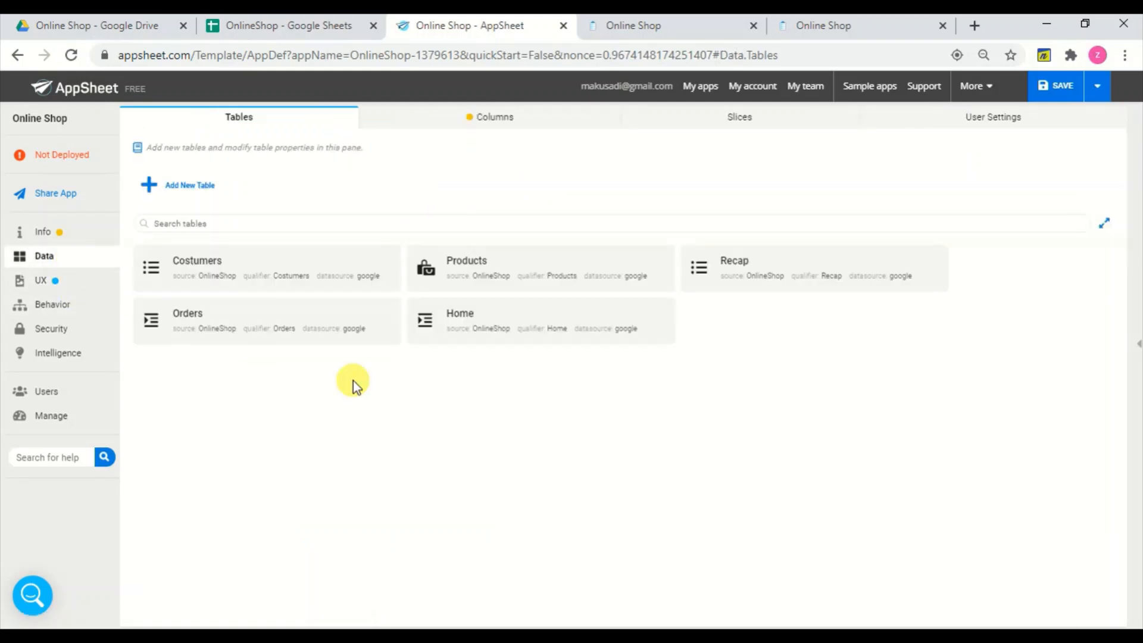
click(354, 325)
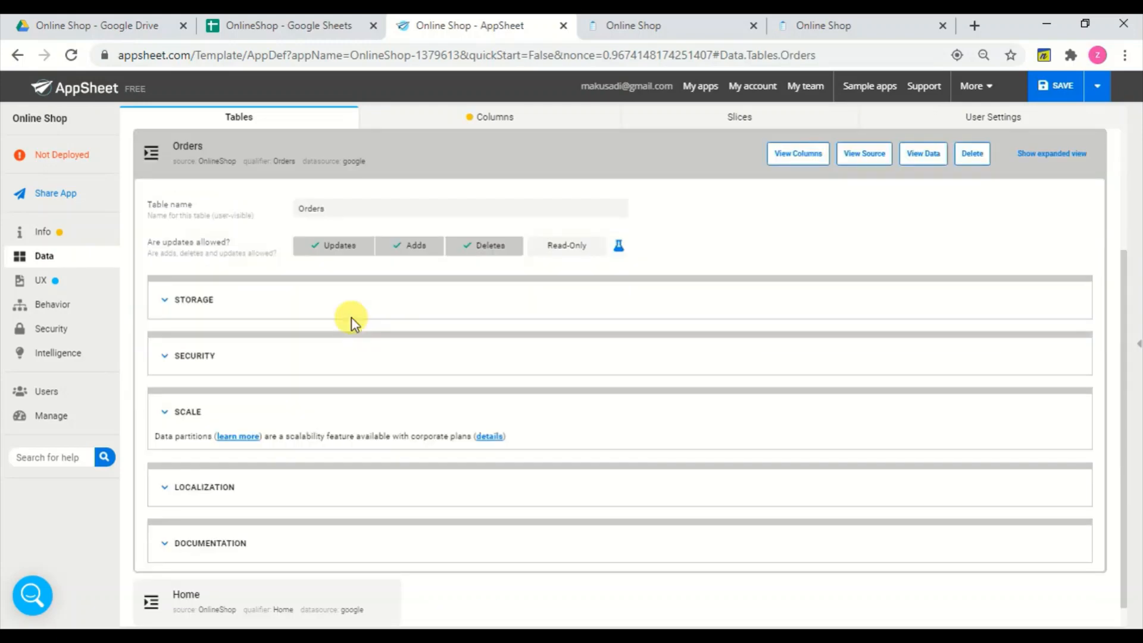
click(802, 154)
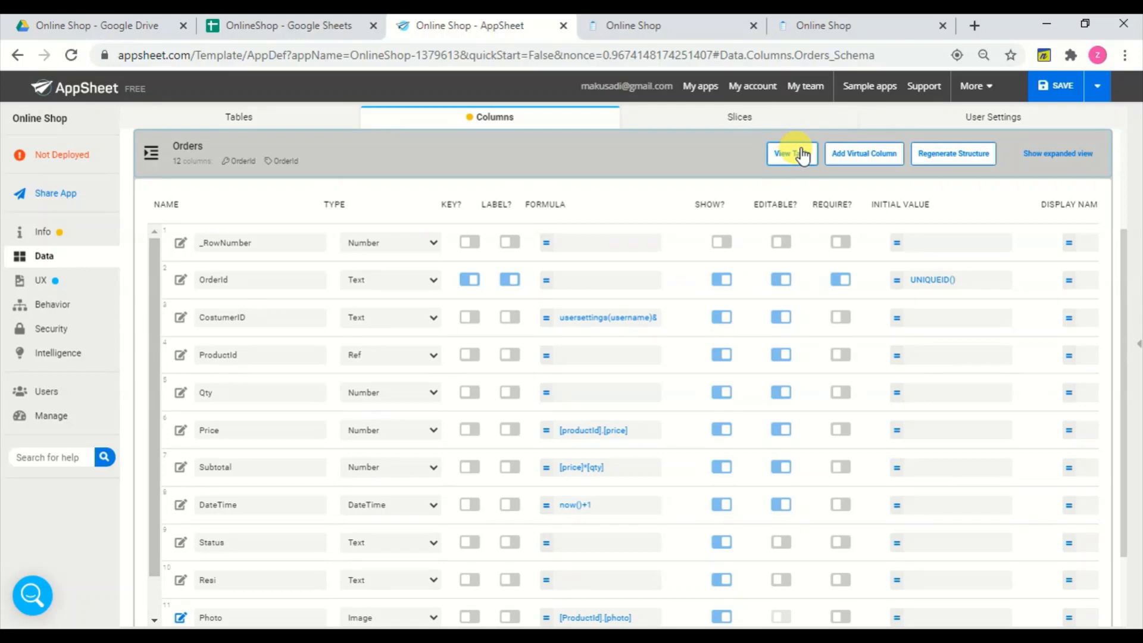
scroll(624, 426, down, 1)
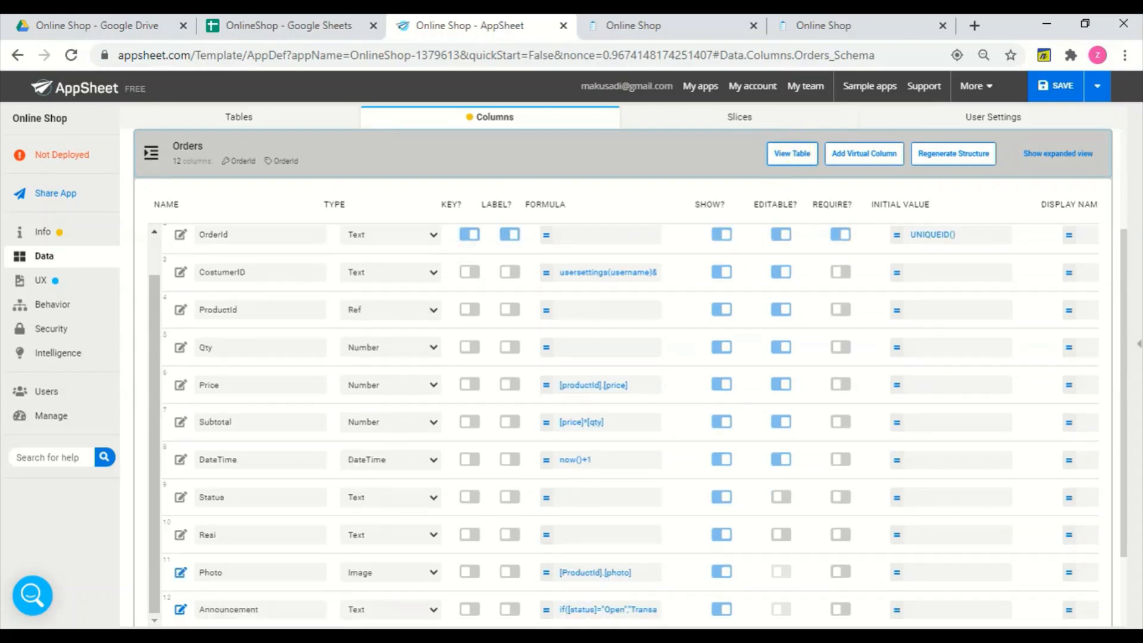
click(627, 610)
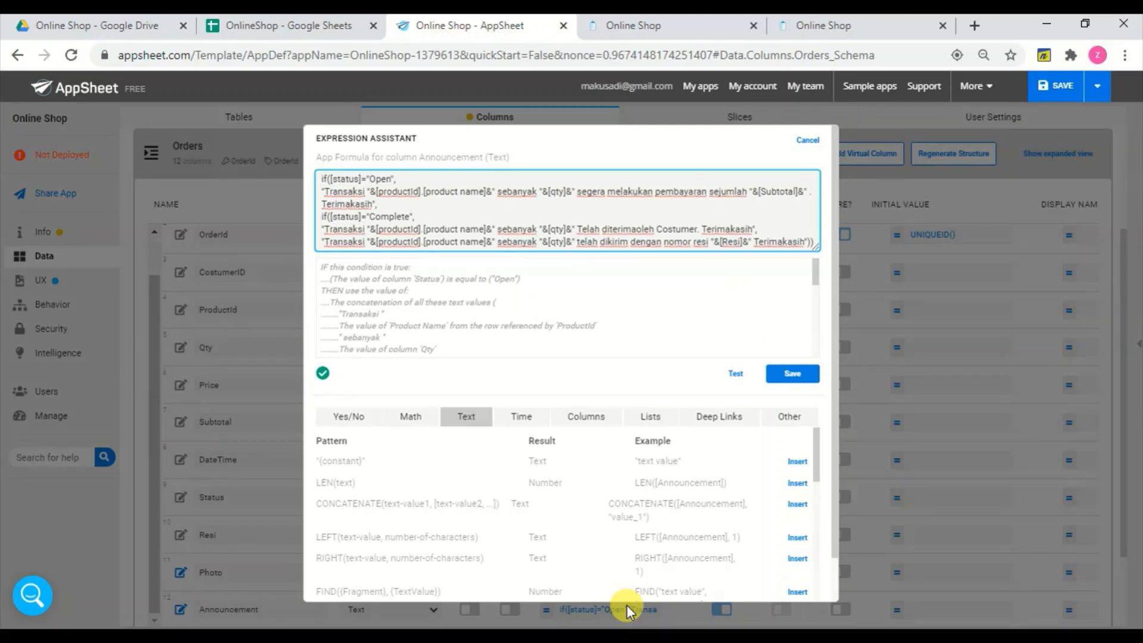
Correct the Announcement formula's Complete message to read "Telah diterima oleh Costumer", save the expression and collapse the Orders table
scroll(584, 318, up, 5)
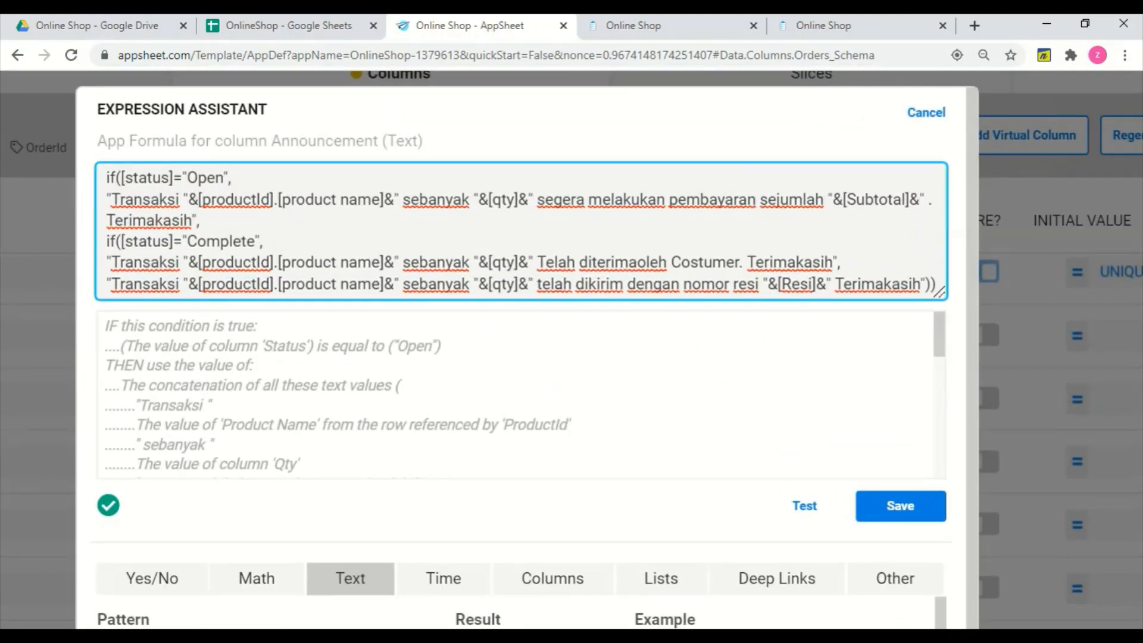
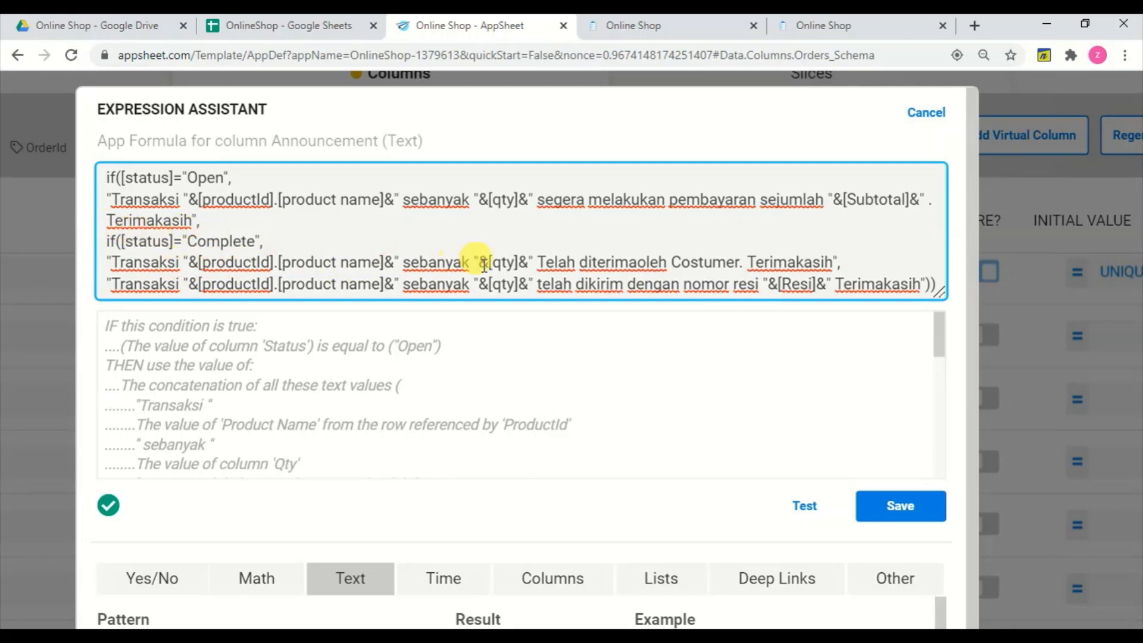
click(638, 262)
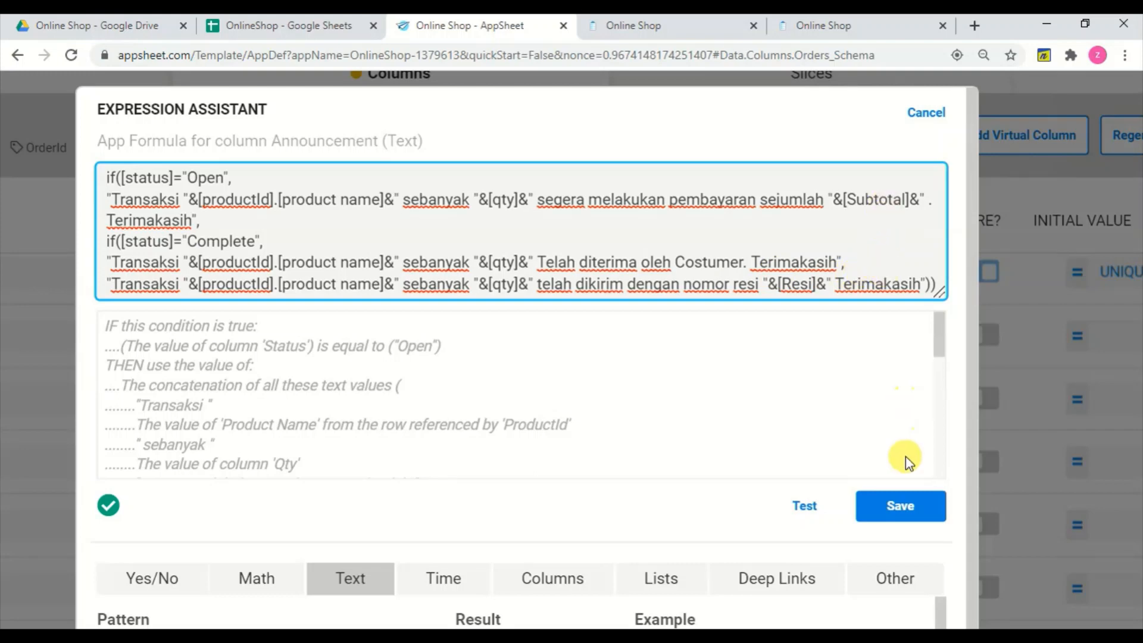
click(899, 505)
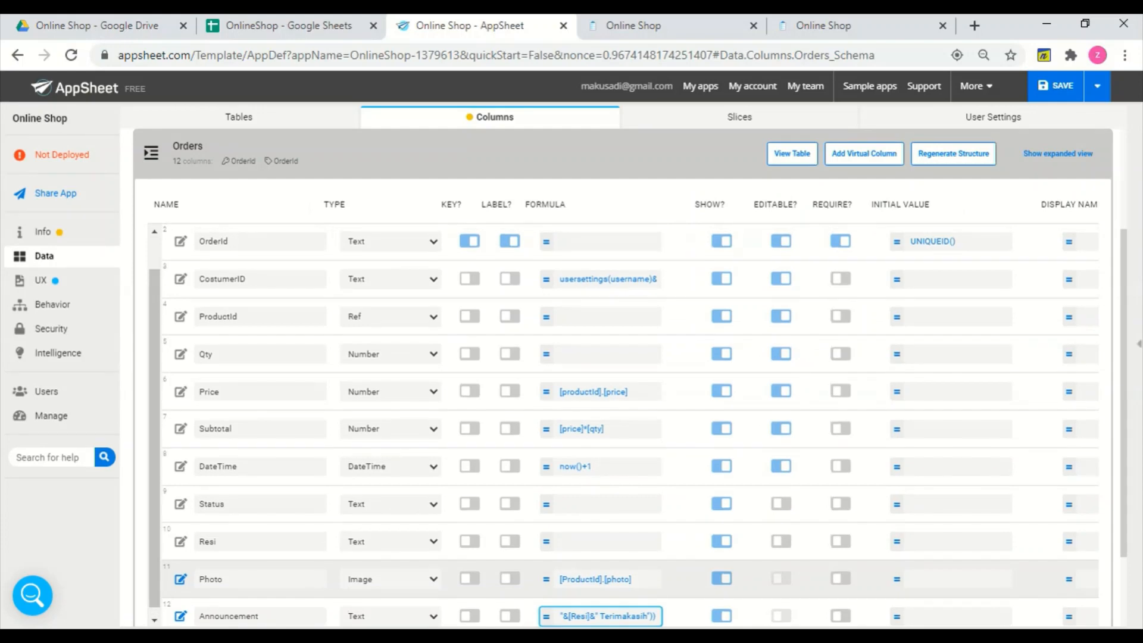
click(335, 147)
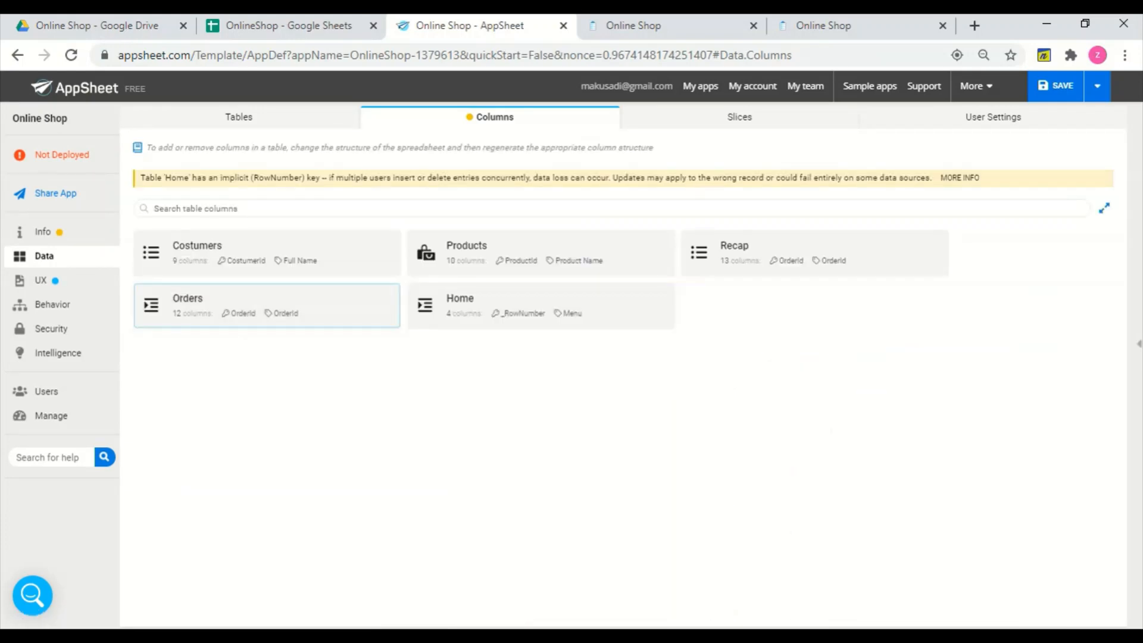
Review the My Chart view's large card layout, check what Action 1 and Action 2 are assigned to, and collapse the view
click(61, 286)
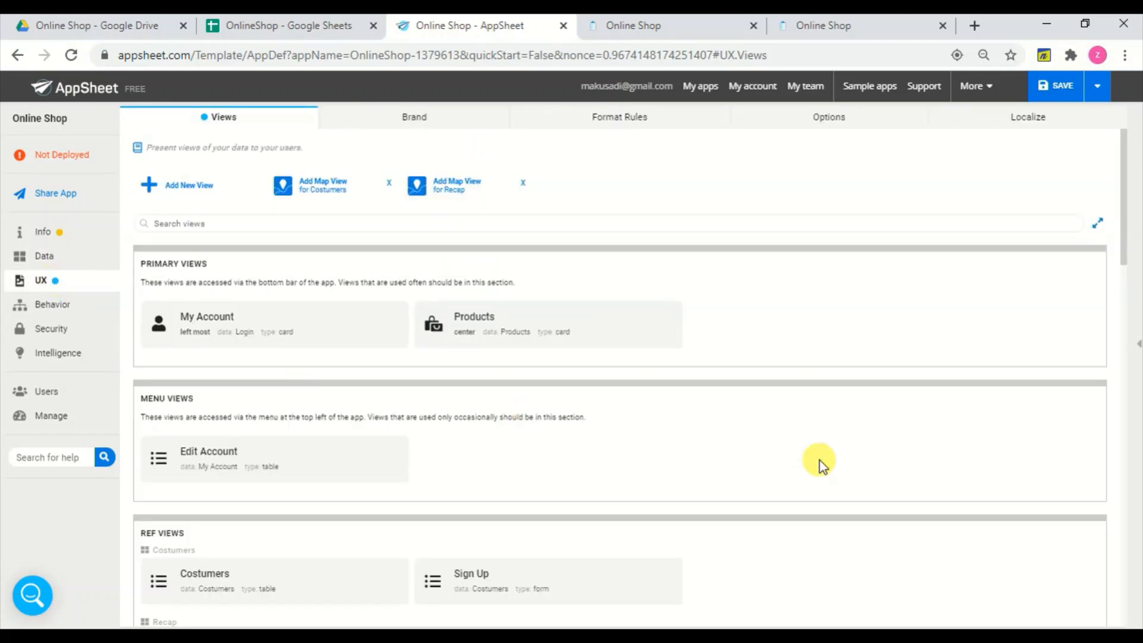
scroll(819, 465, down, 8)
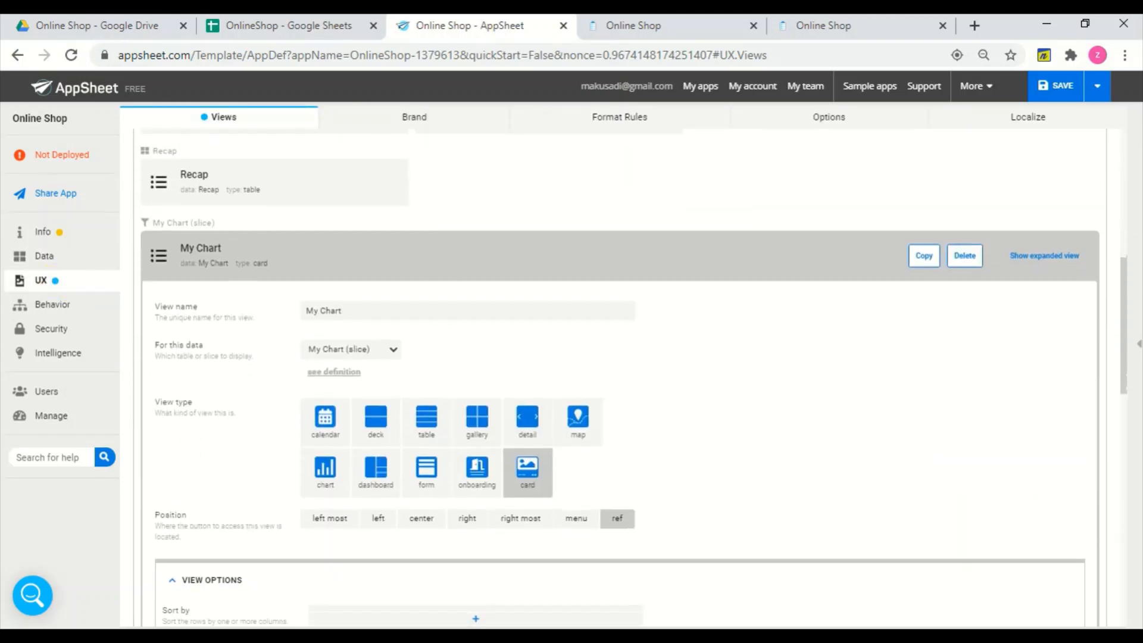
scroll(640, 378, down, 6)
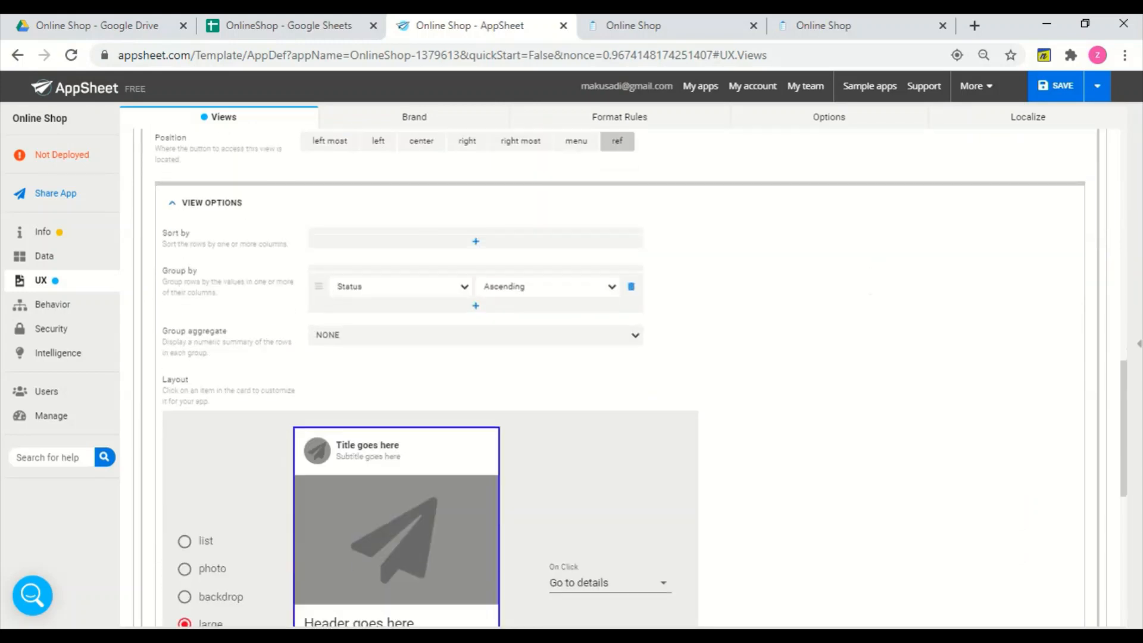
scroll(640, 378, down, 3)
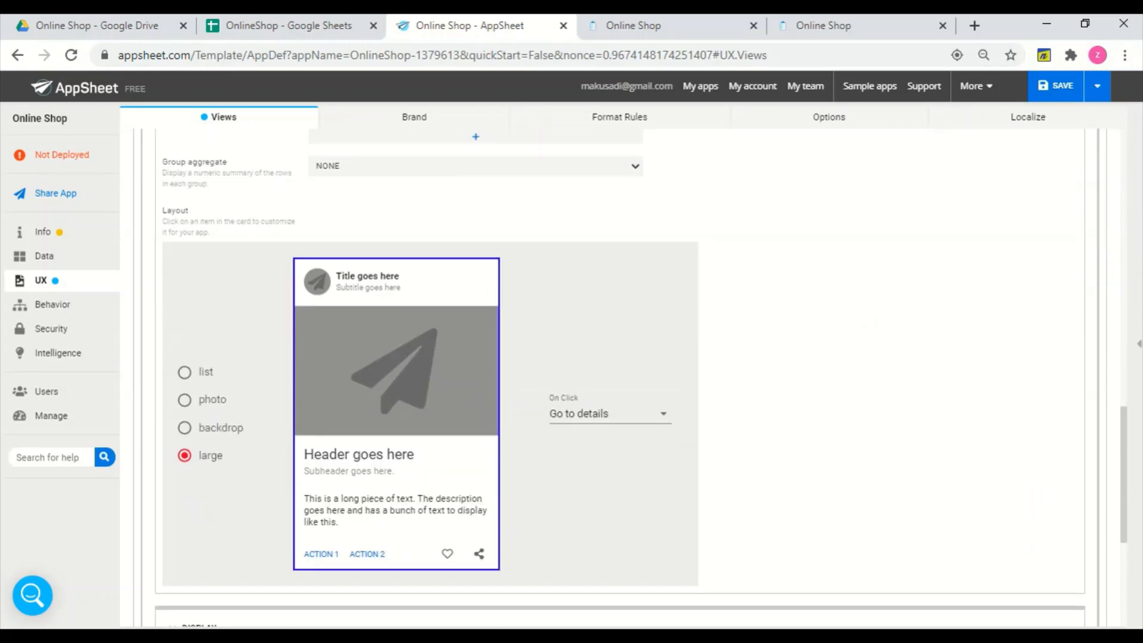
scroll(640, 378, down, 1)
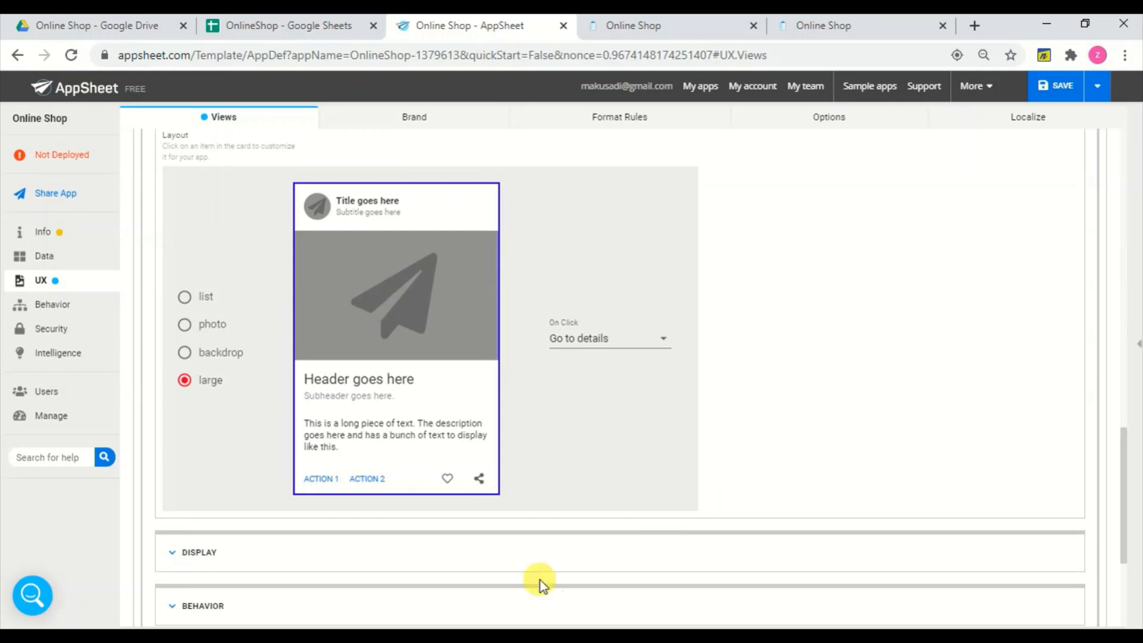
click(325, 481)
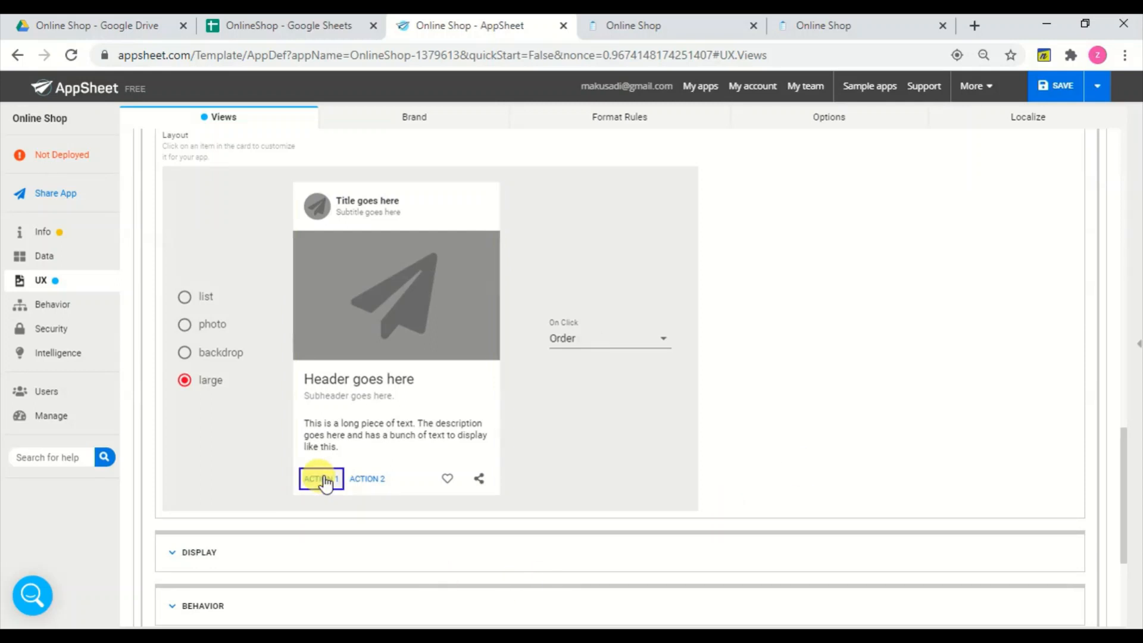
click(369, 479)
click(648, 440)
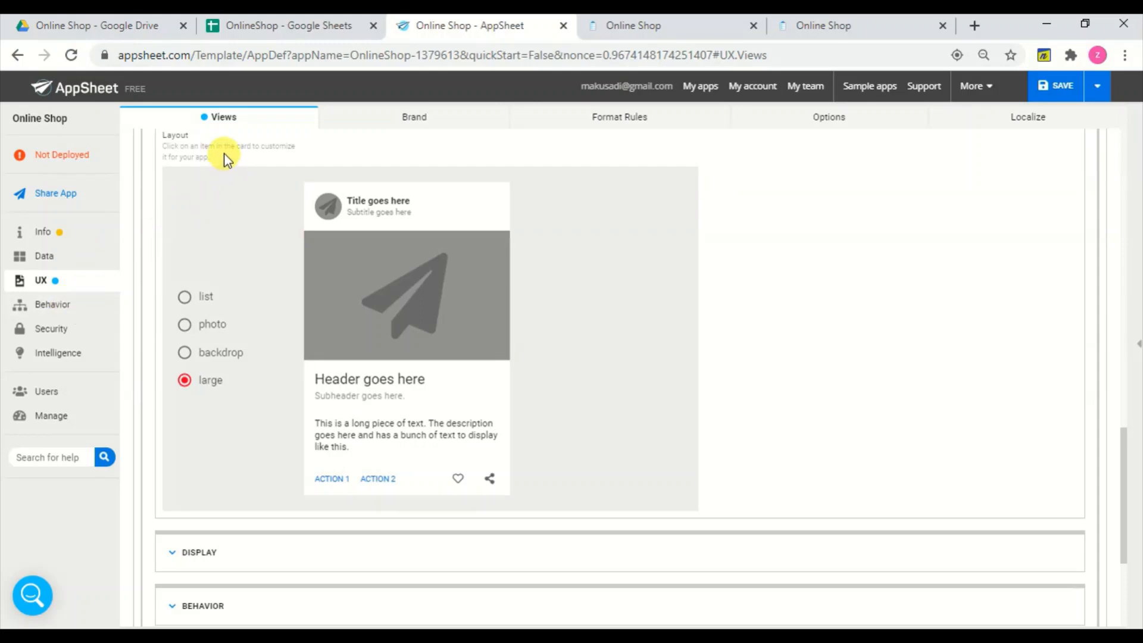
scroll(225, 157, up, 10)
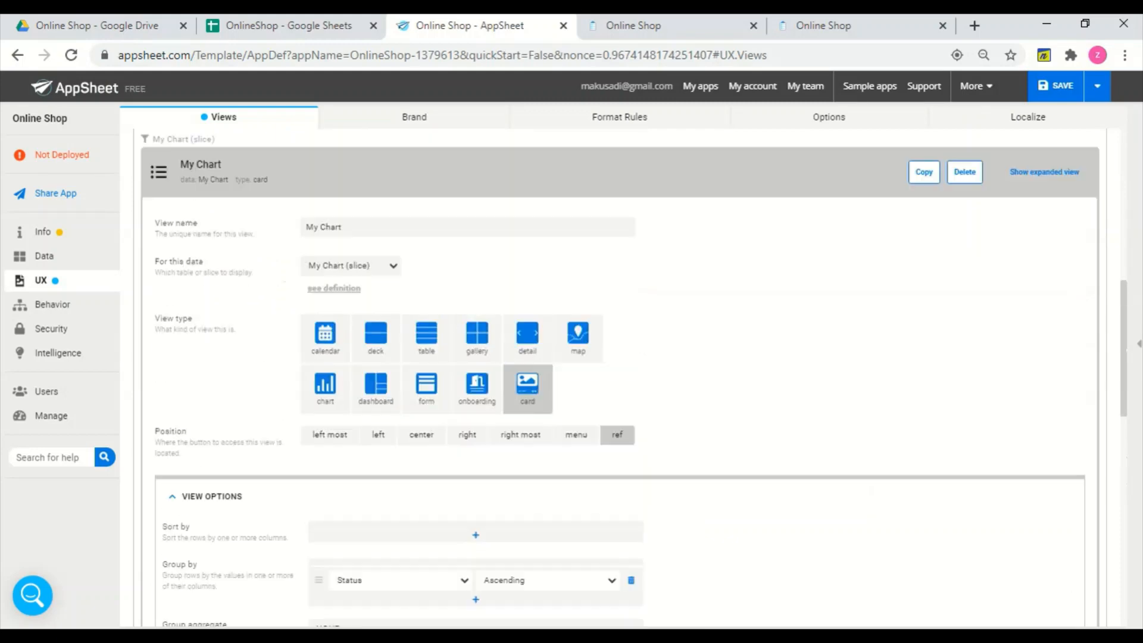
scroll(633, 377, up, 1)
click(286, 341)
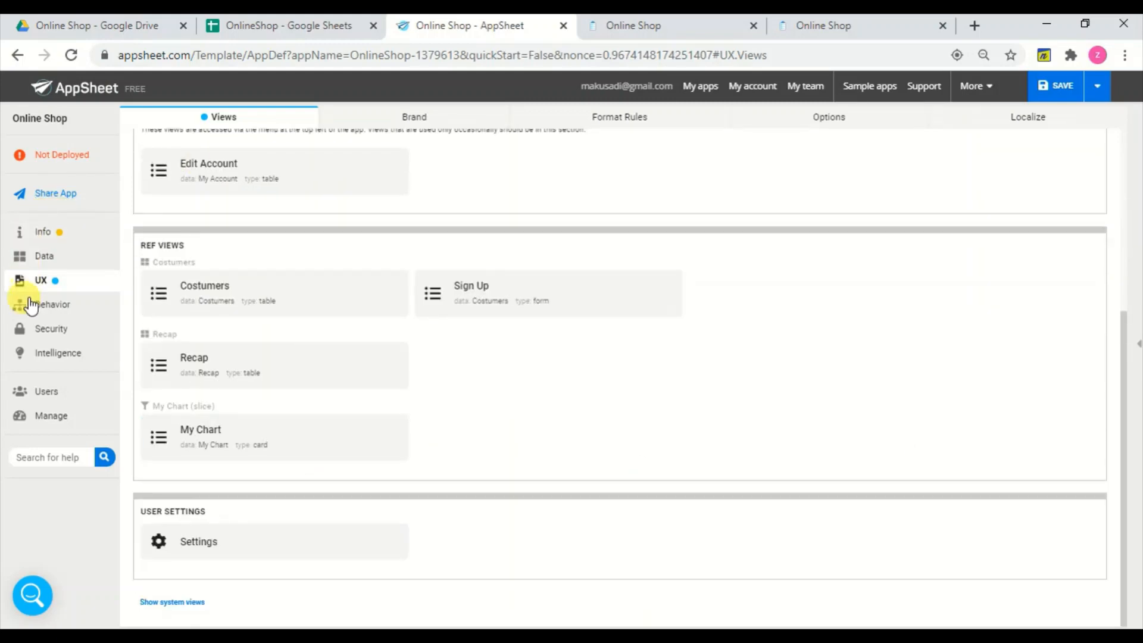
Look over the app's behavior actions and UX views, and open the Home table's Goto Menu action
click(42, 309)
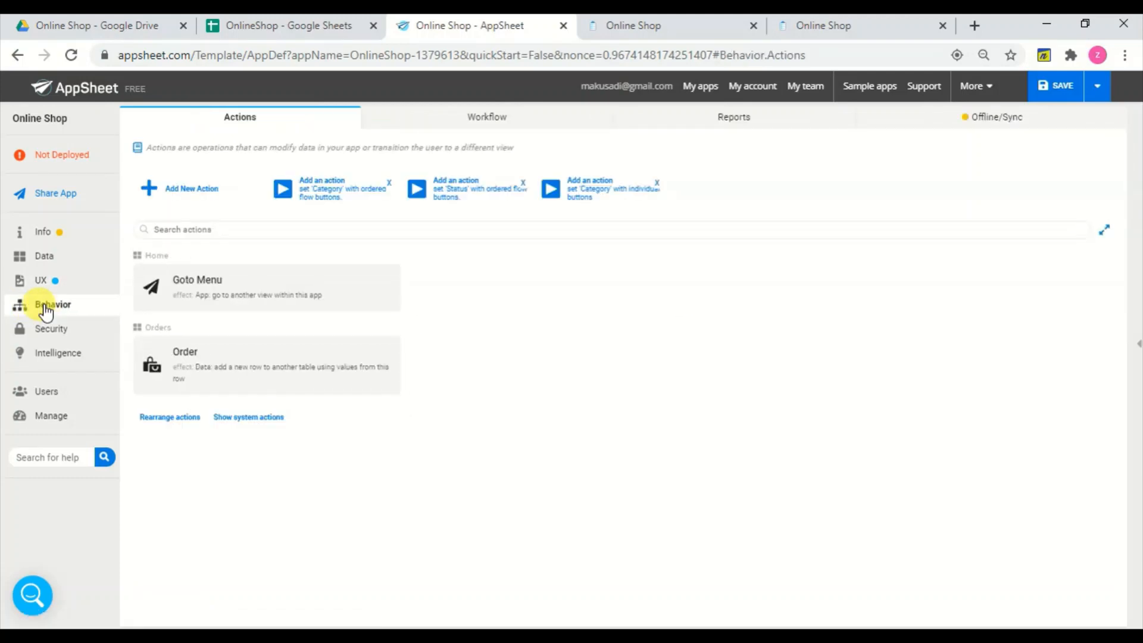
click(43, 281)
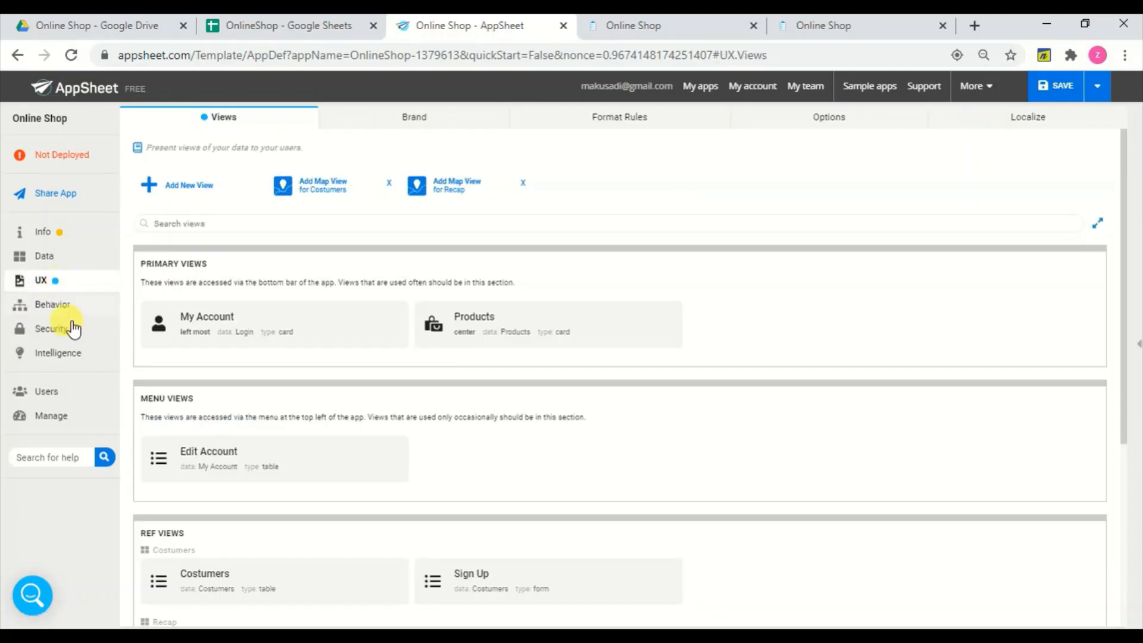
scroll(623, 541, down, 5)
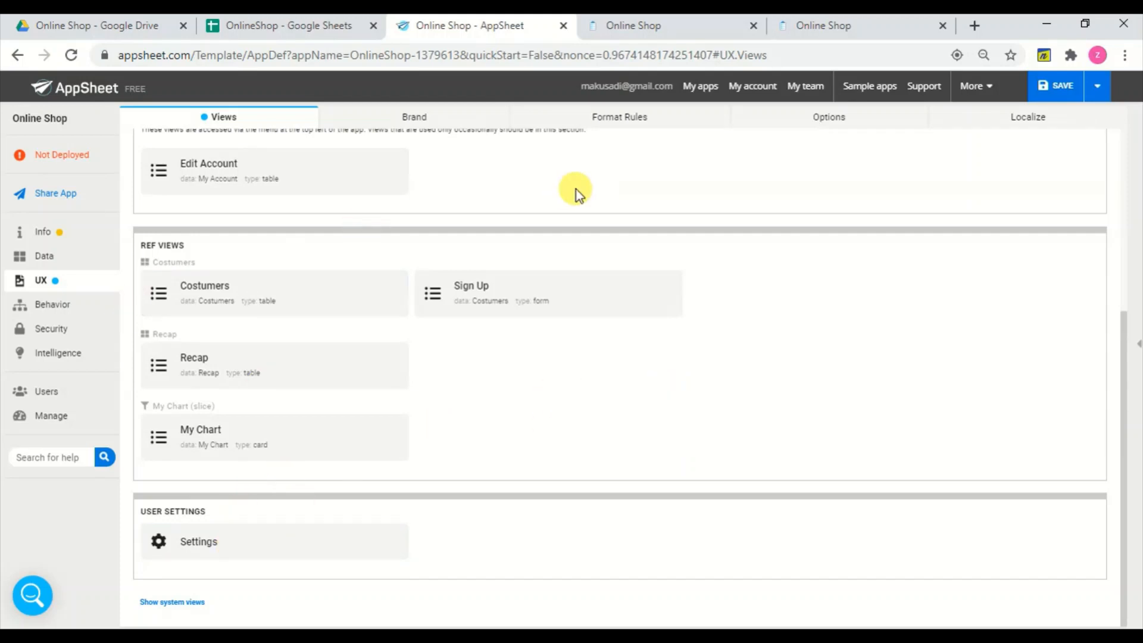
click(70, 307)
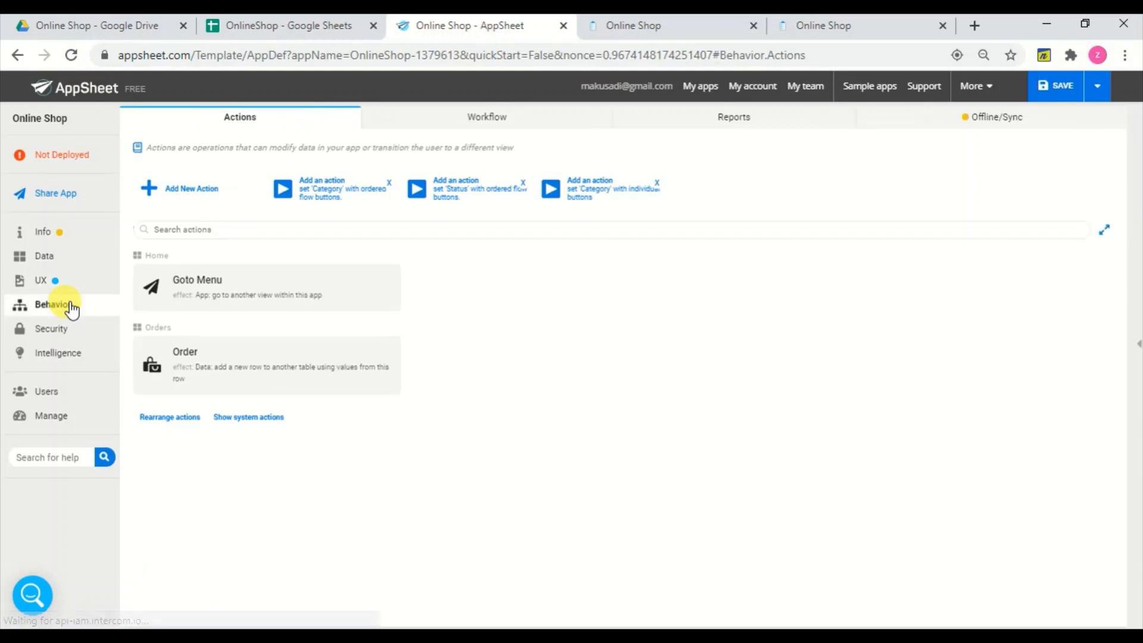
click(258, 290)
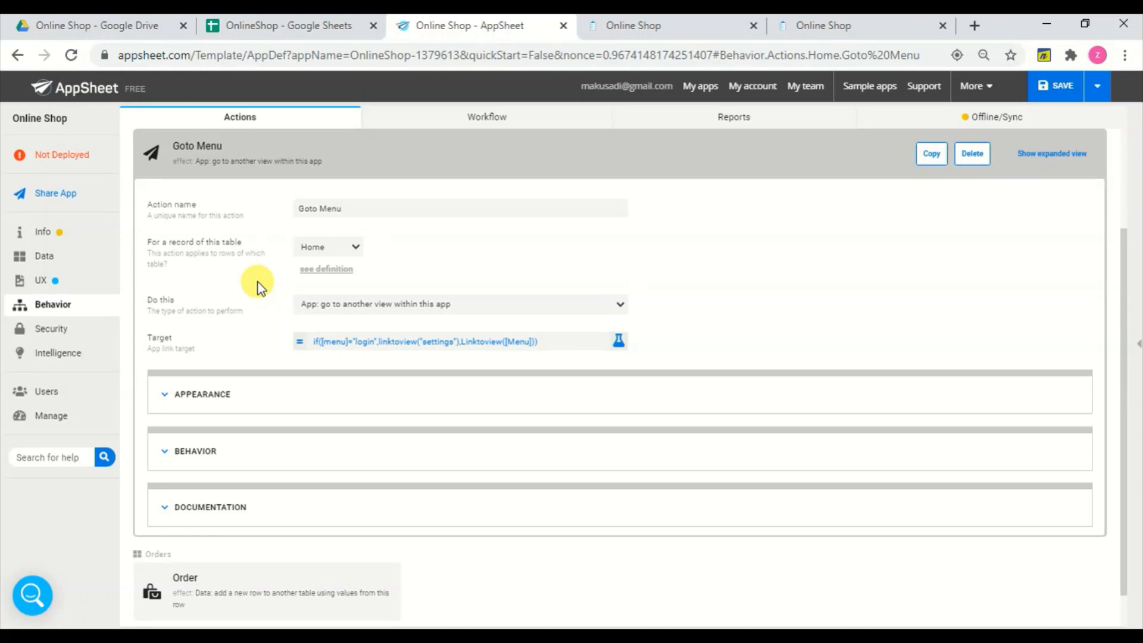
Glance at the customer app, and inspect Goto Menu's available action types and target expression without changing the selected type
click(837, 31)
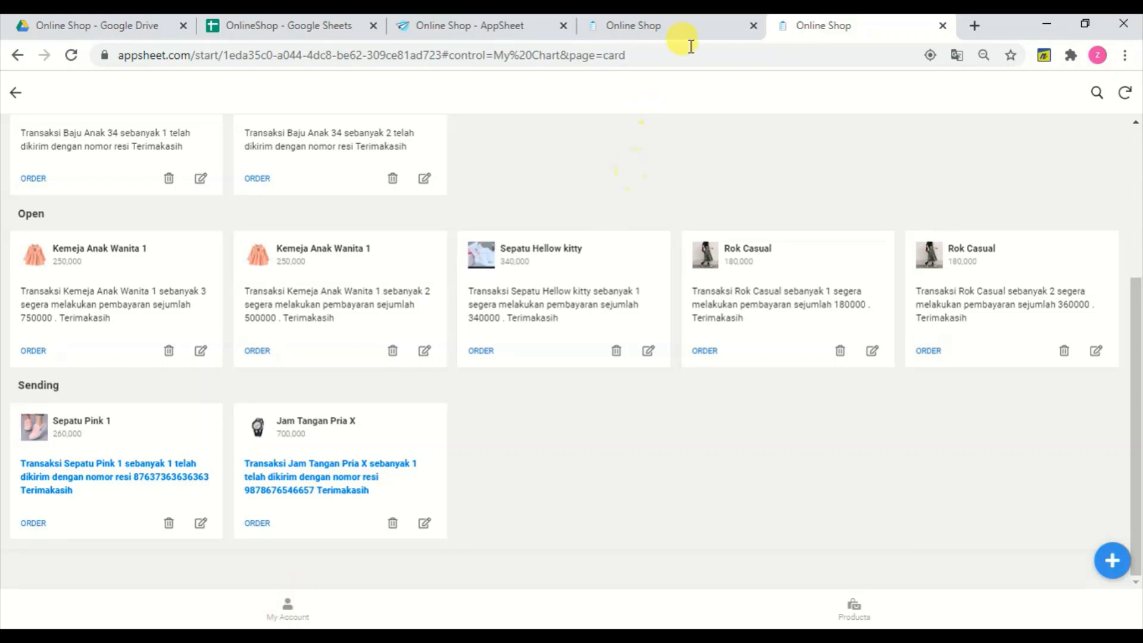
click(512, 28)
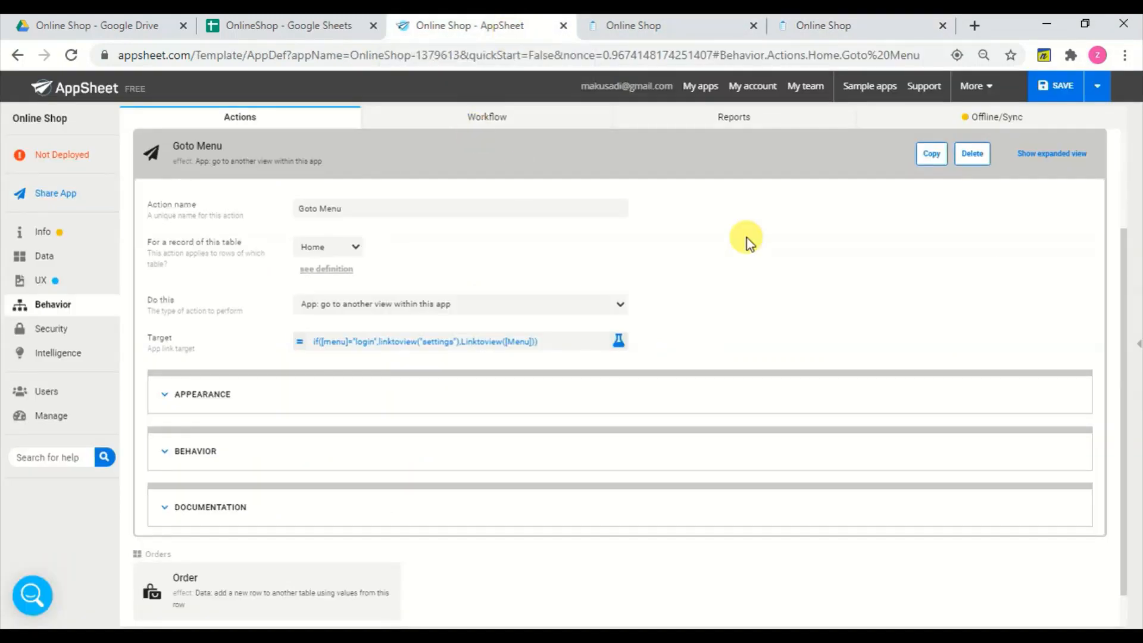
click(537, 344)
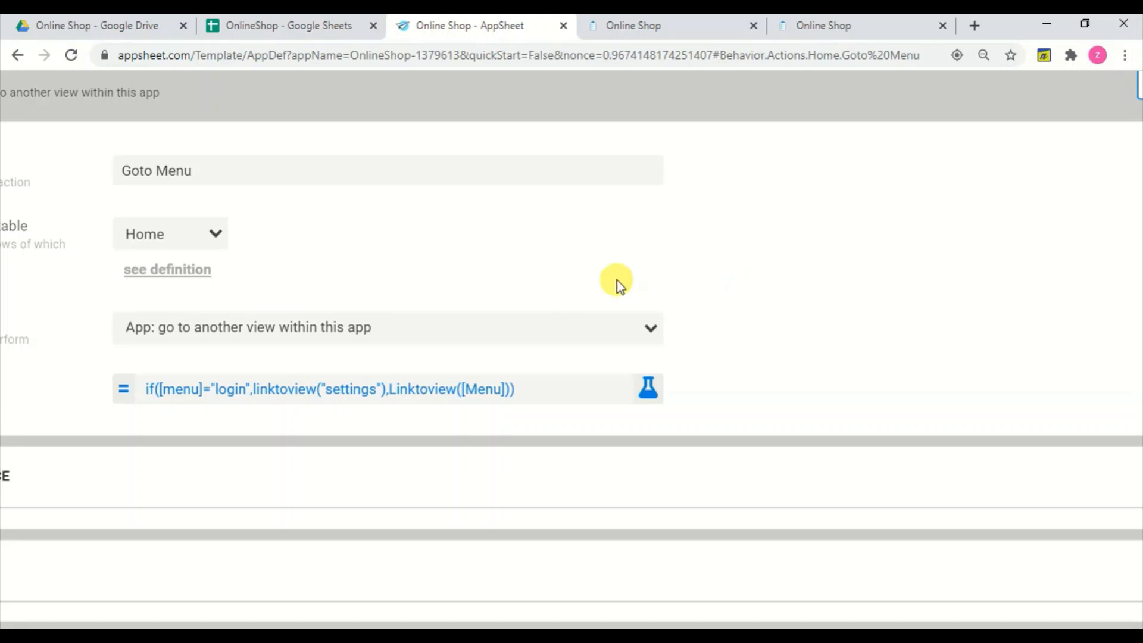
click(504, 342)
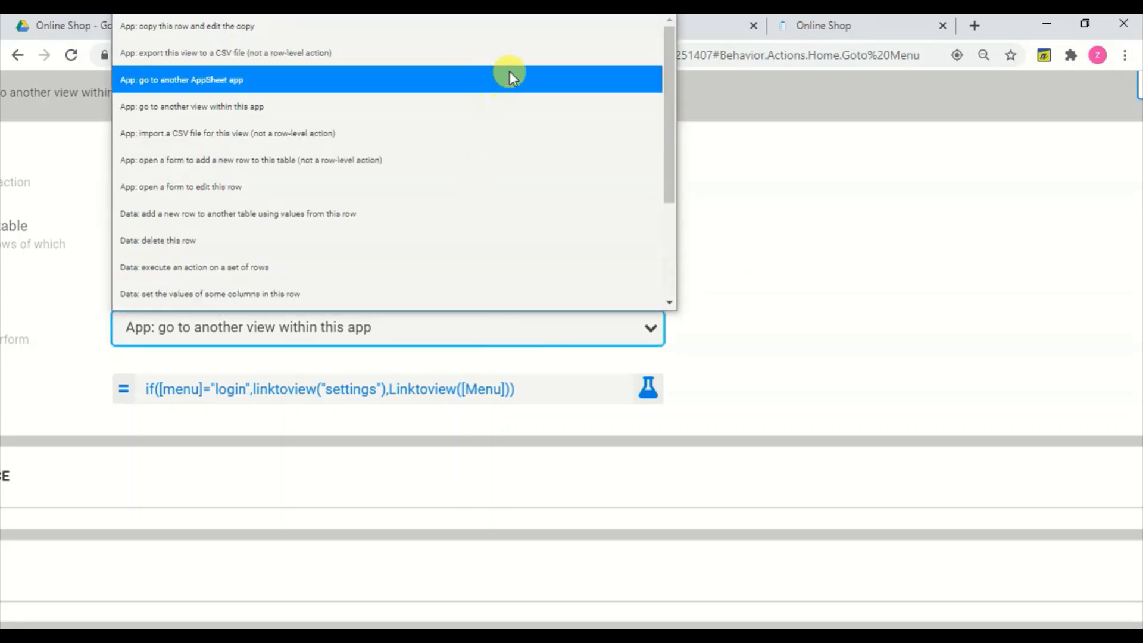
click(864, 162)
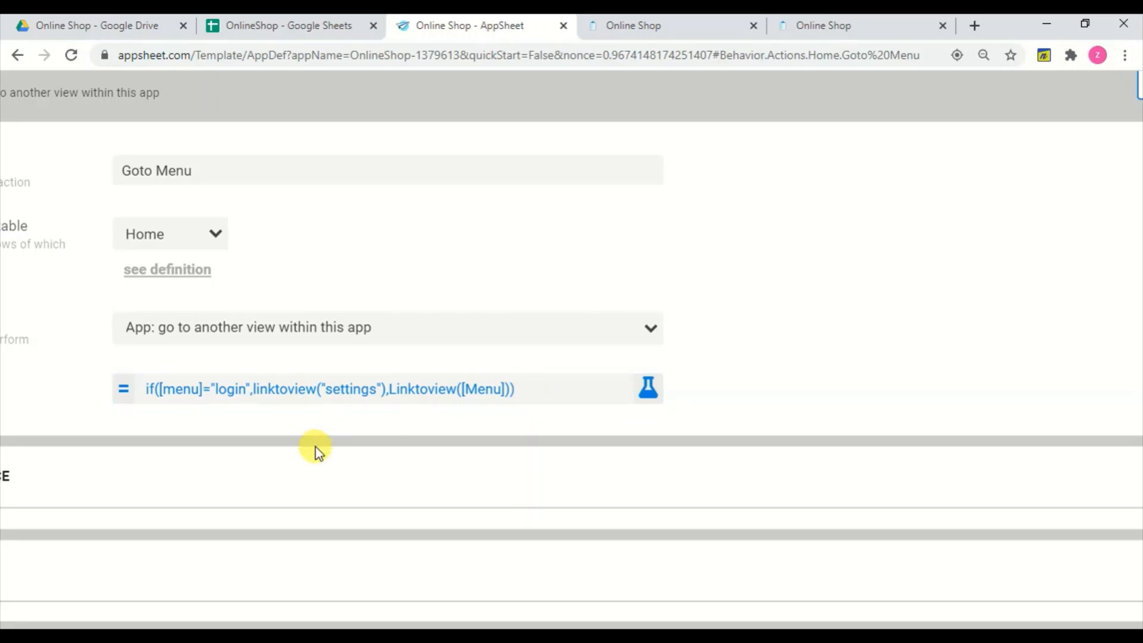
Compare Goto Menu's target formula with the customer app's My Account entries My Chart, Sign up and Login, and collapse the action
click(669, 25)
click(816, 24)
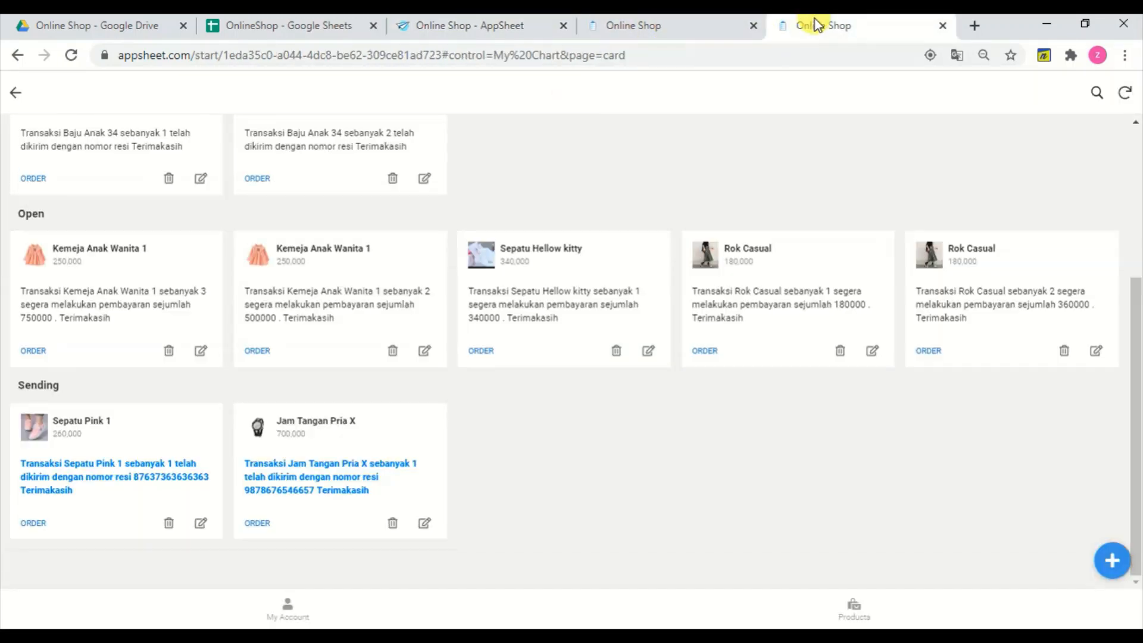
click(287, 620)
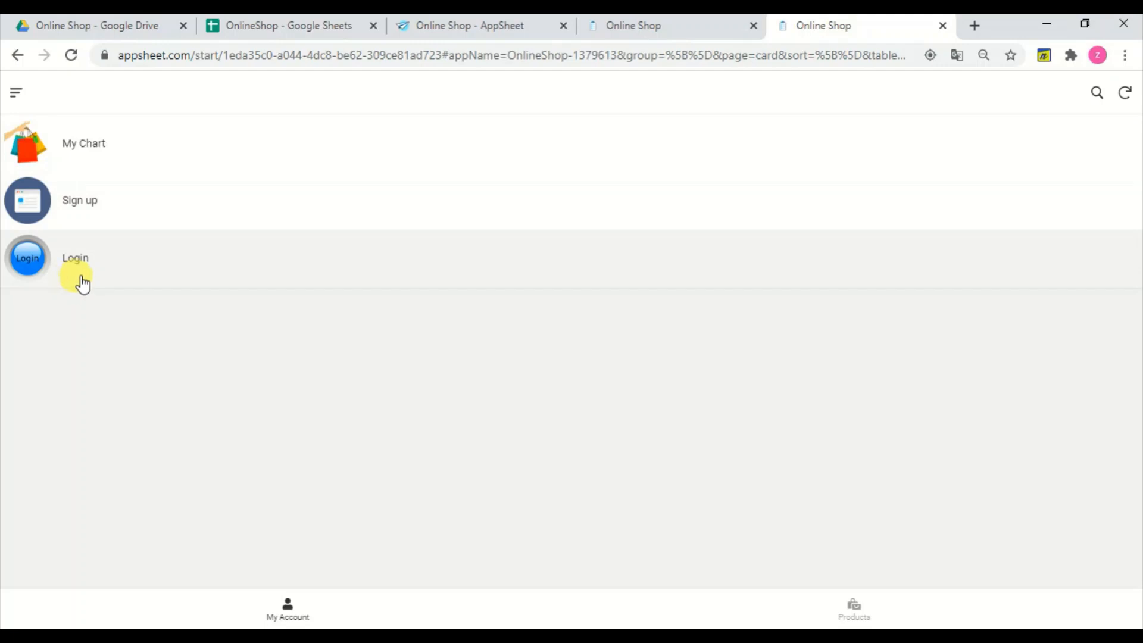
click(472, 29)
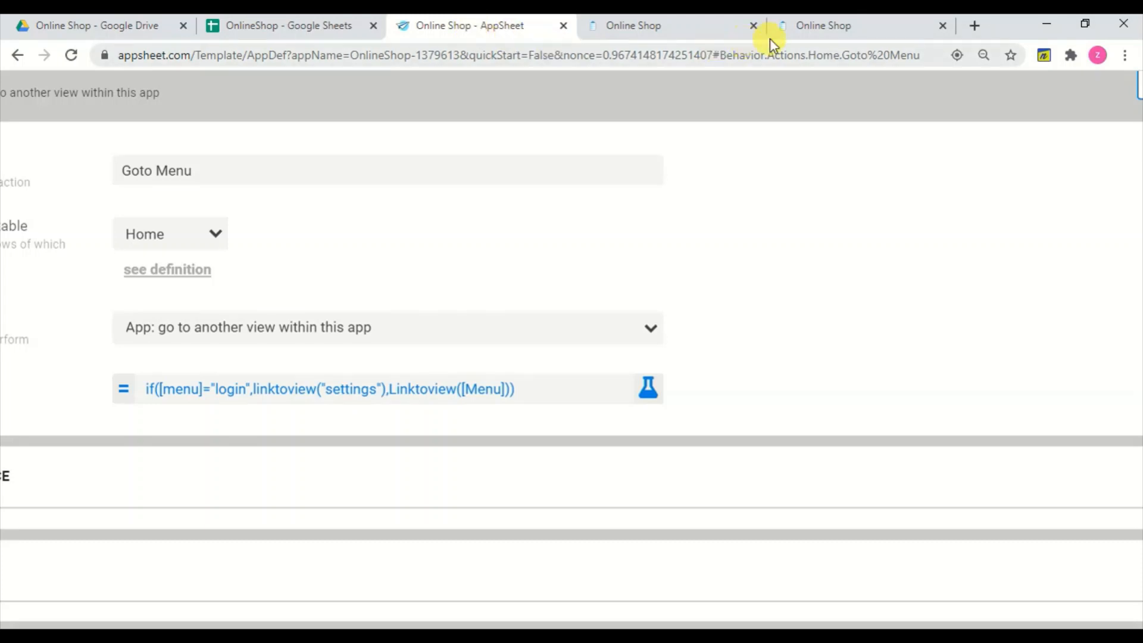
click(811, 29)
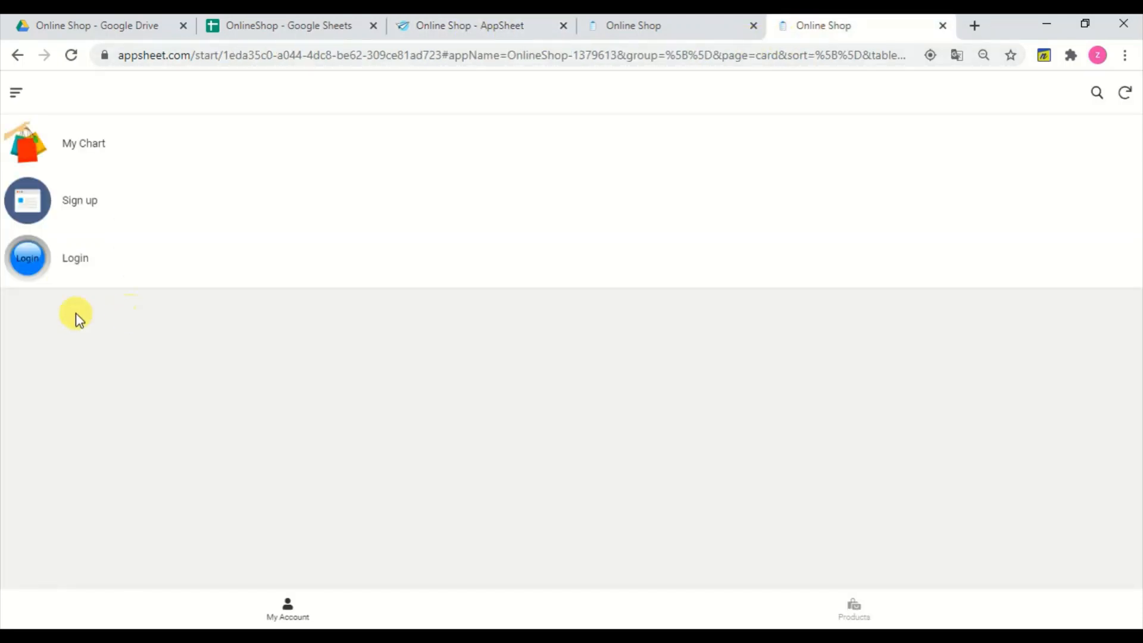
click(482, 28)
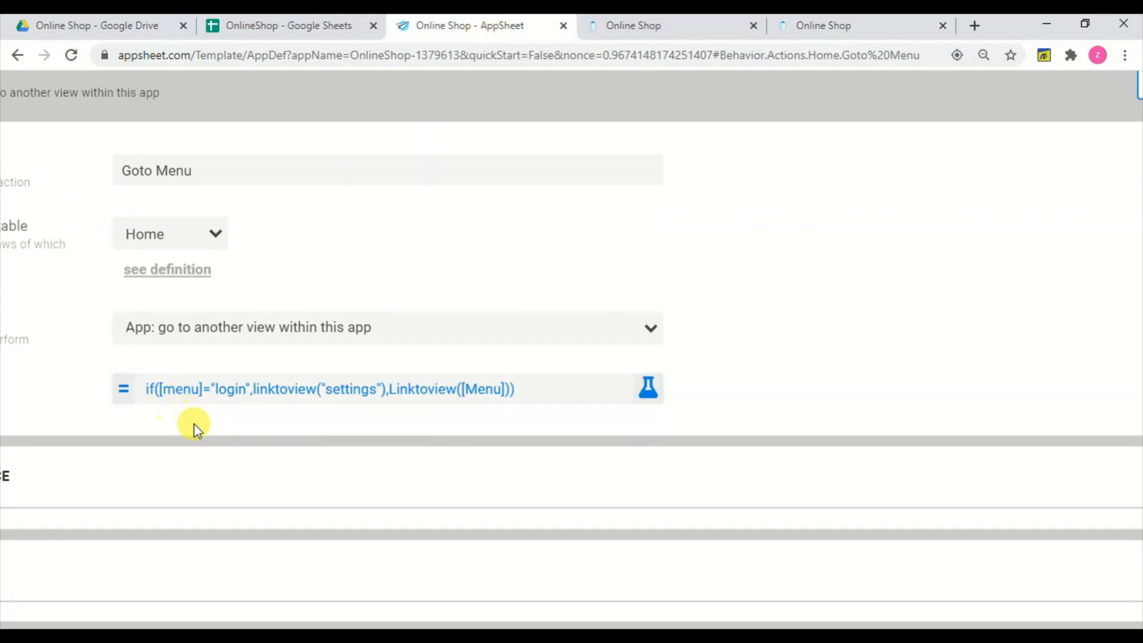
click(173, 409)
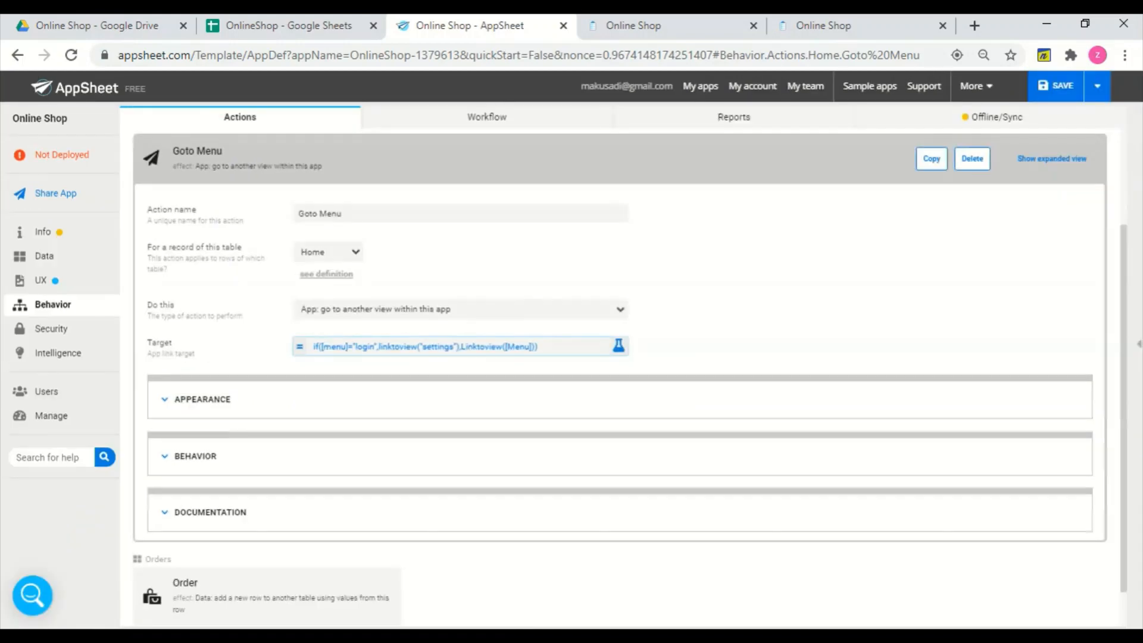
click(400, 169)
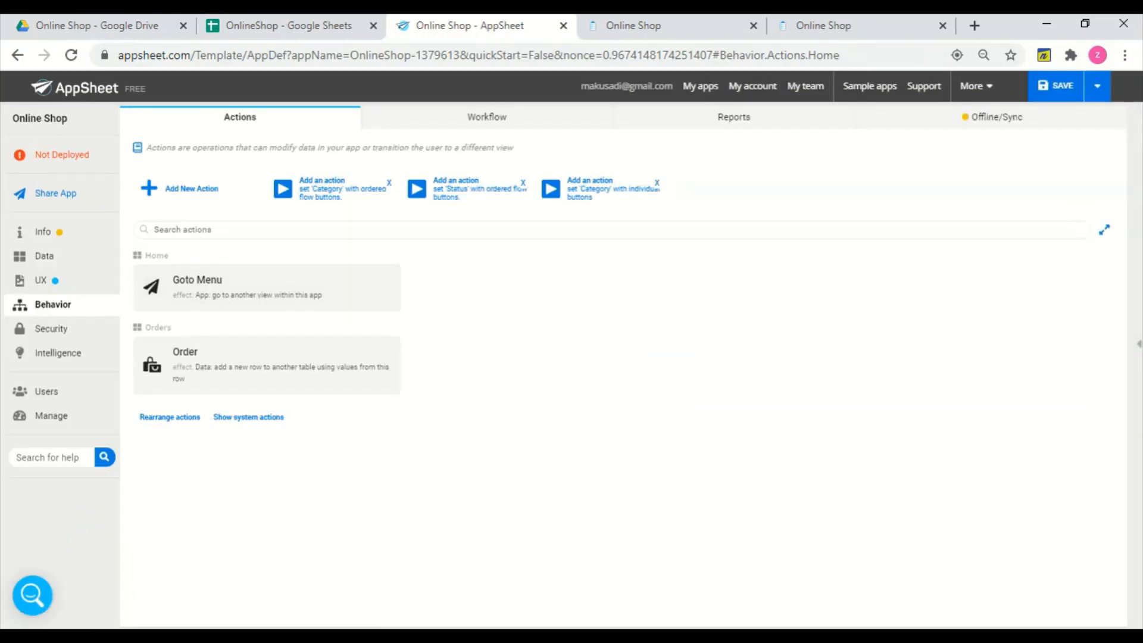
Open the Orders table's Order action and examine its name, source table, action type, Recap target and column assignments
click(310, 380)
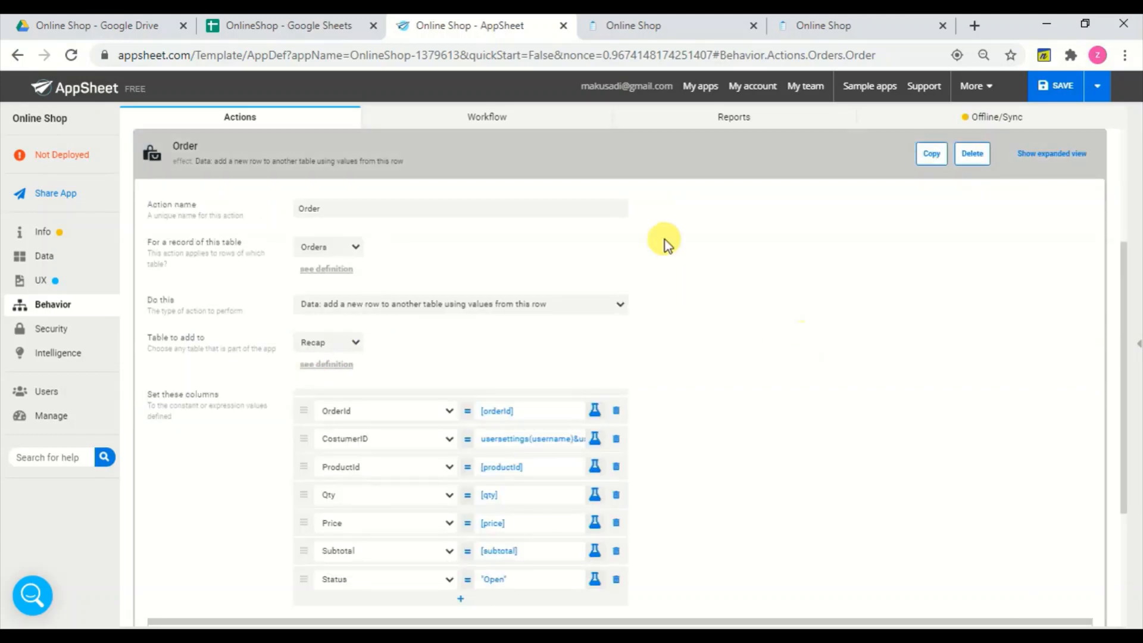
scroll(786, 384, up, 3)
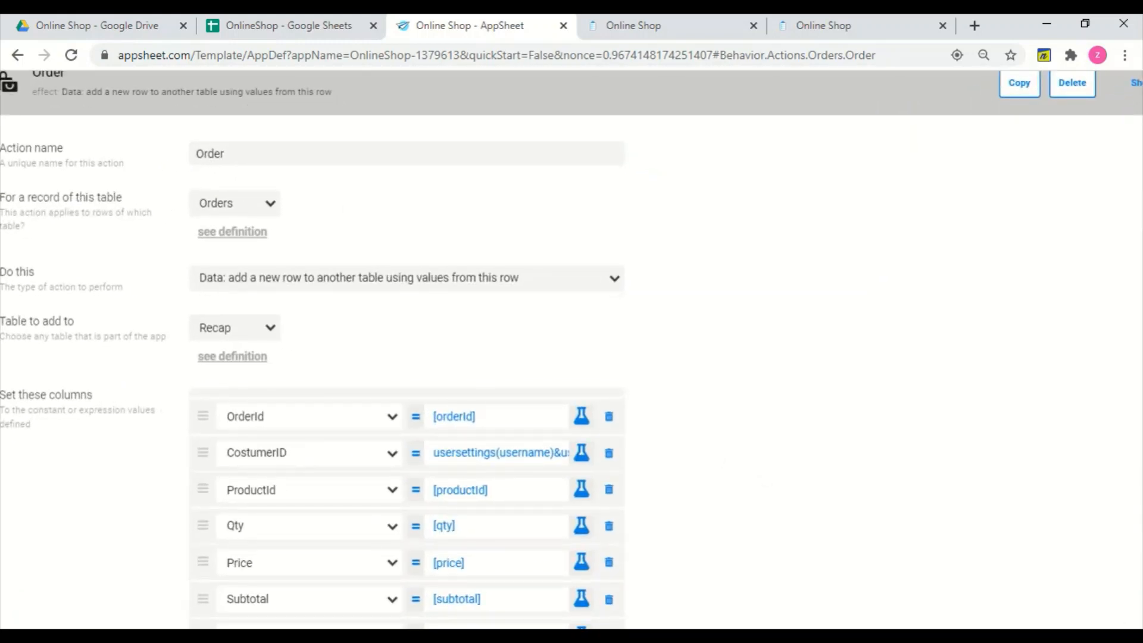
click(251, 155)
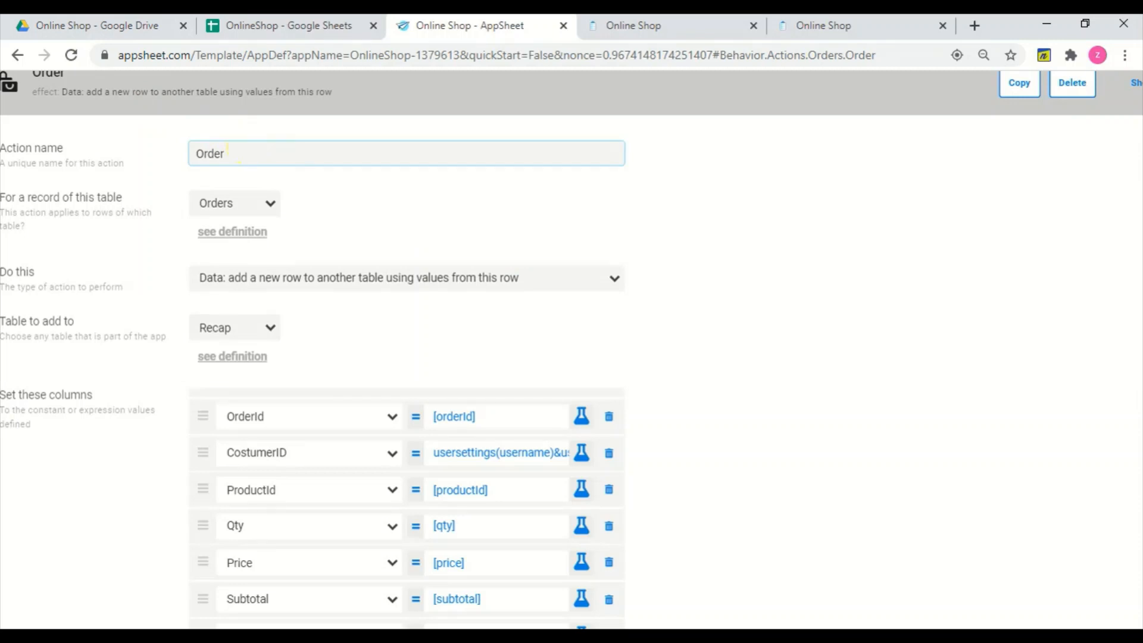
scroll(251, 154, left, 1)
click(181, 186)
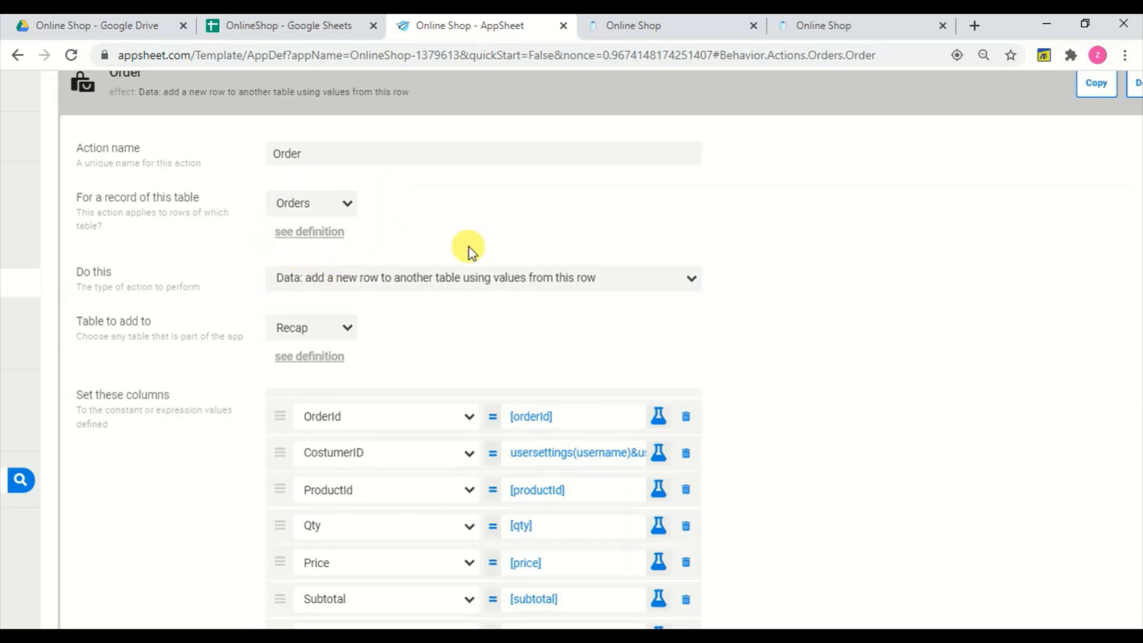
Check the action types available for the Order action without changing the selection, and look over its Recap column assignments
click(474, 280)
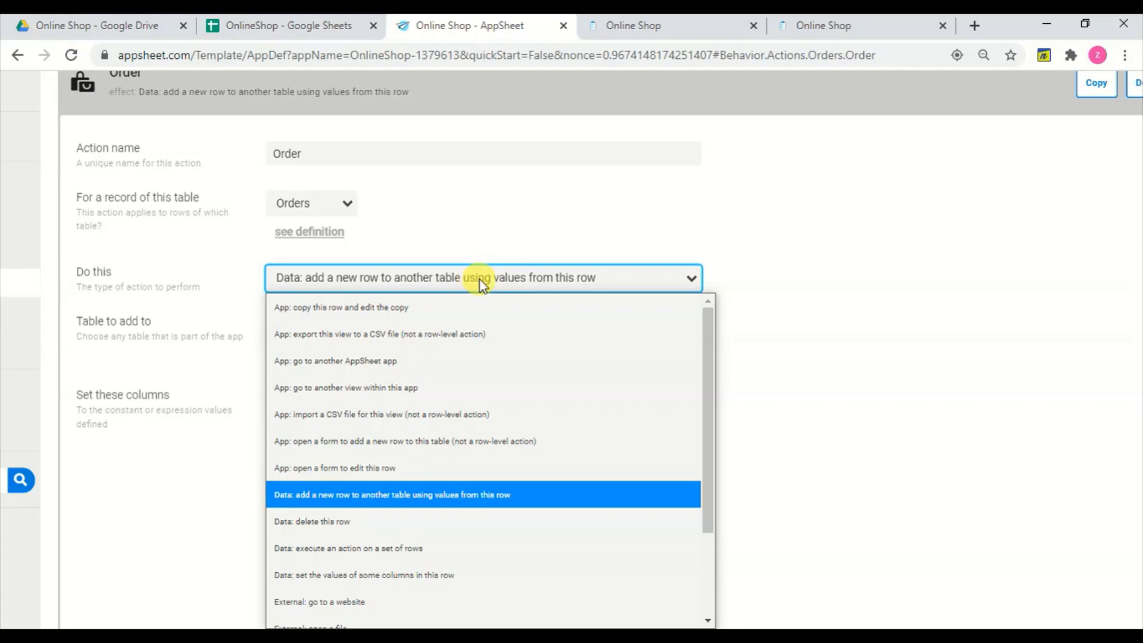
click(780, 222)
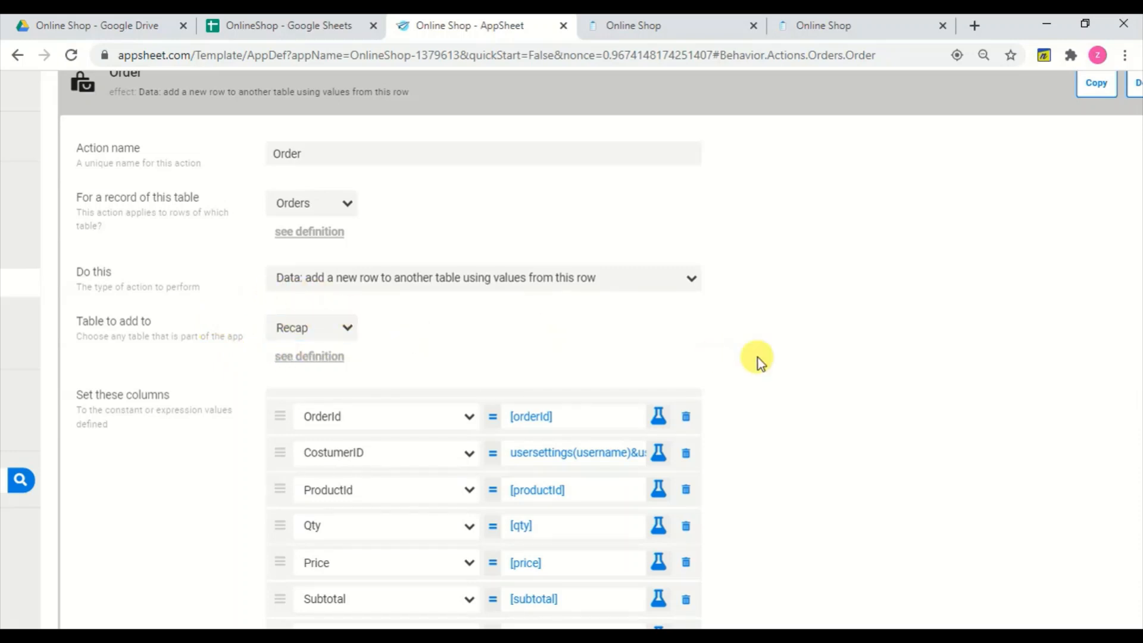
scroll(758, 358, down, 2)
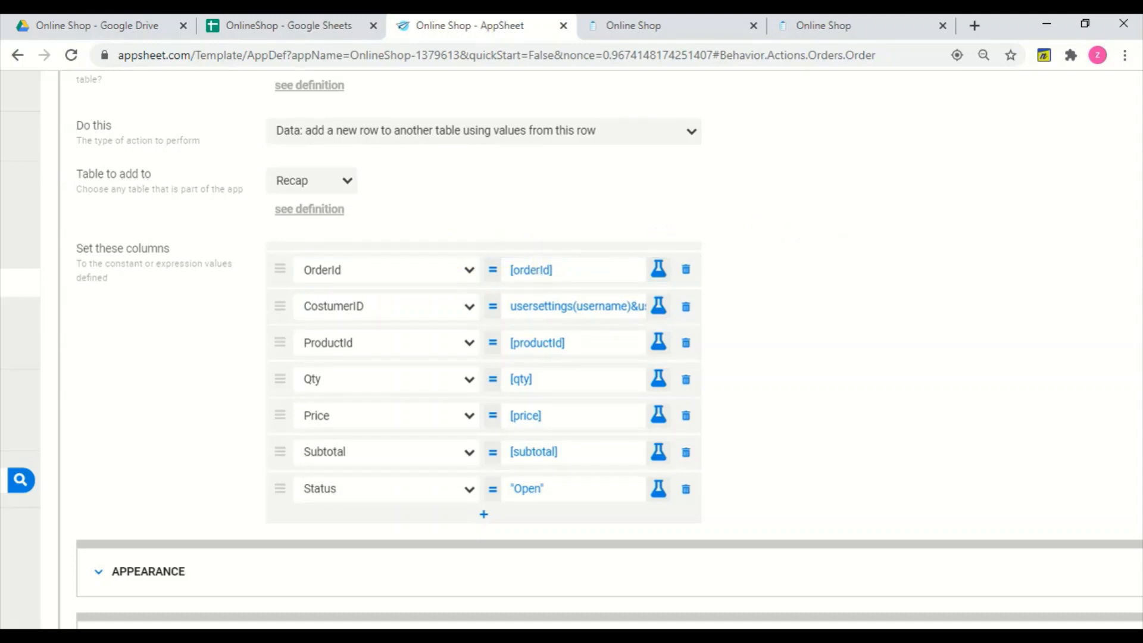
scroll(736, 421, up, 3)
scroll(810, 442, down, 1)
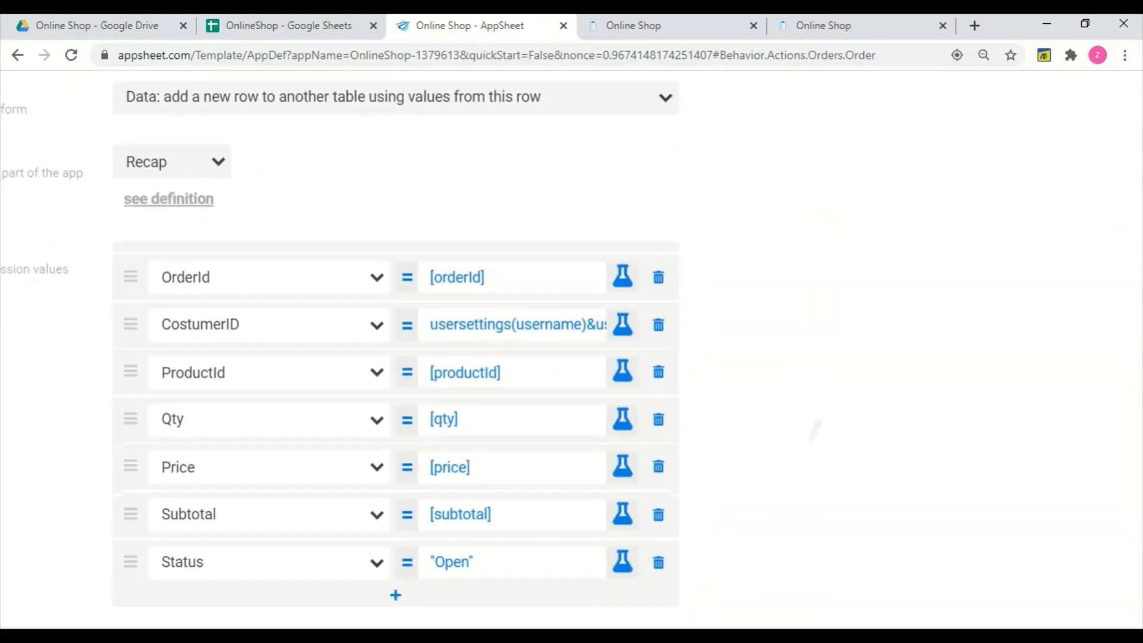
scroll(814, 429, down, 1)
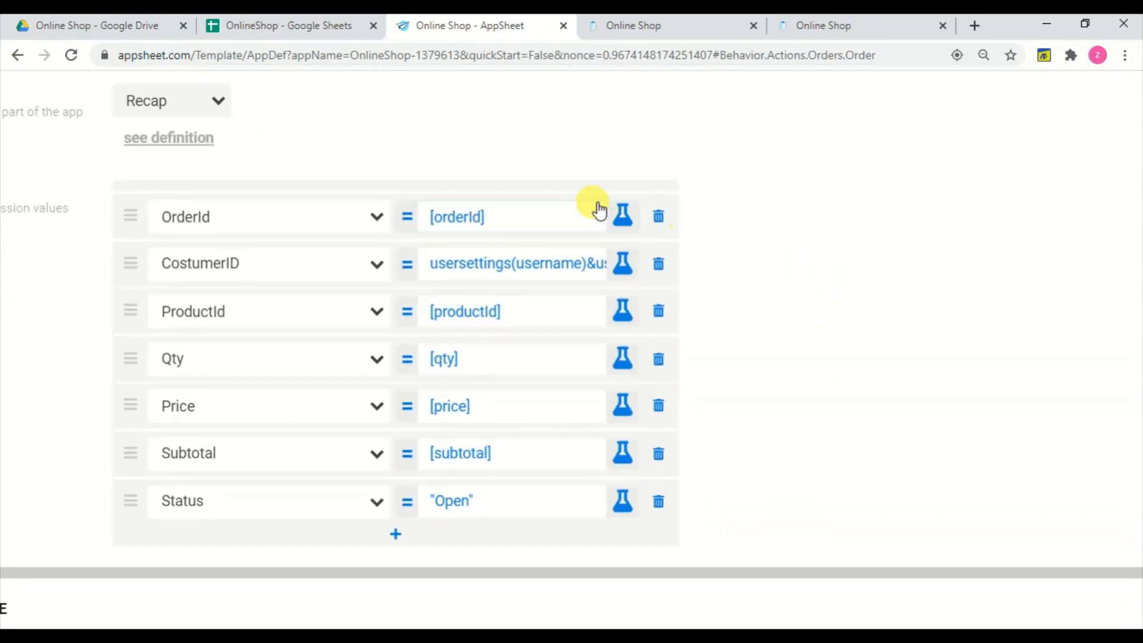
Inspect the expression assigned to CostumerID, close it without changes, and review the remaining assignments down to Status
click(518, 264)
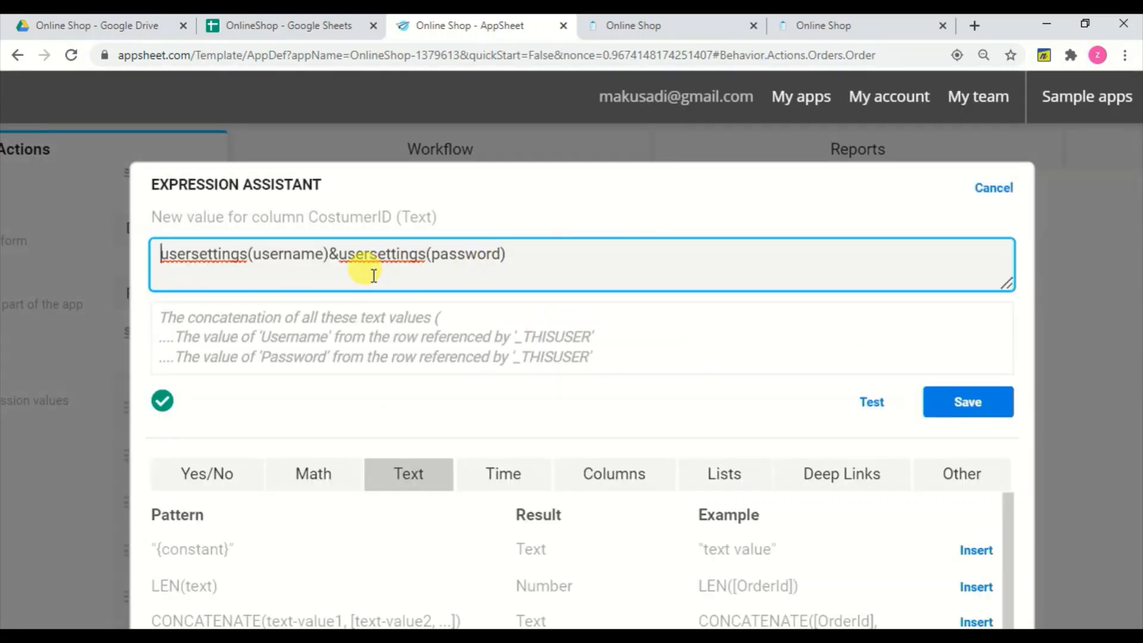
click(994, 187)
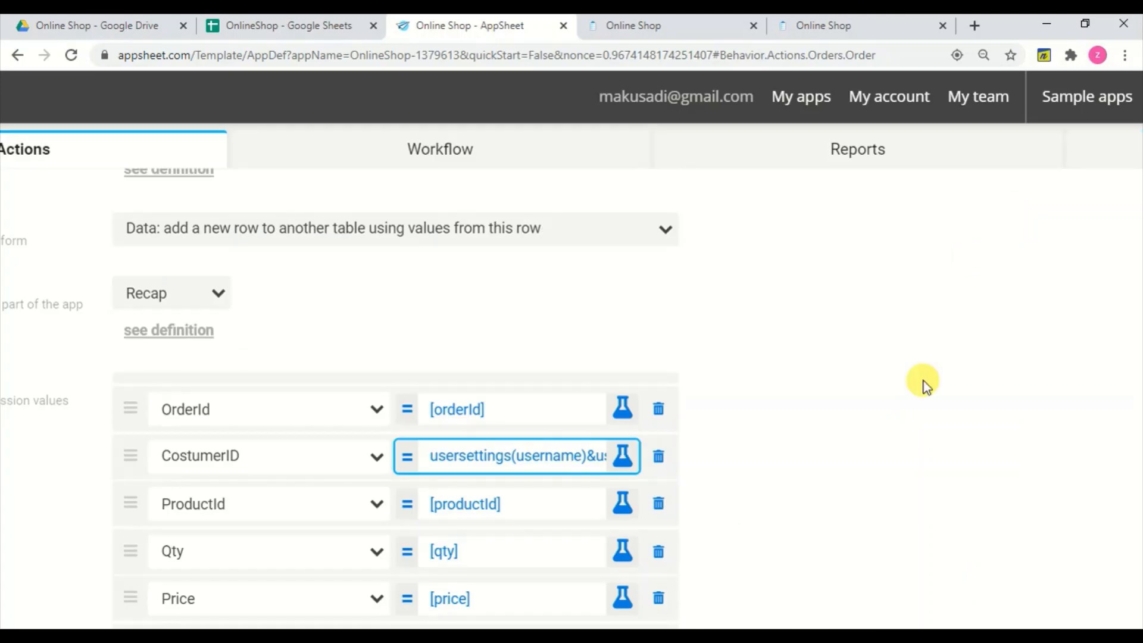
scroll(923, 383, down, 2)
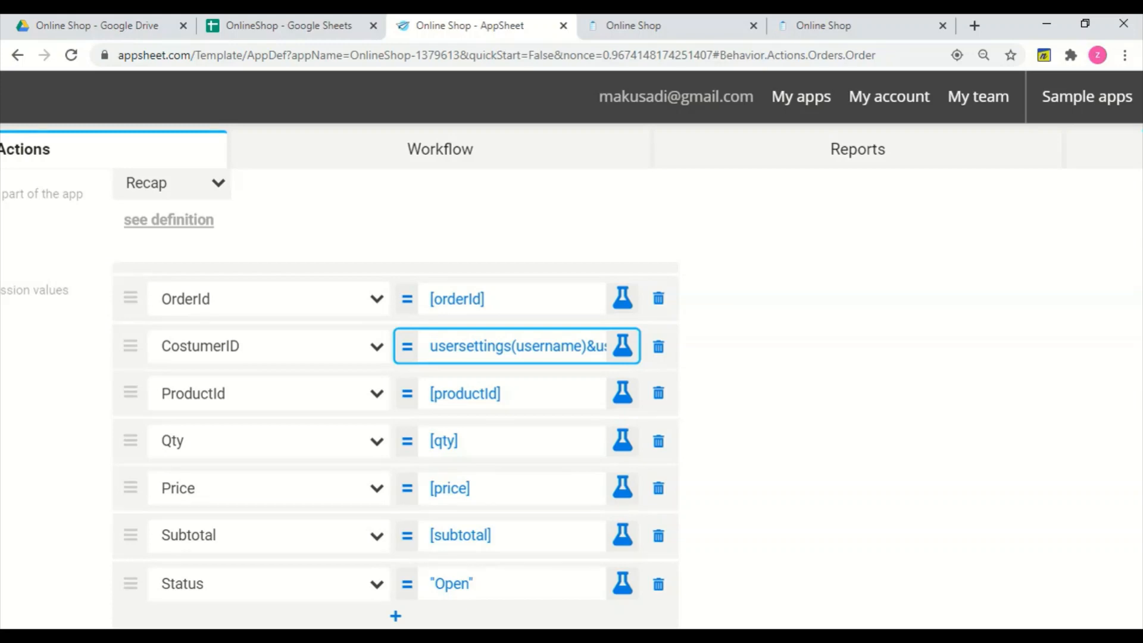
scroll(571, 351, down, 2)
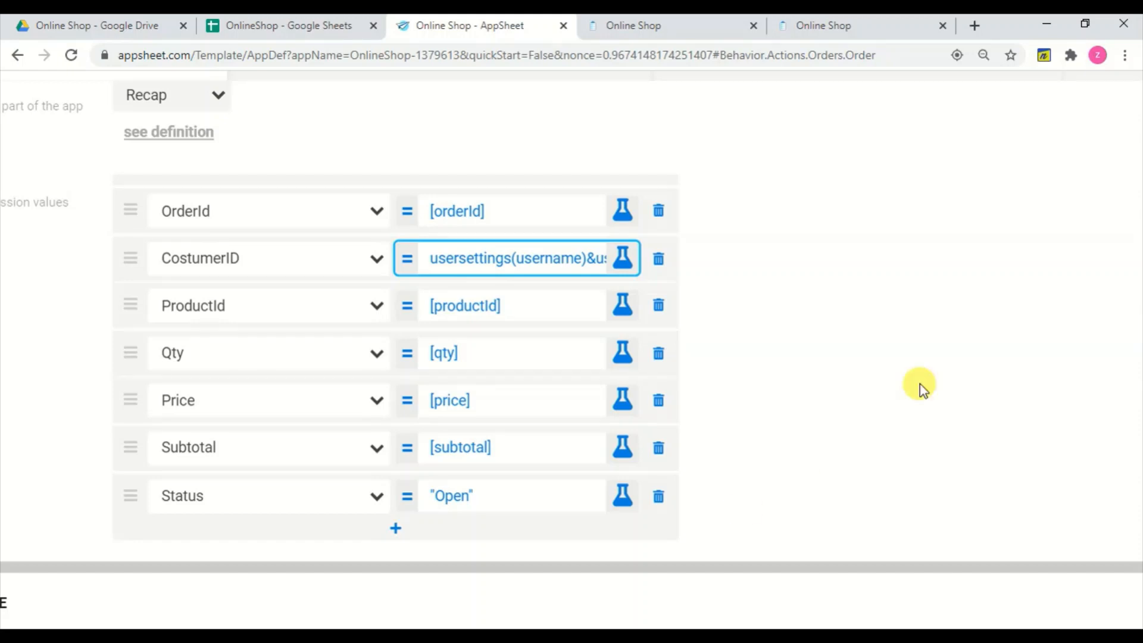
click(507, 502)
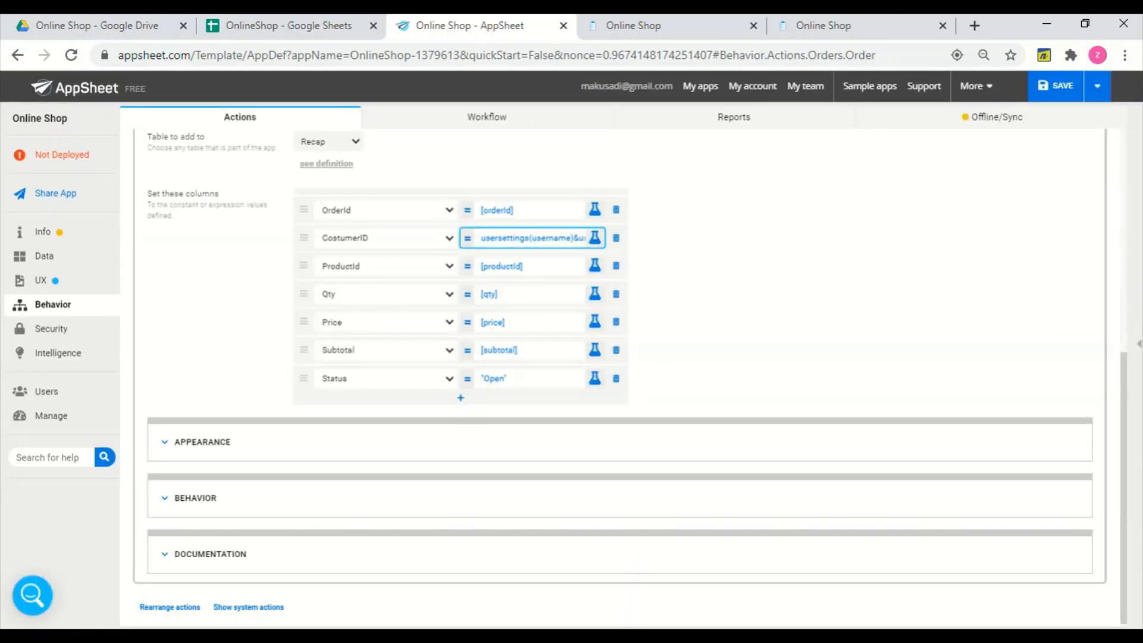
scroll(637, 375, up, 2)
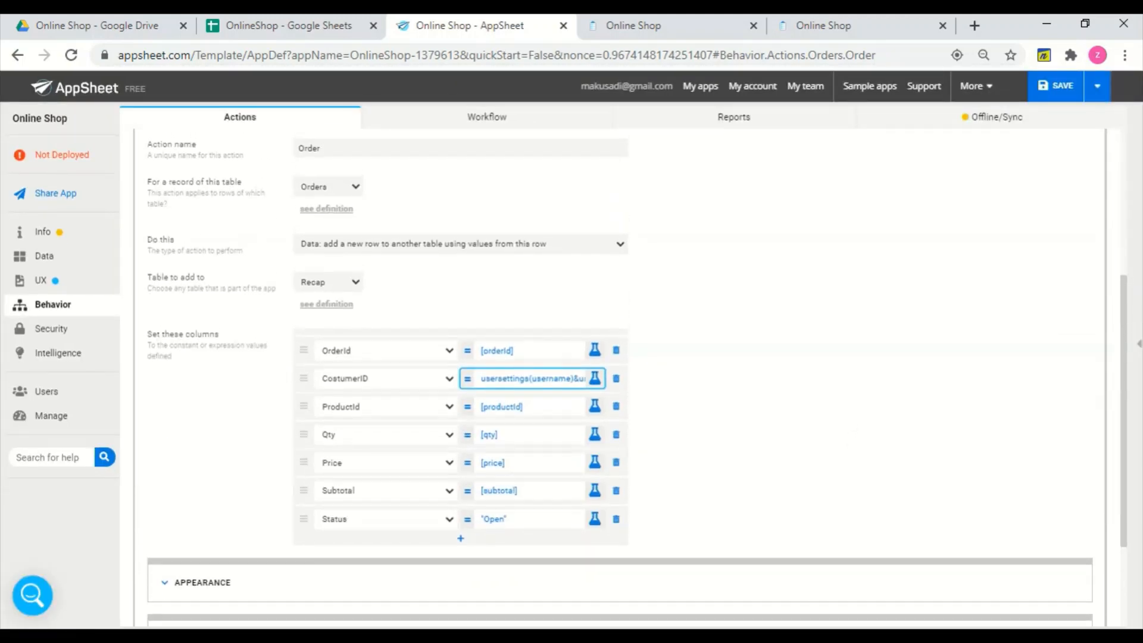
click(515, 524)
Switch to the OnlineShop spreadsheet's Recap sheet and compare the last order's Status with its Status Update formula
click(318, 30)
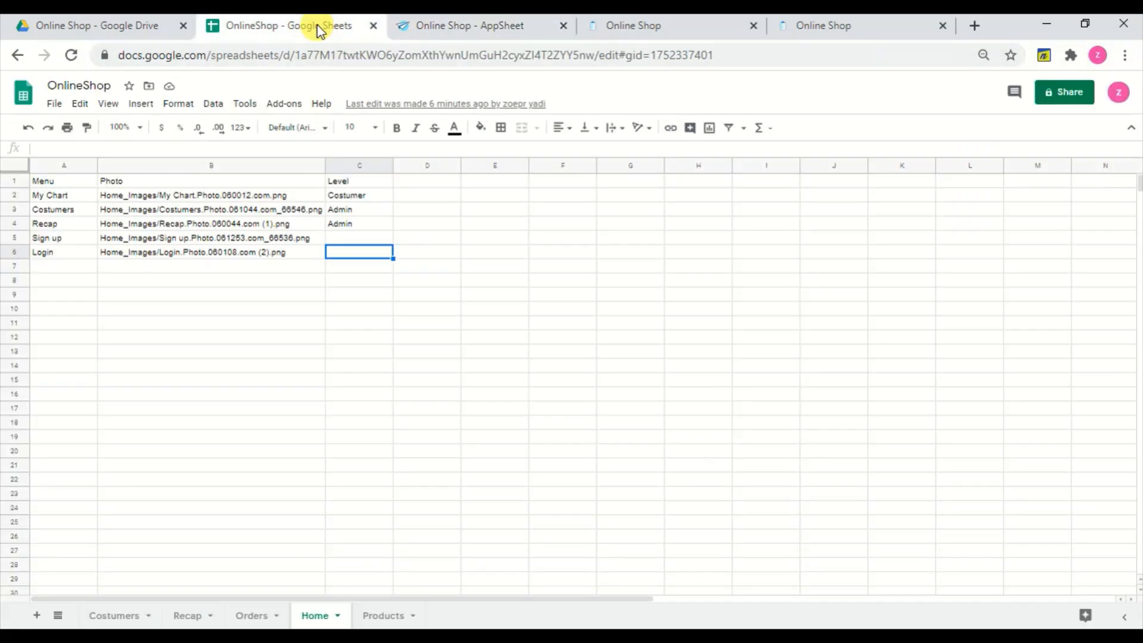
click(187, 617)
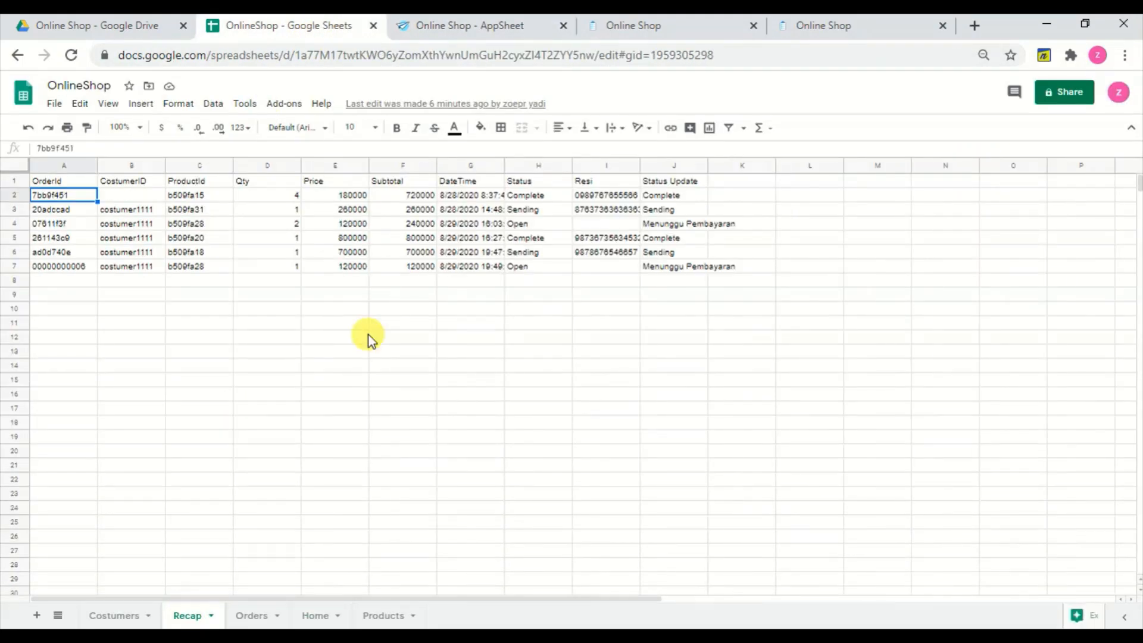
click(534, 269)
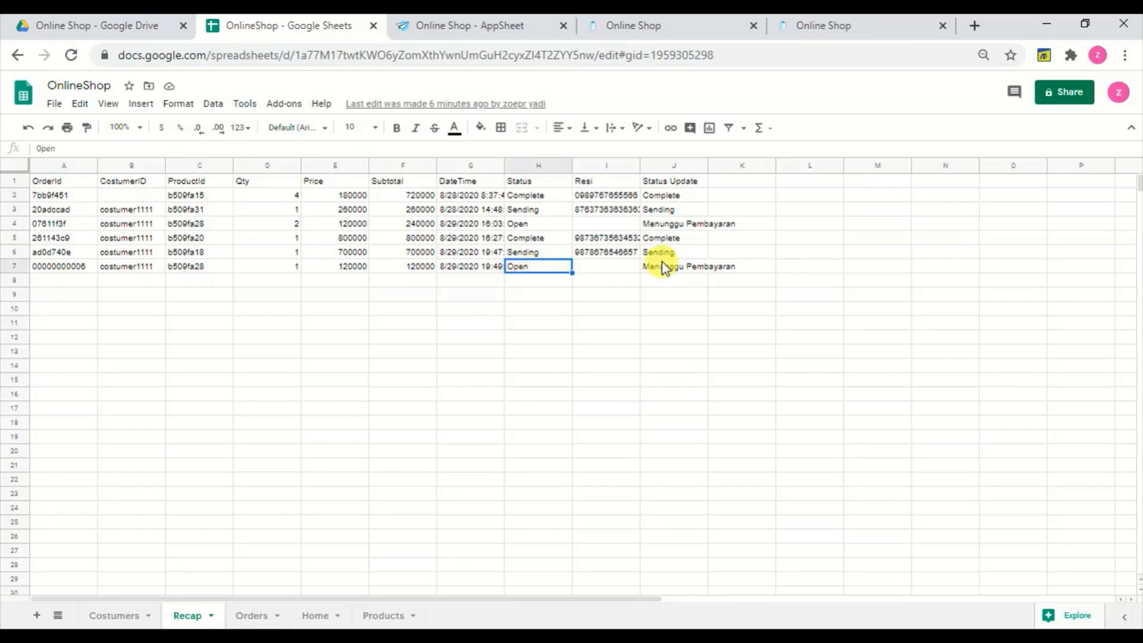
click(677, 270)
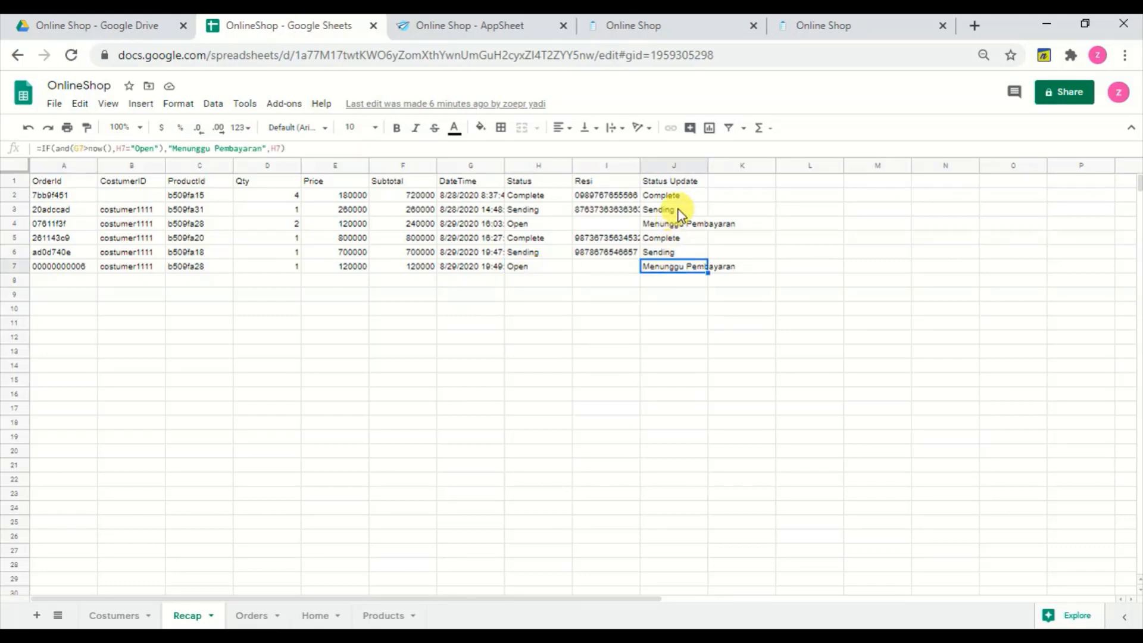
click(684, 187)
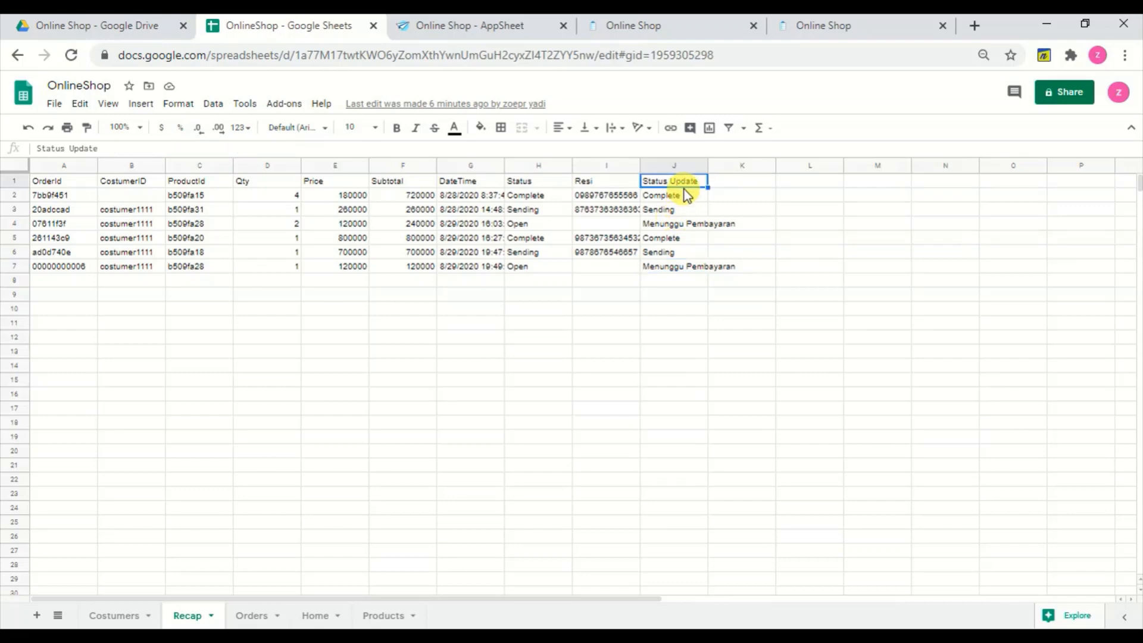
click(675, 272)
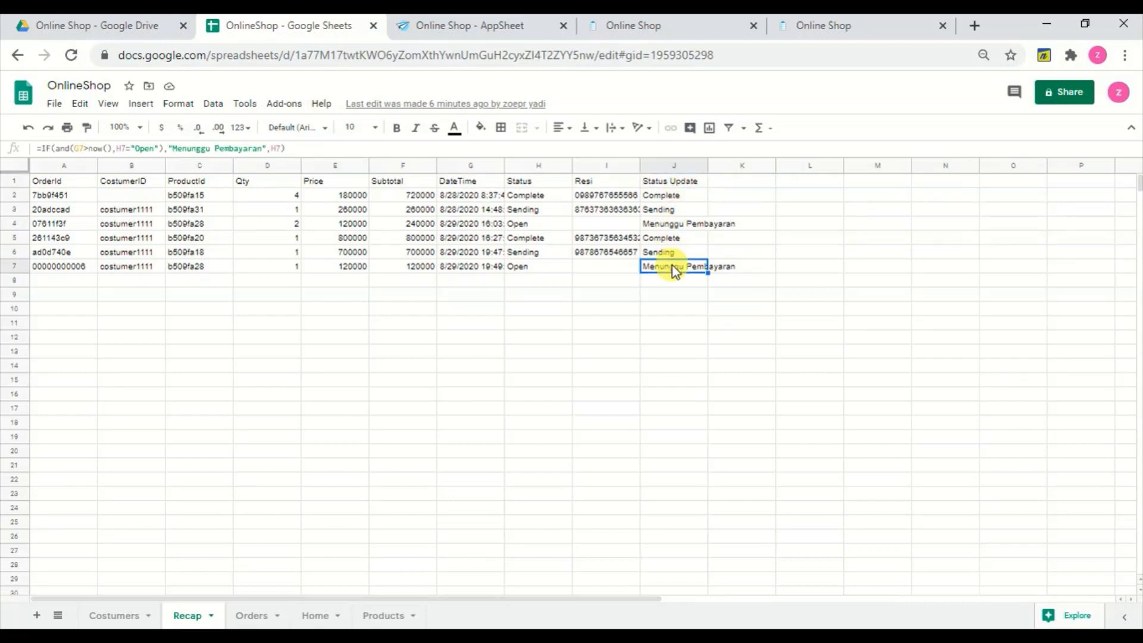
Compare the Status values and Status Update formulas of the orders in rows 2 and 4 of the Recap sheet
click(680, 194)
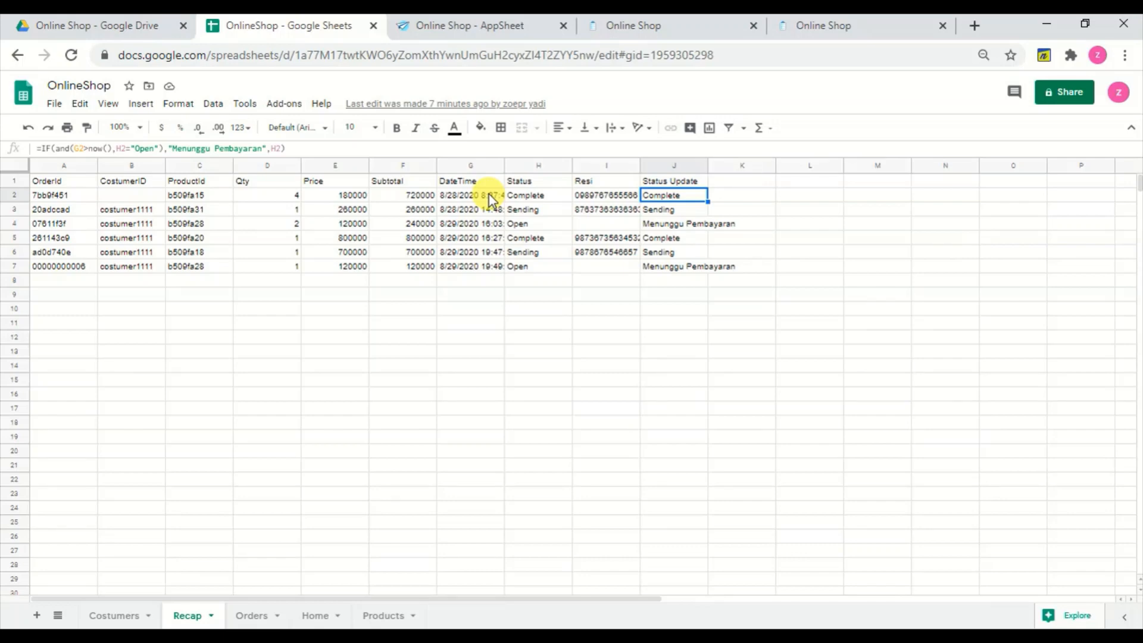
click(524, 198)
click(670, 196)
click(655, 224)
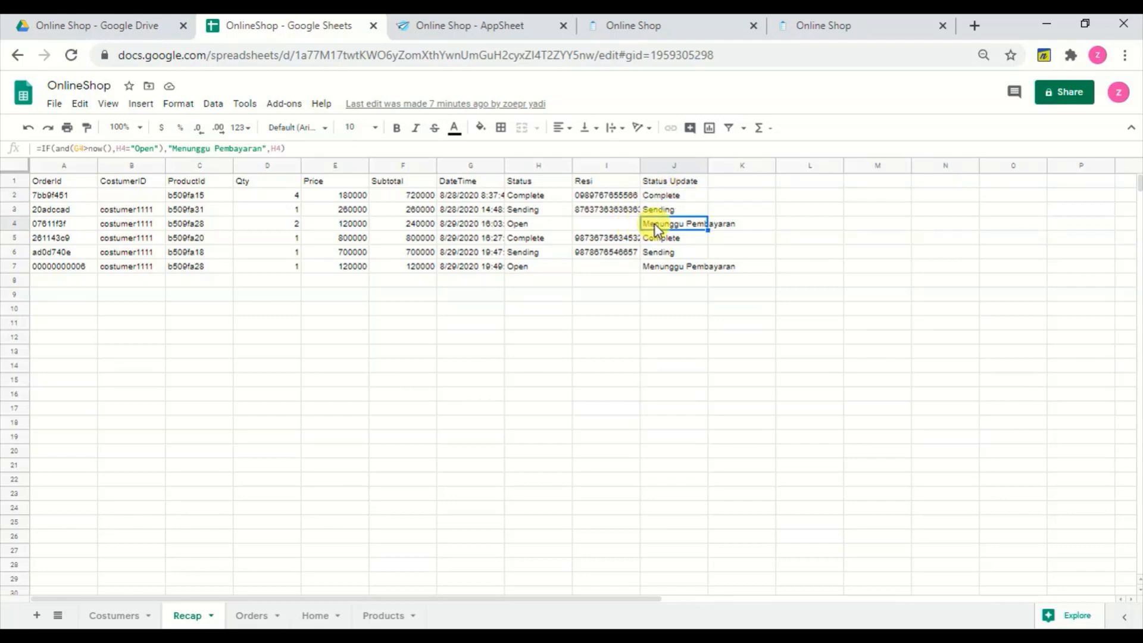
click(547, 225)
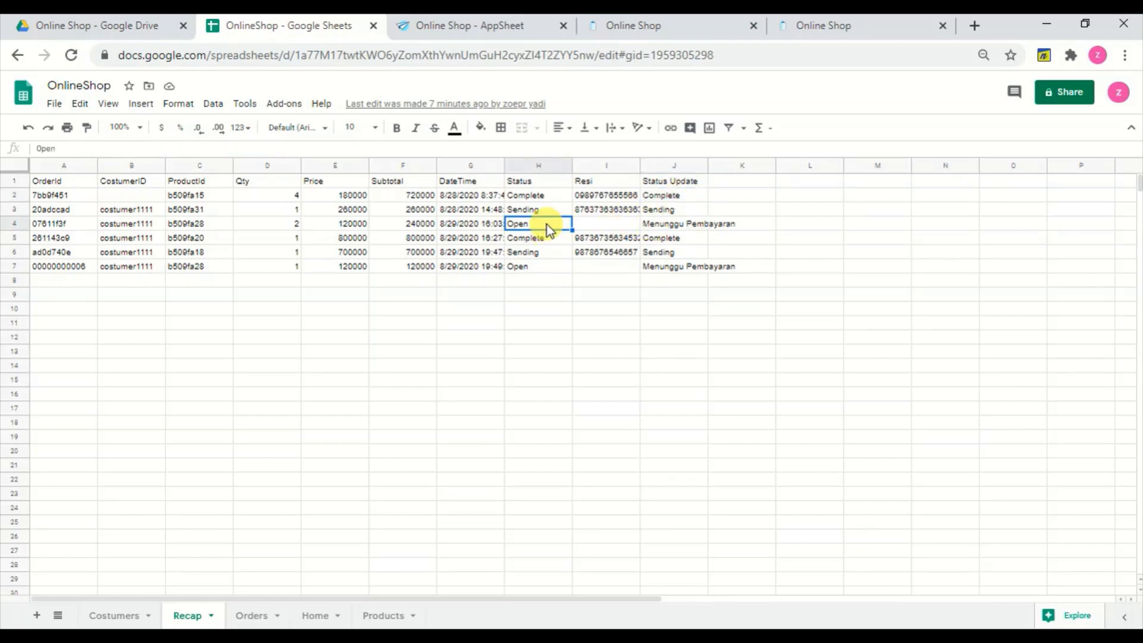
click(657, 225)
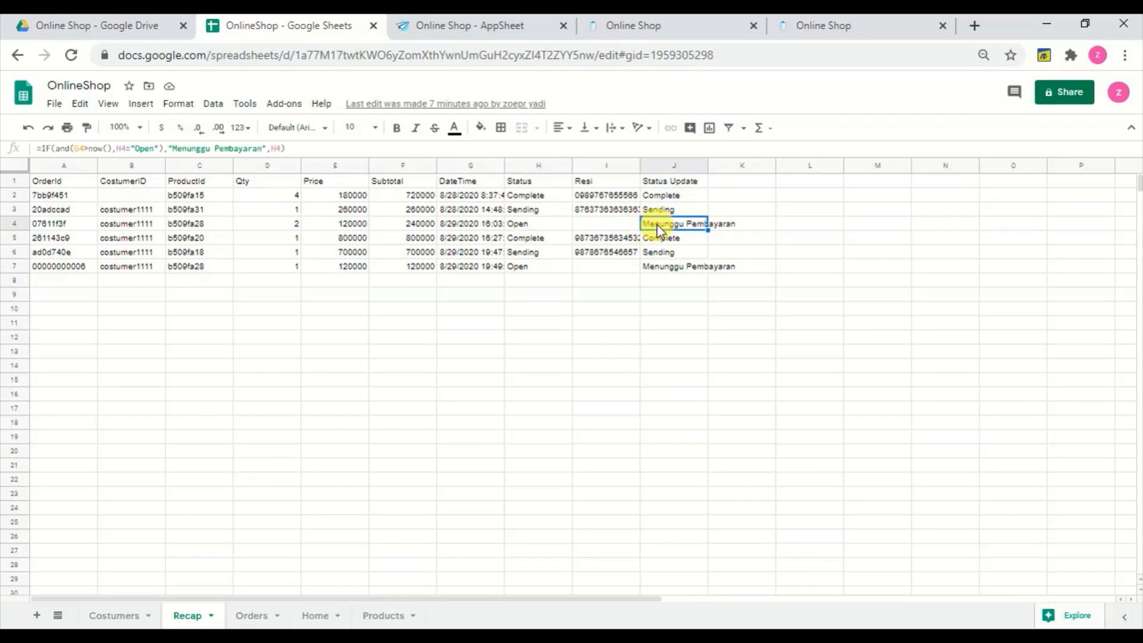
click(666, 194)
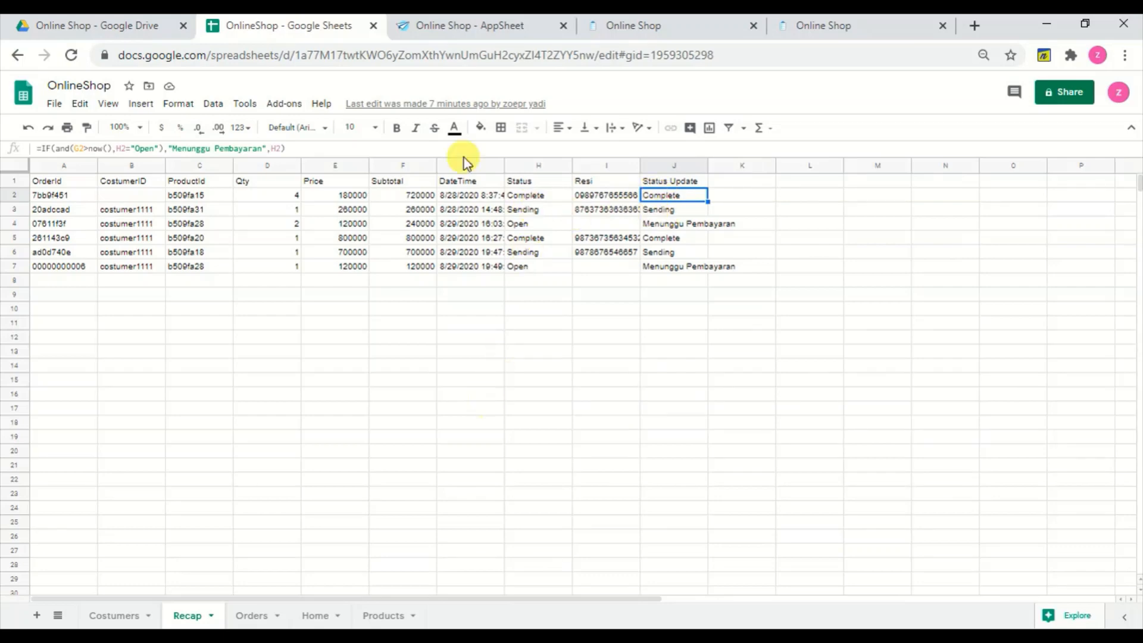
Return to the AppSheet editor, close the Order action, and collapse the Orders entry among the app's data tables
click(518, 30)
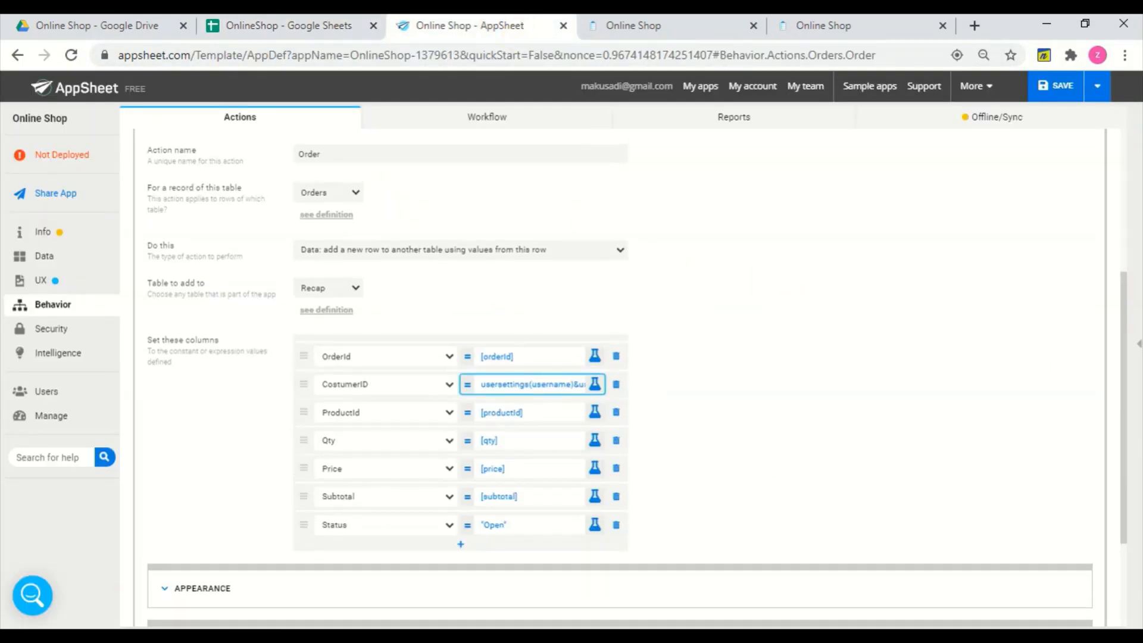
scroll(798, 305, up, 5)
click(339, 376)
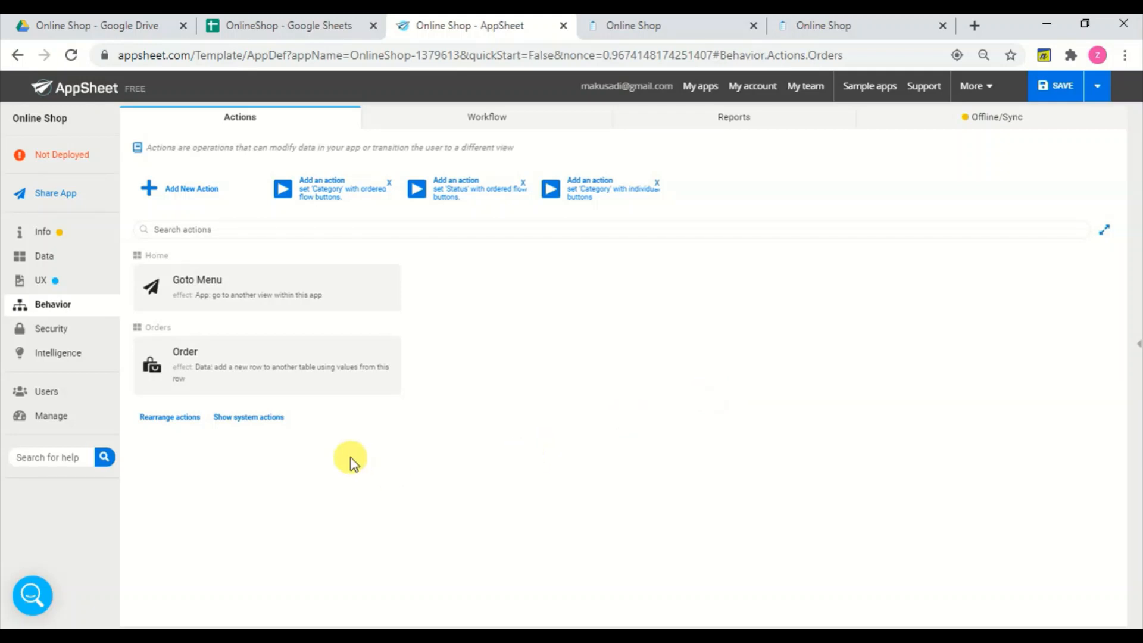
click(74, 257)
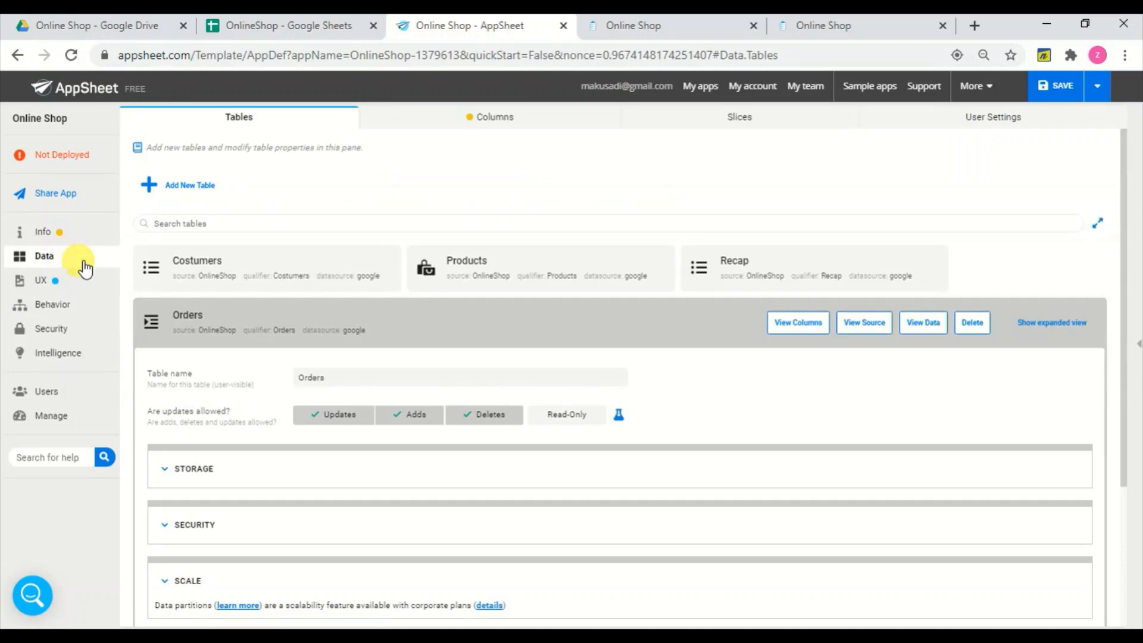
click(253, 332)
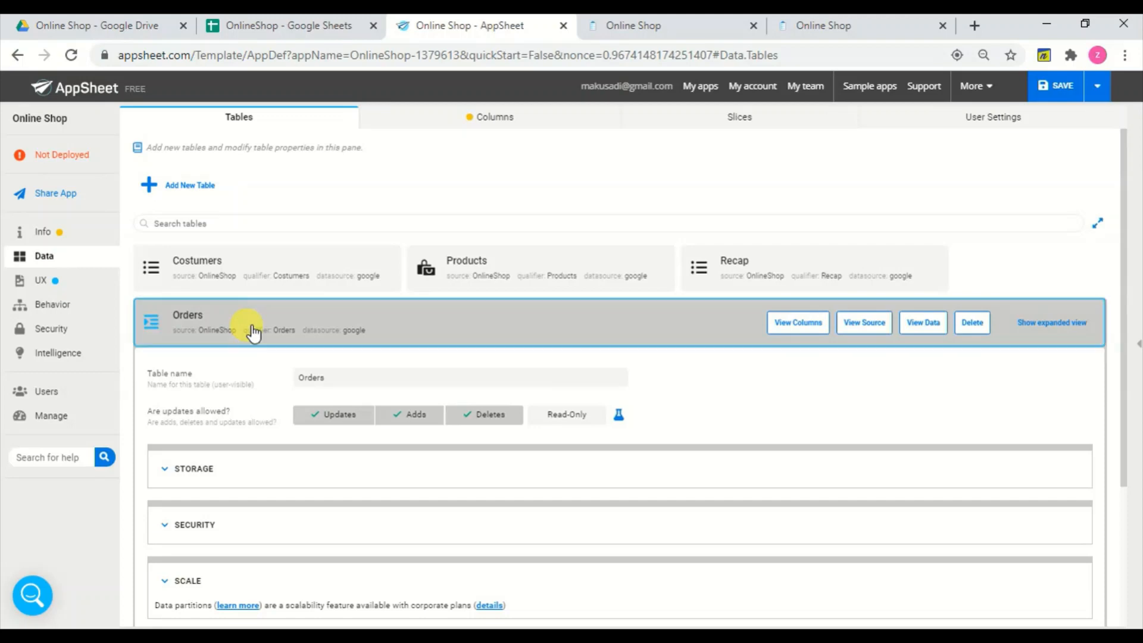